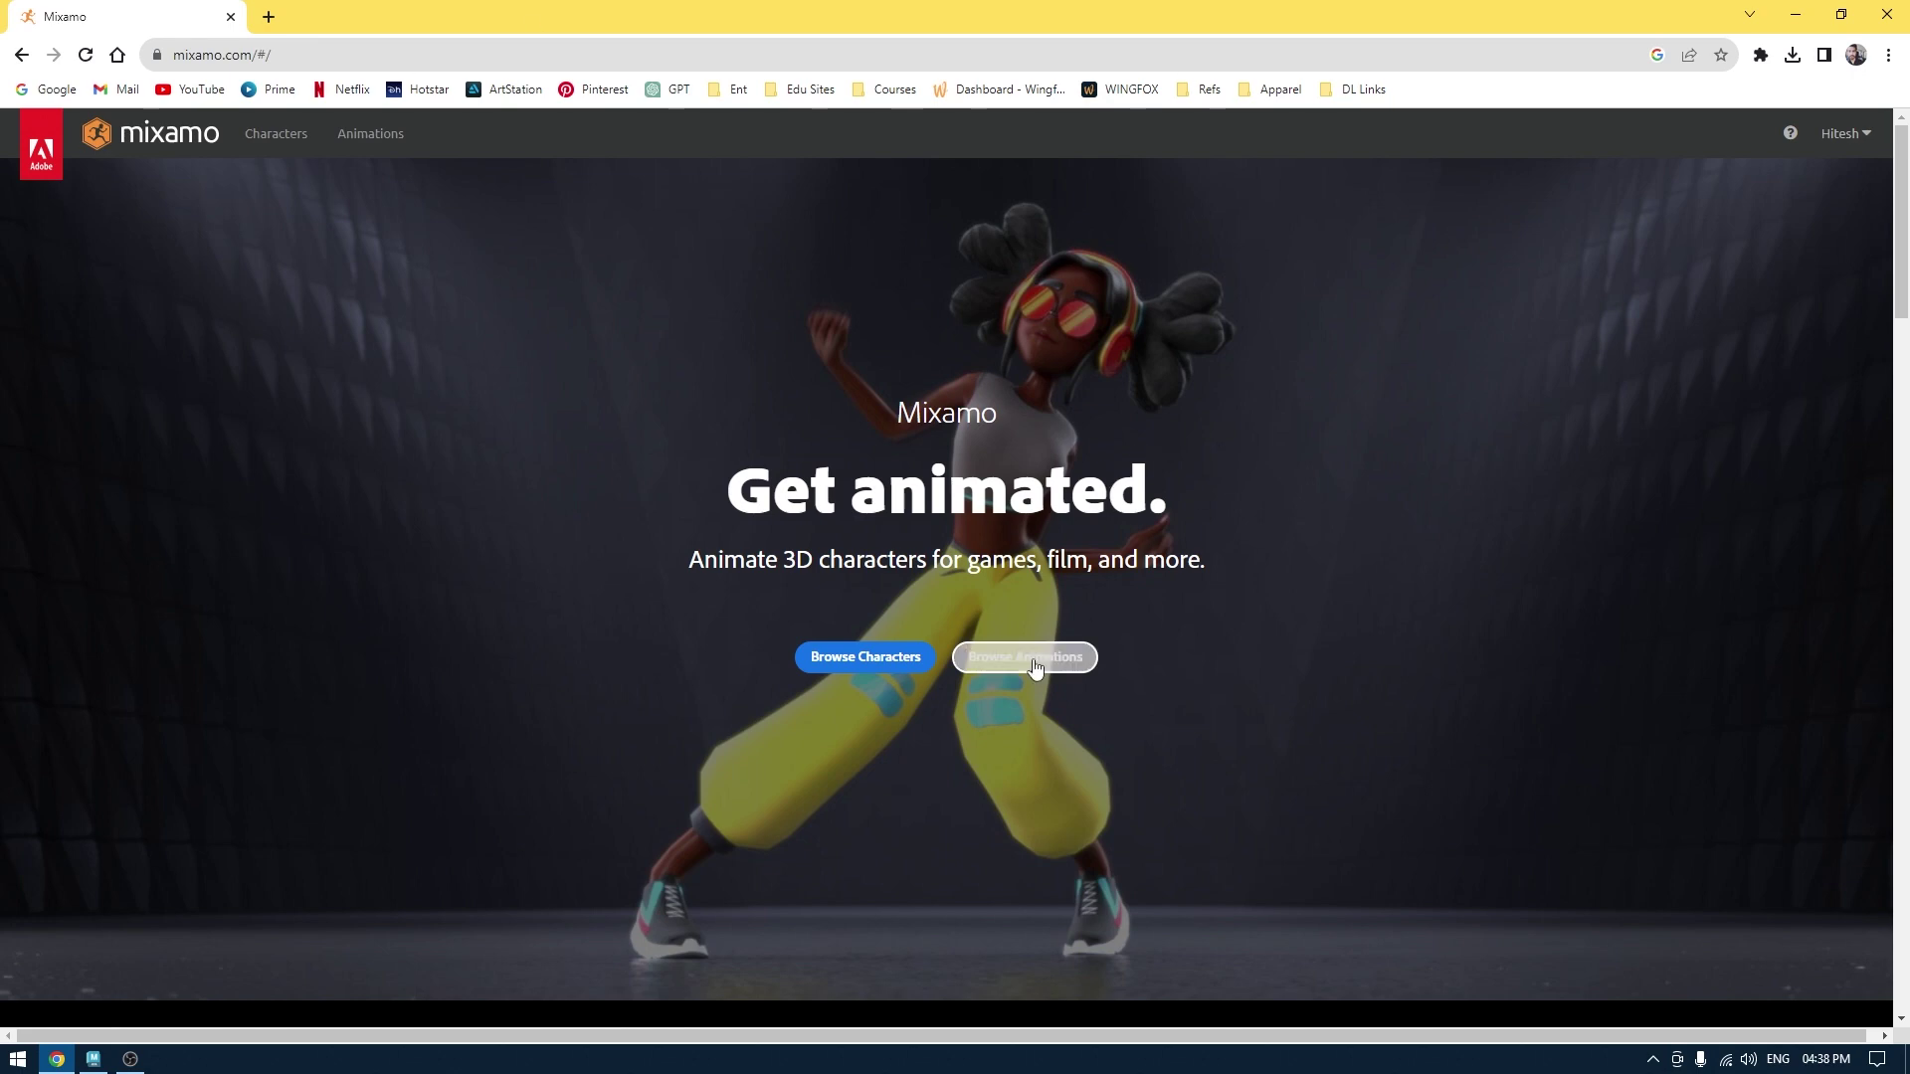
Choose Pumpkinhulk L Shaw from the Mixamo character library and confirm the switch.
click(865, 658)
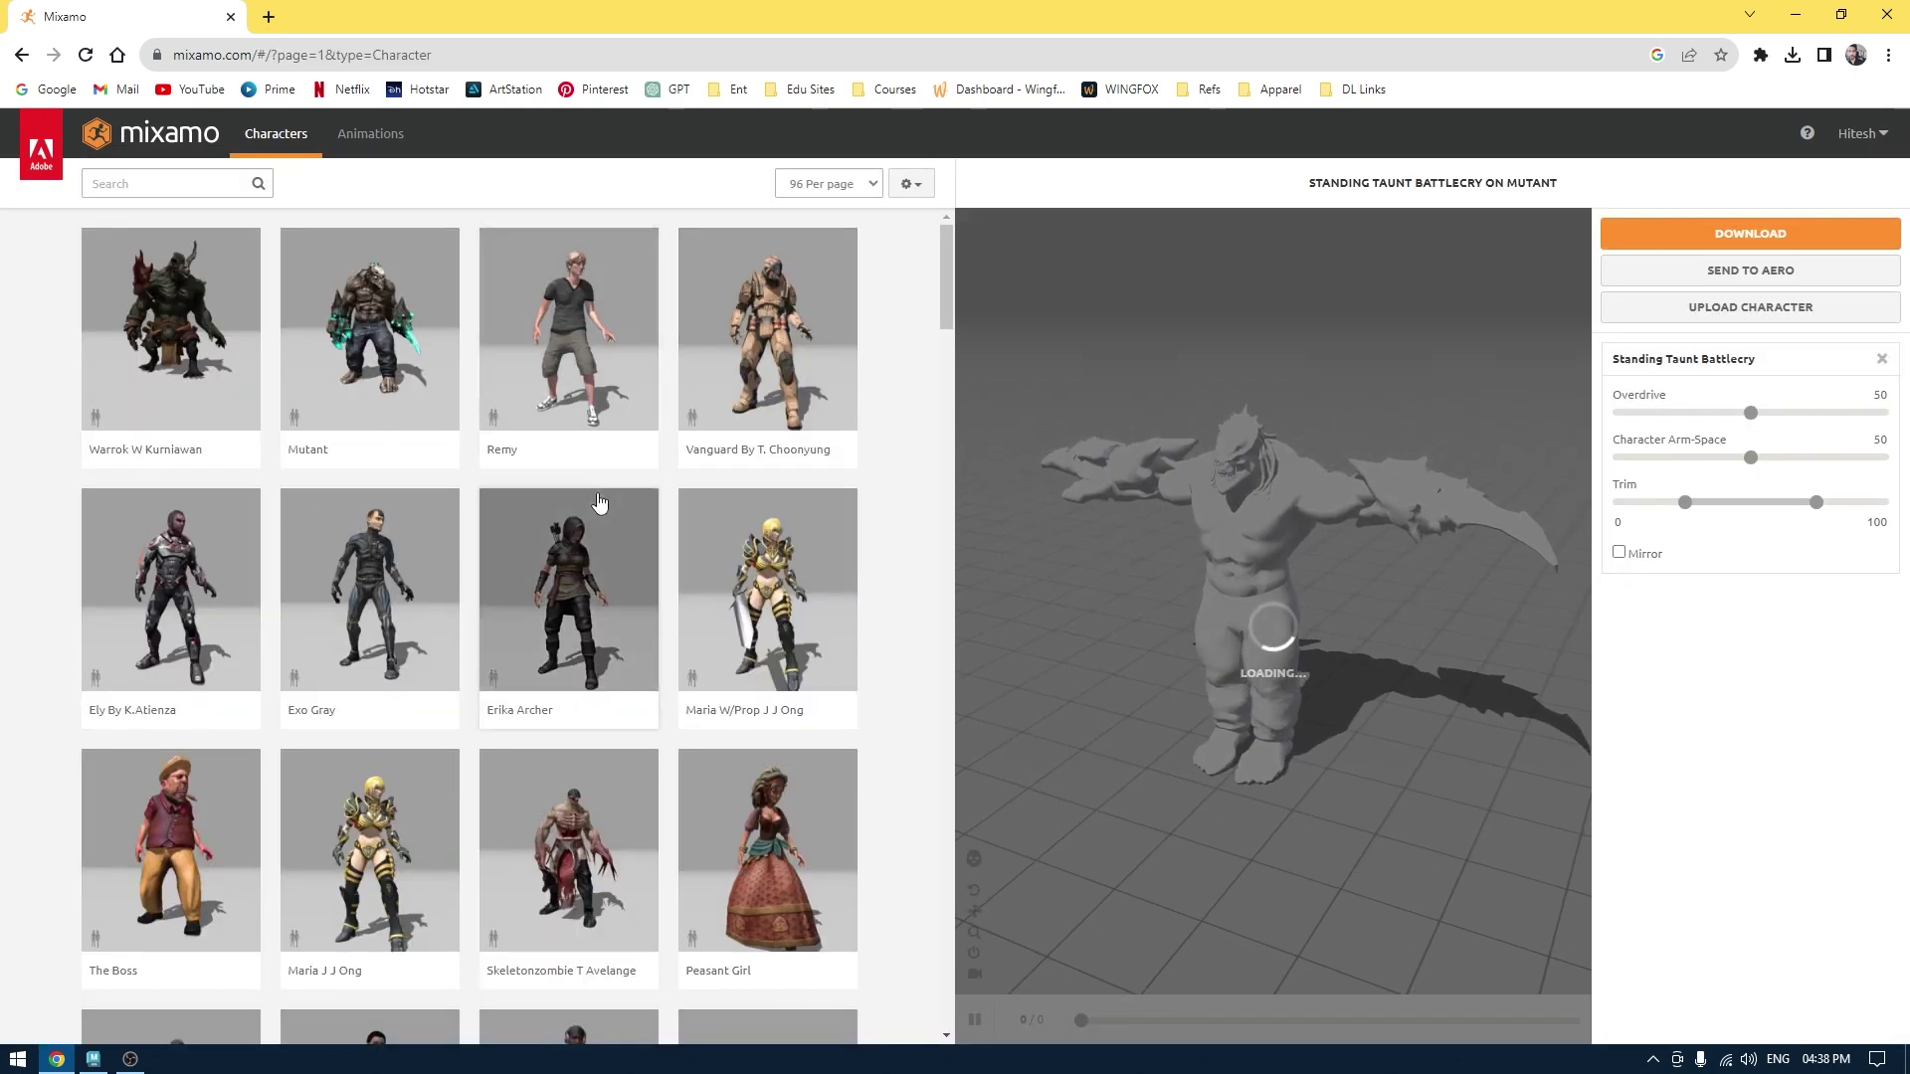
scroll(597, 552, down, 4)
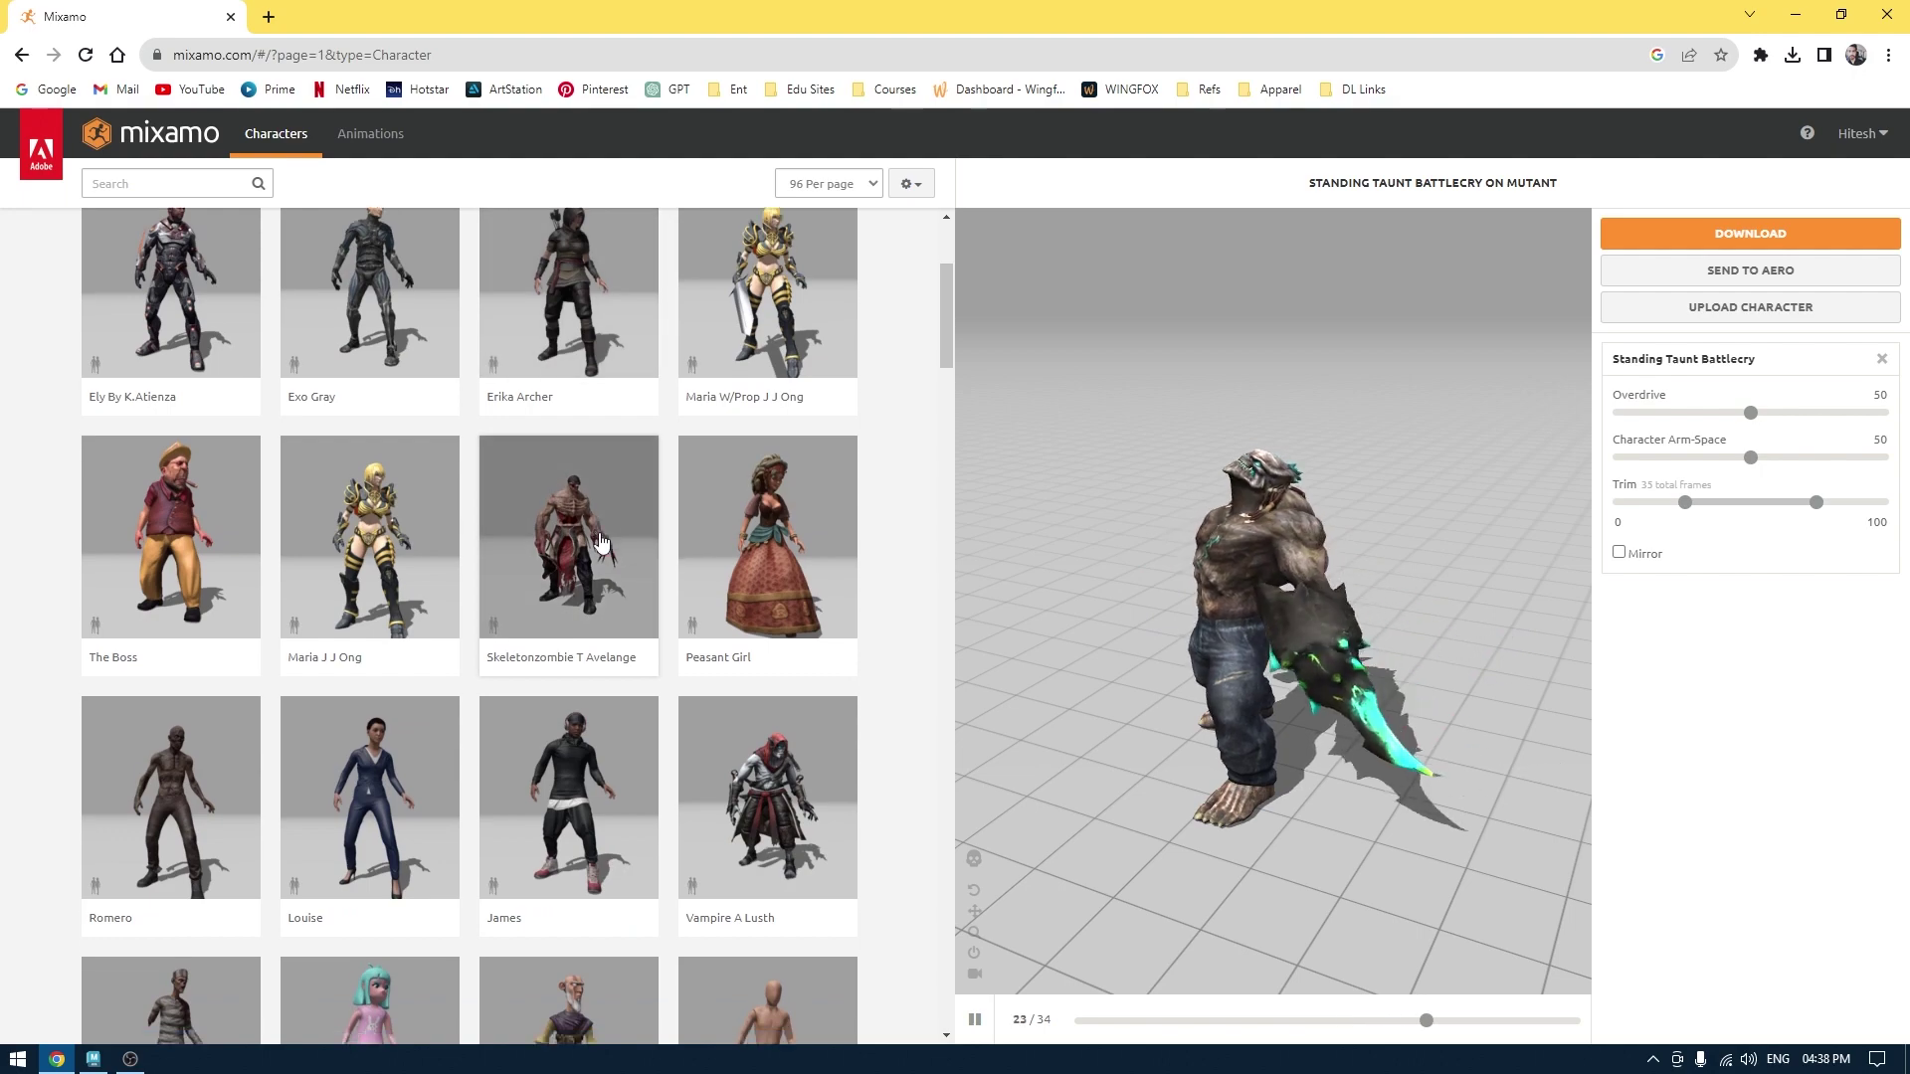
drag(946, 327, 926, 712)
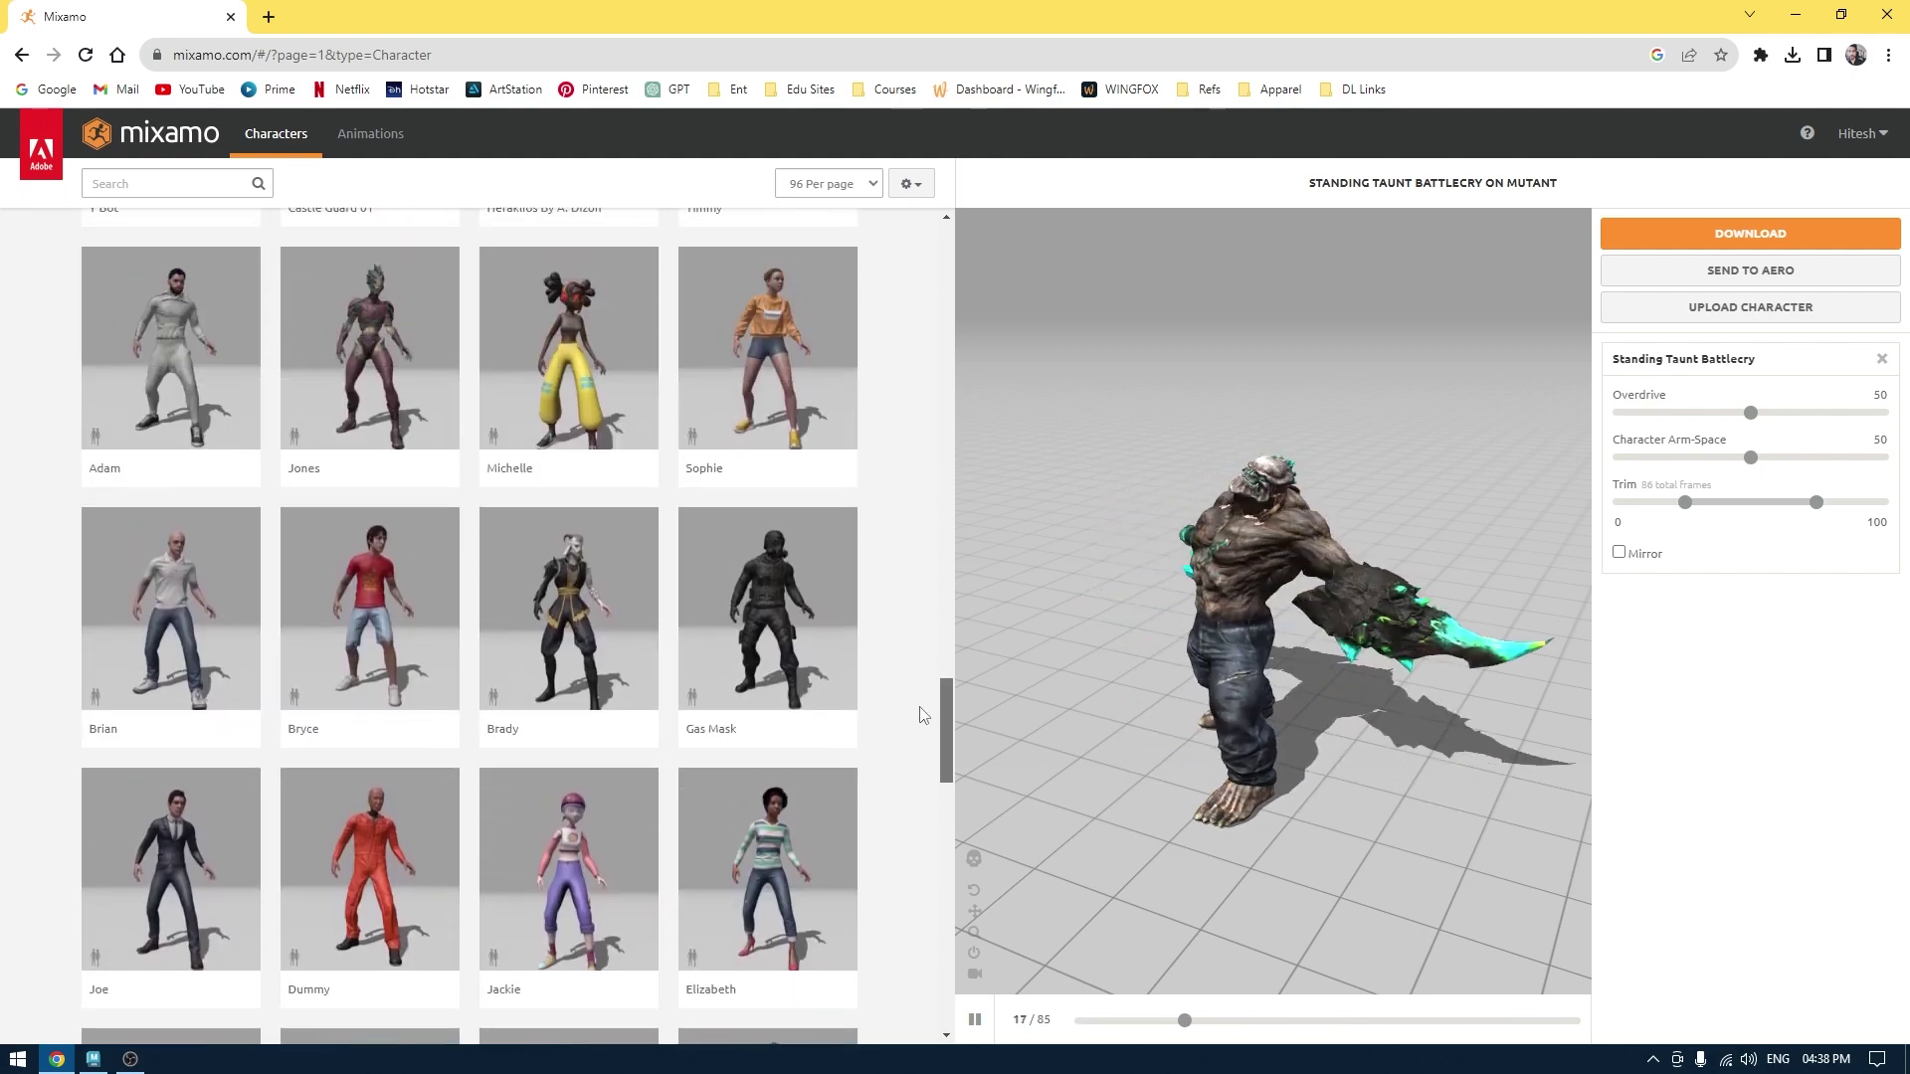
click(484, 502)
click(1395, 233)
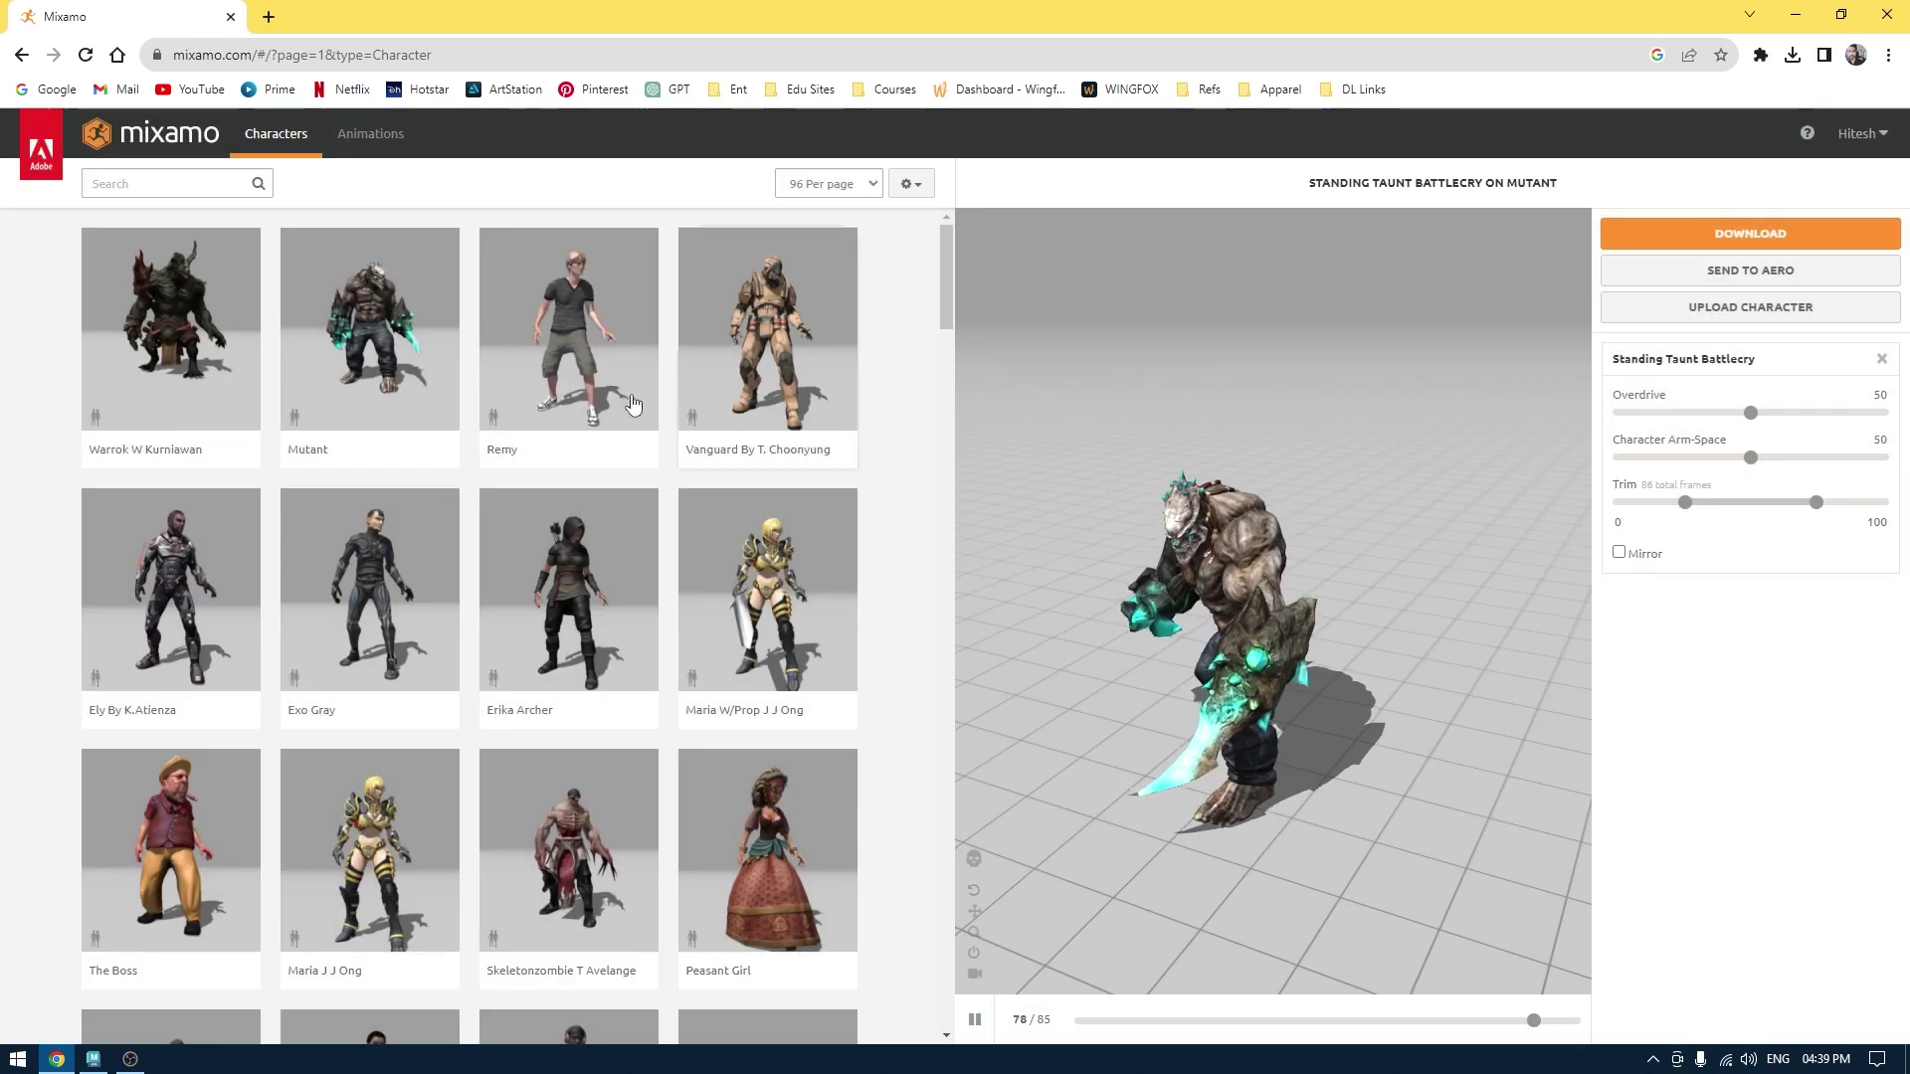
Scroll down the character page, then go to the Animations tab.
scroll(695, 537, down, 4)
scroll(850, 593, down, 15)
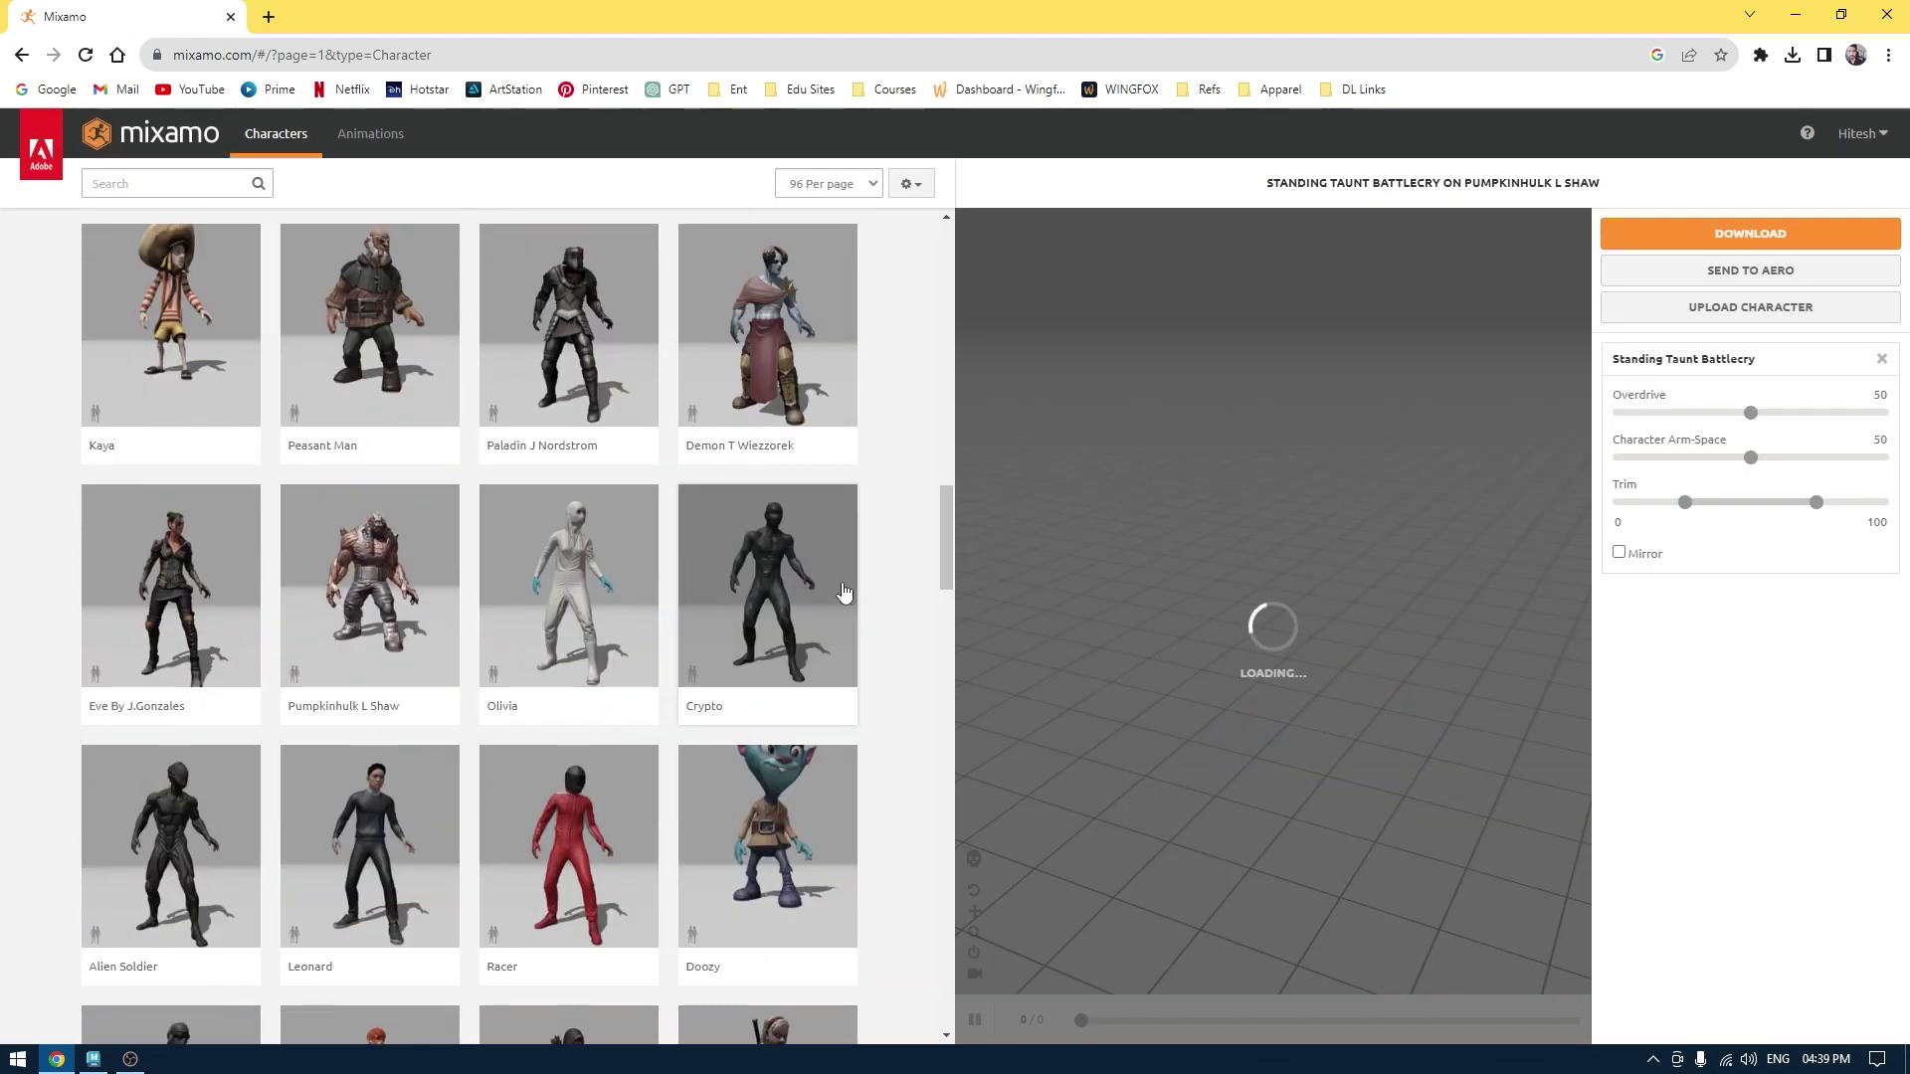
scroll(832, 591, down, 20)
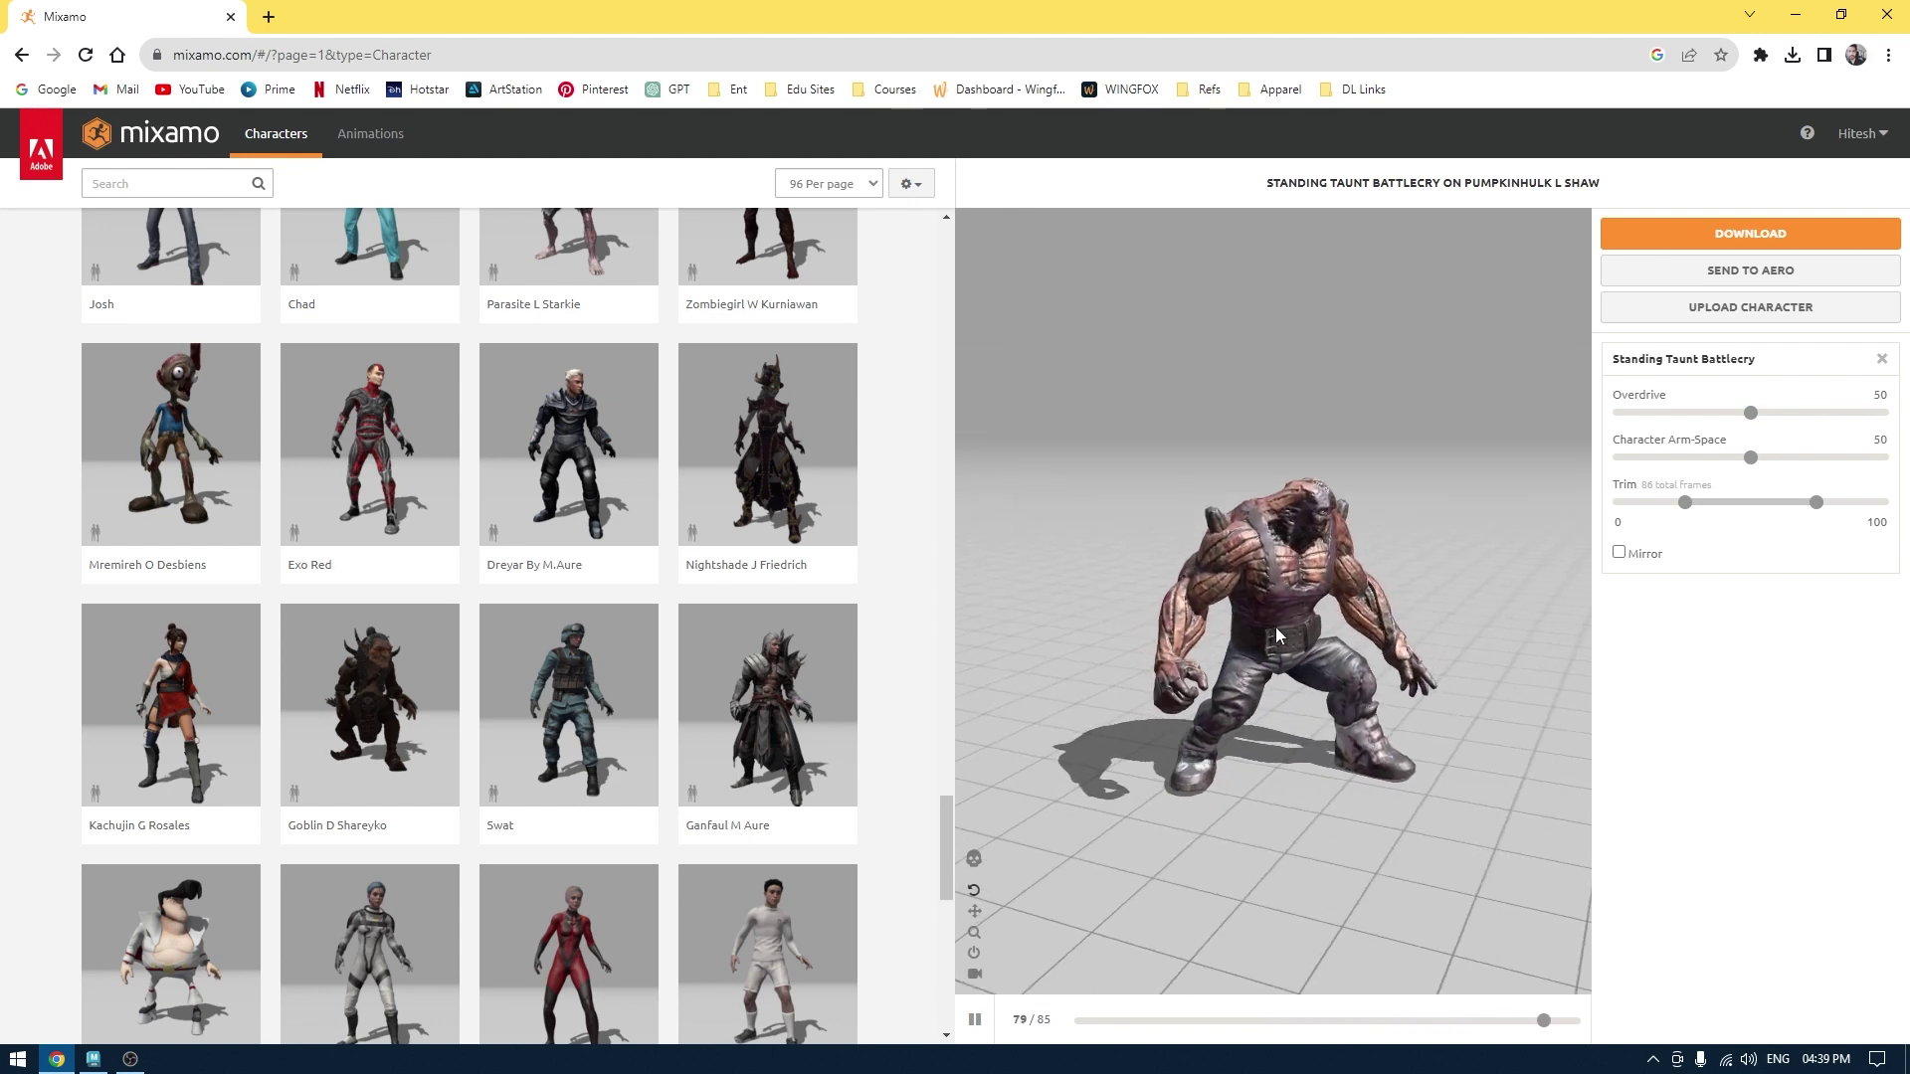
click(366, 135)
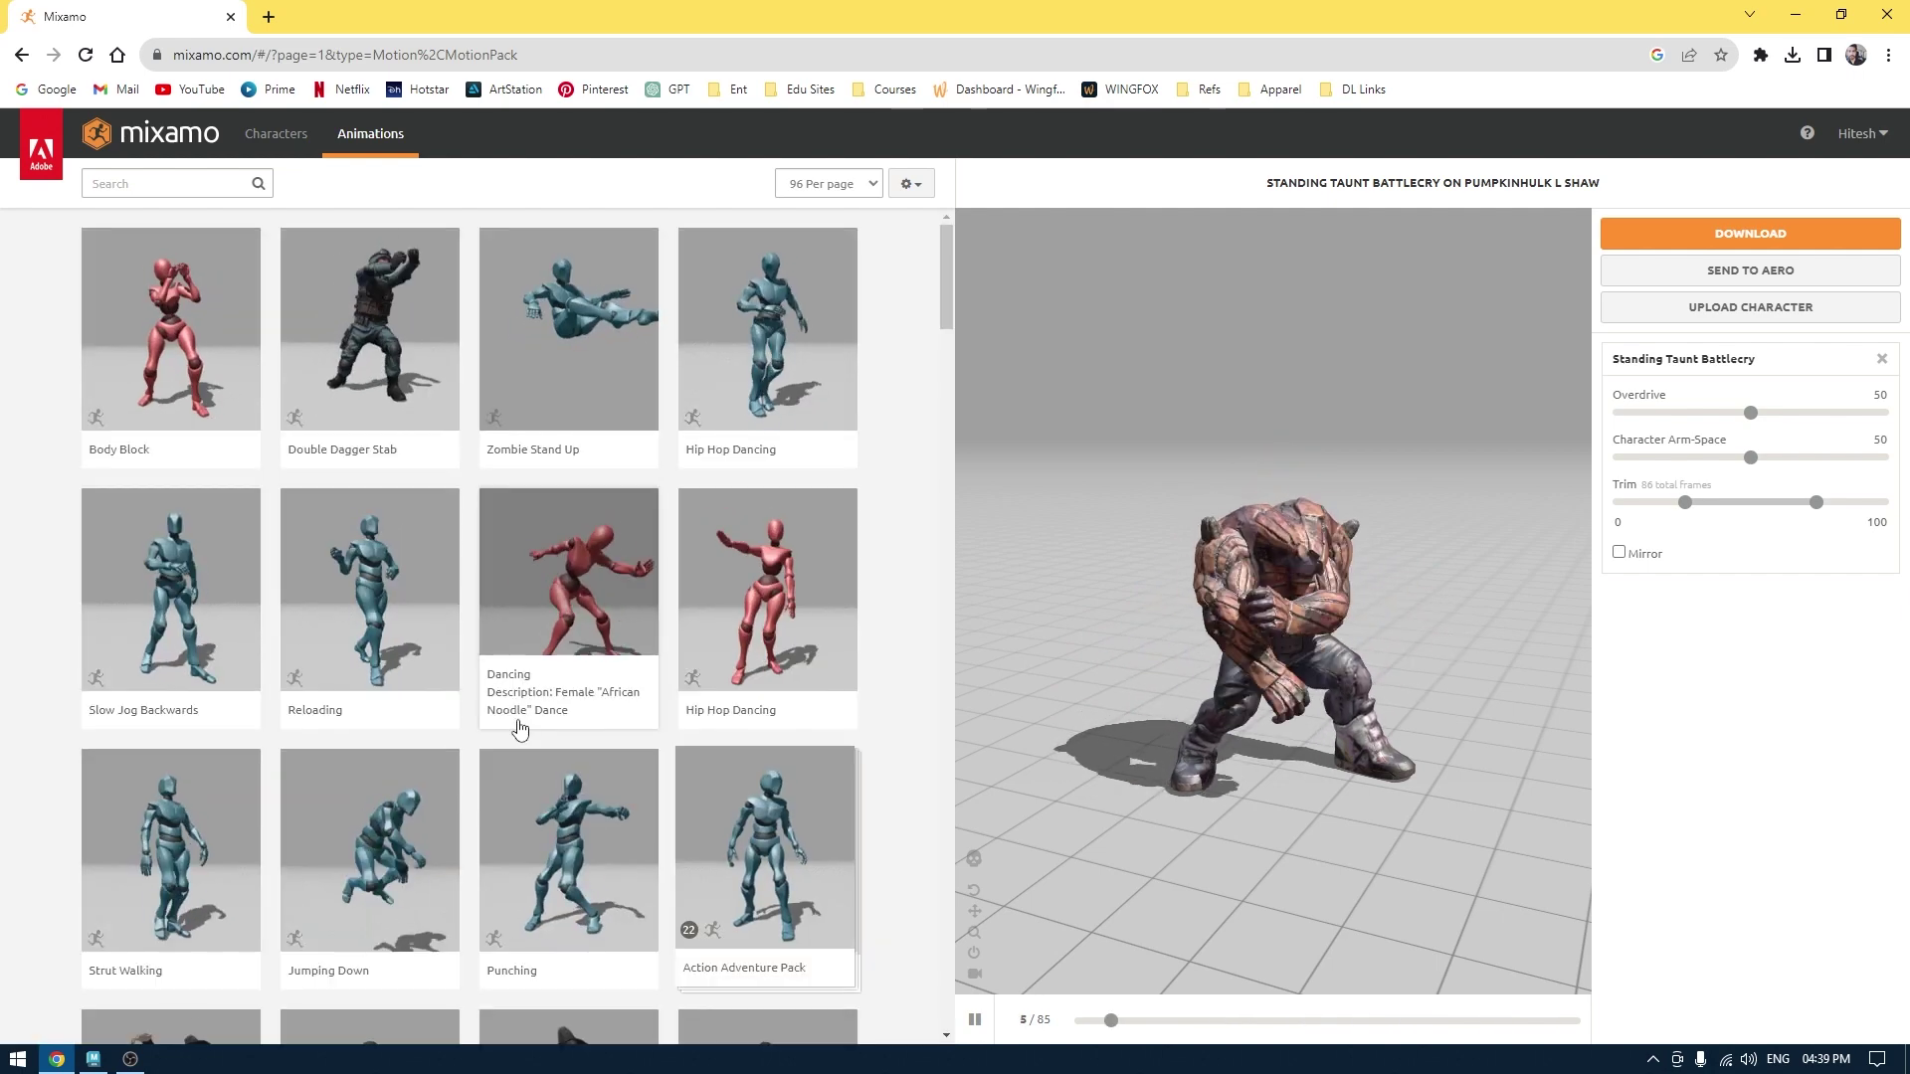
Search the animation library for 'scream' and apply Zombie Scream to Pumpkinhulk L Shaw.
scroll(756, 437, down, 4)
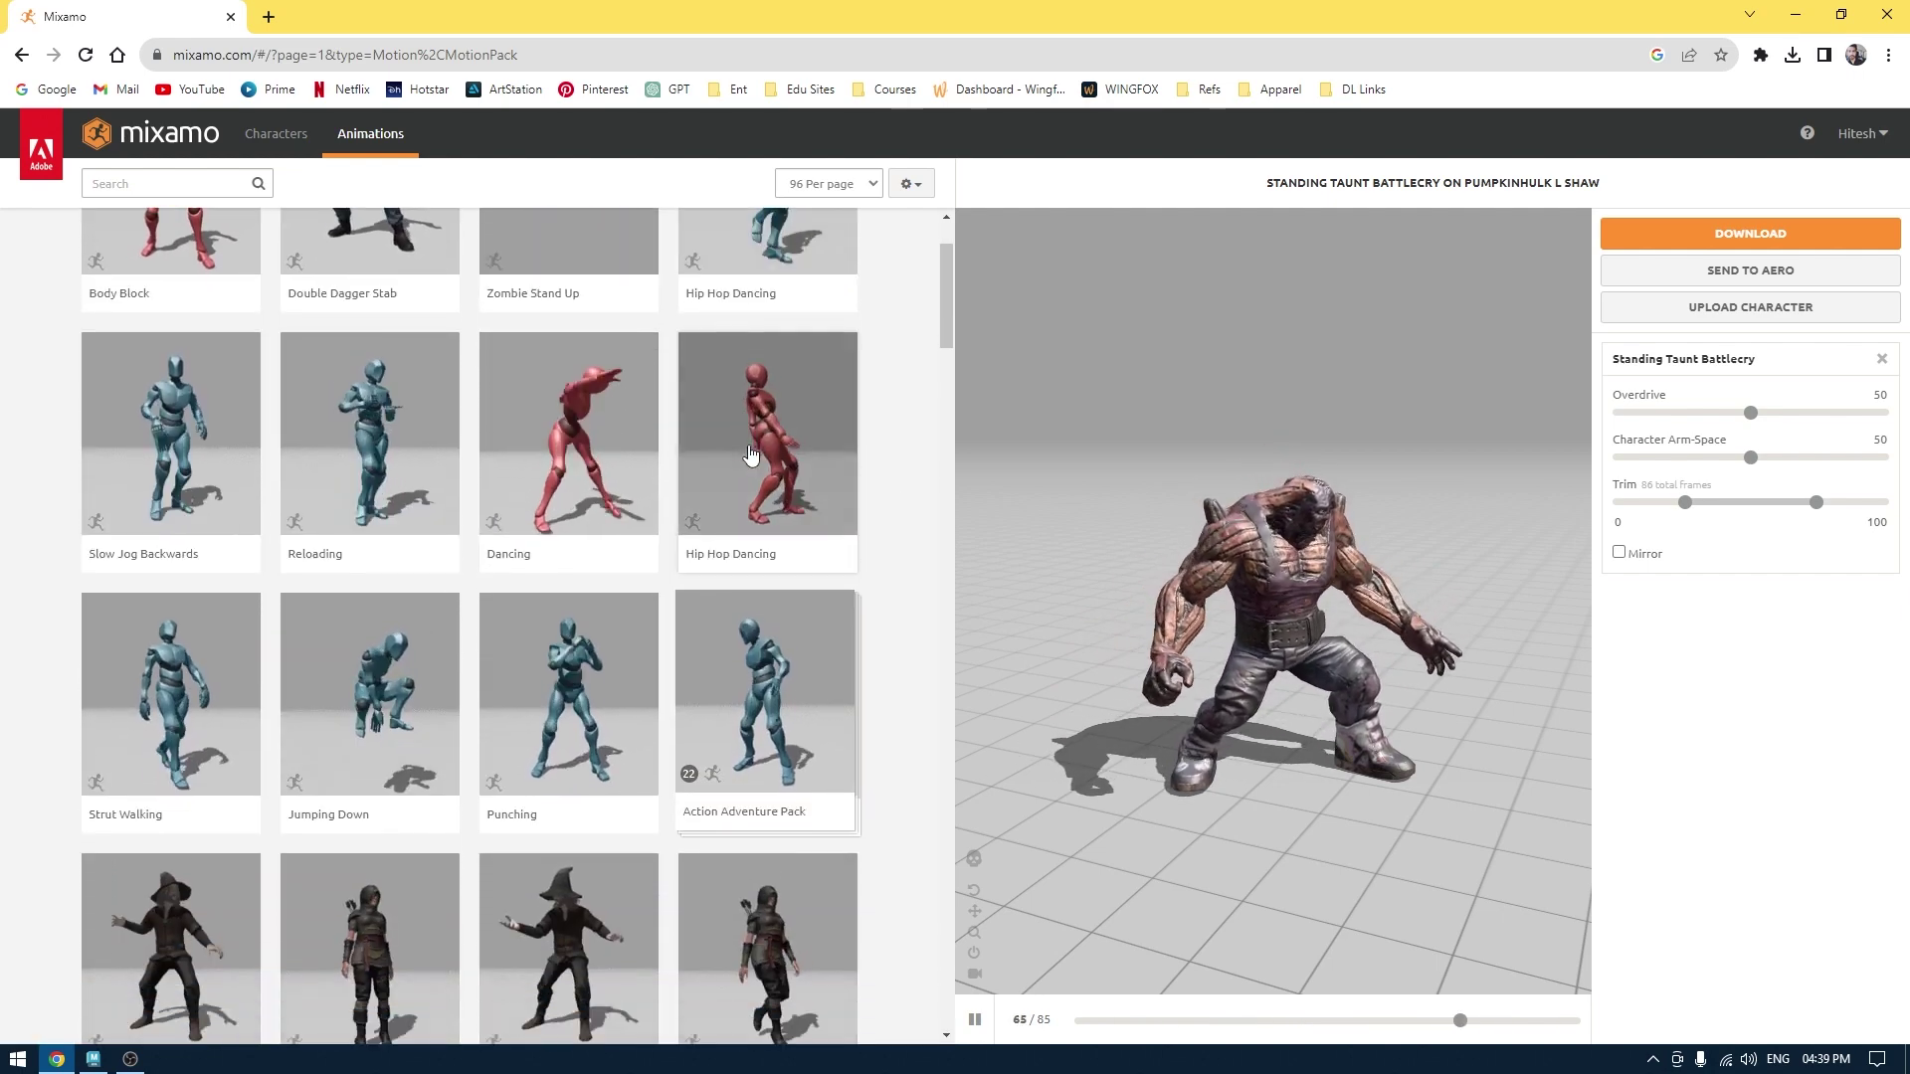
scroll(749, 456, down, 12)
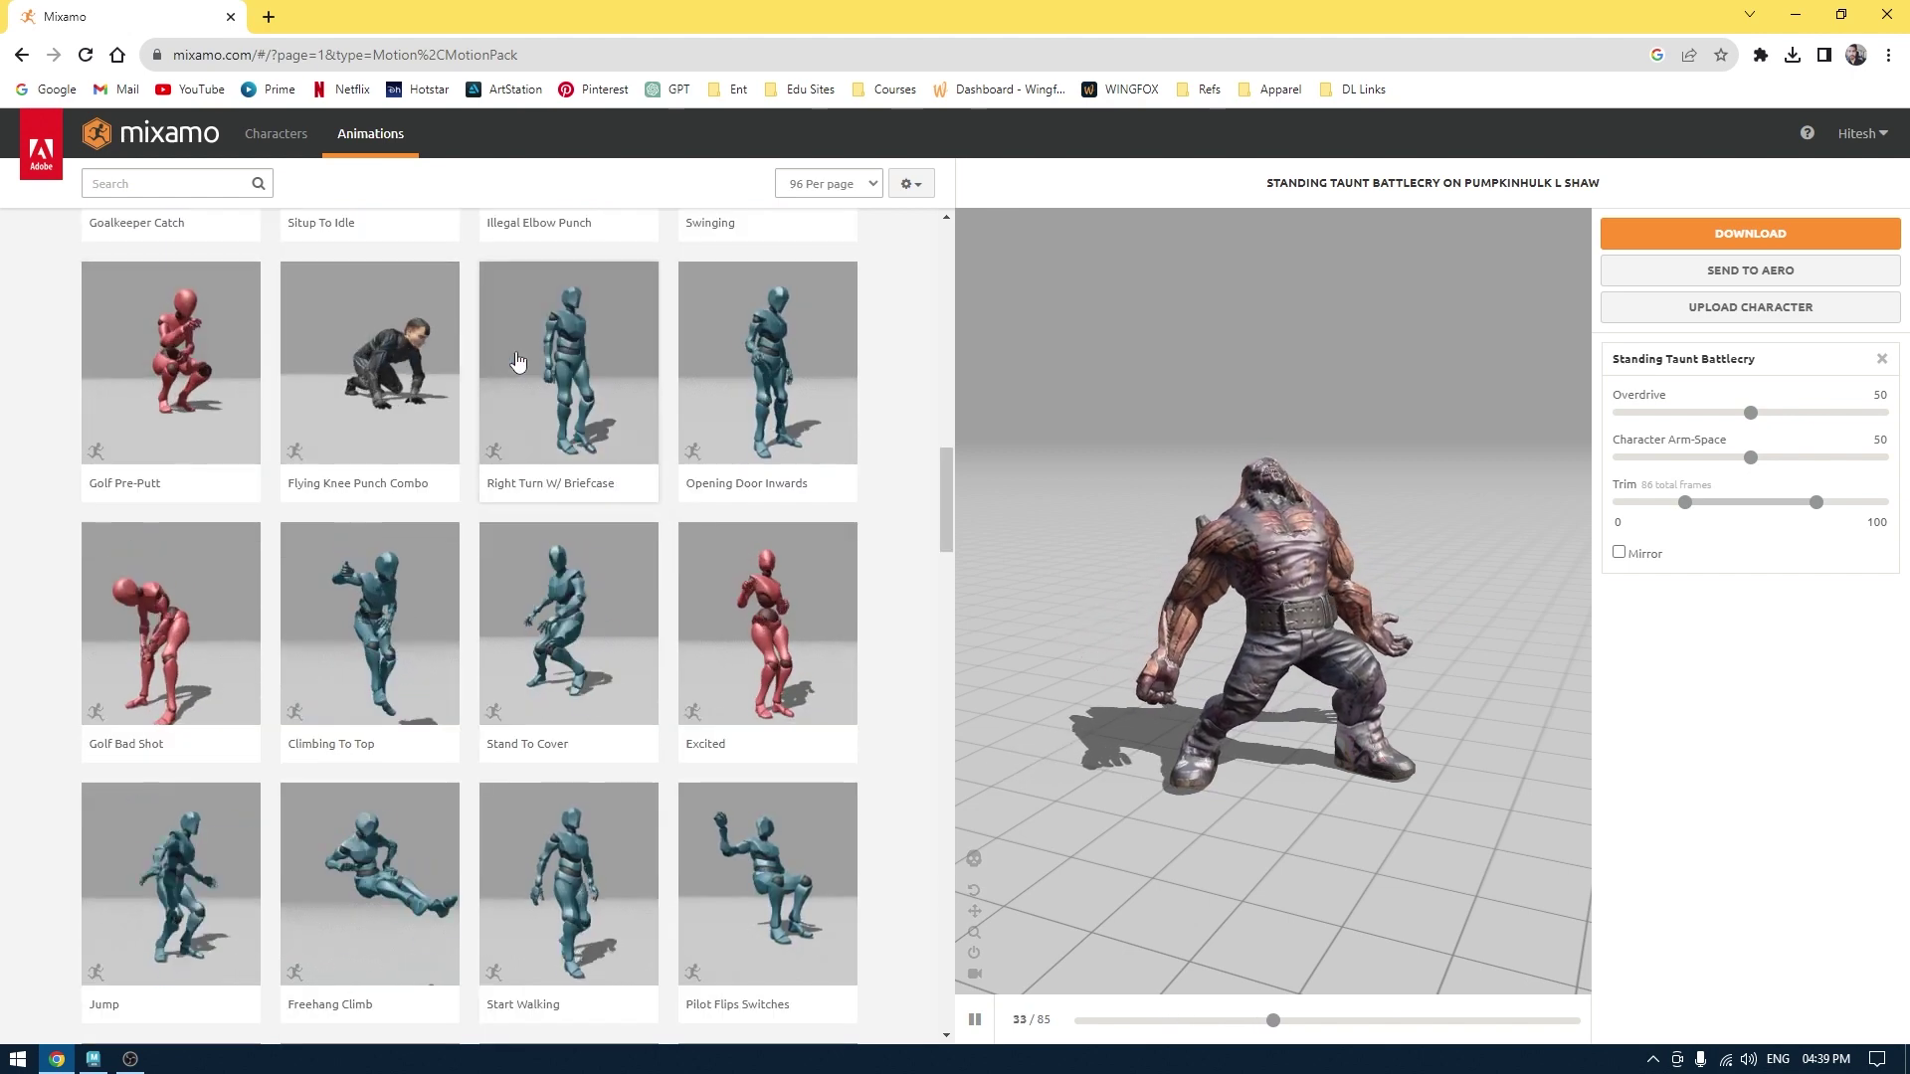
scroll(528, 418, down, 10)
click(233, 184)
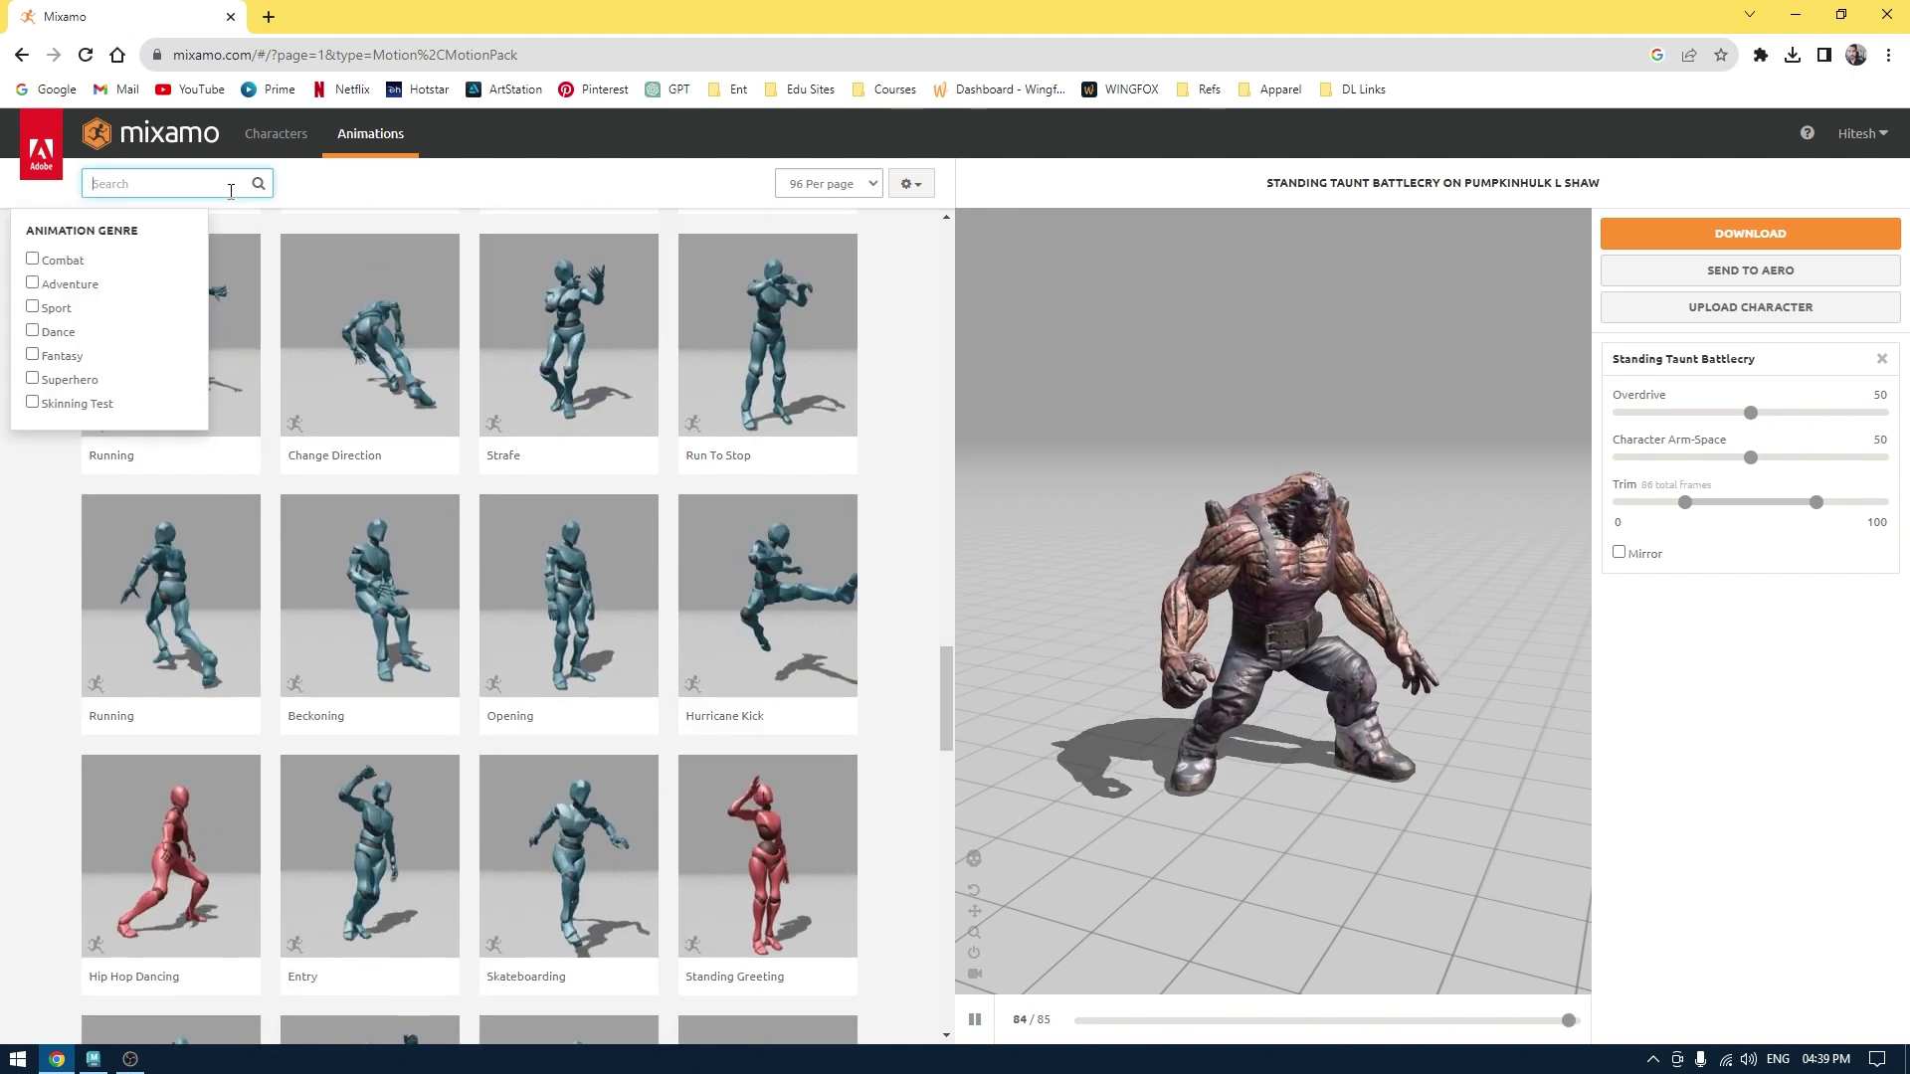
text(scream)
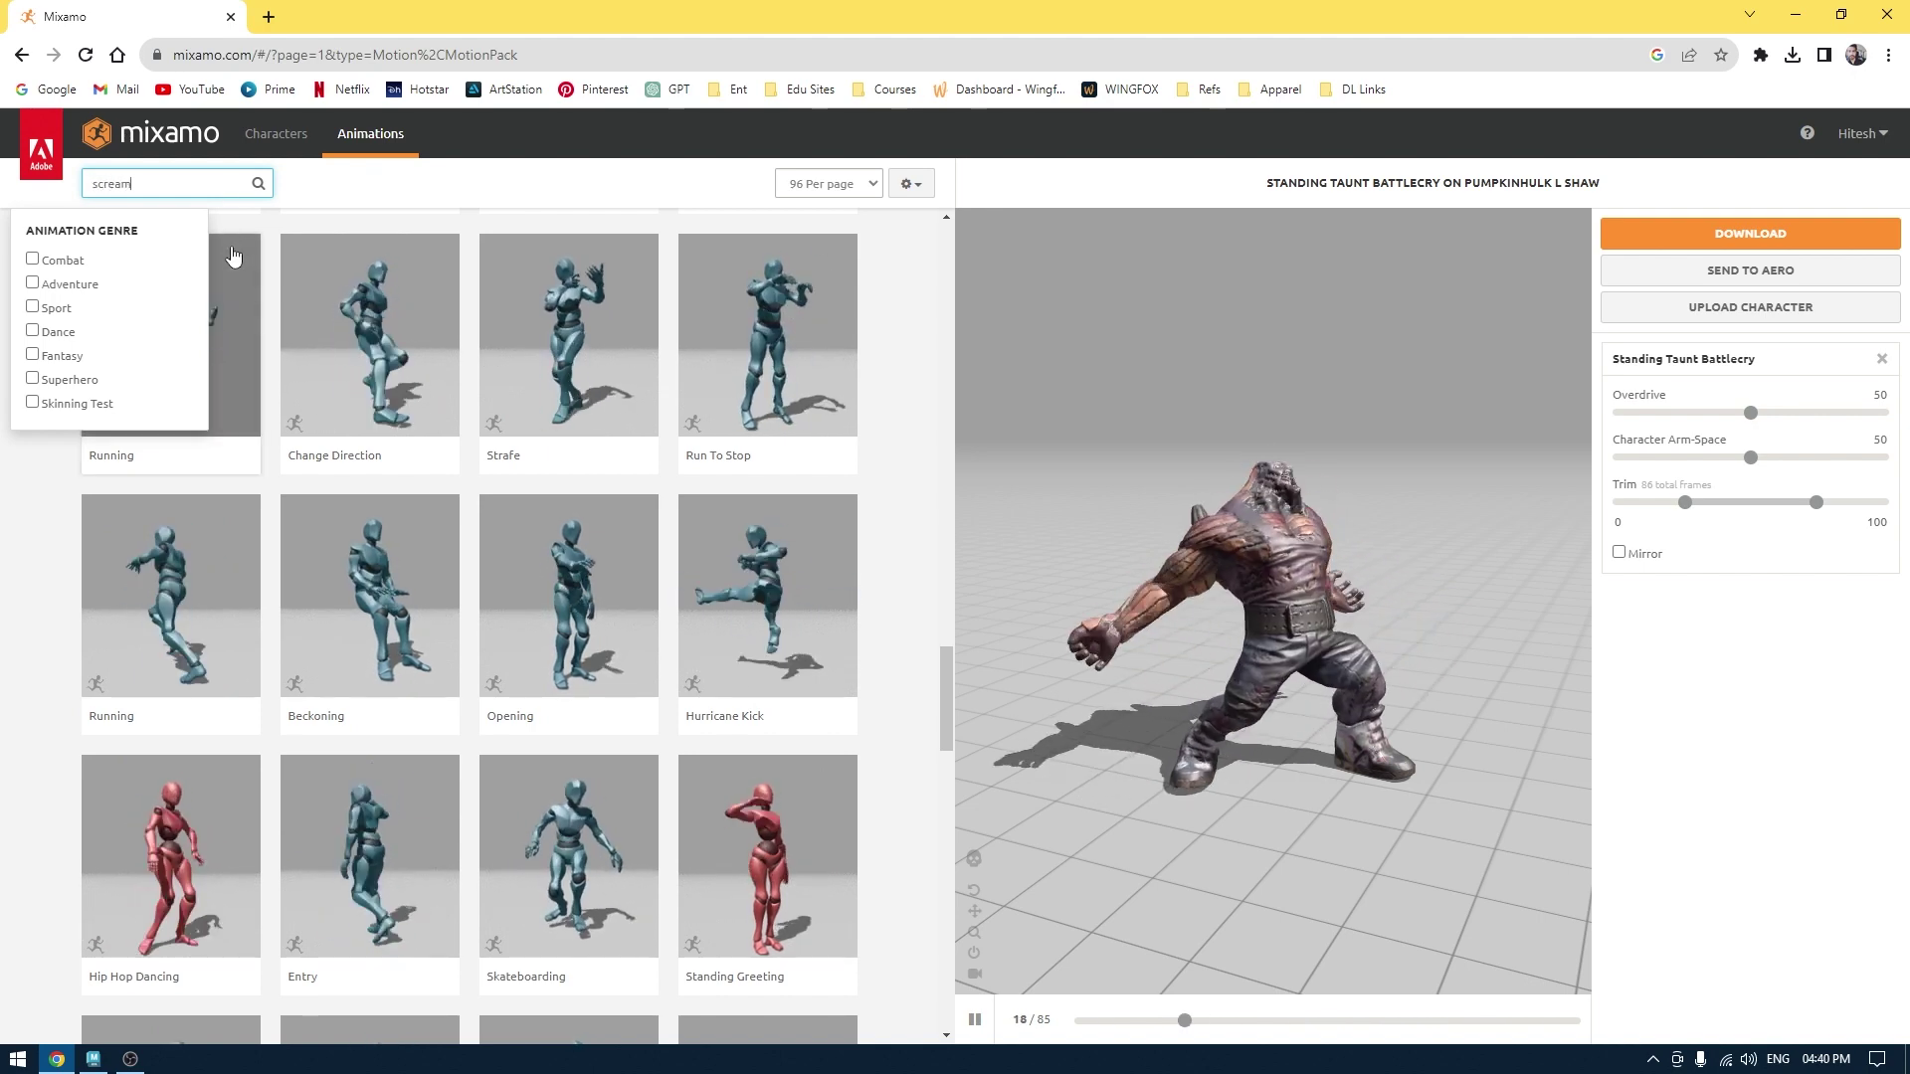
key(Return)
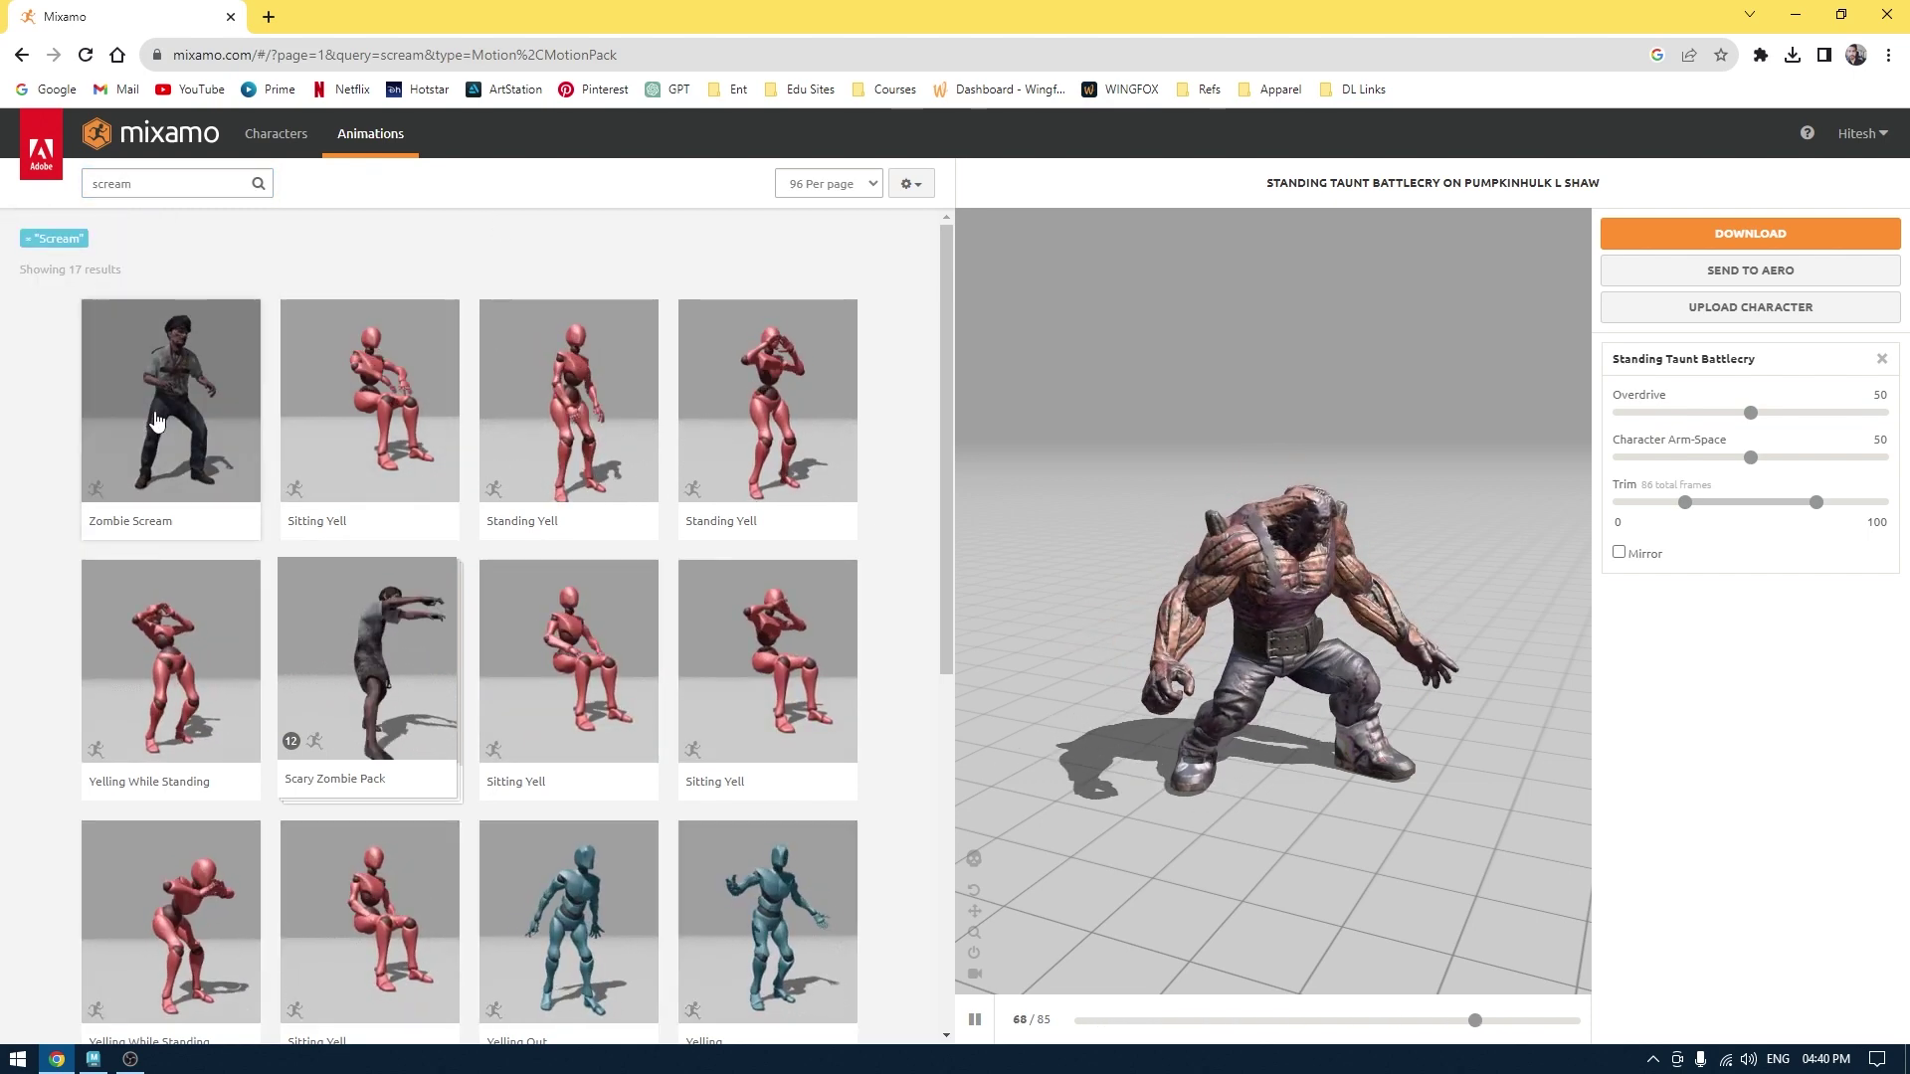
click(167, 416)
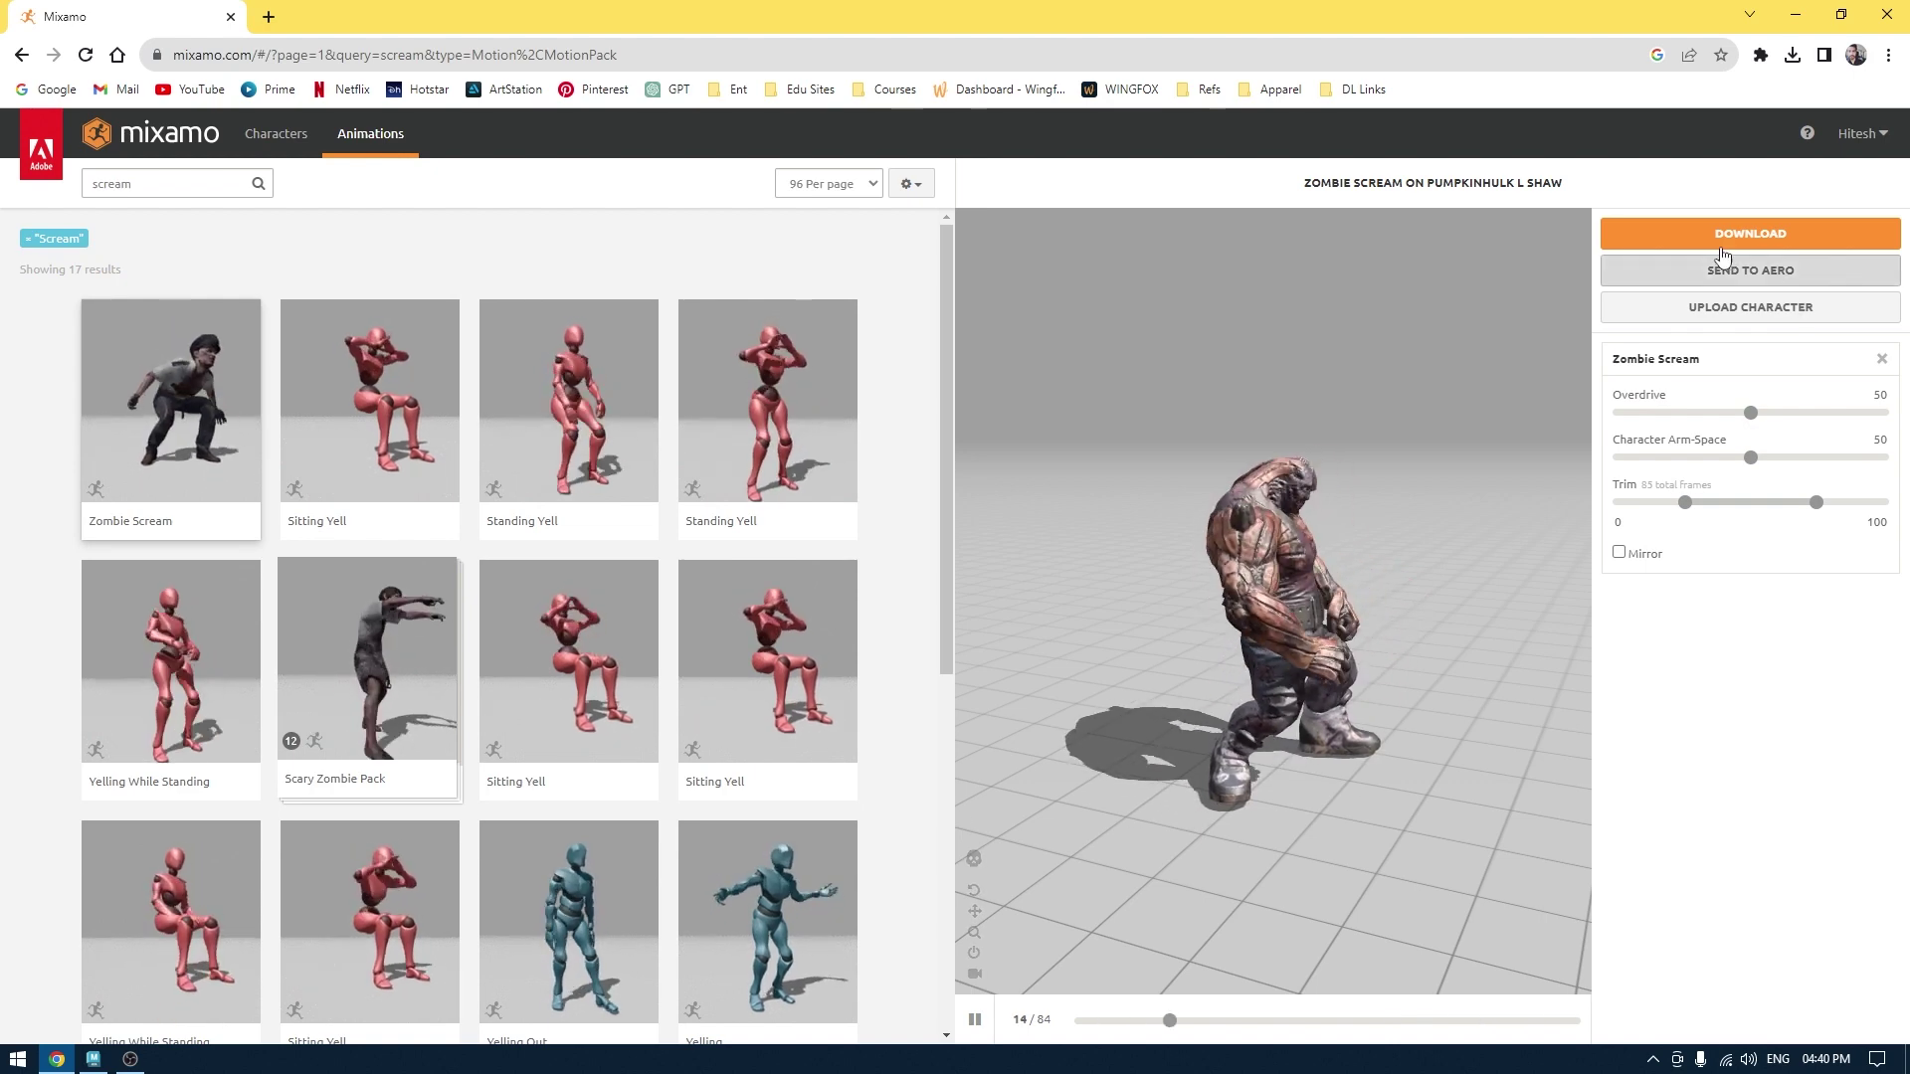
Download Zombie Scream with Format FBX ASCII, Skin With Skin and 30 FPS.
click(1750, 234)
click(756, 318)
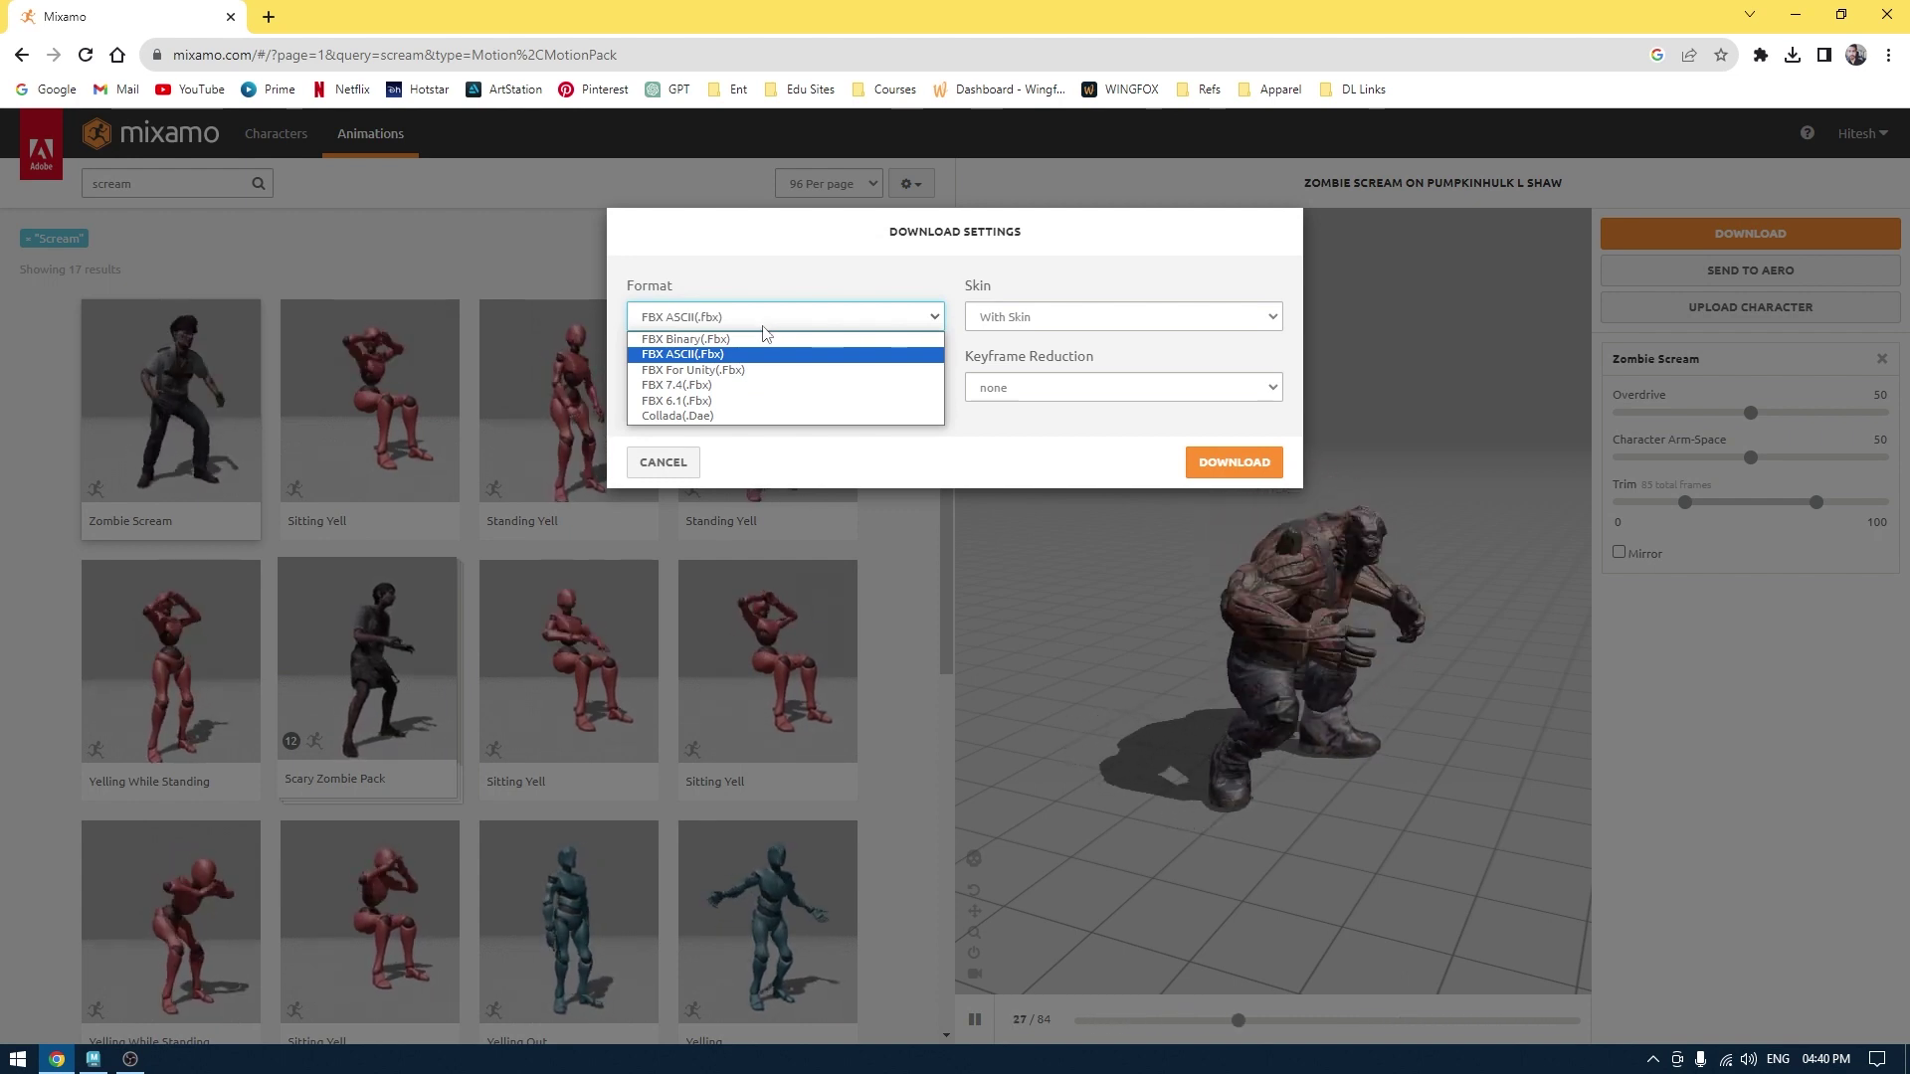
click(653, 356)
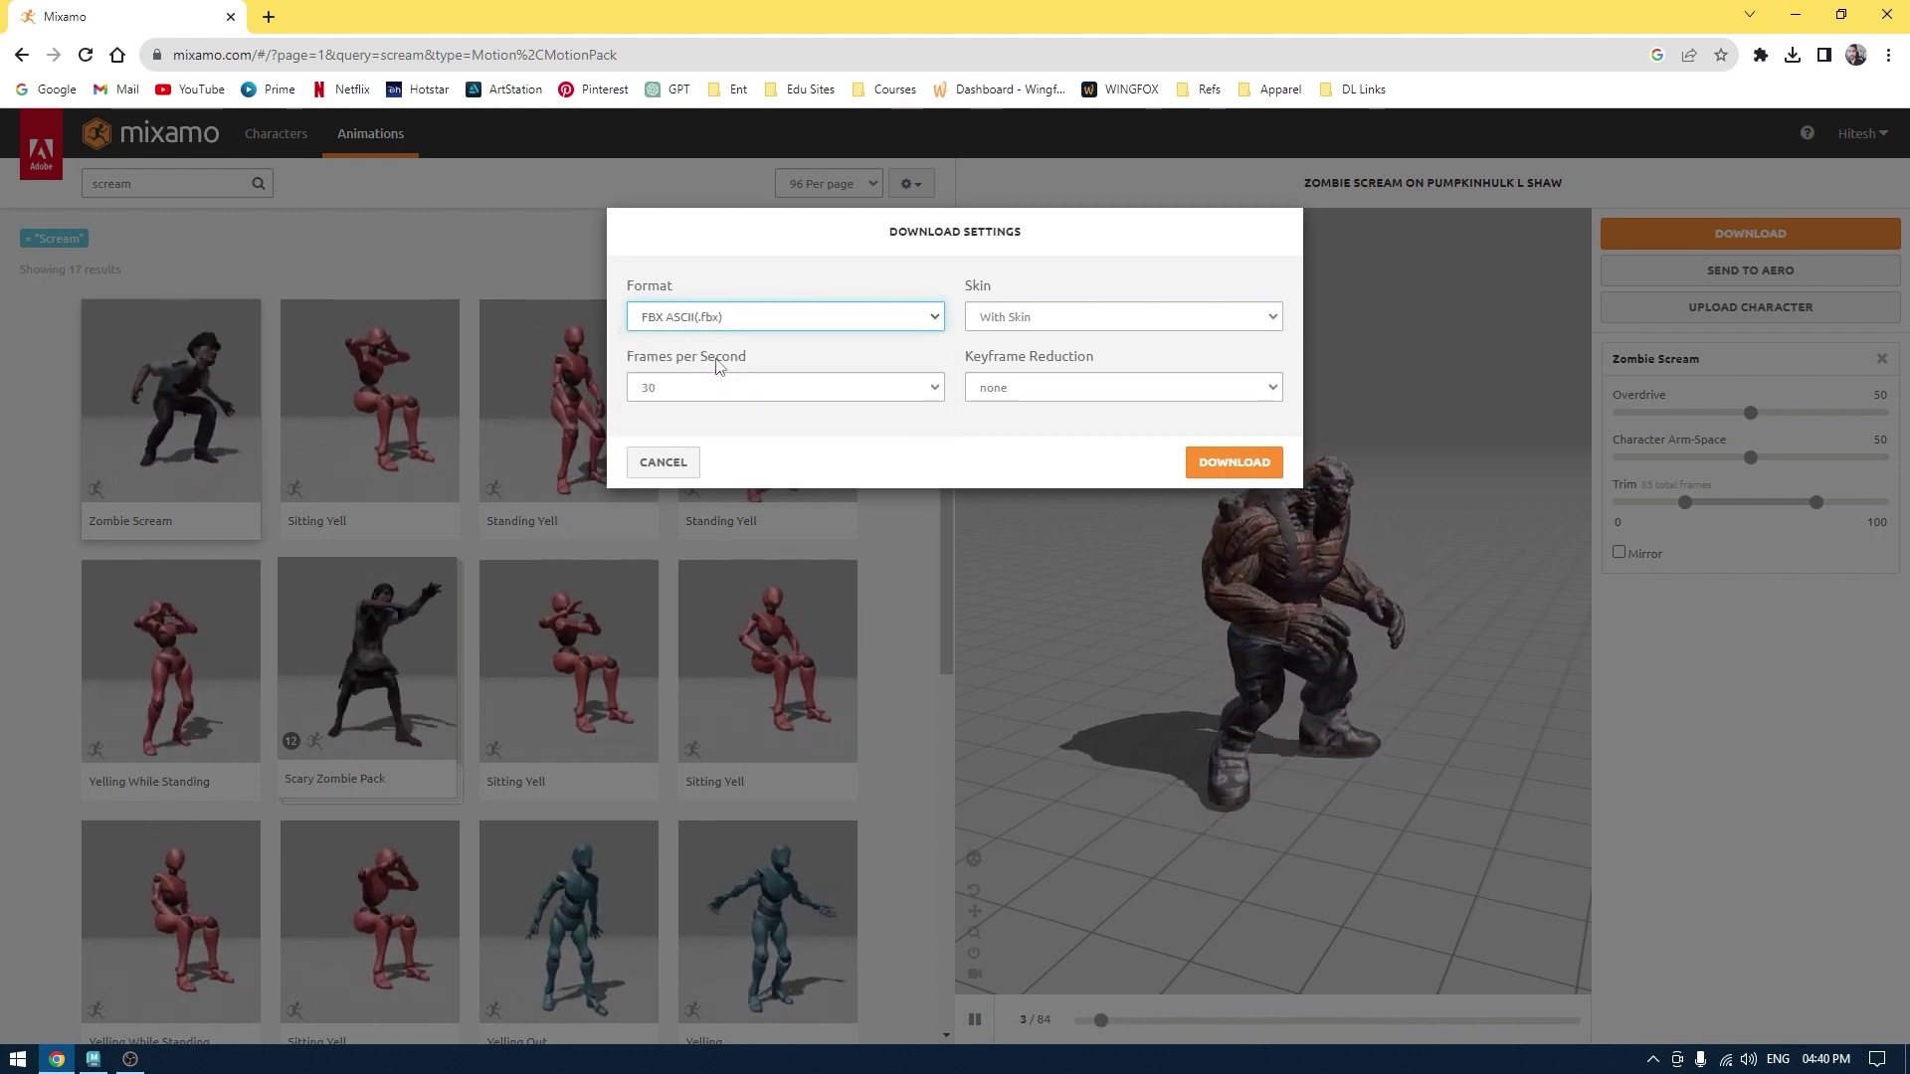
click(1065, 320)
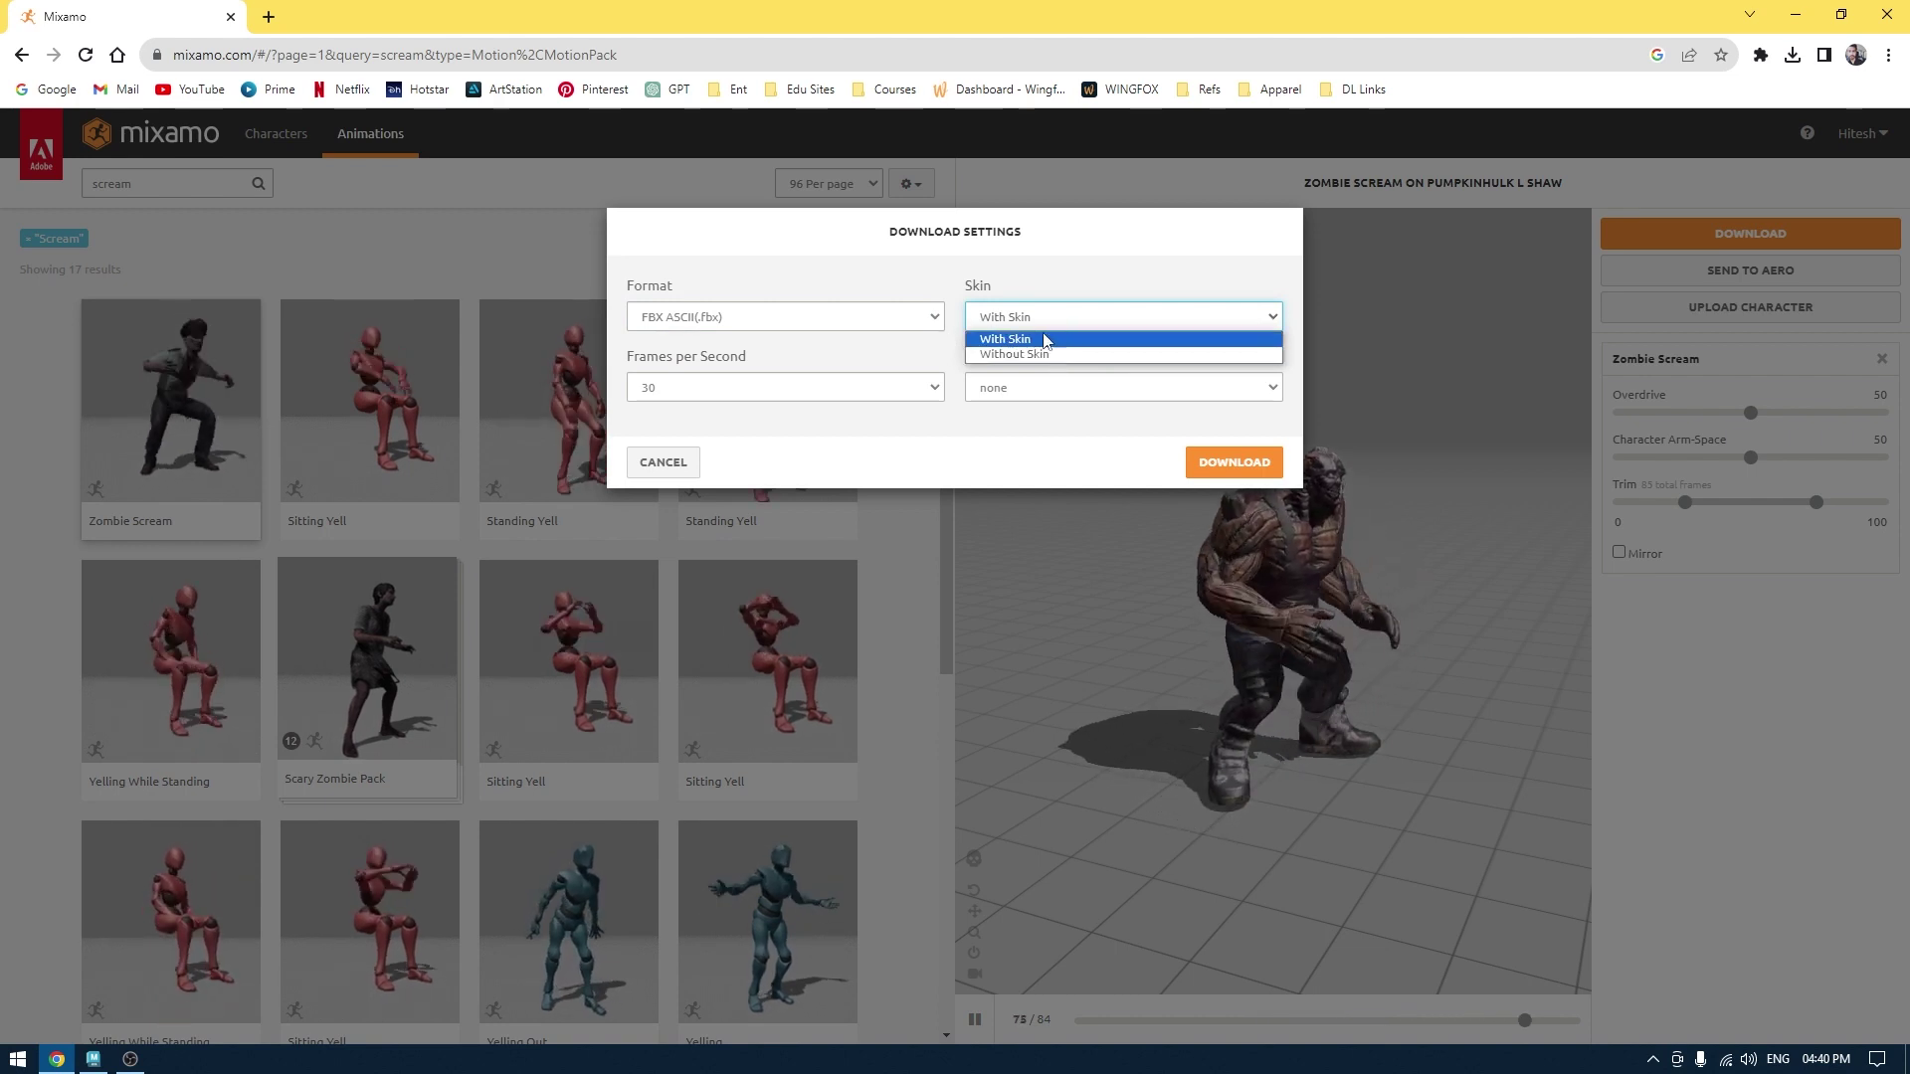
click(1043, 342)
click(723, 386)
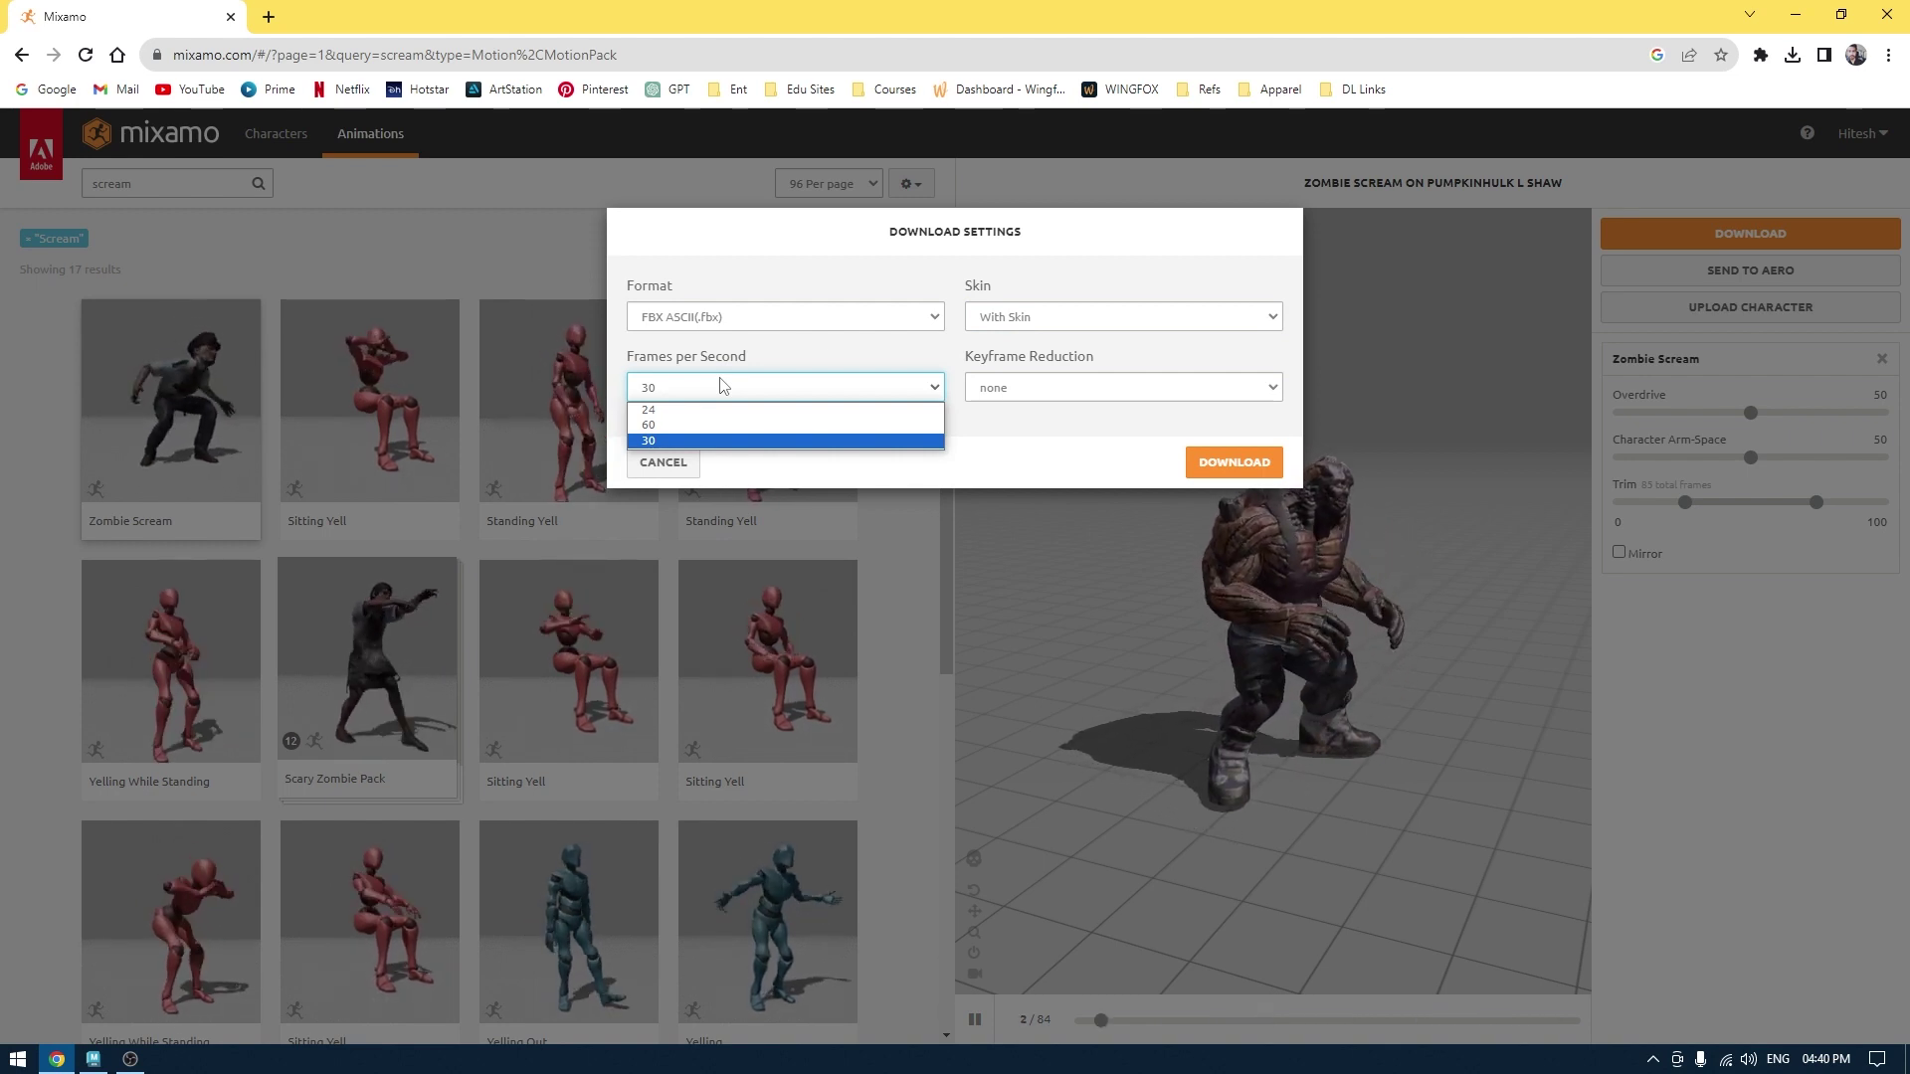
click(648, 439)
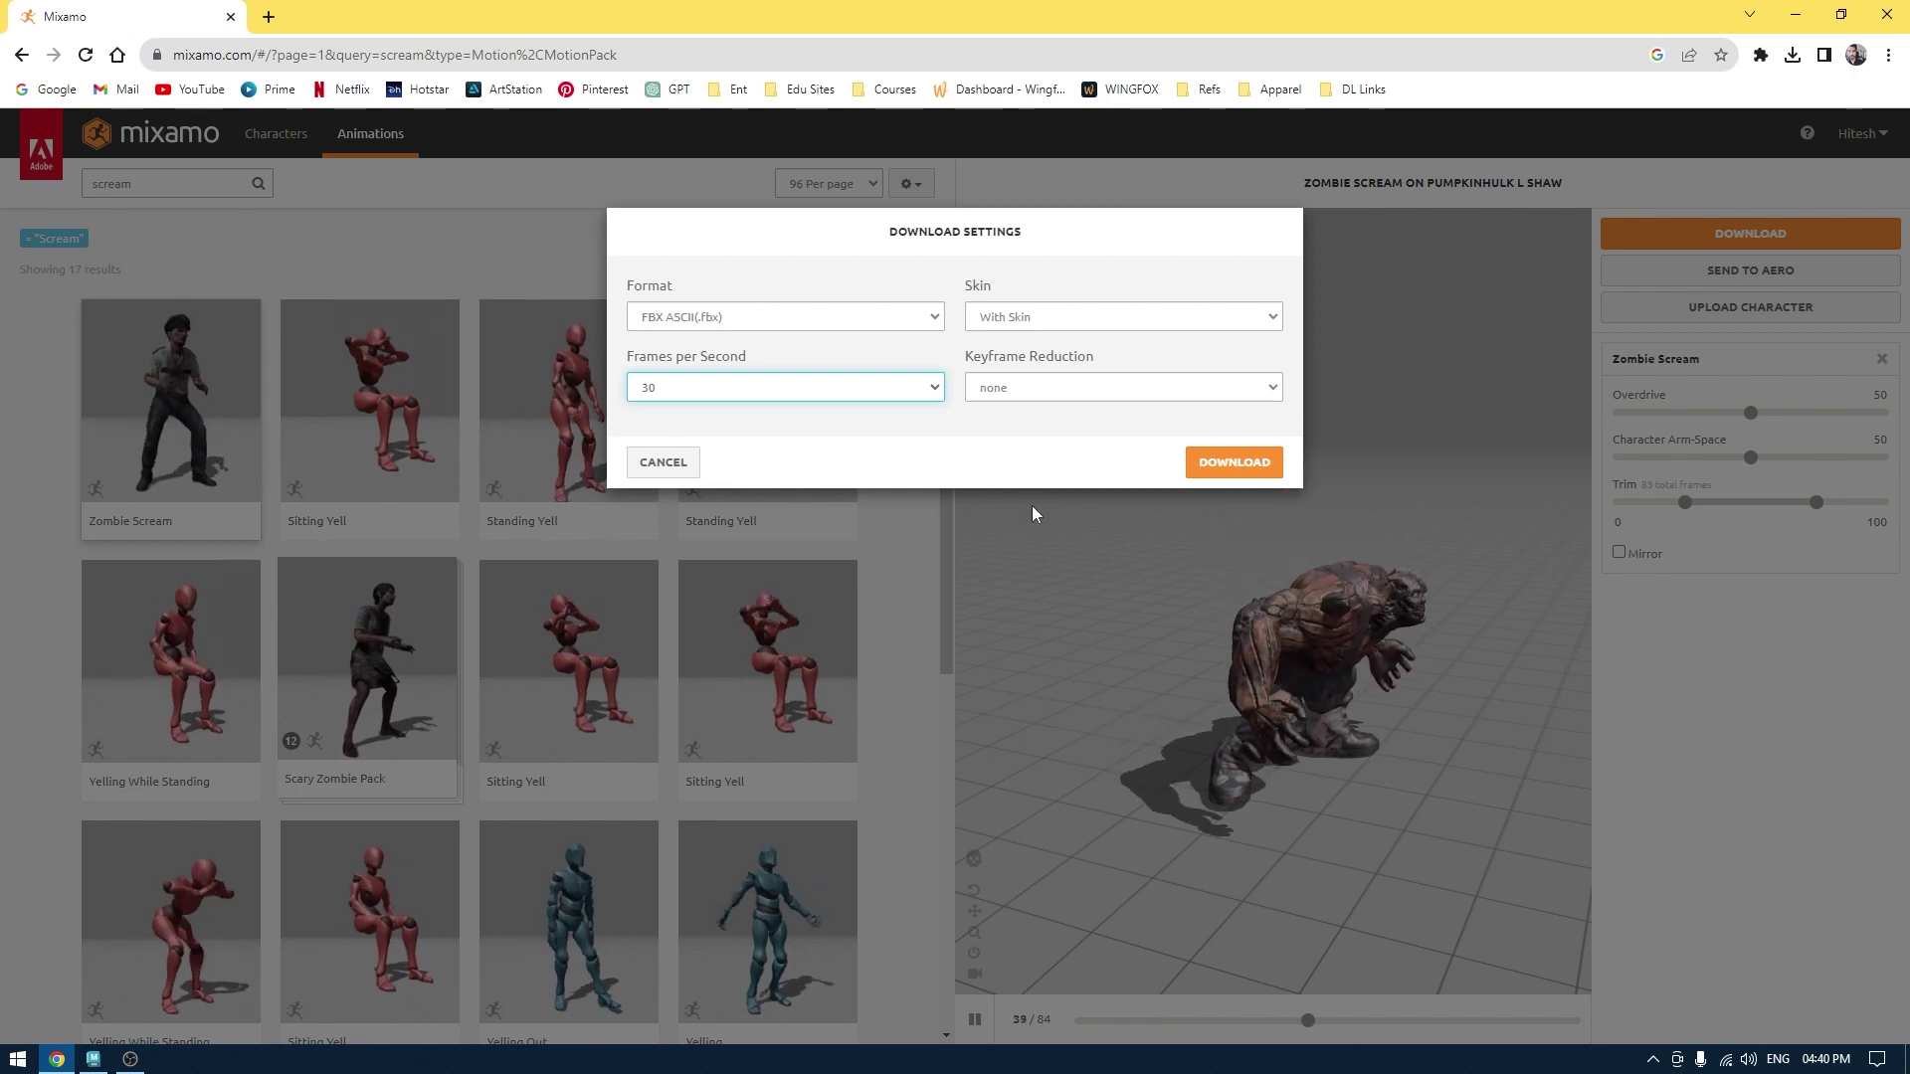
click(1235, 464)
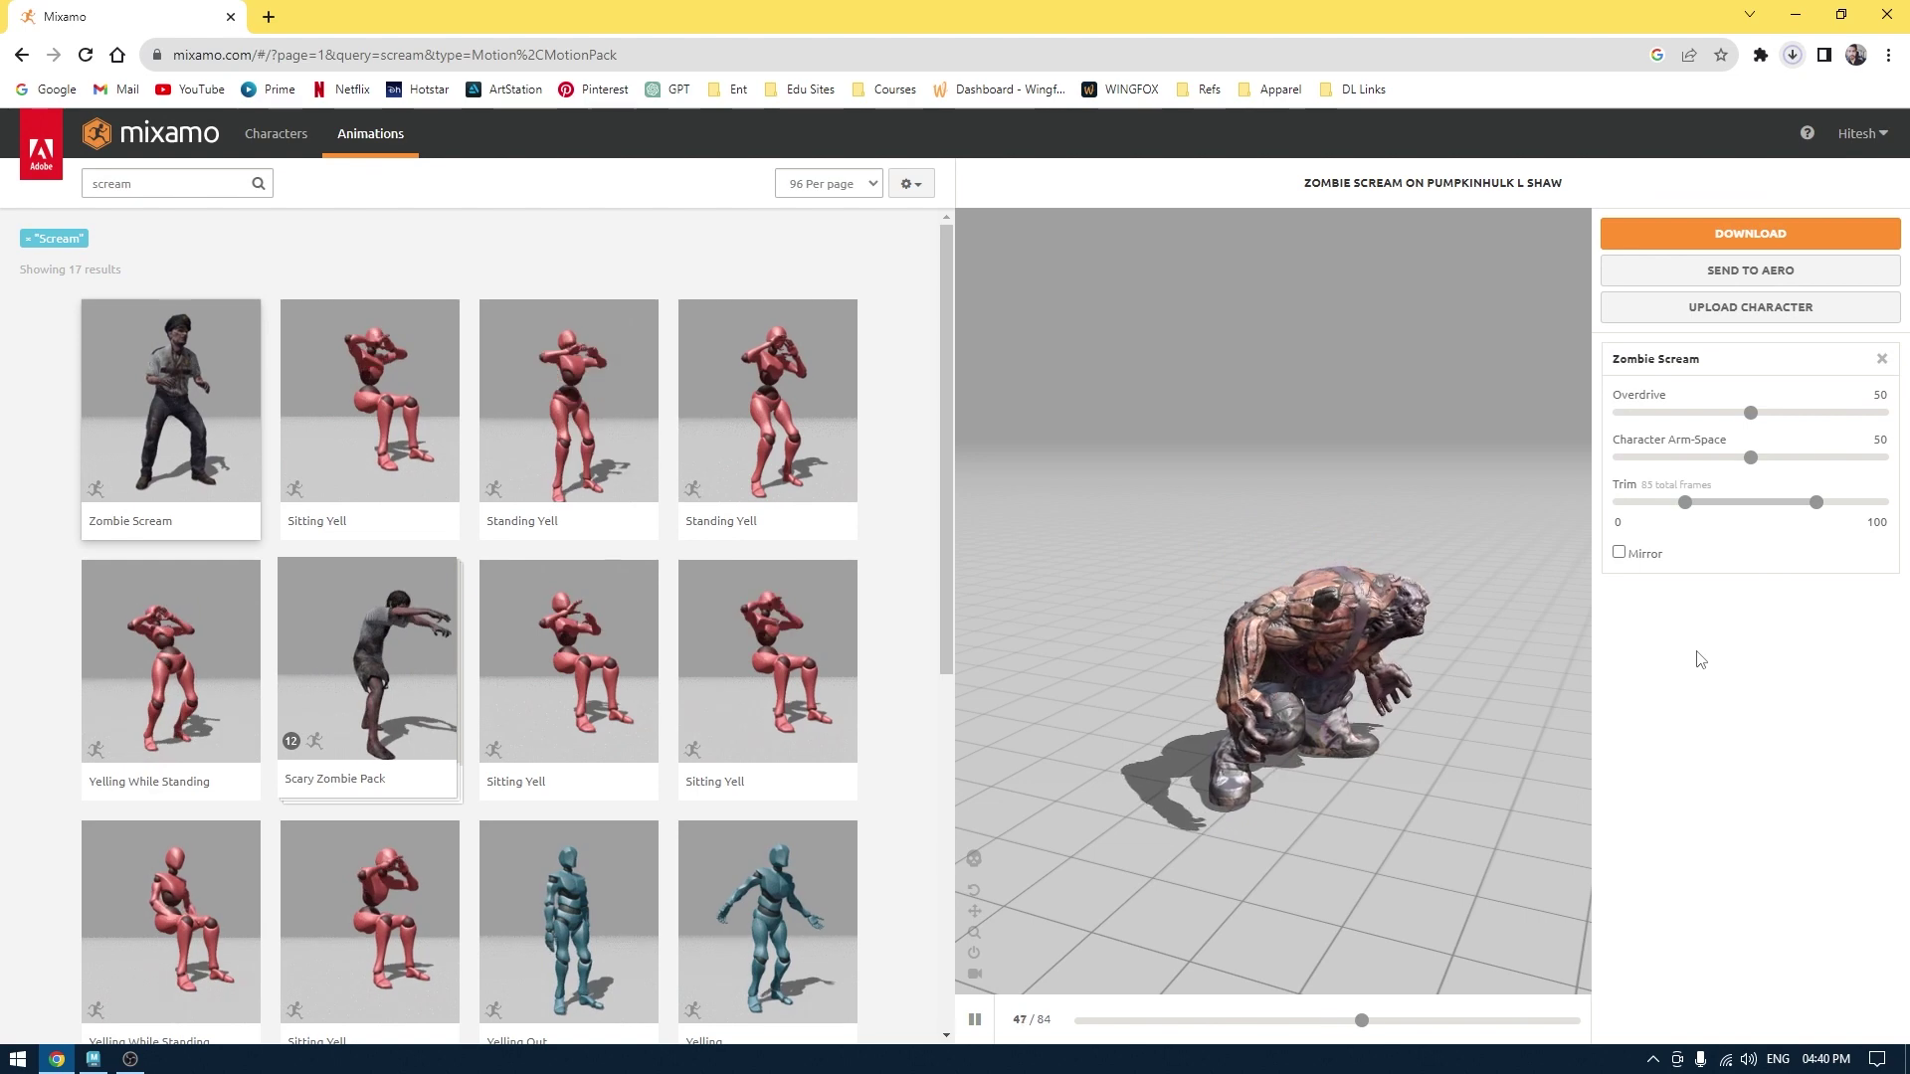
click(199, 185)
Search for 'run', preview Zombie Run and Fast Run, and download Fast Run.
key(BackSpace)
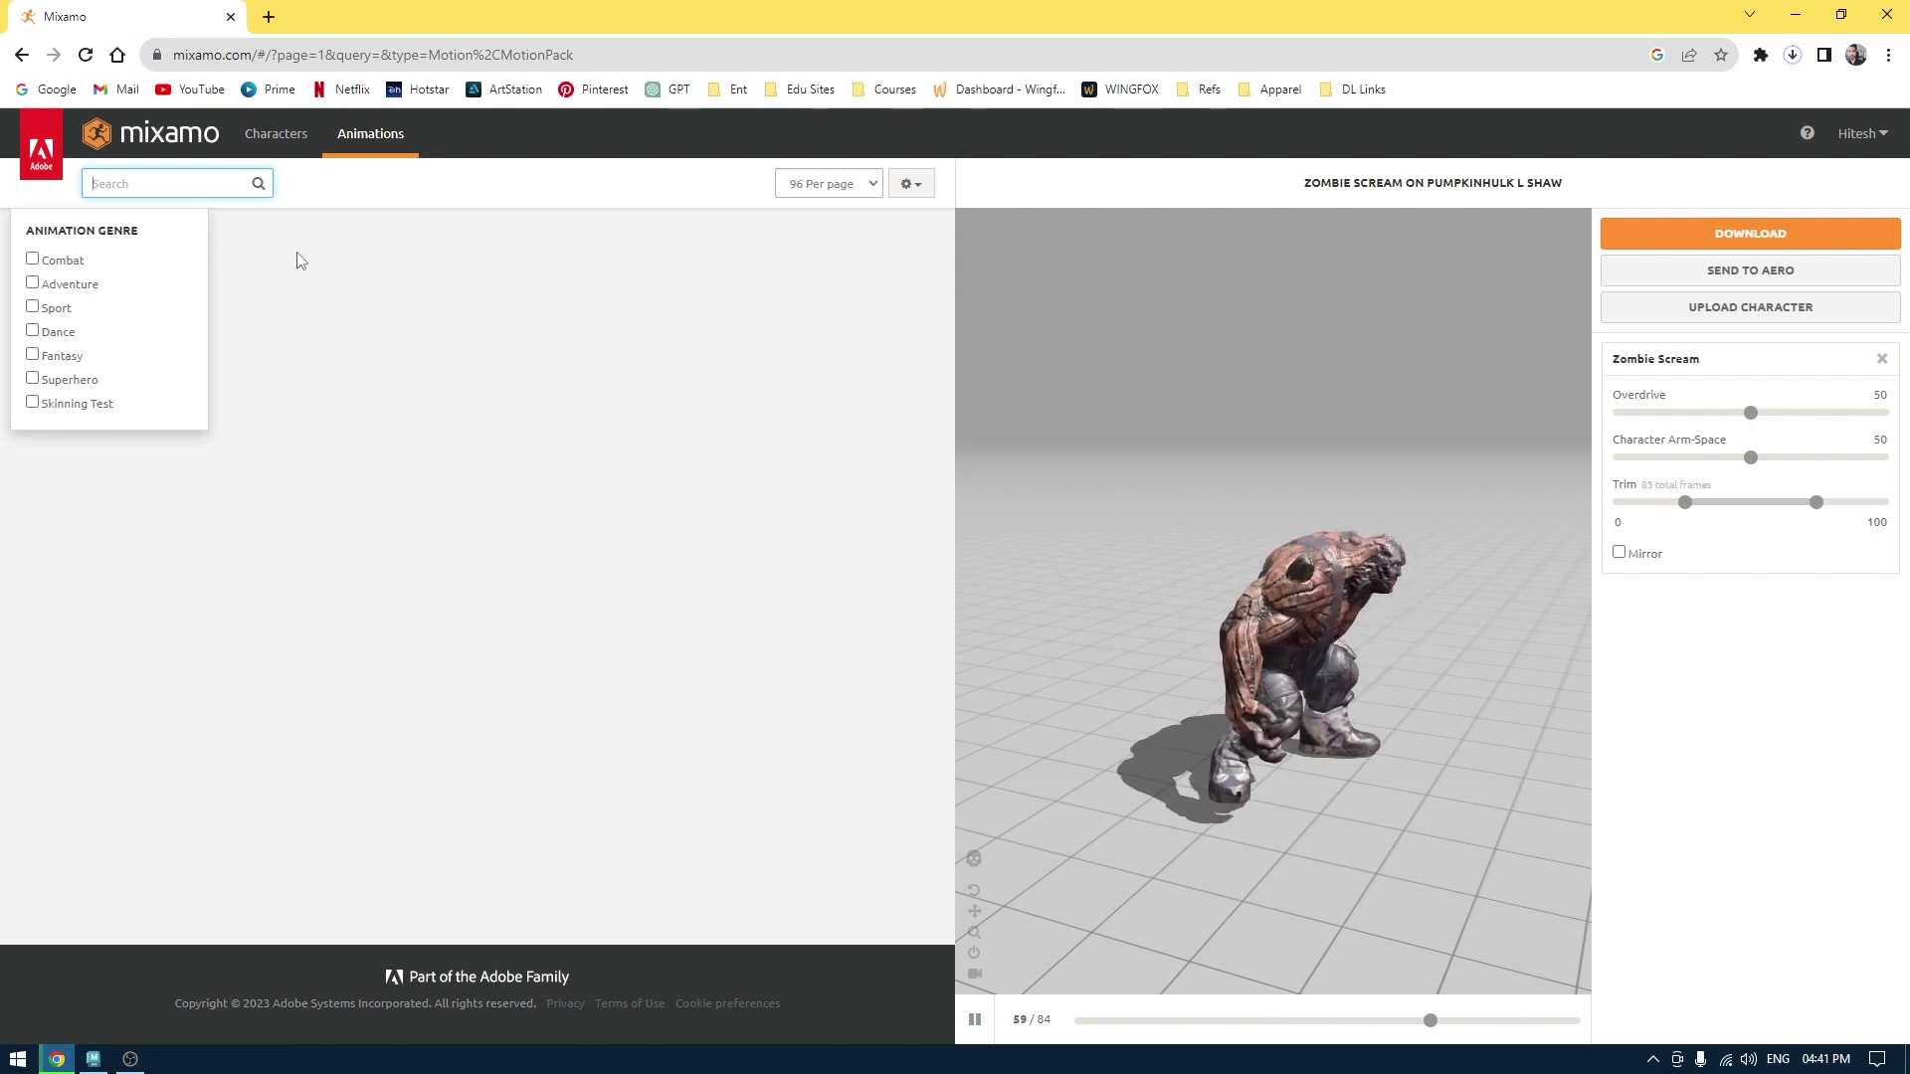
text(run)
scroll(448, 498, down, 10)
click(568, 448)
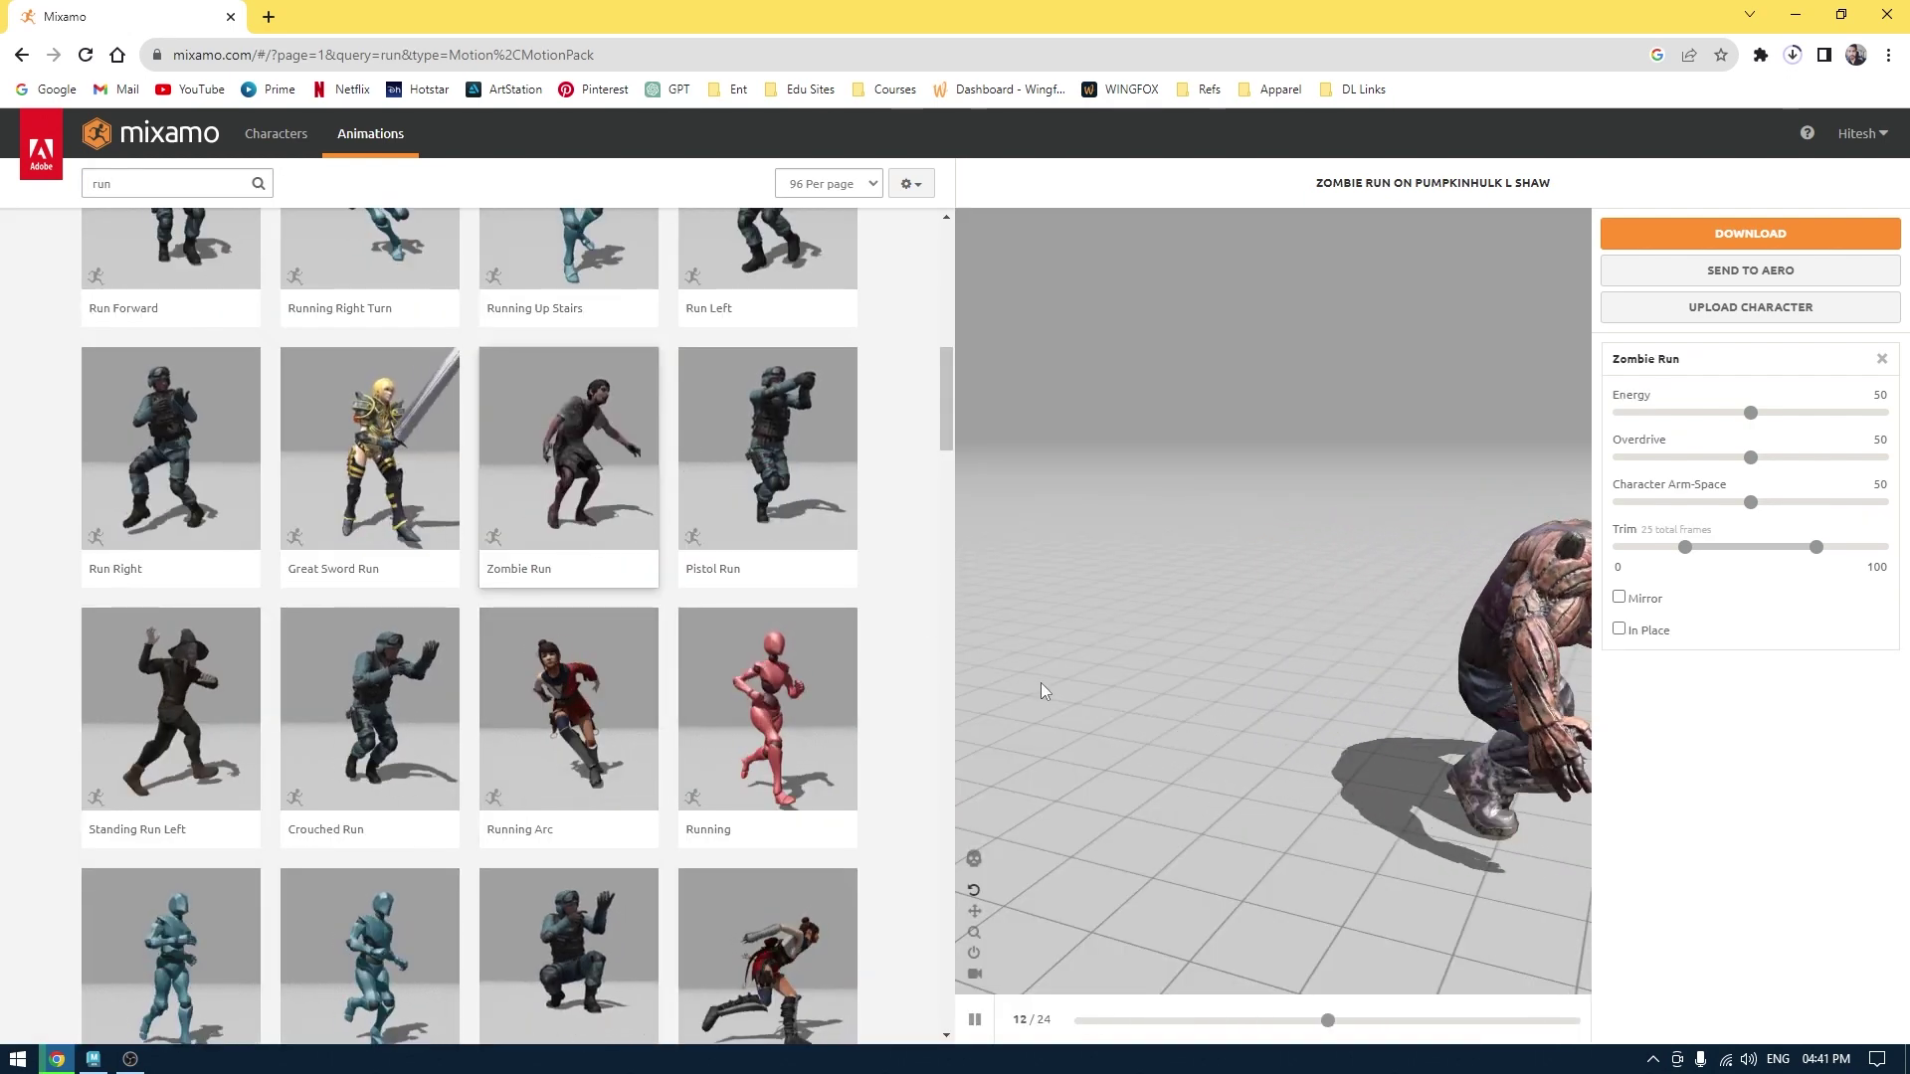
scroll(728, 684, up, 10)
click(157, 739)
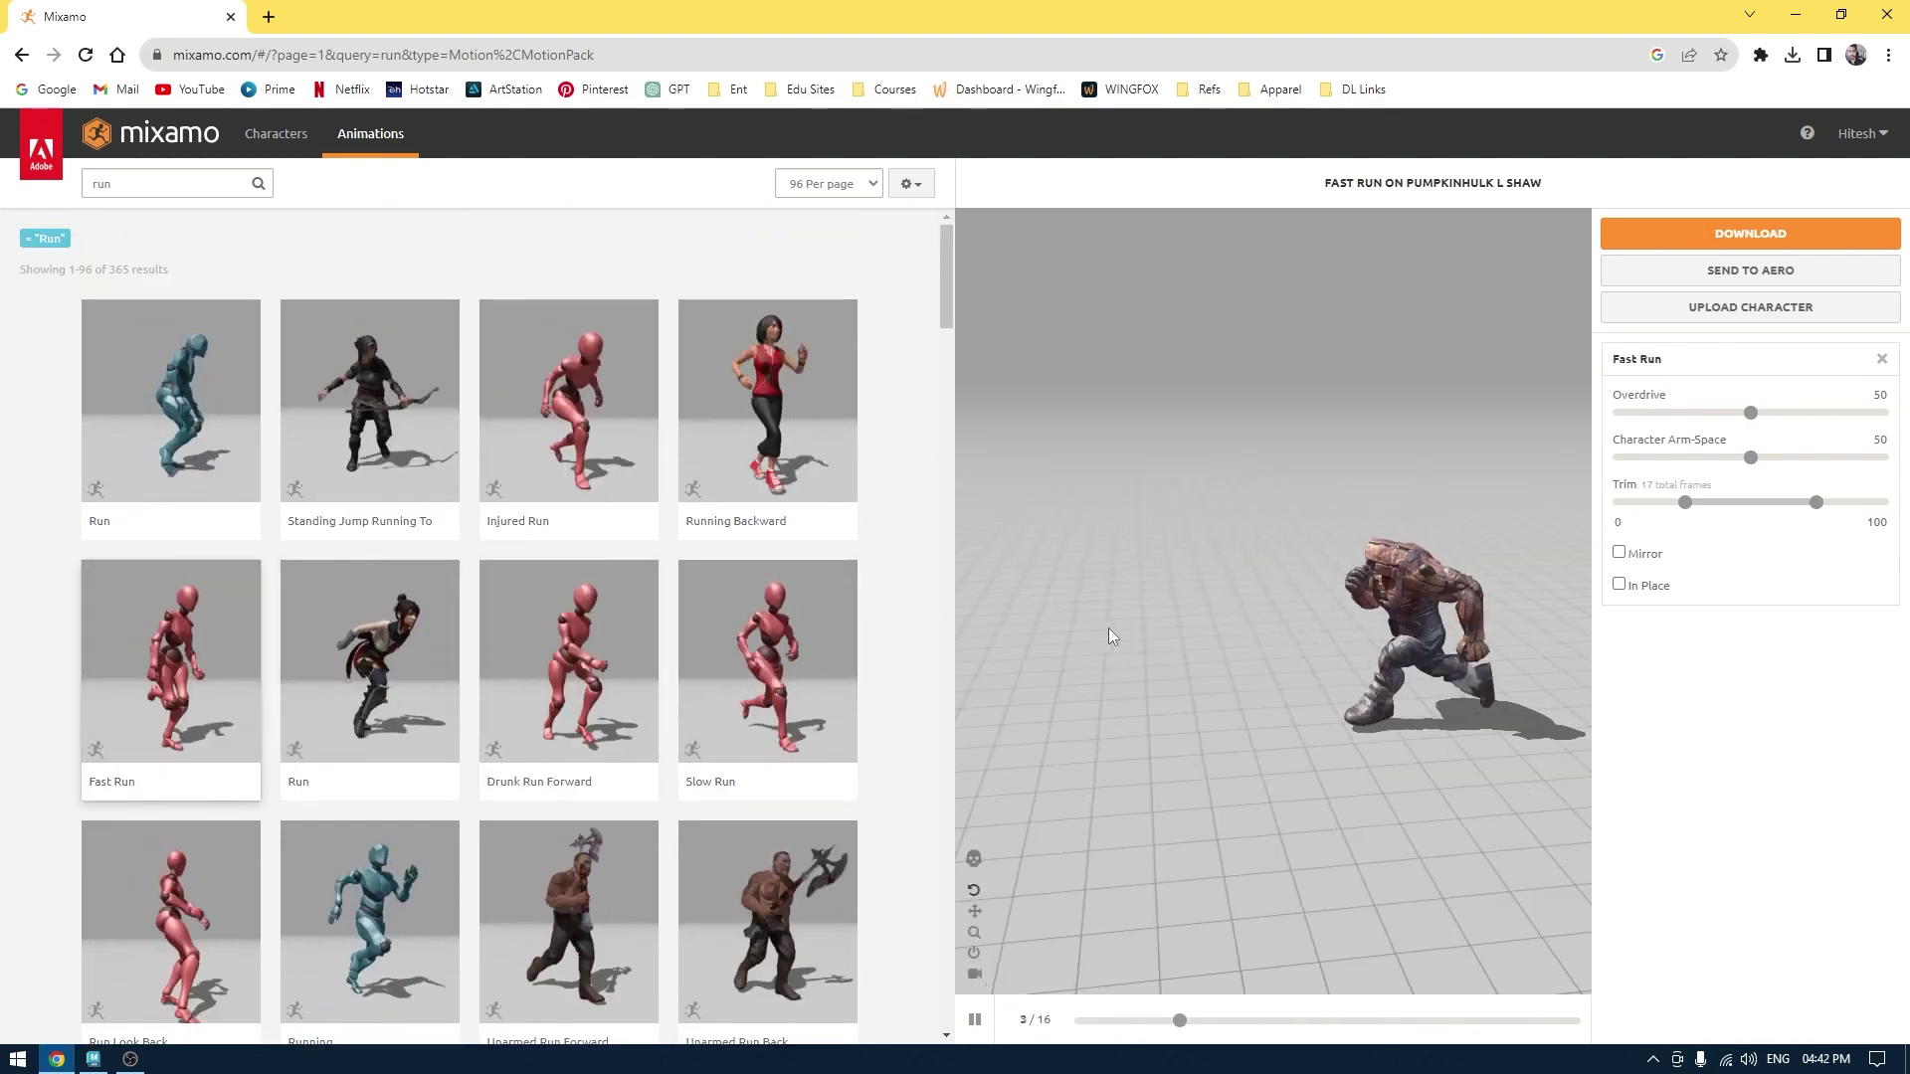
click(1749, 233)
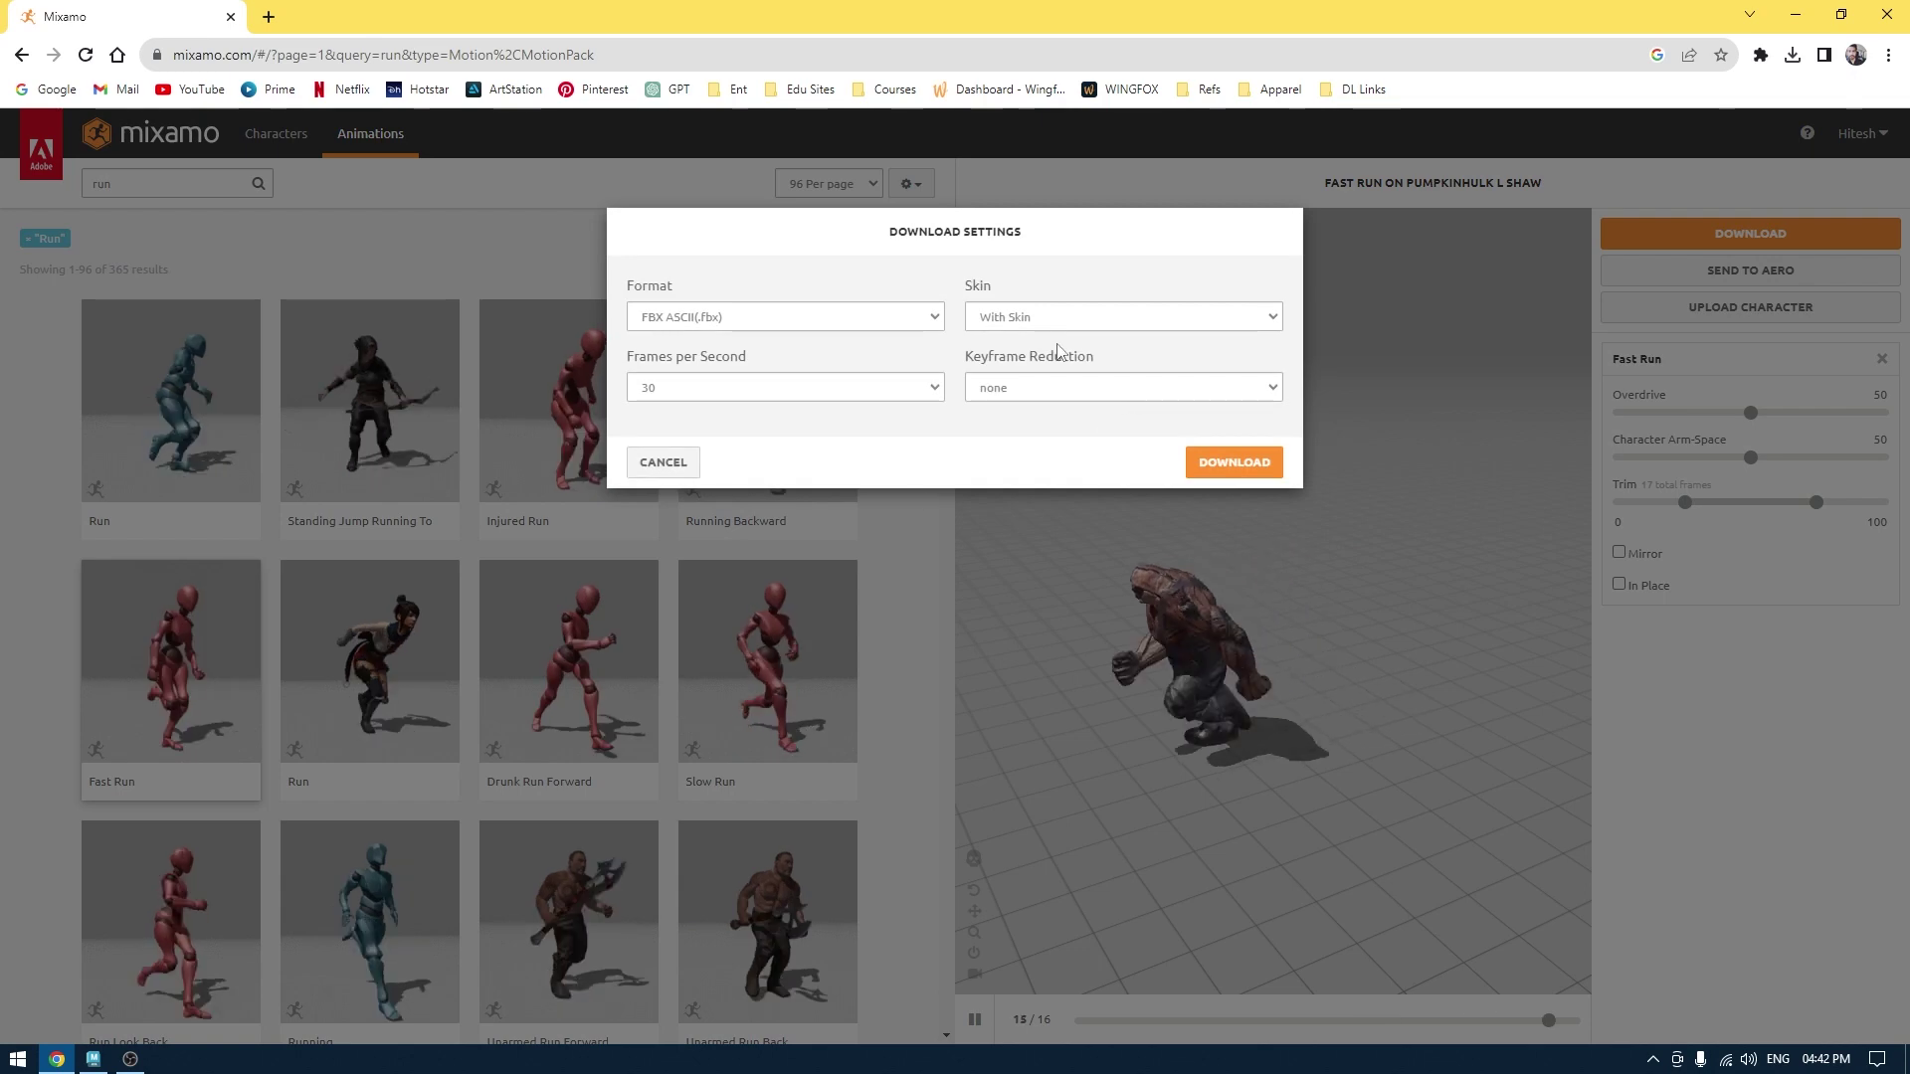
click(1203, 464)
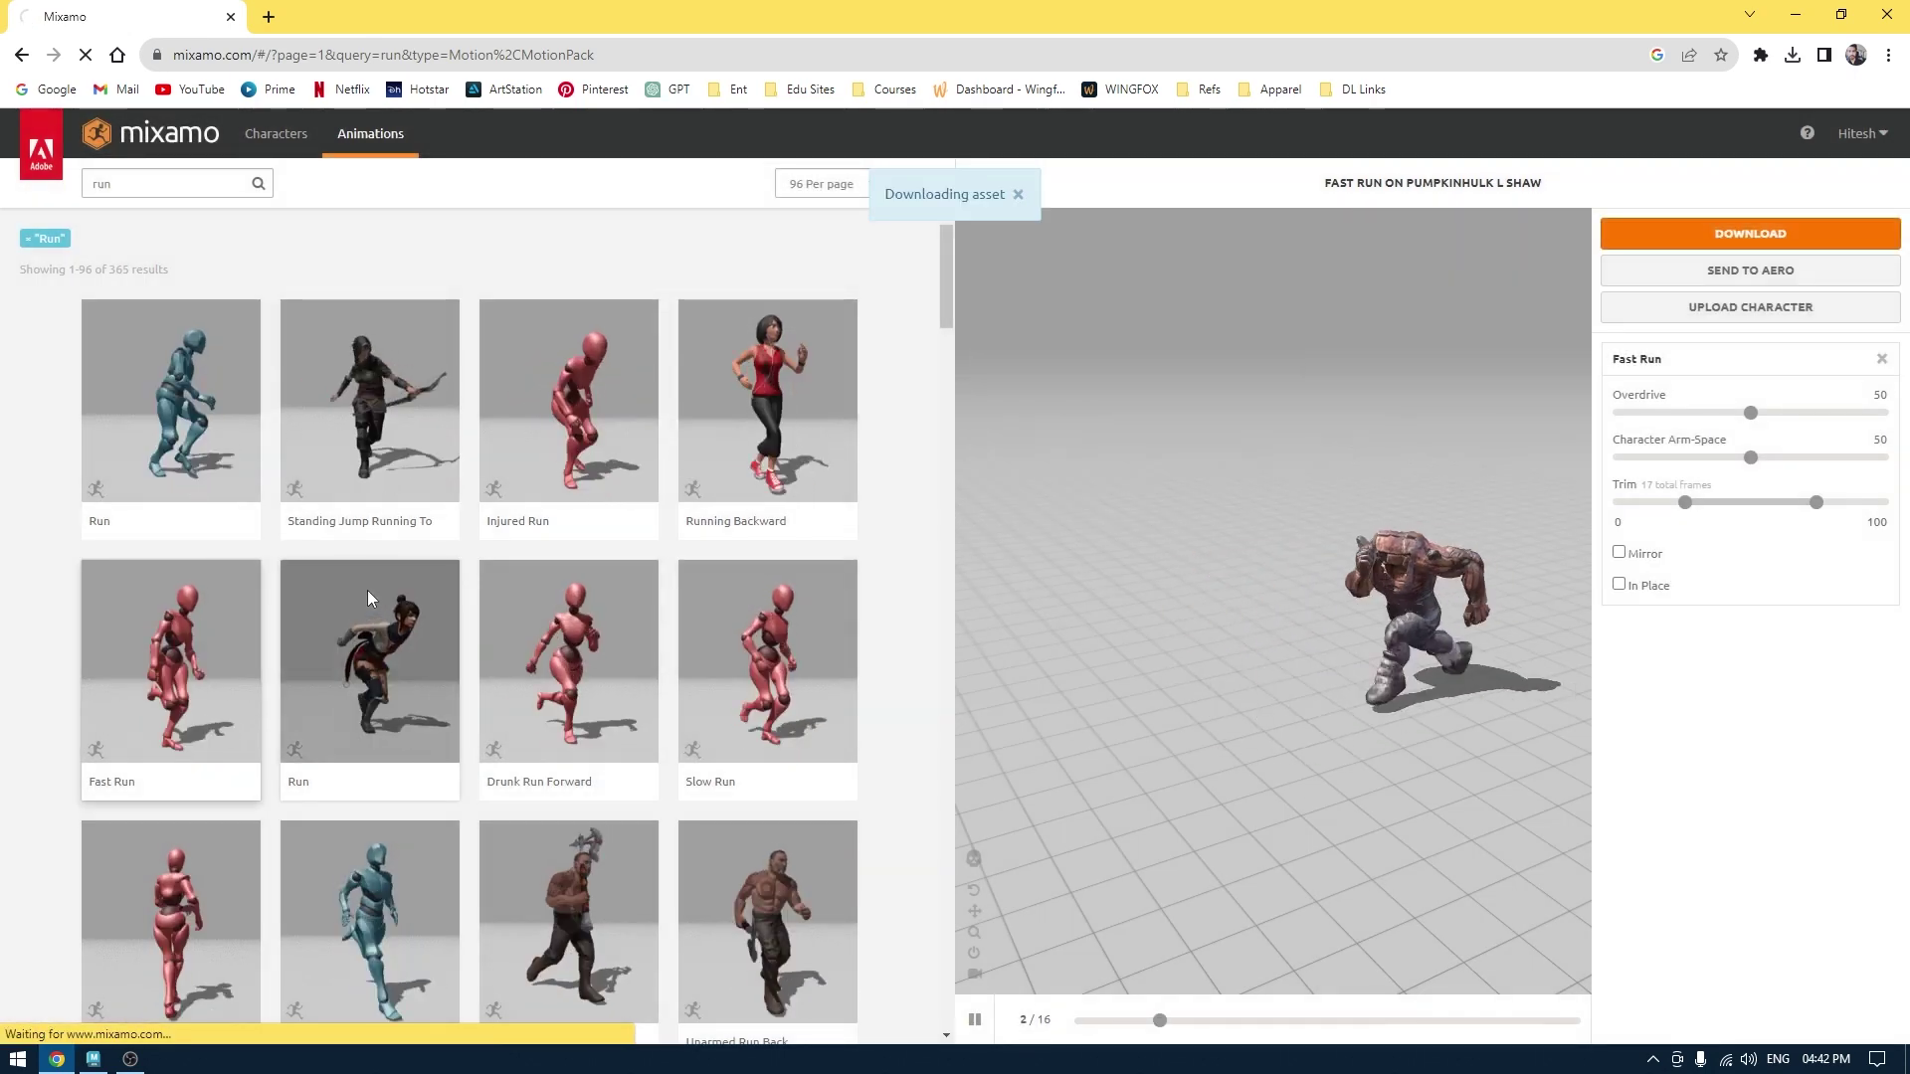
Search for 'jump', preview Jumping Down and download it as FBX with skin at 30 fps.
click(175, 186)
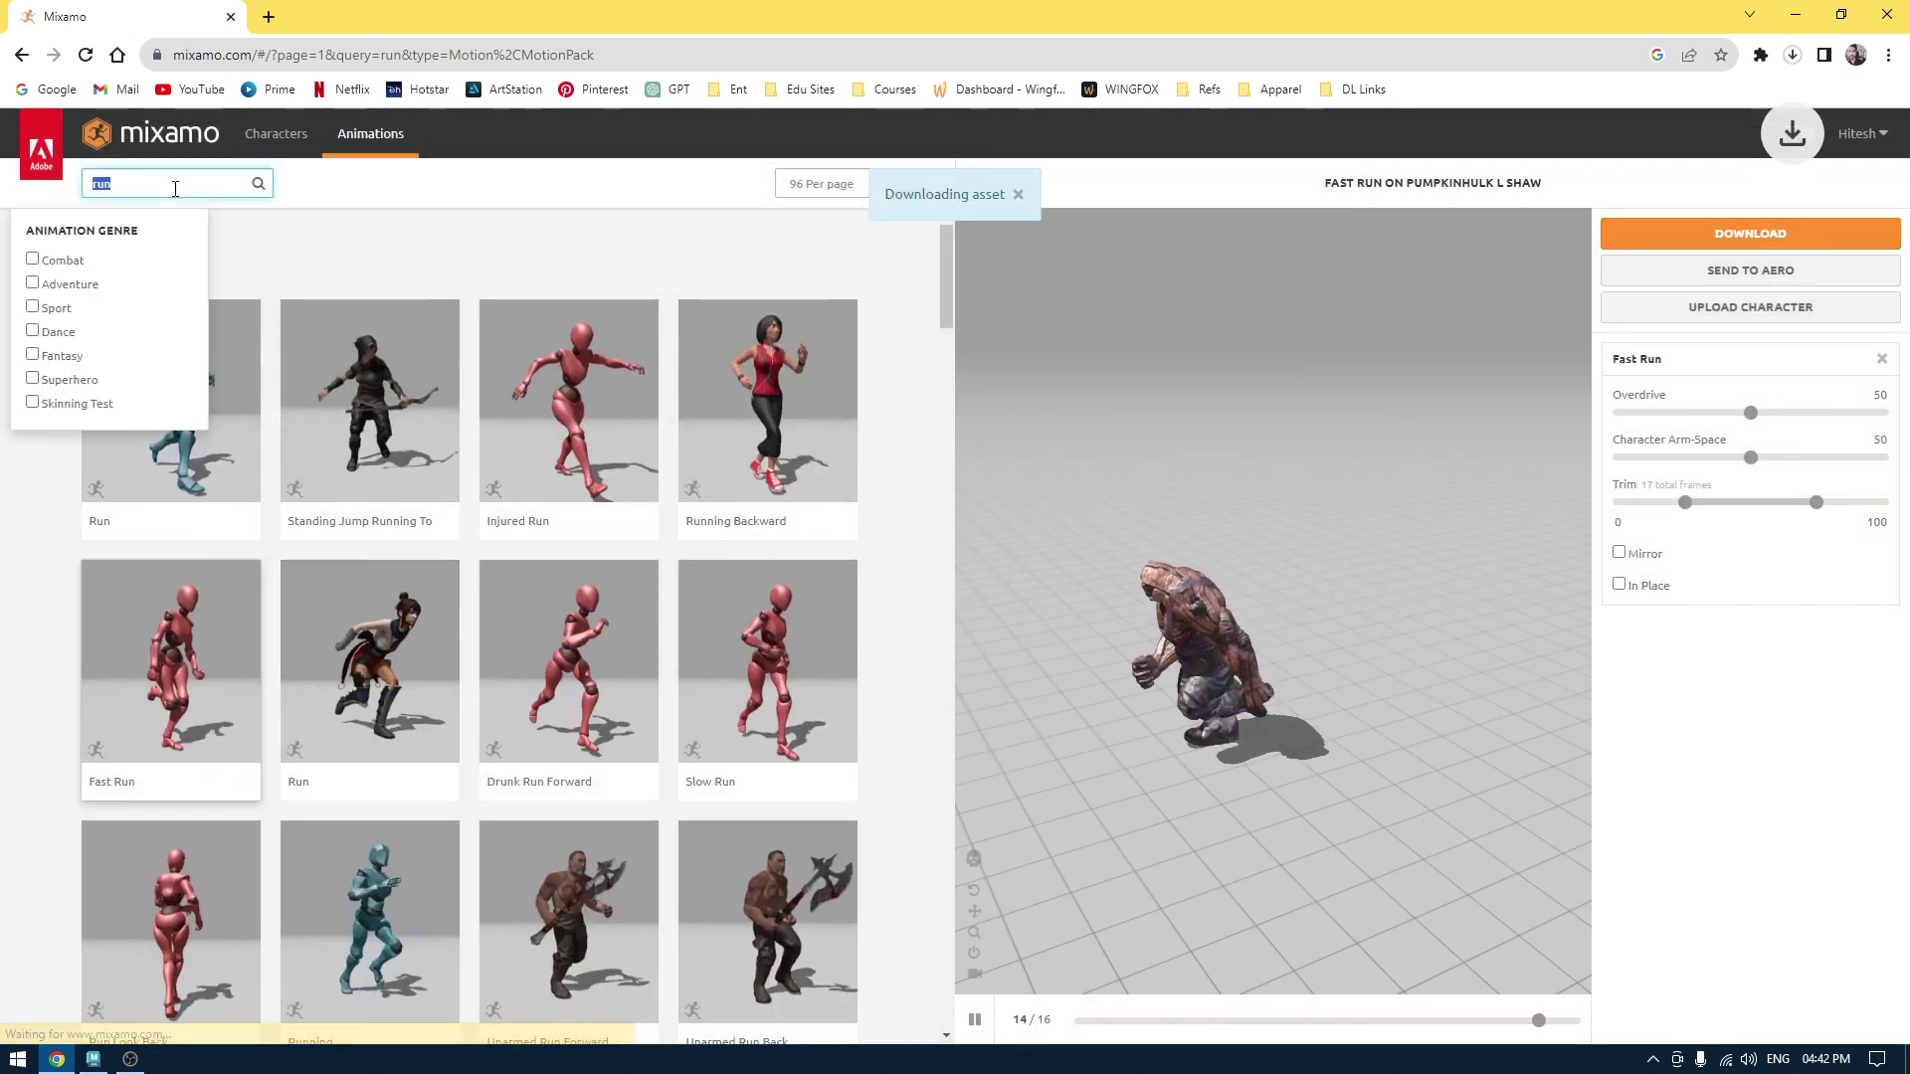
text(jump)
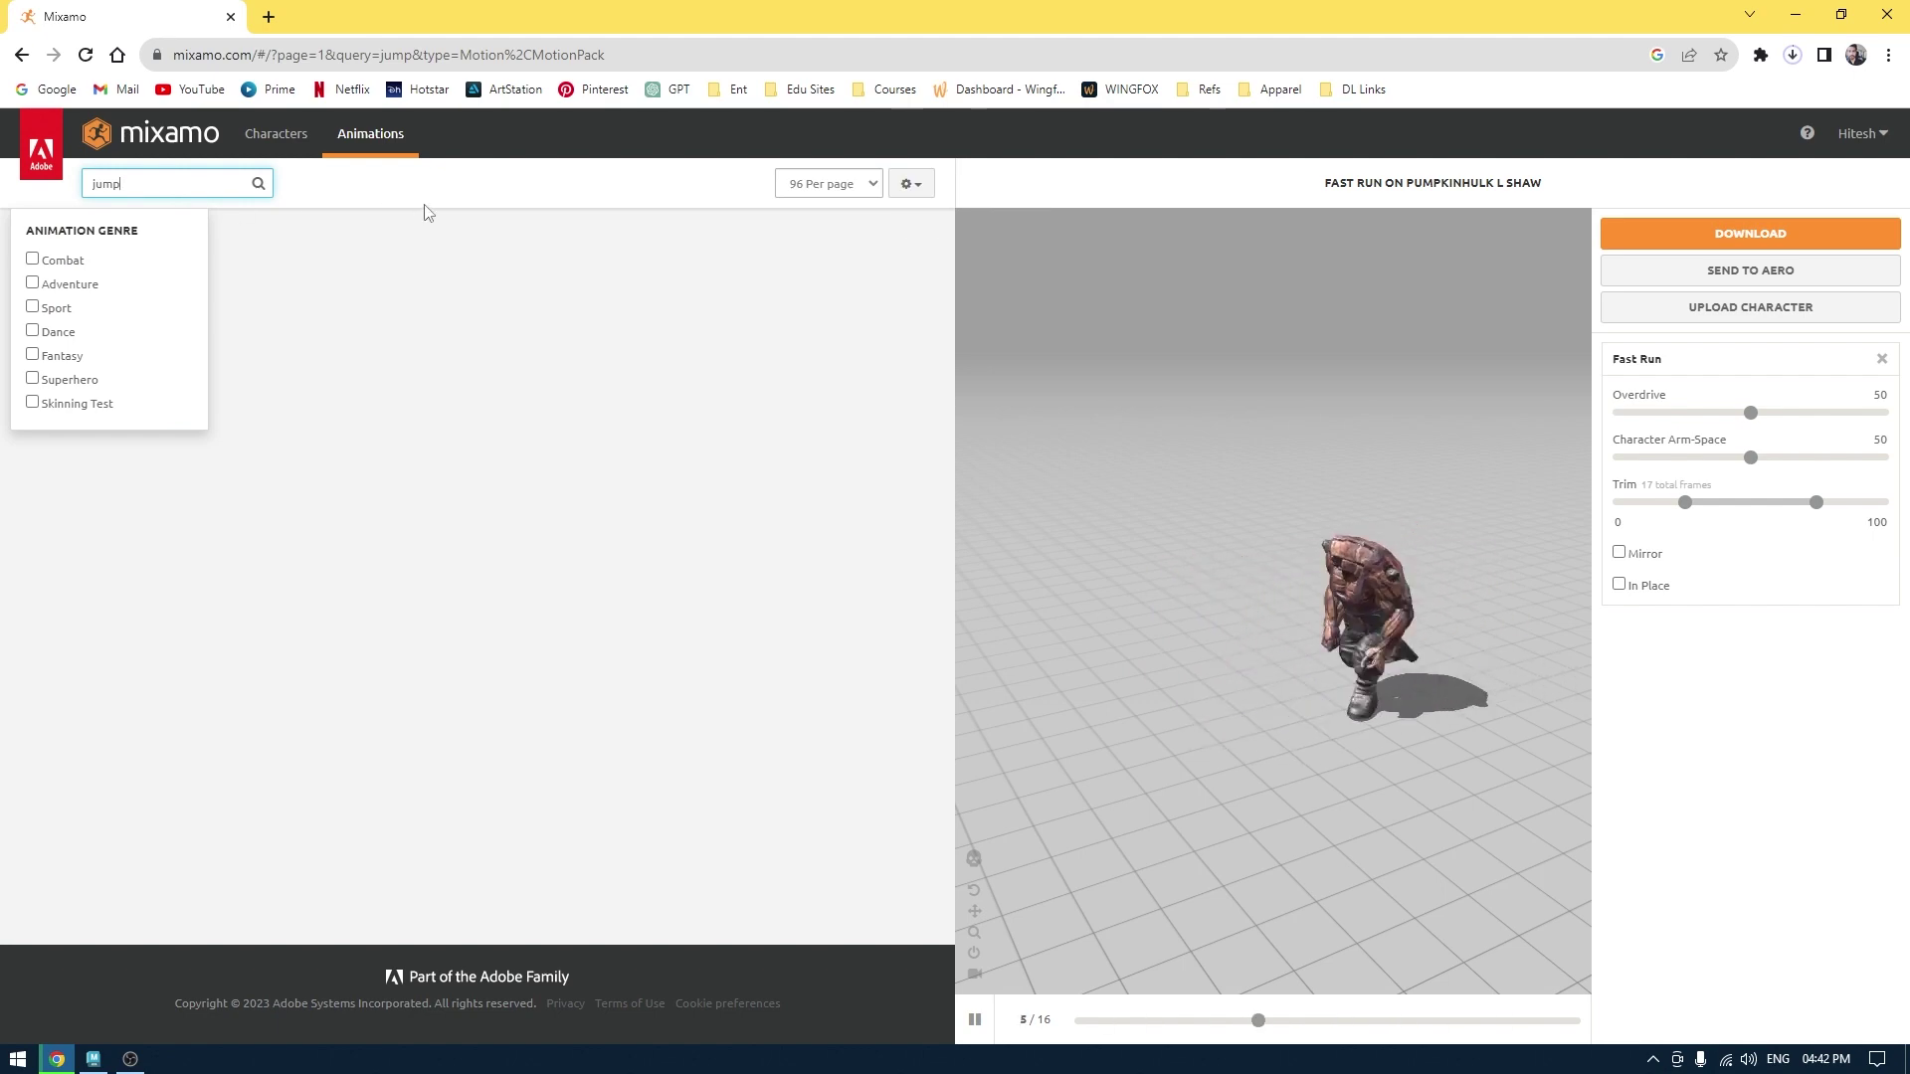
click(170, 661)
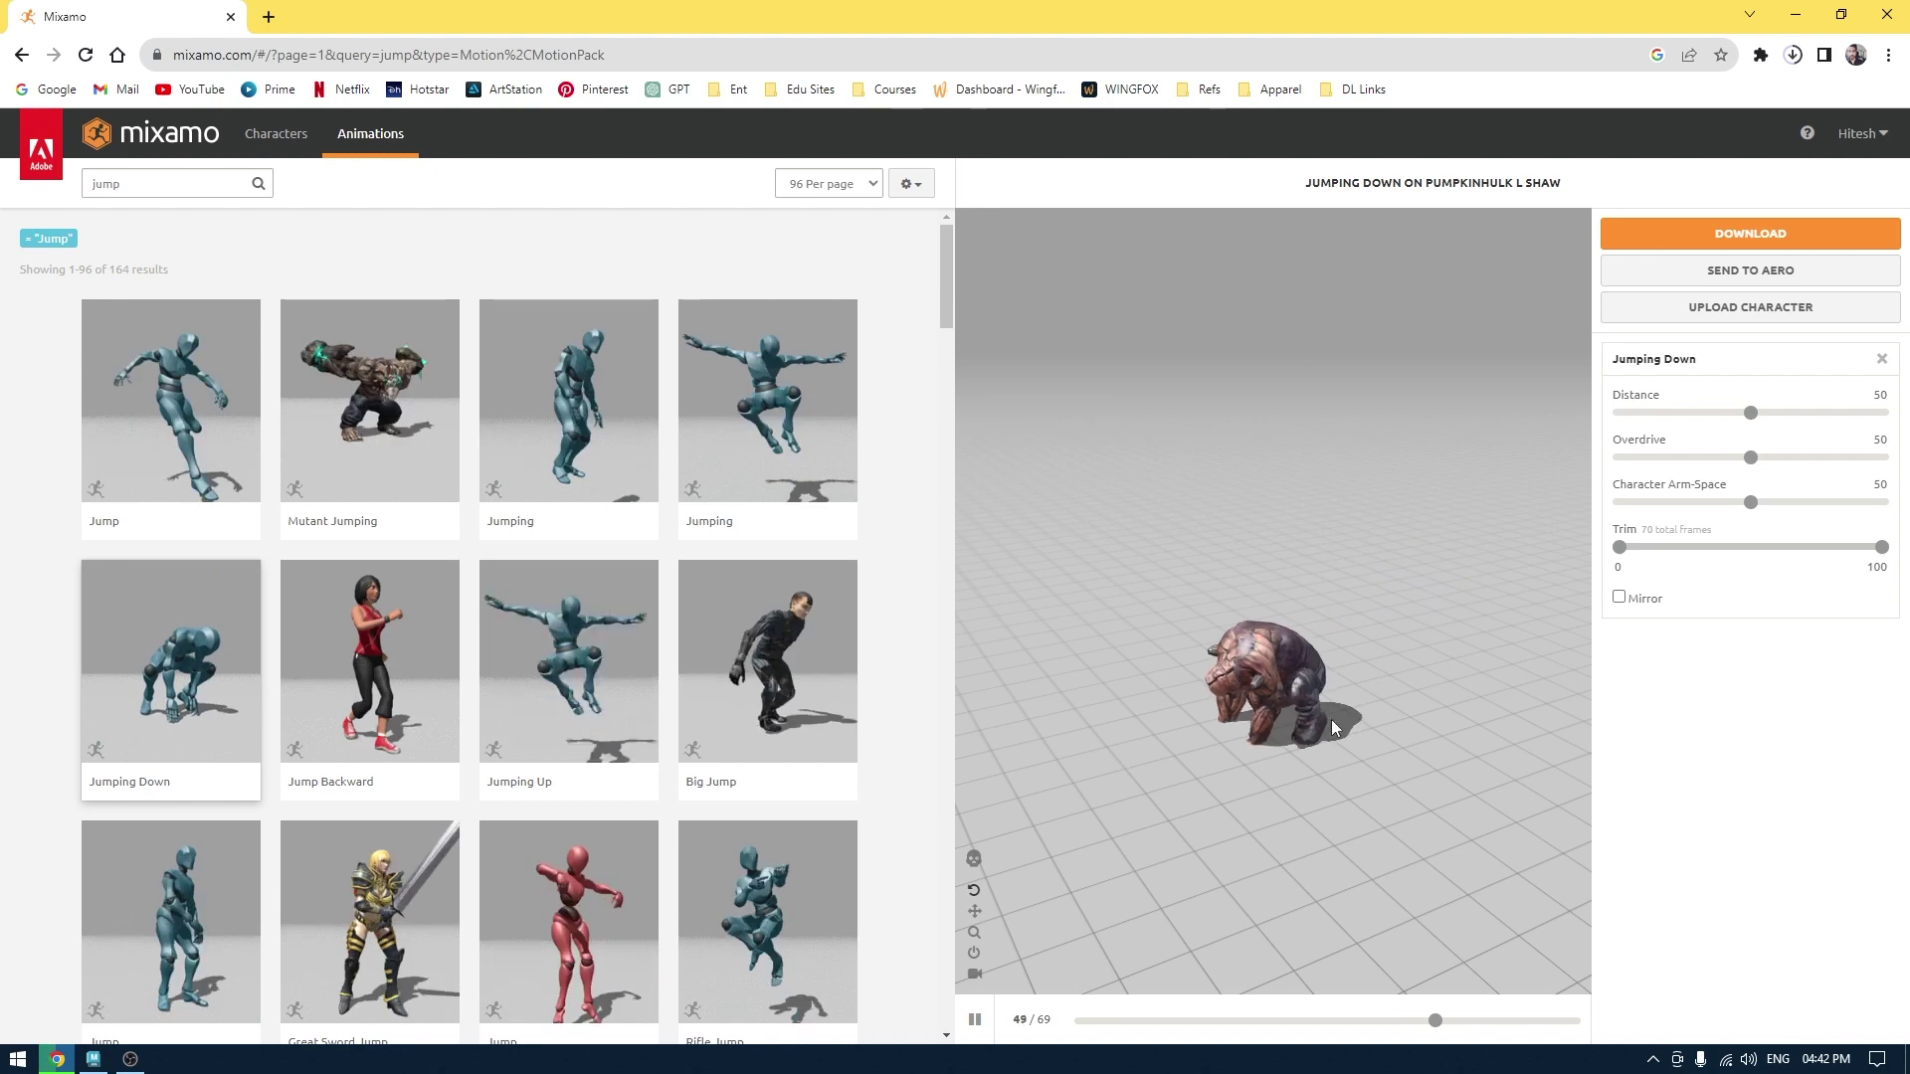
click(1691, 235)
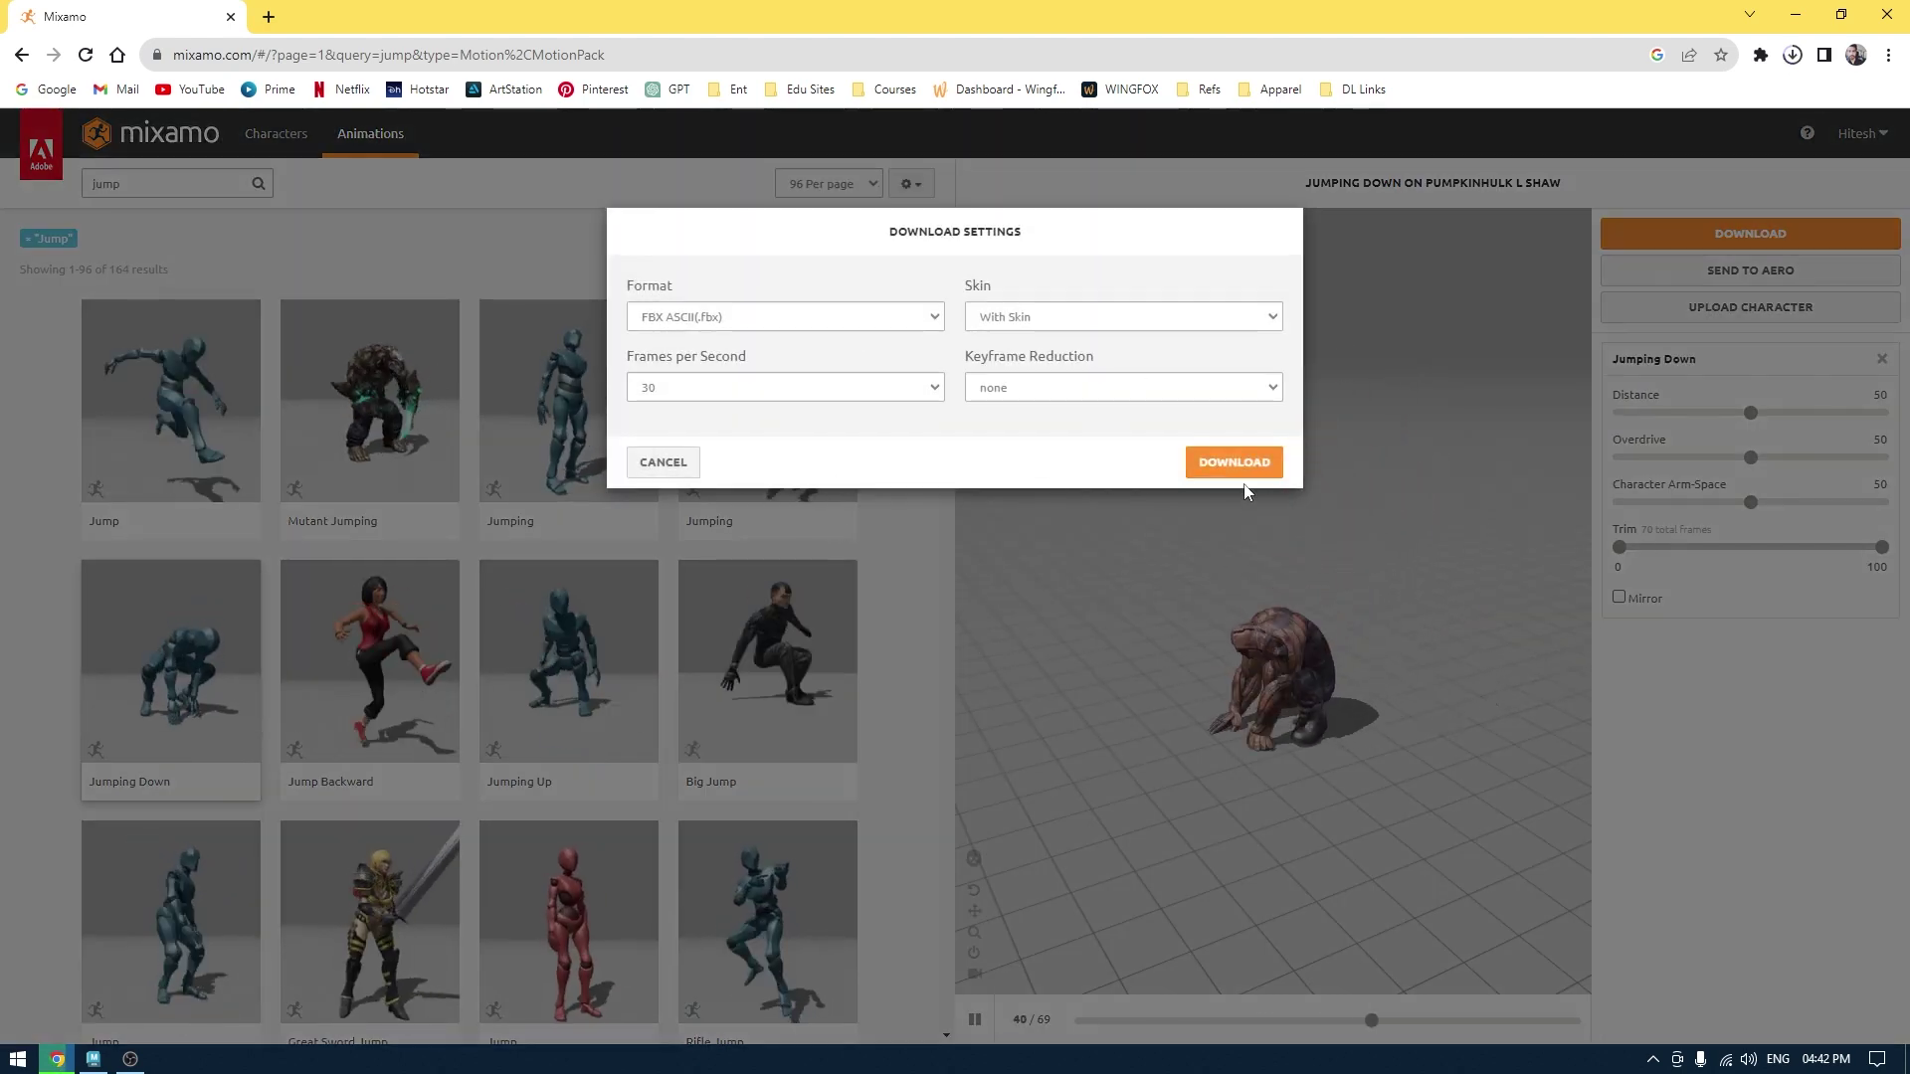
click(1230, 459)
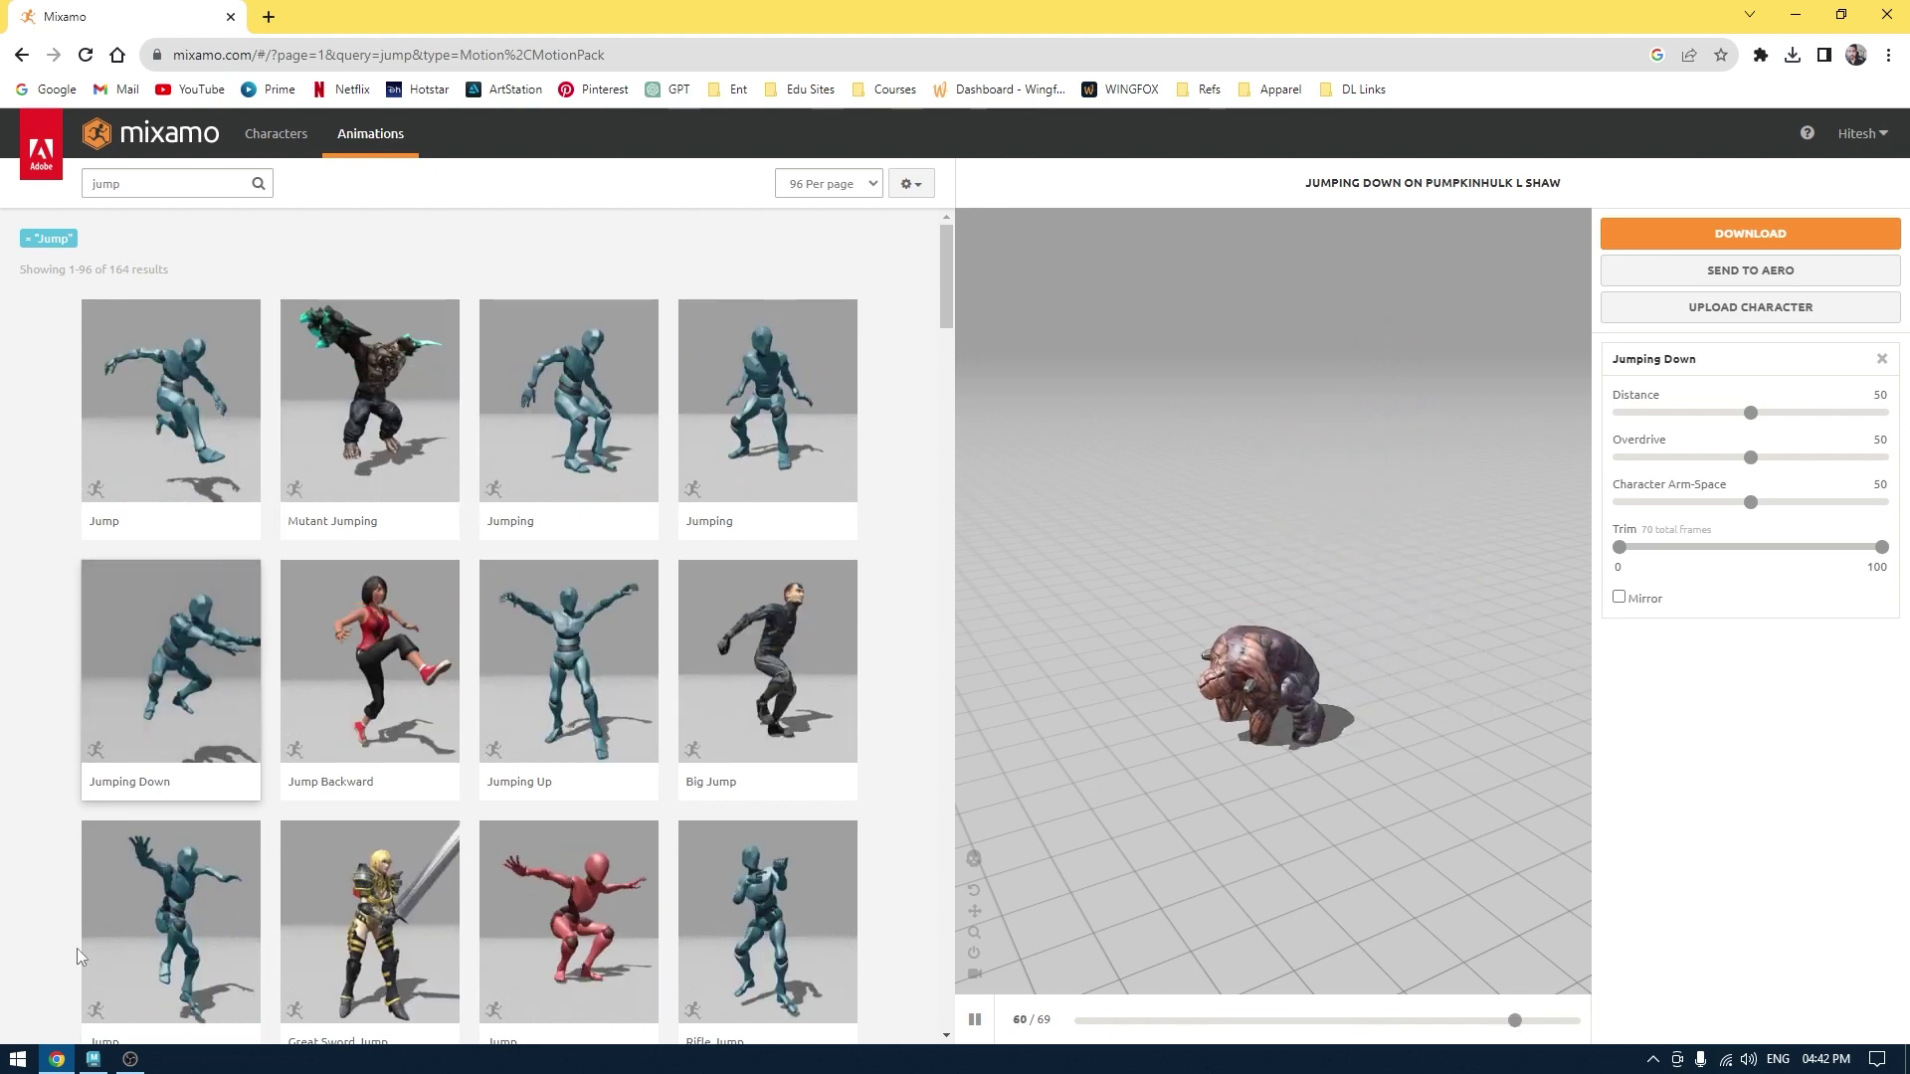
click(96, 1061)
Create a new Maya project named 'Mixamo Tutorial' on the Desktop through the Project Window.
click(46, 38)
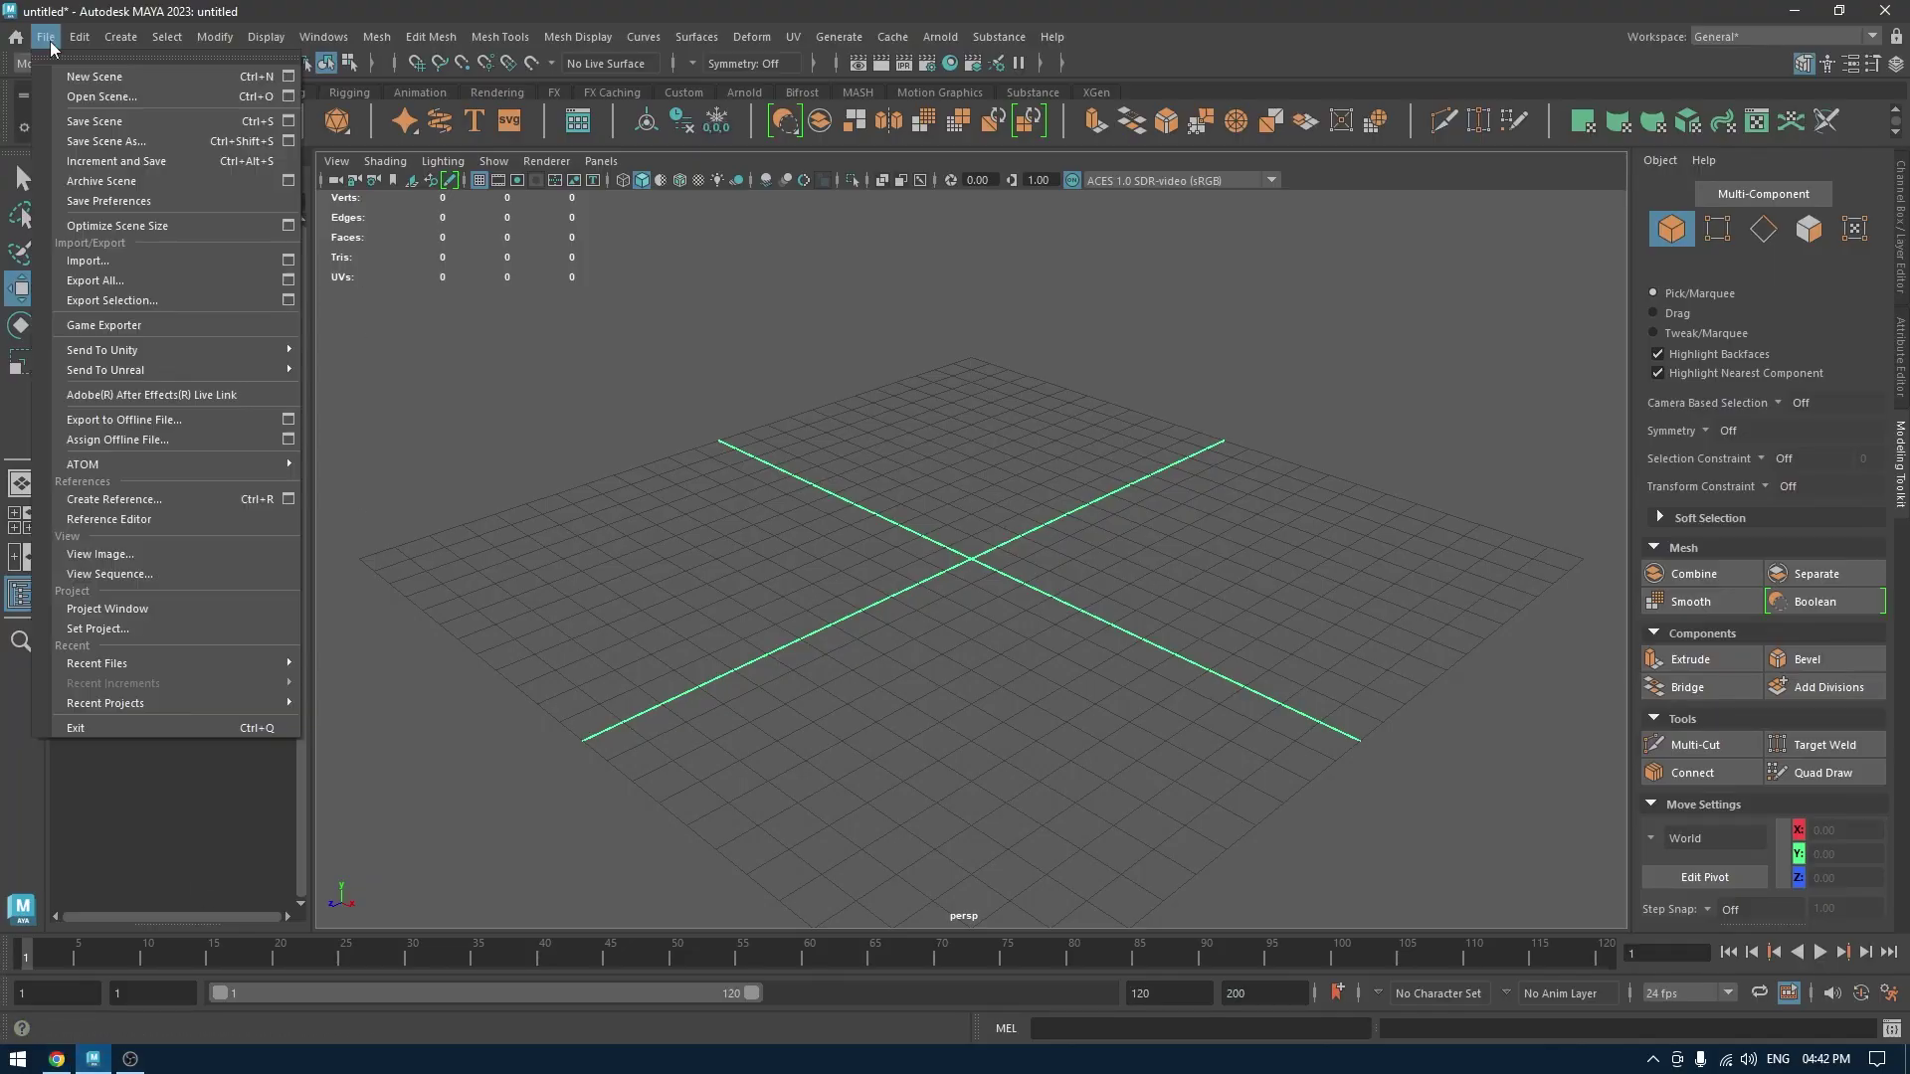
click(148, 609)
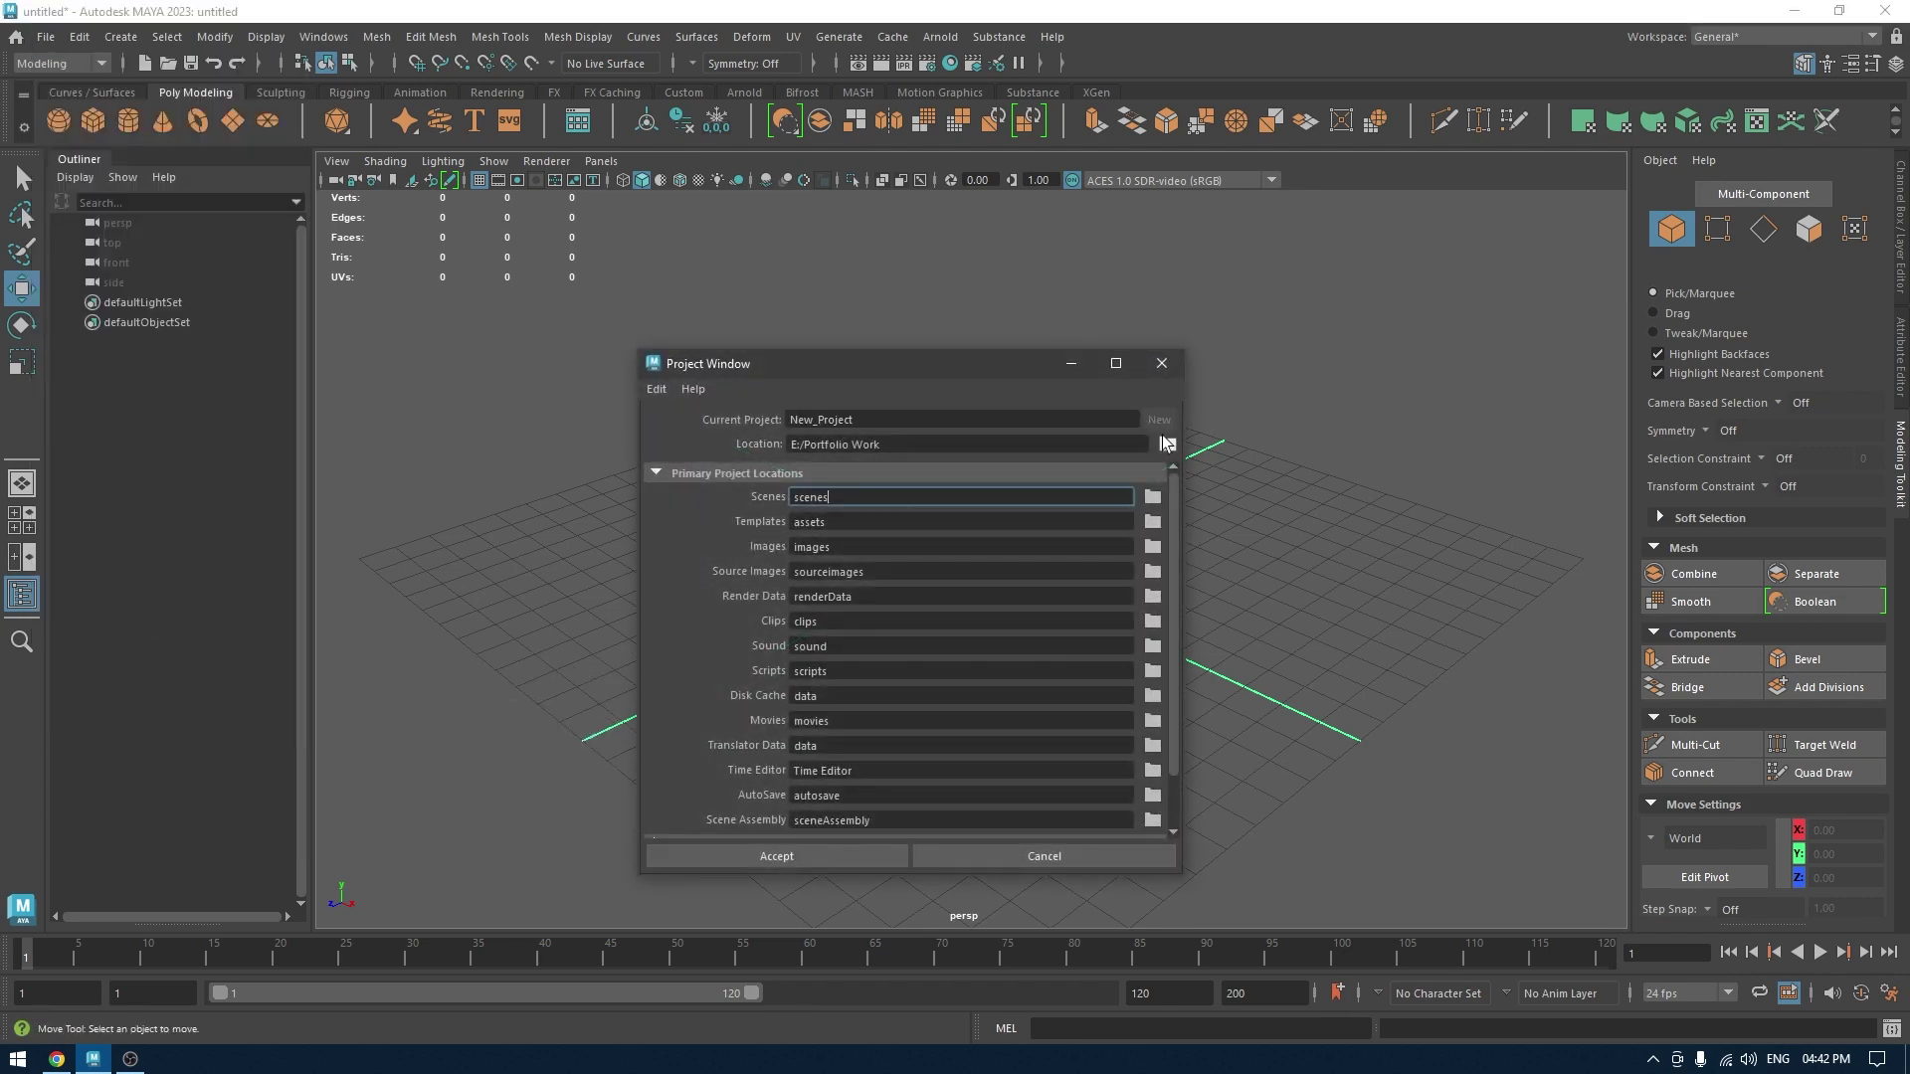
click(1167, 443)
click(541, 346)
click(1422, 778)
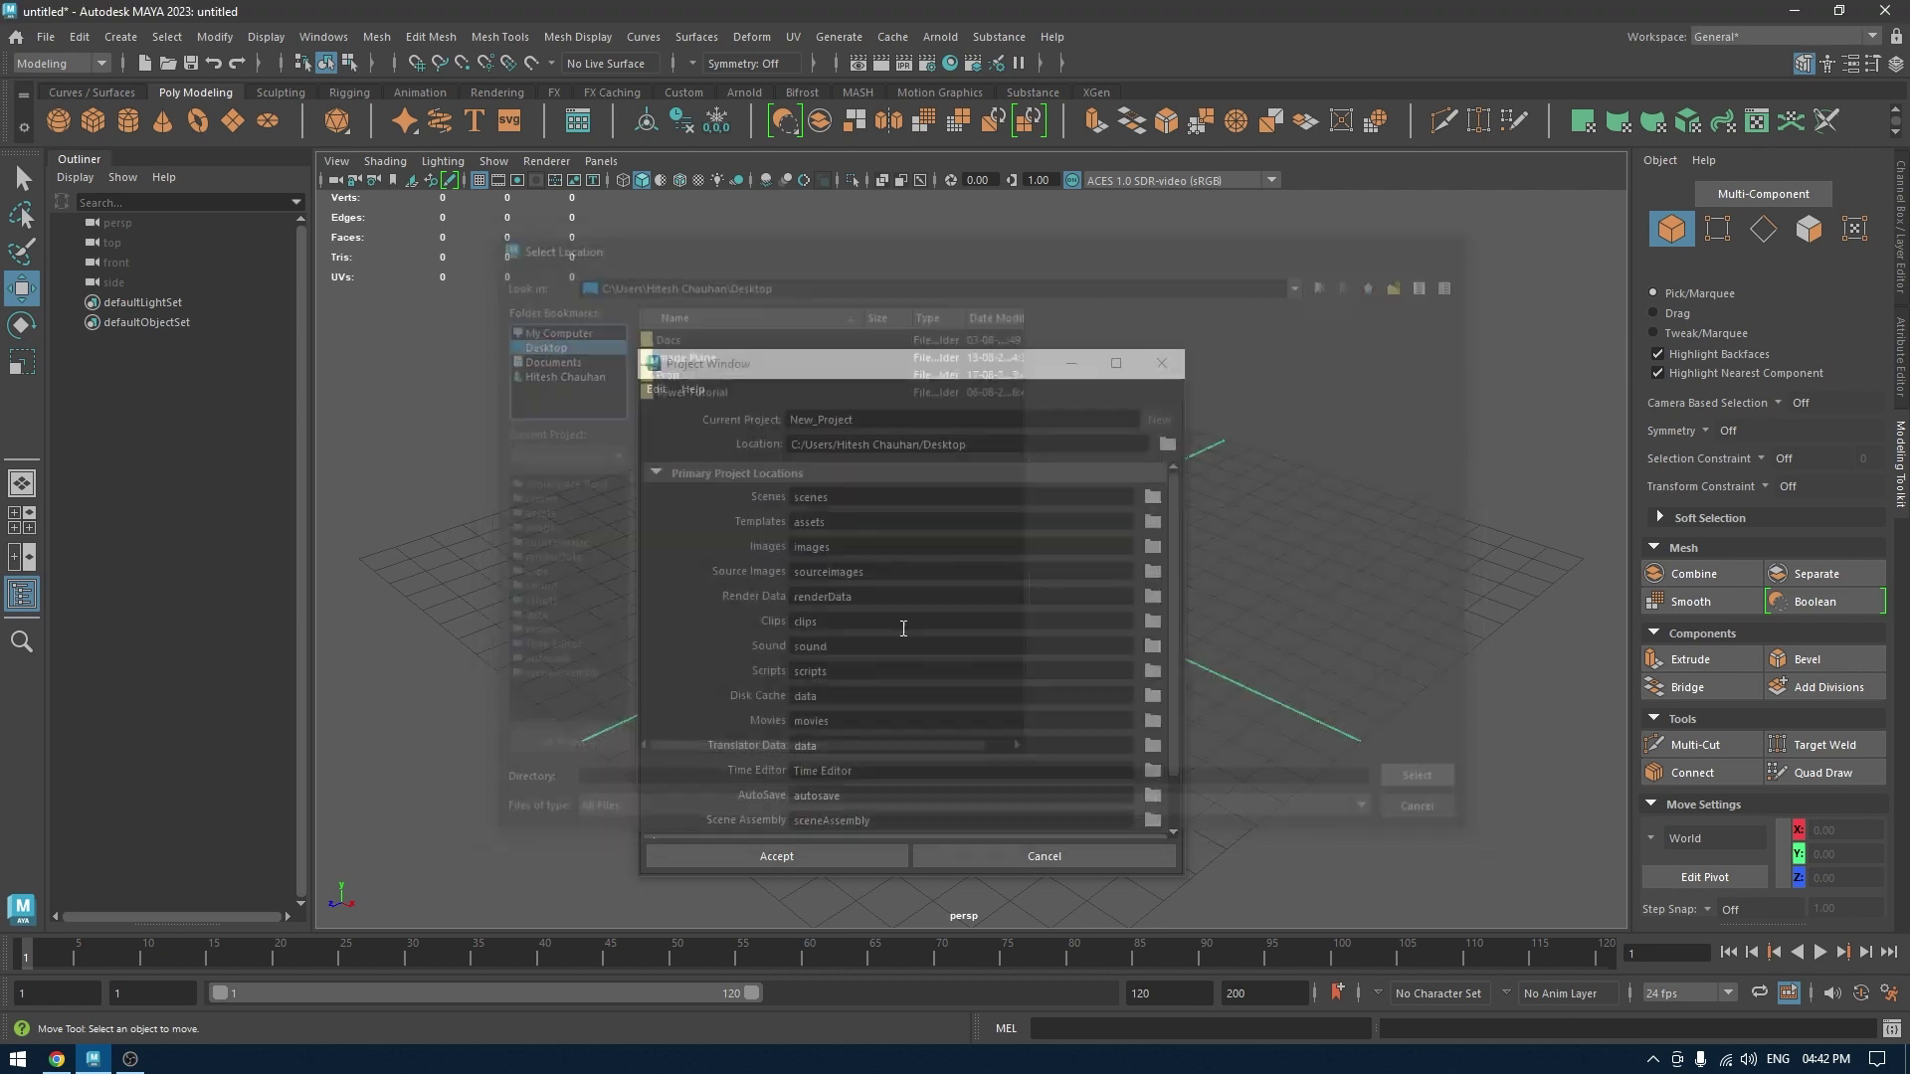
double_click(986, 419)
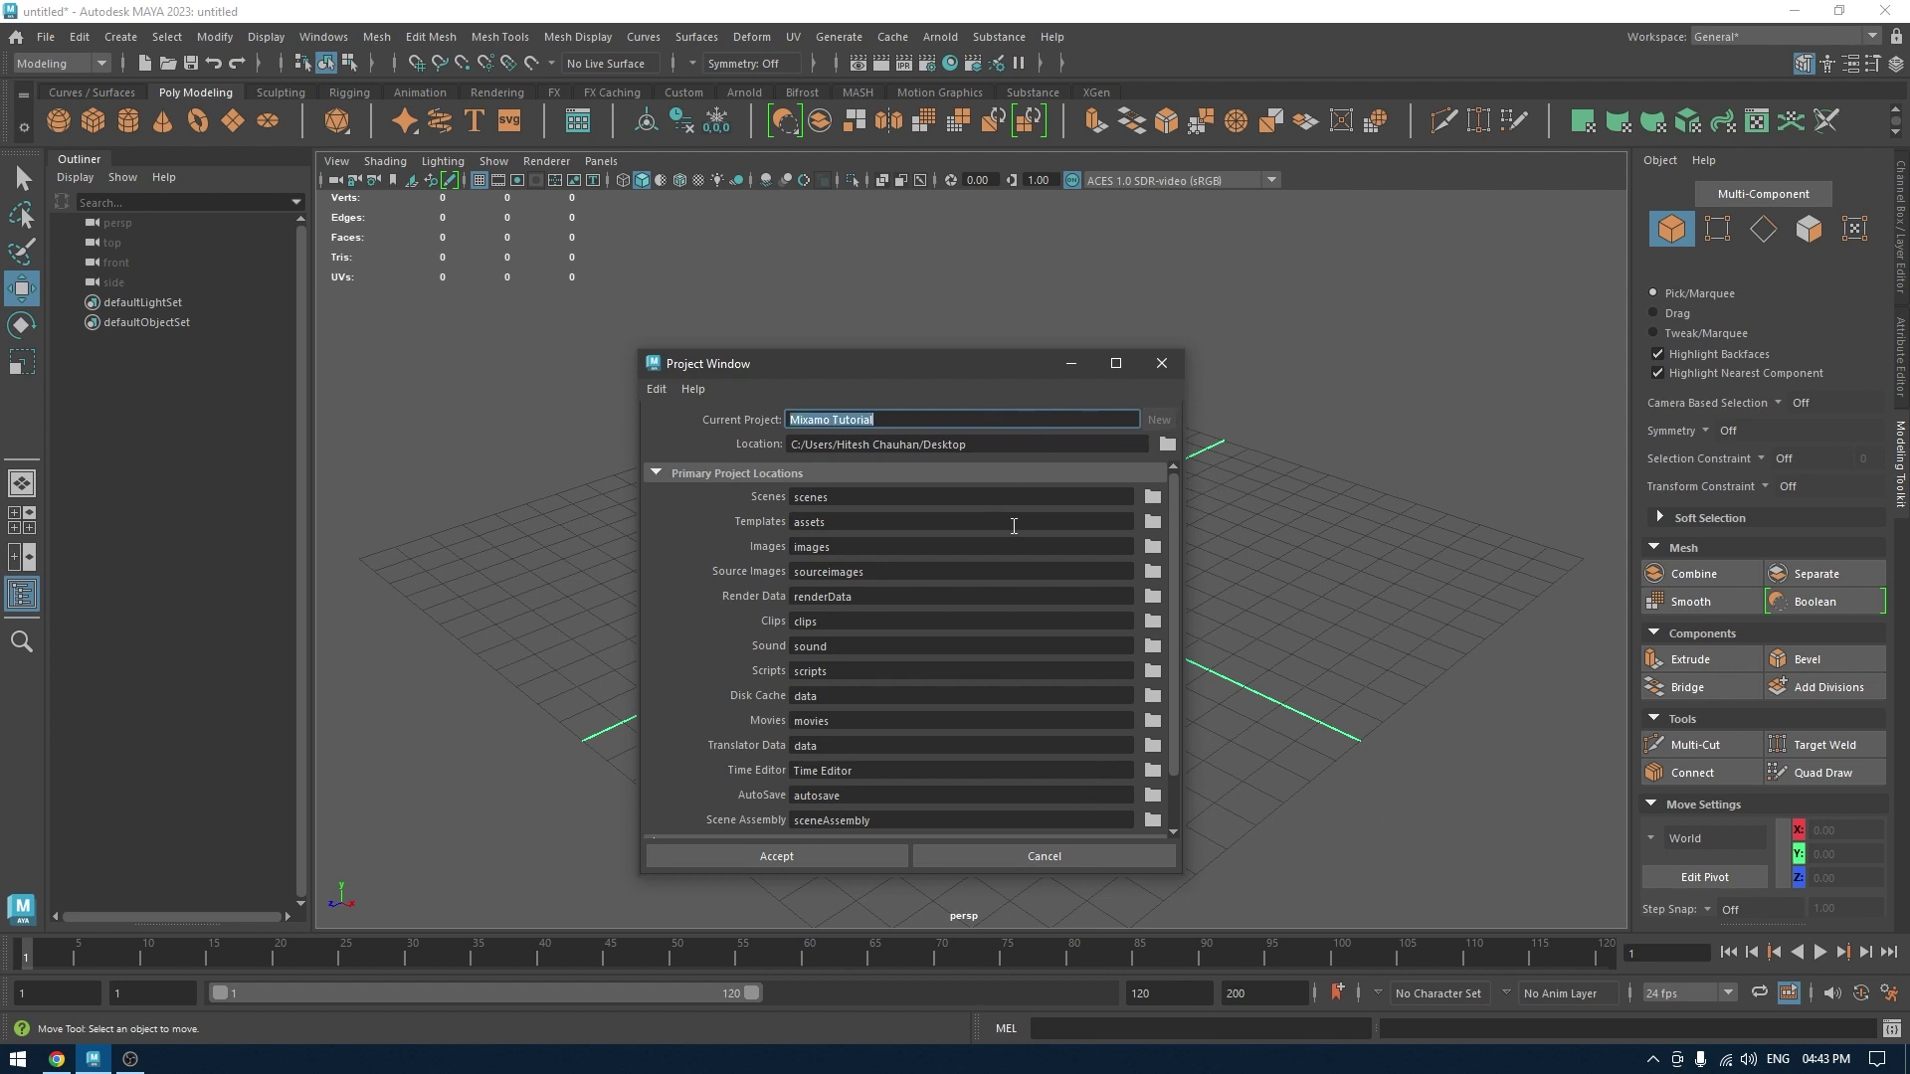
click(814, 853)
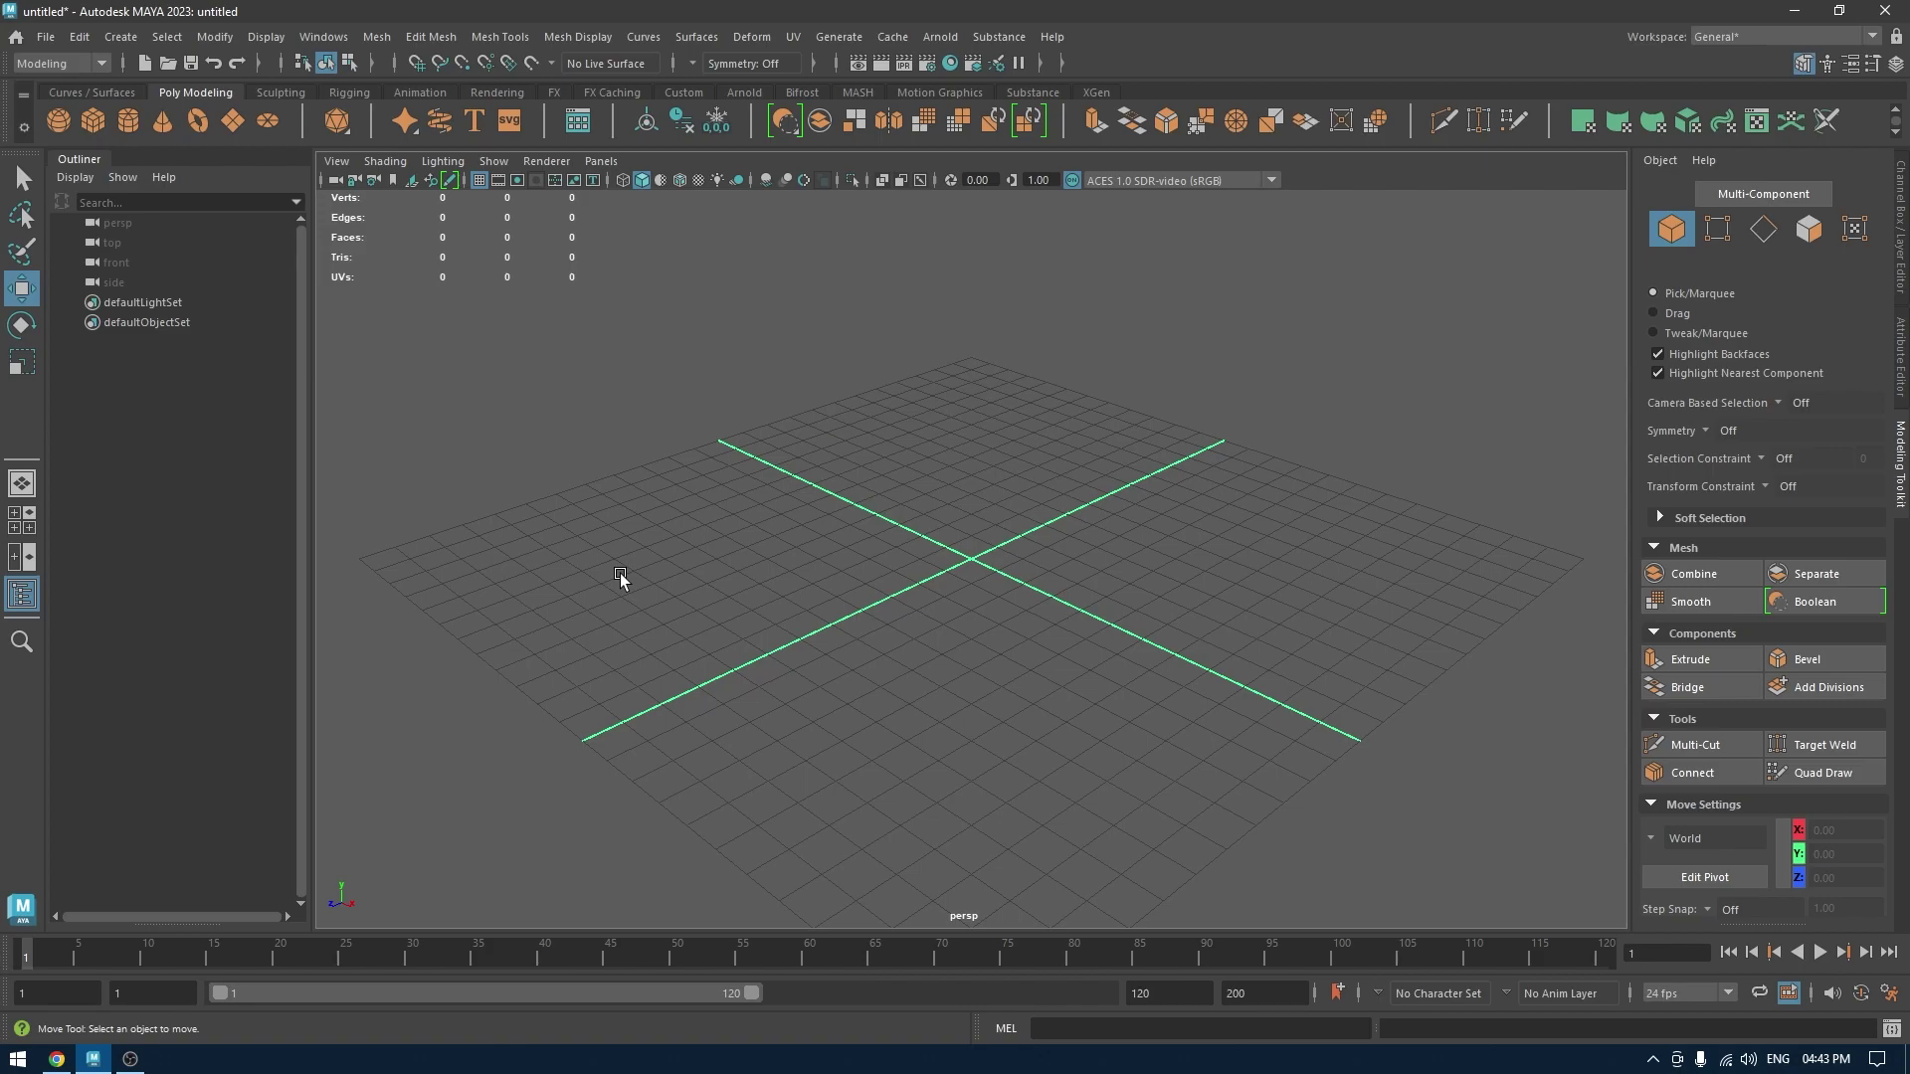
click(1794, 9)
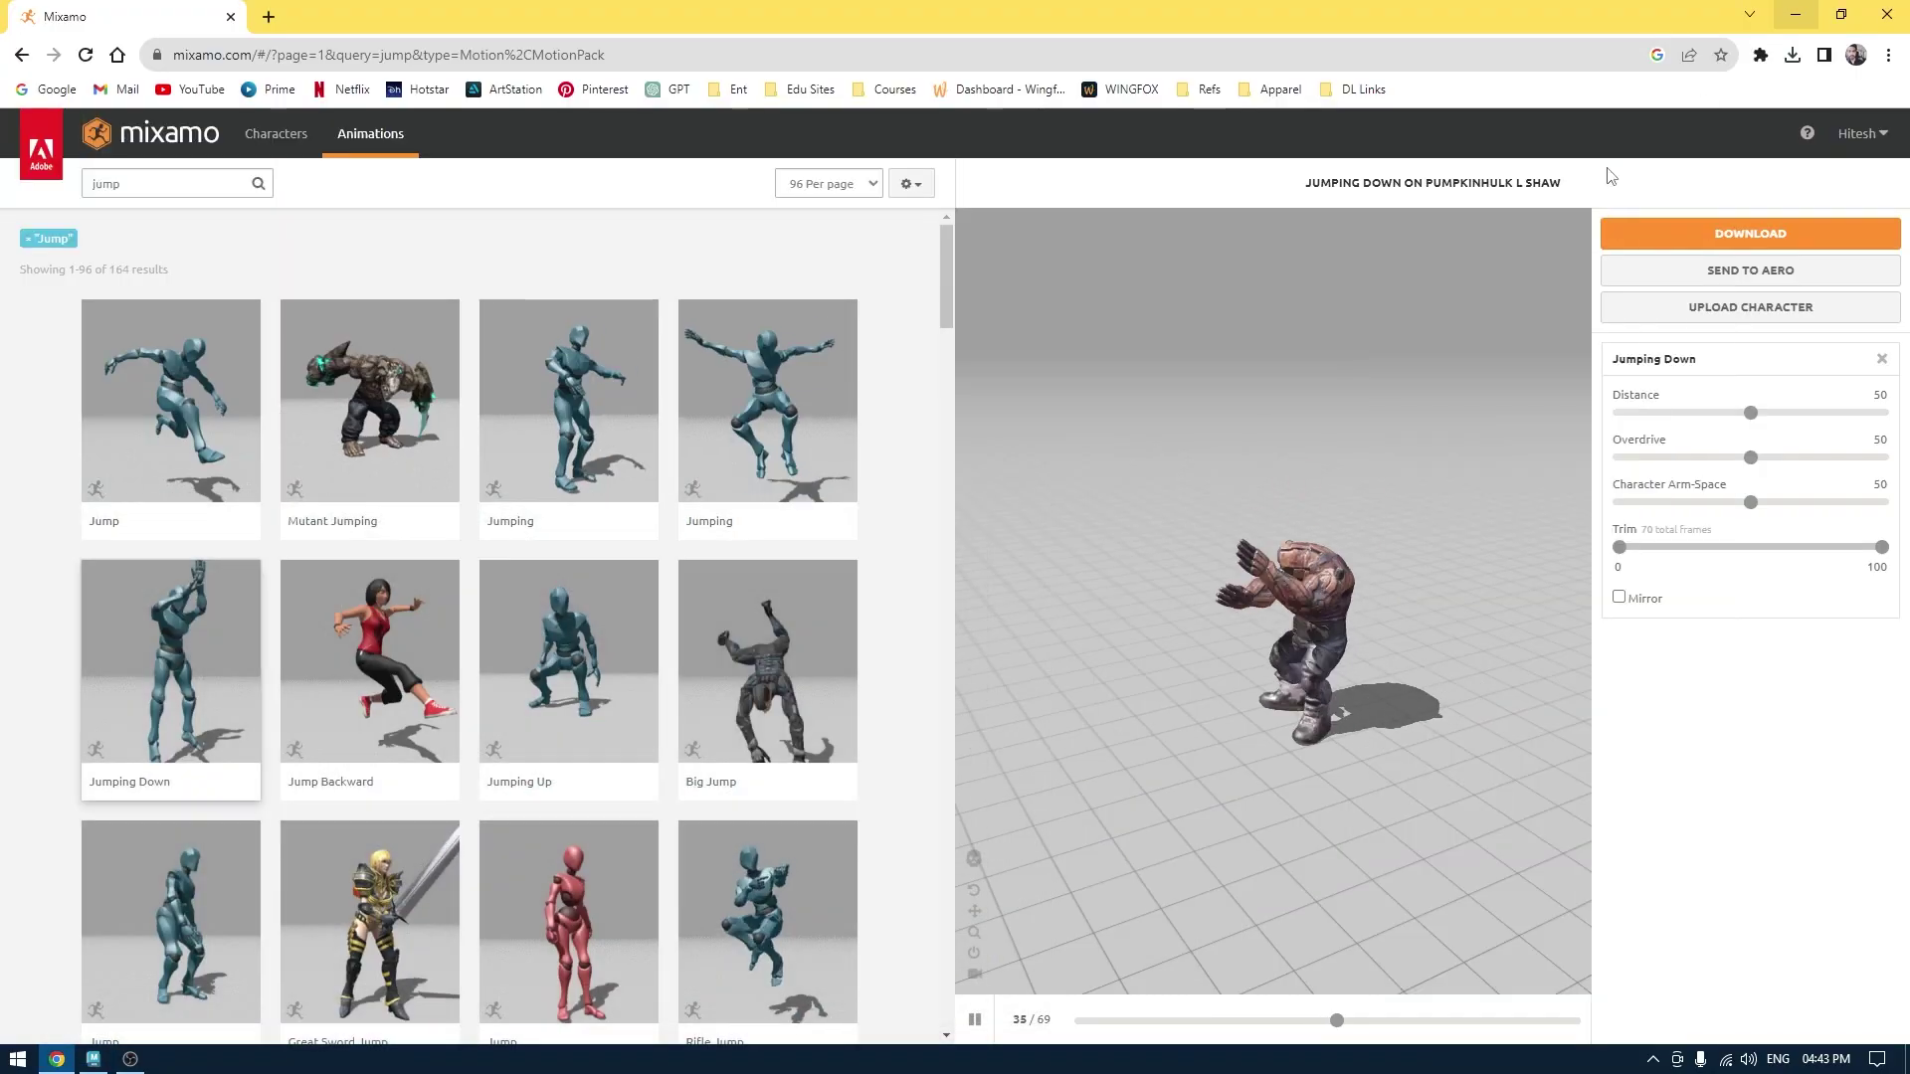
Open the desktop's Mixamo Tutorial folder and its scenes folder holding the three FBX files.
click(1802, 8)
double_click(194, 317)
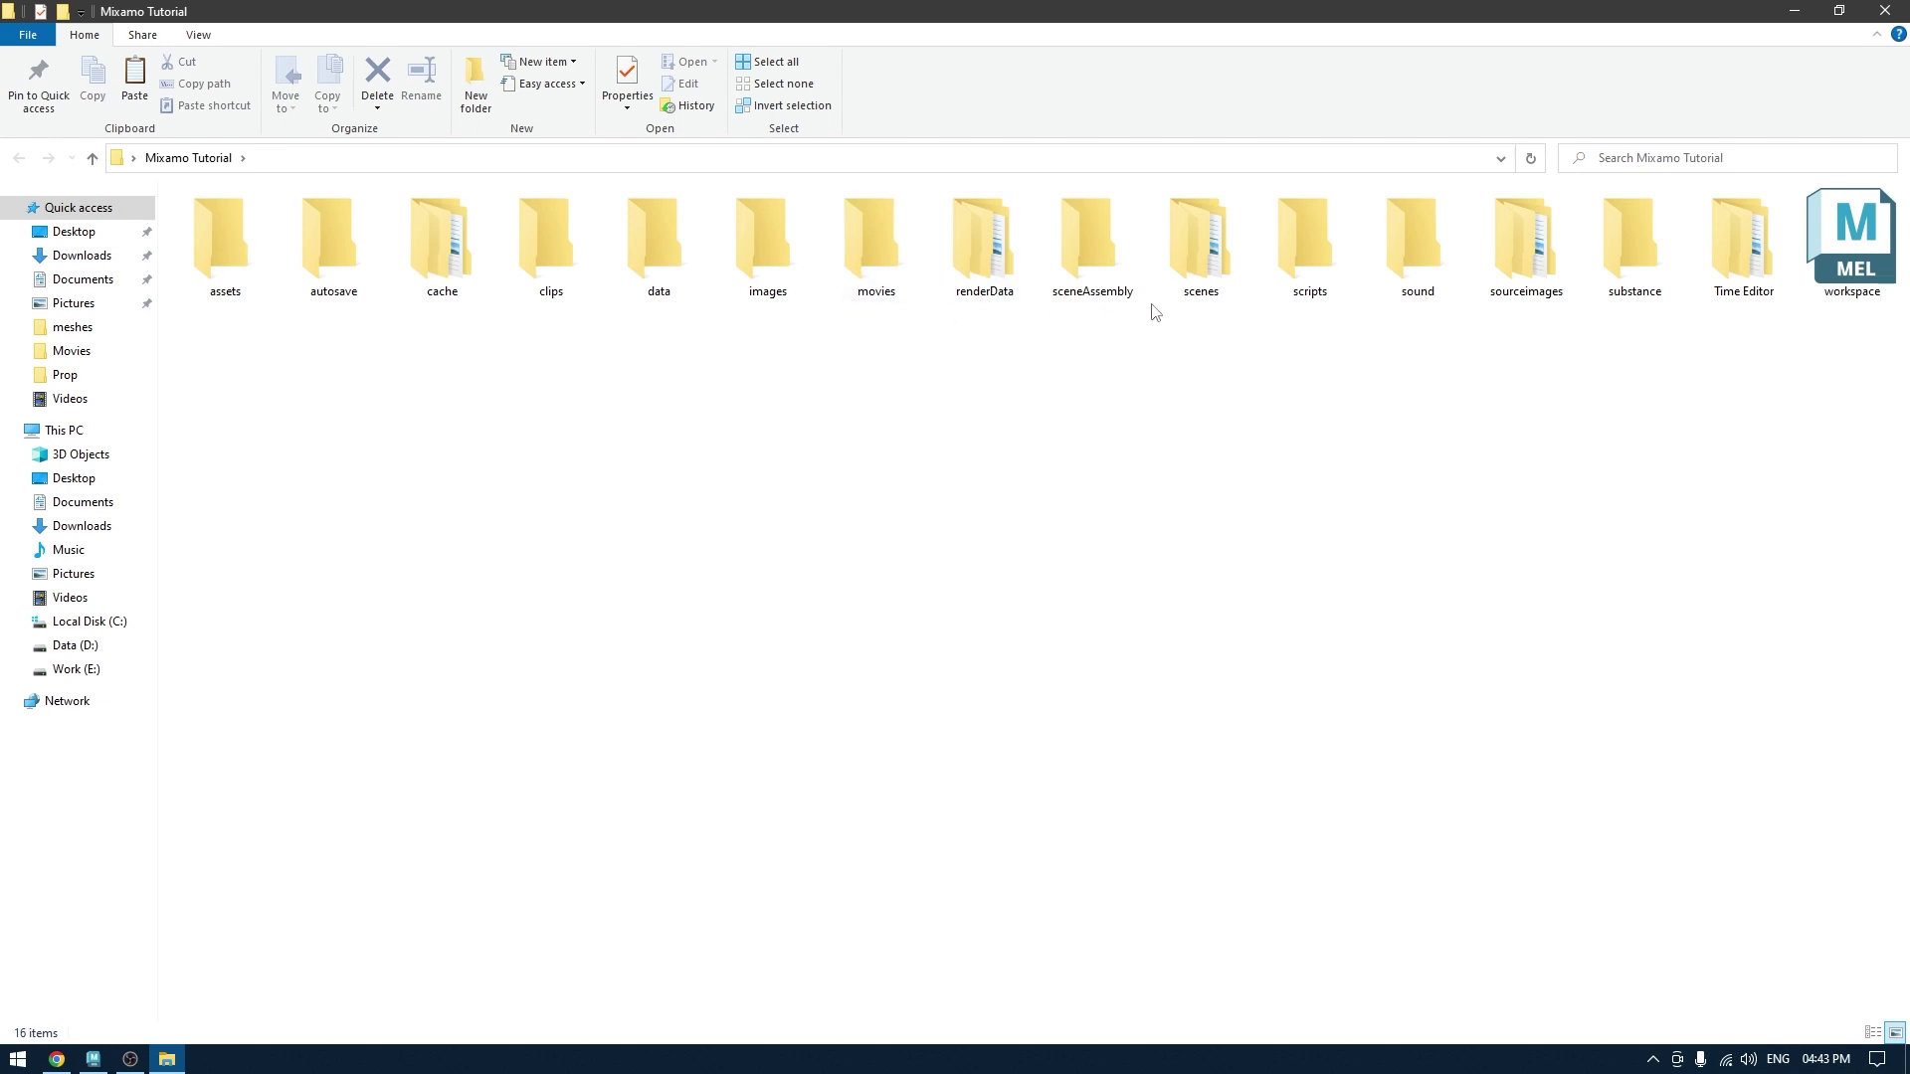
double_click(1200, 283)
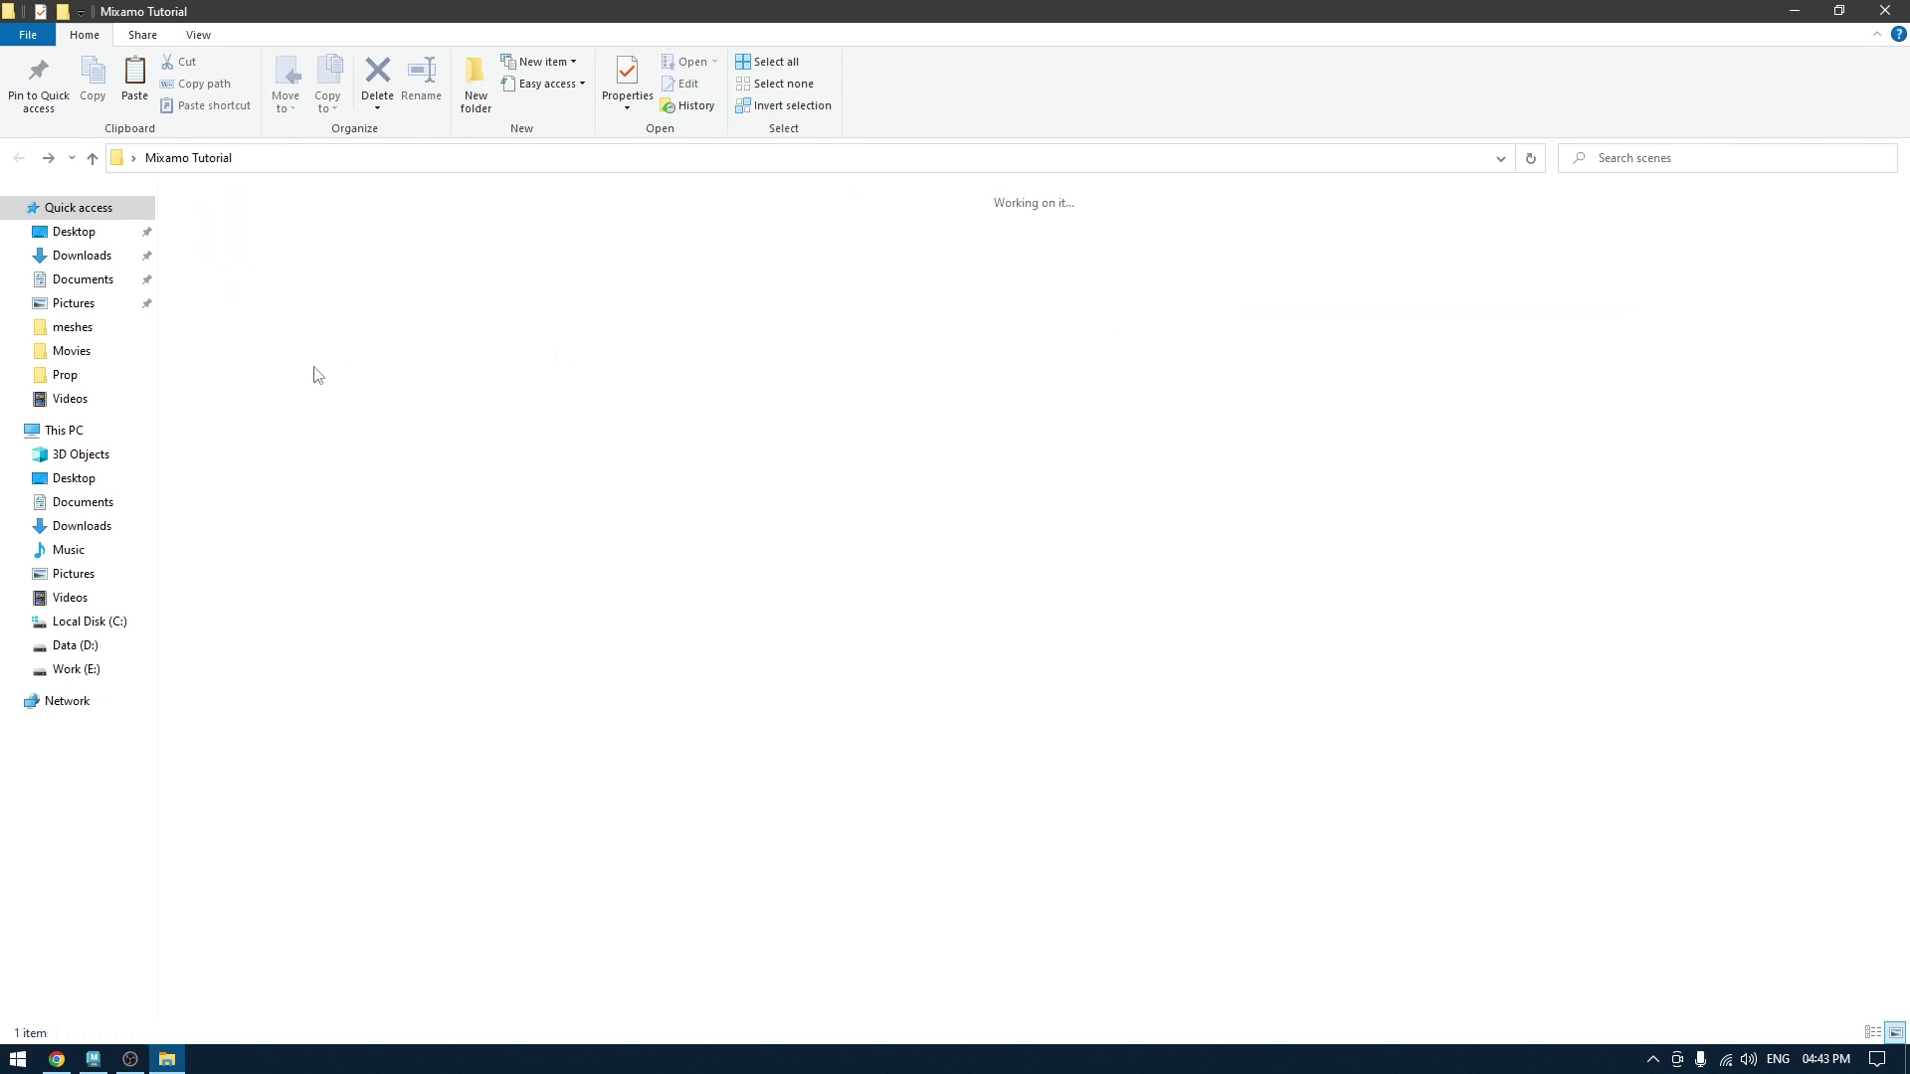
key(alt+Left)
double_click(1227, 243)
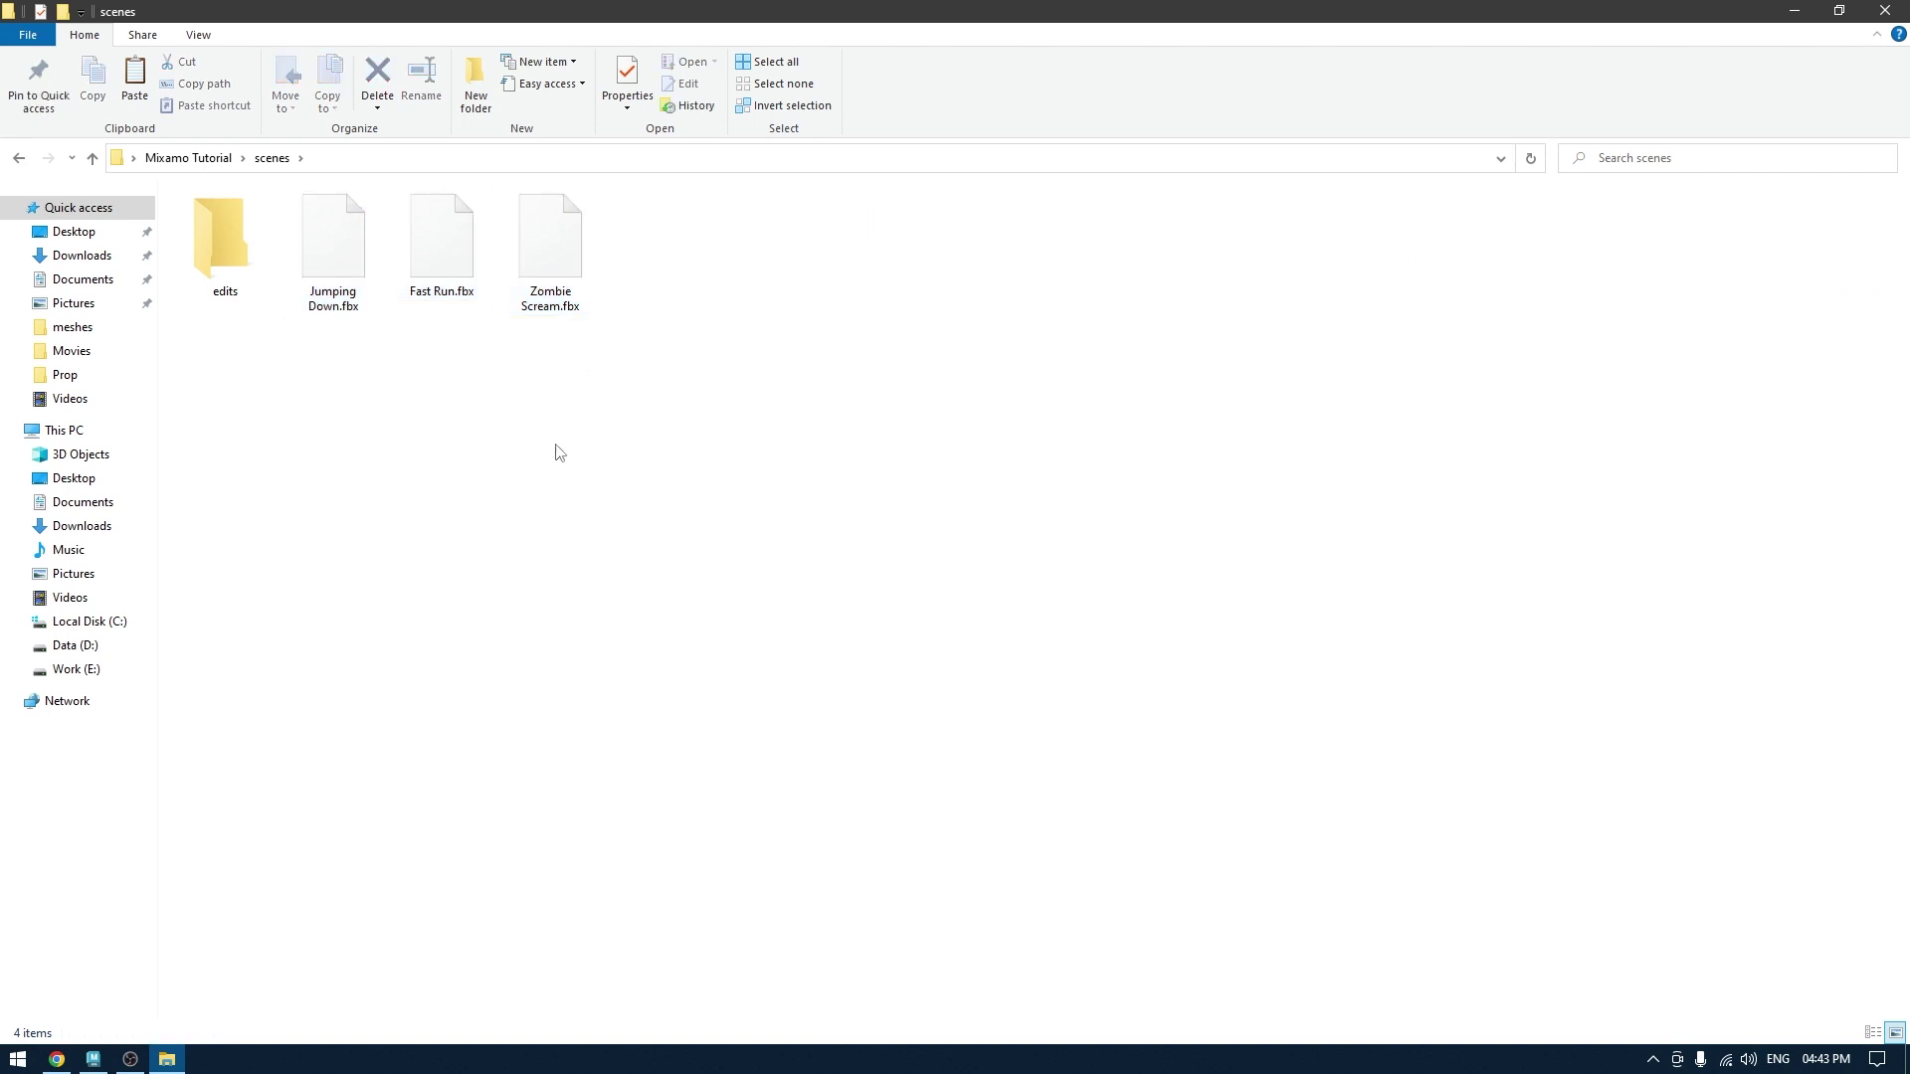
Import Zombie Scream.fbx and view the Pumpkinhulk character with textured shading.
click(105, 1060)
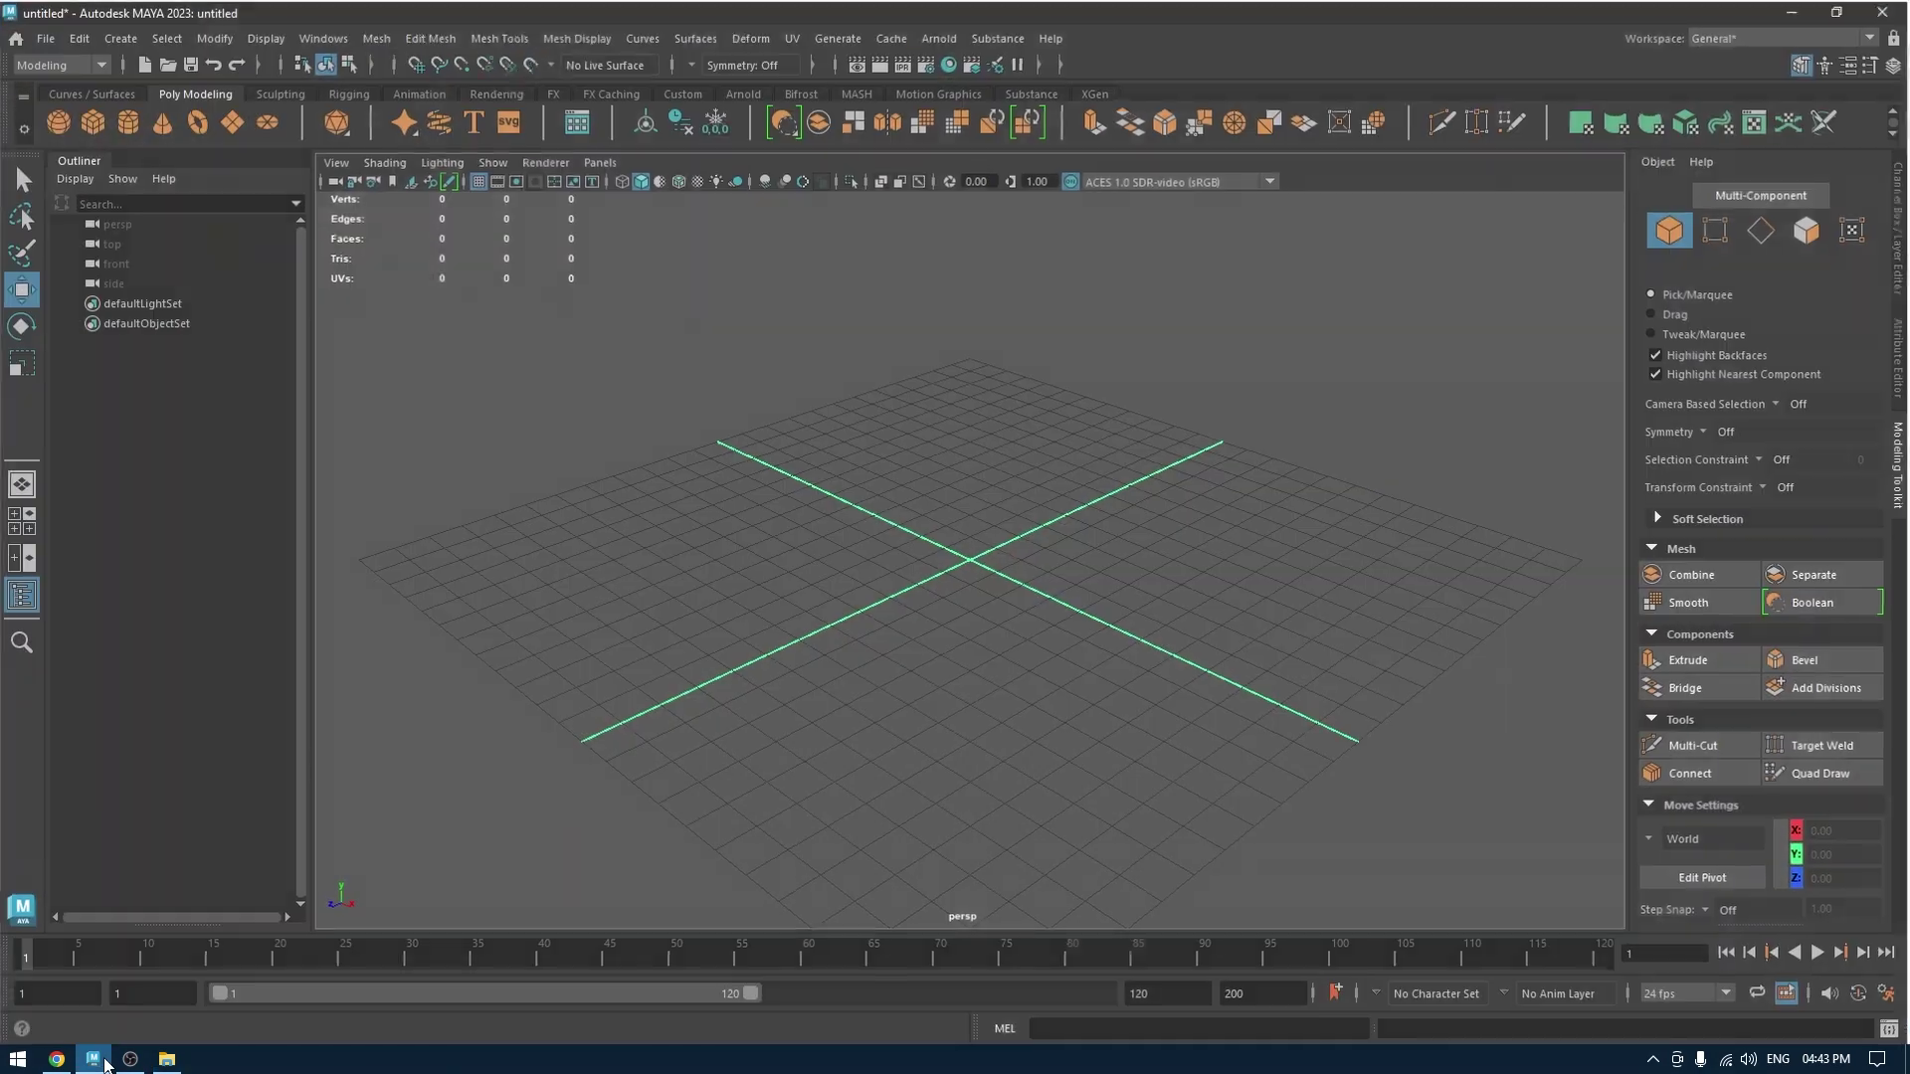
click(45, 37)
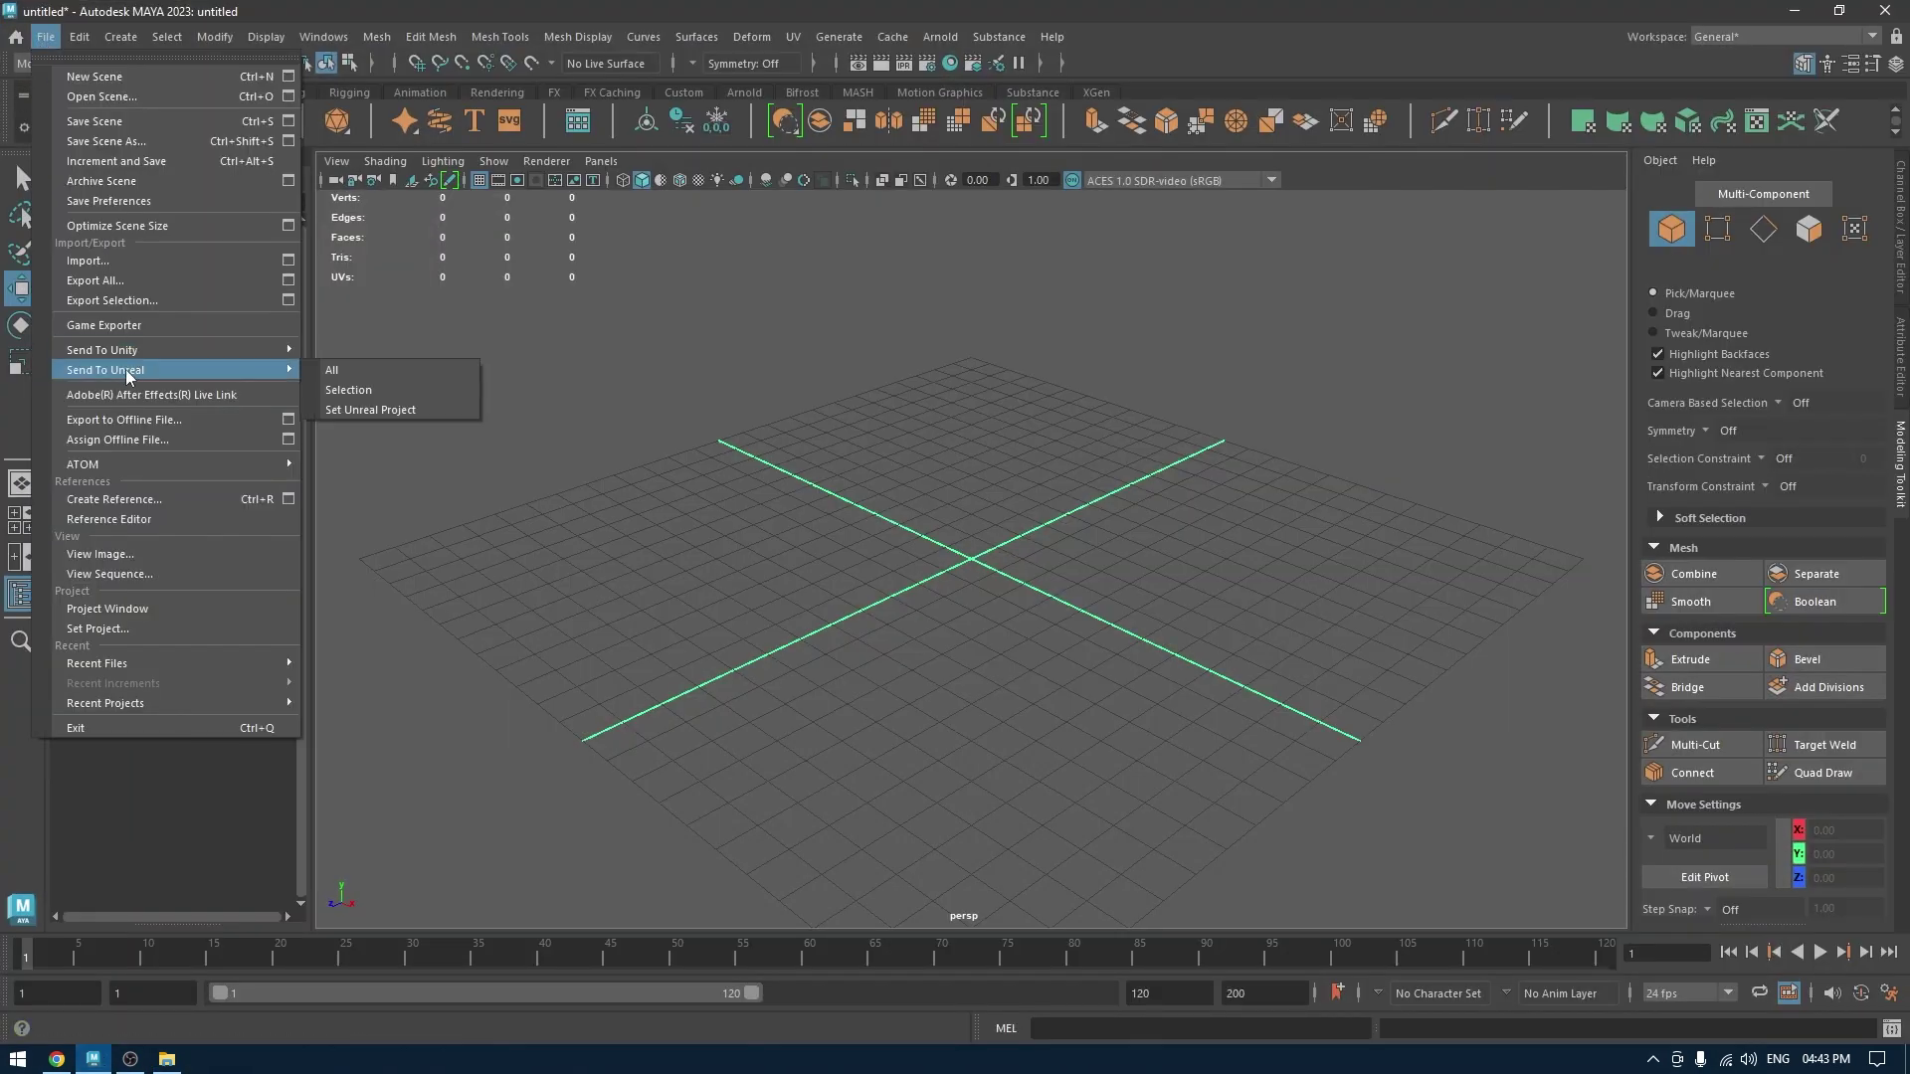
click(88, 261)
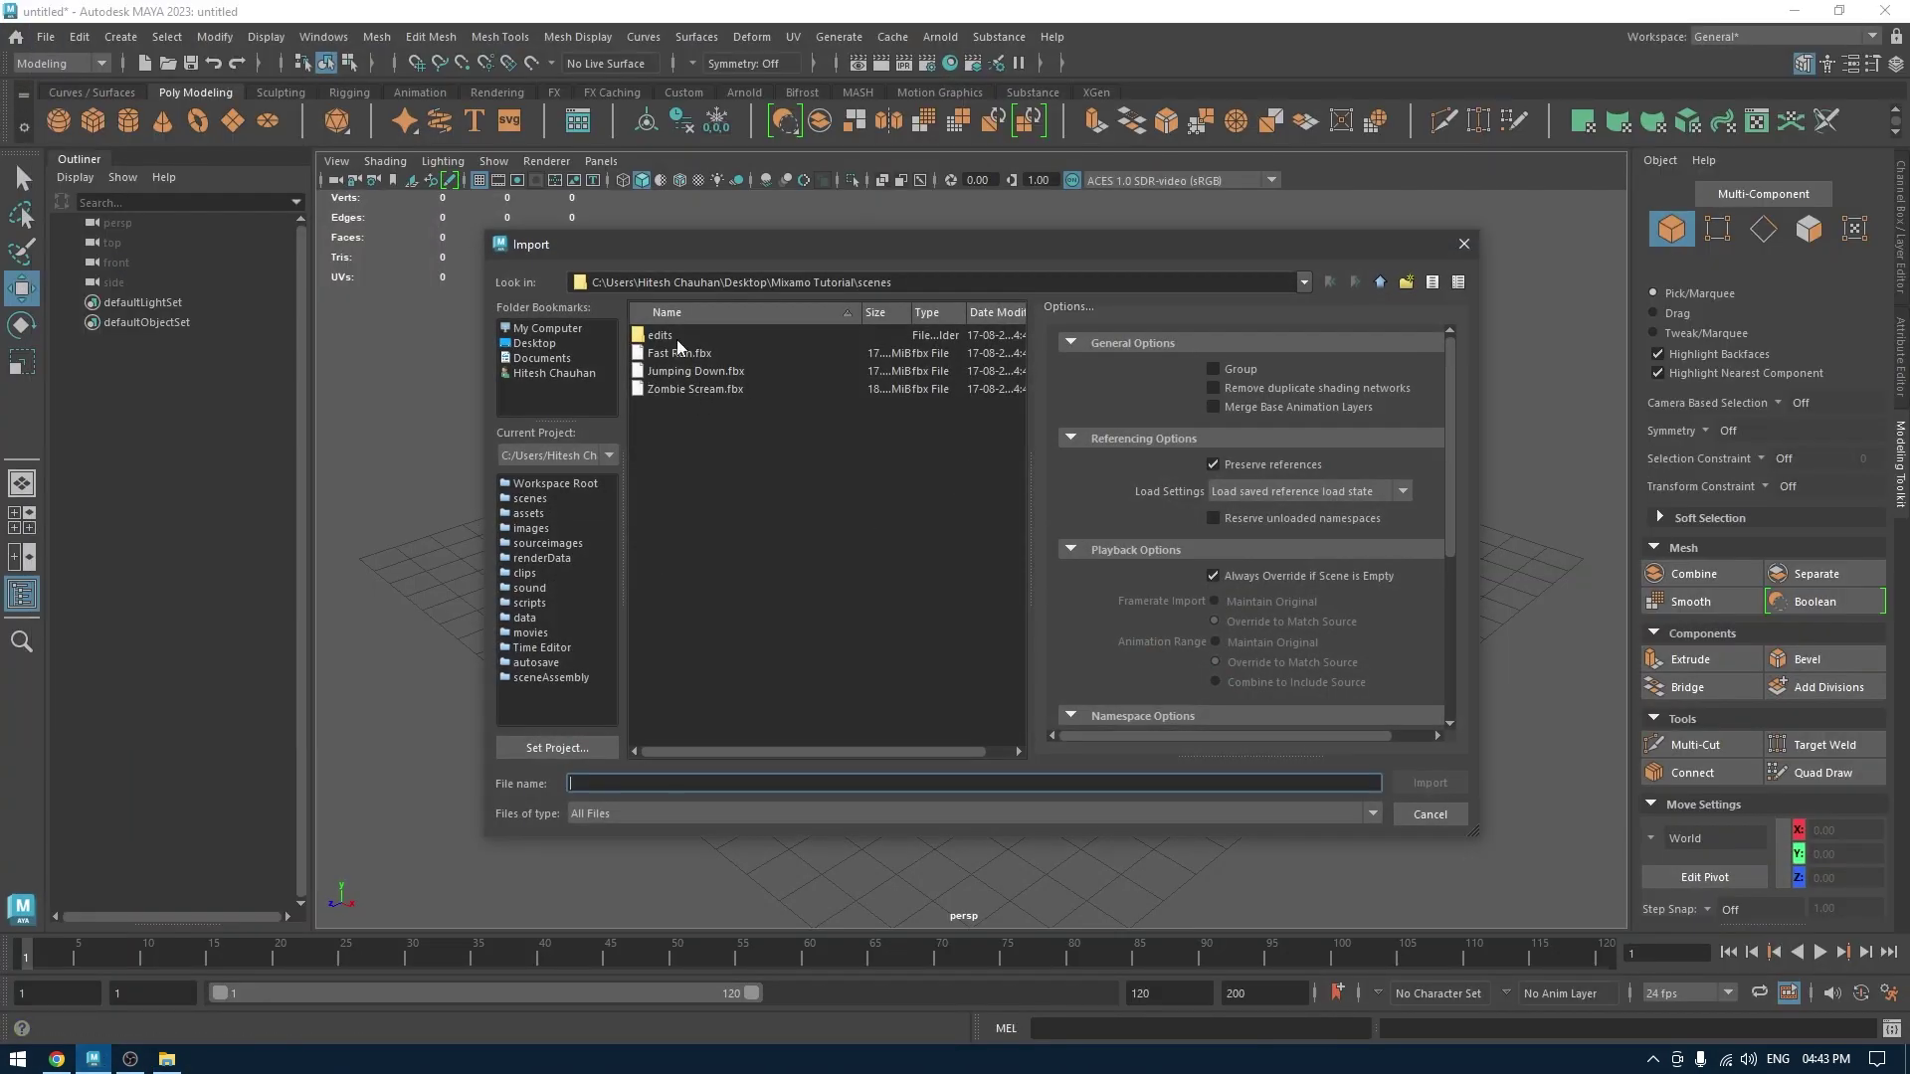
double_click(685, 390)
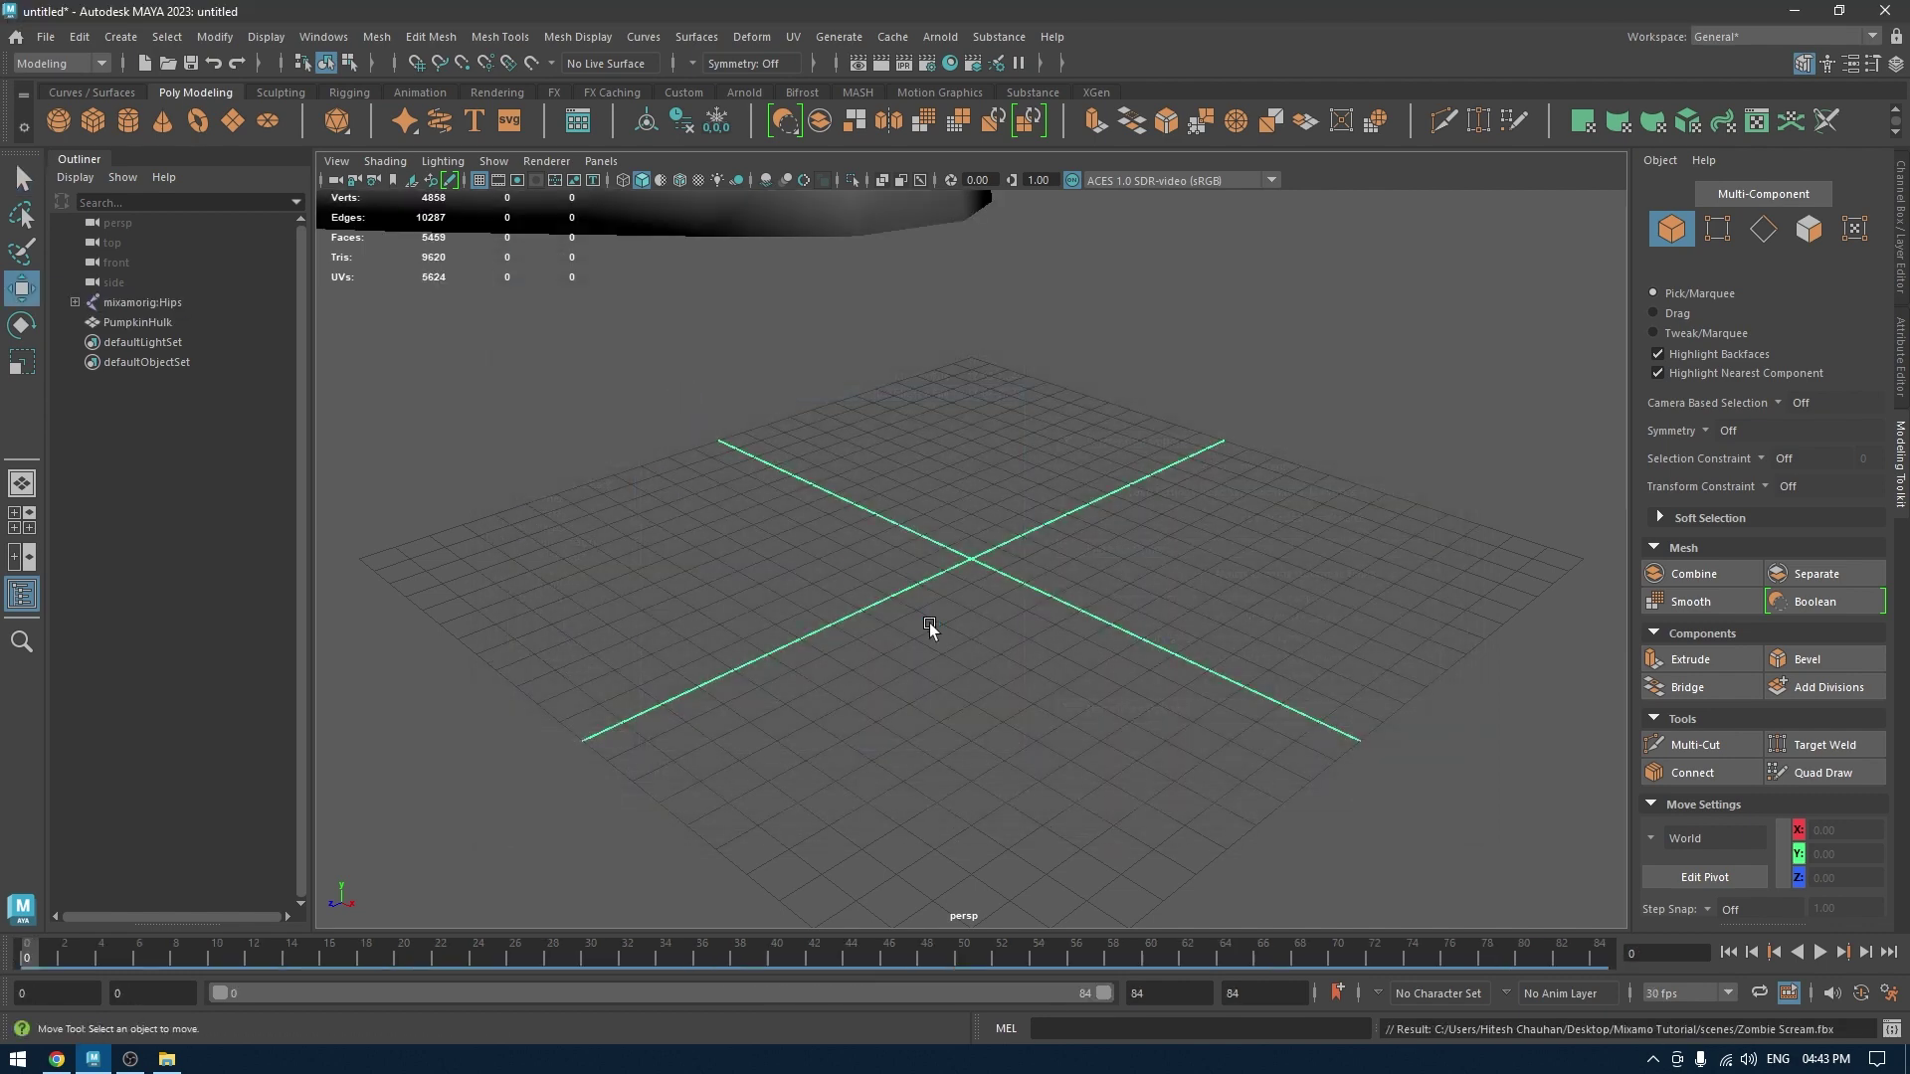
alt+drag(929, 631, 1068, 752)
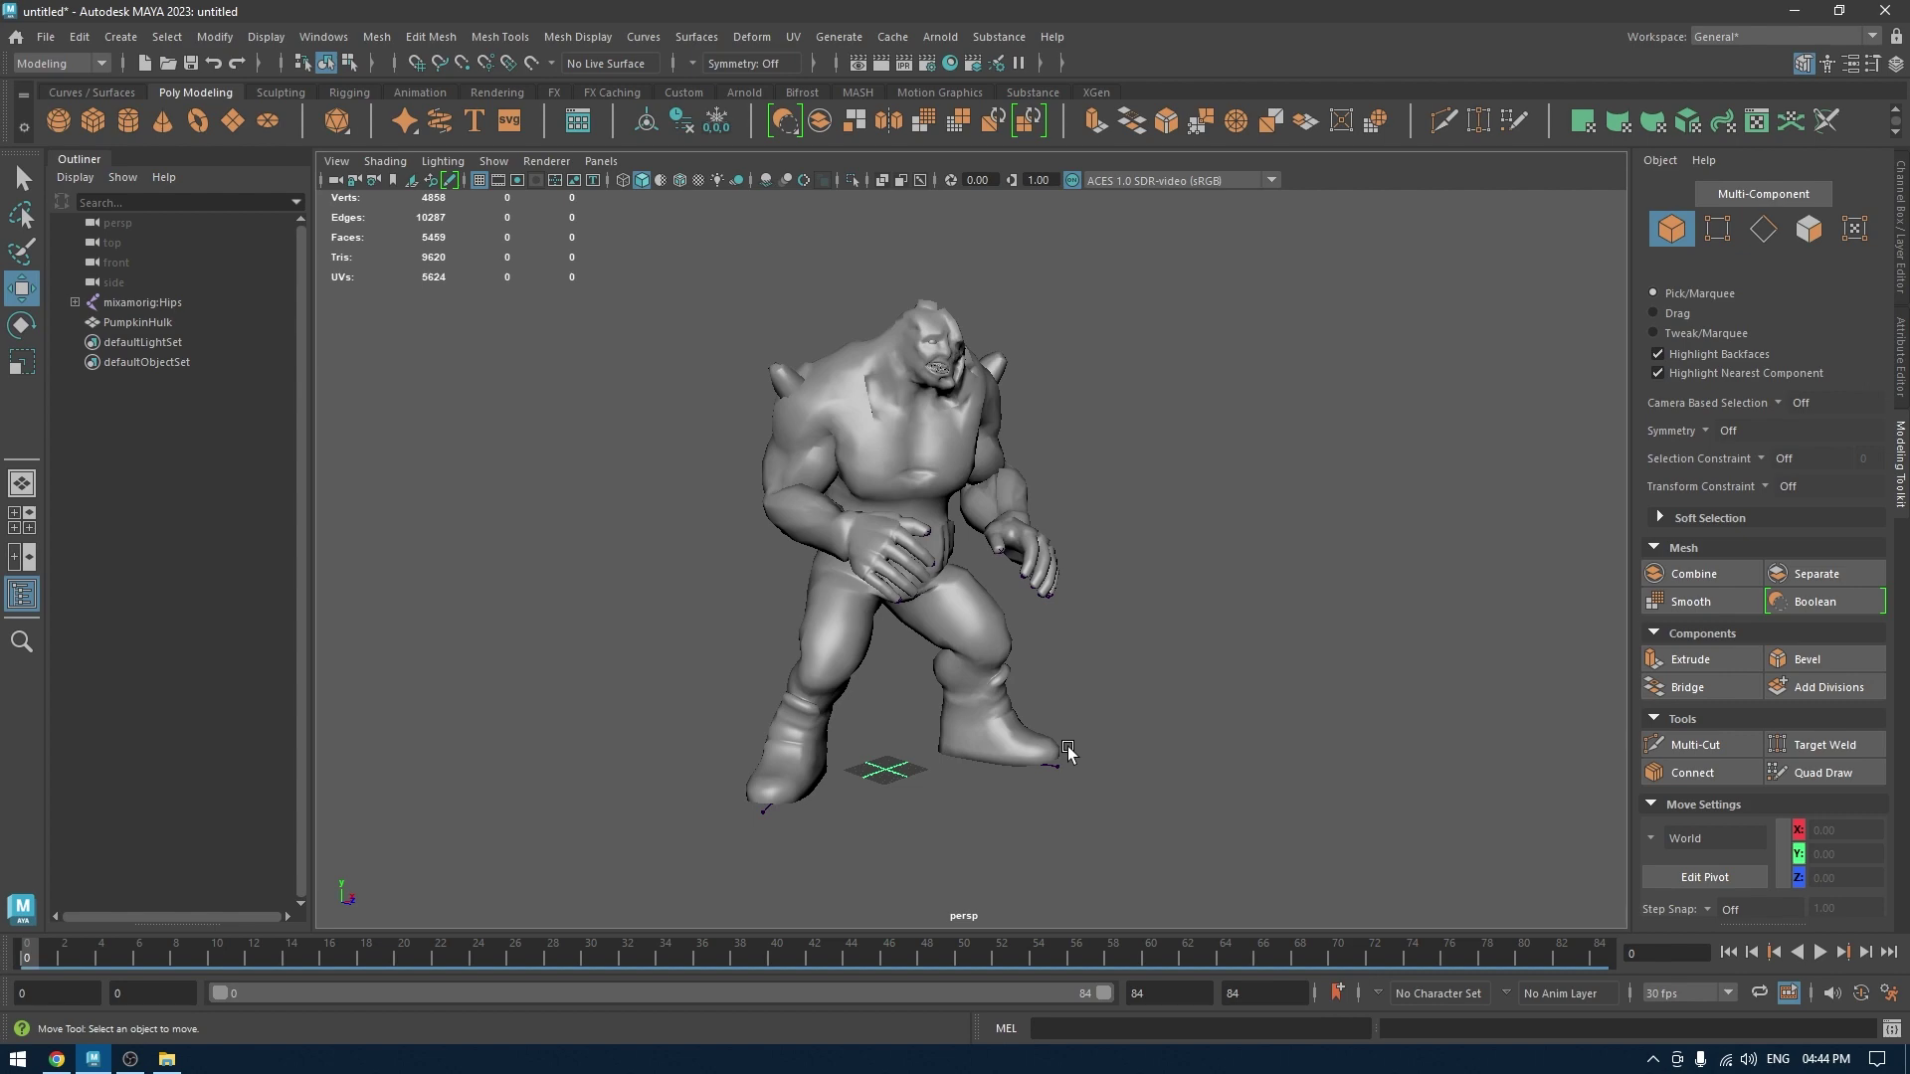
key(6)
alt+drag(1148, 625, 1129, 658)
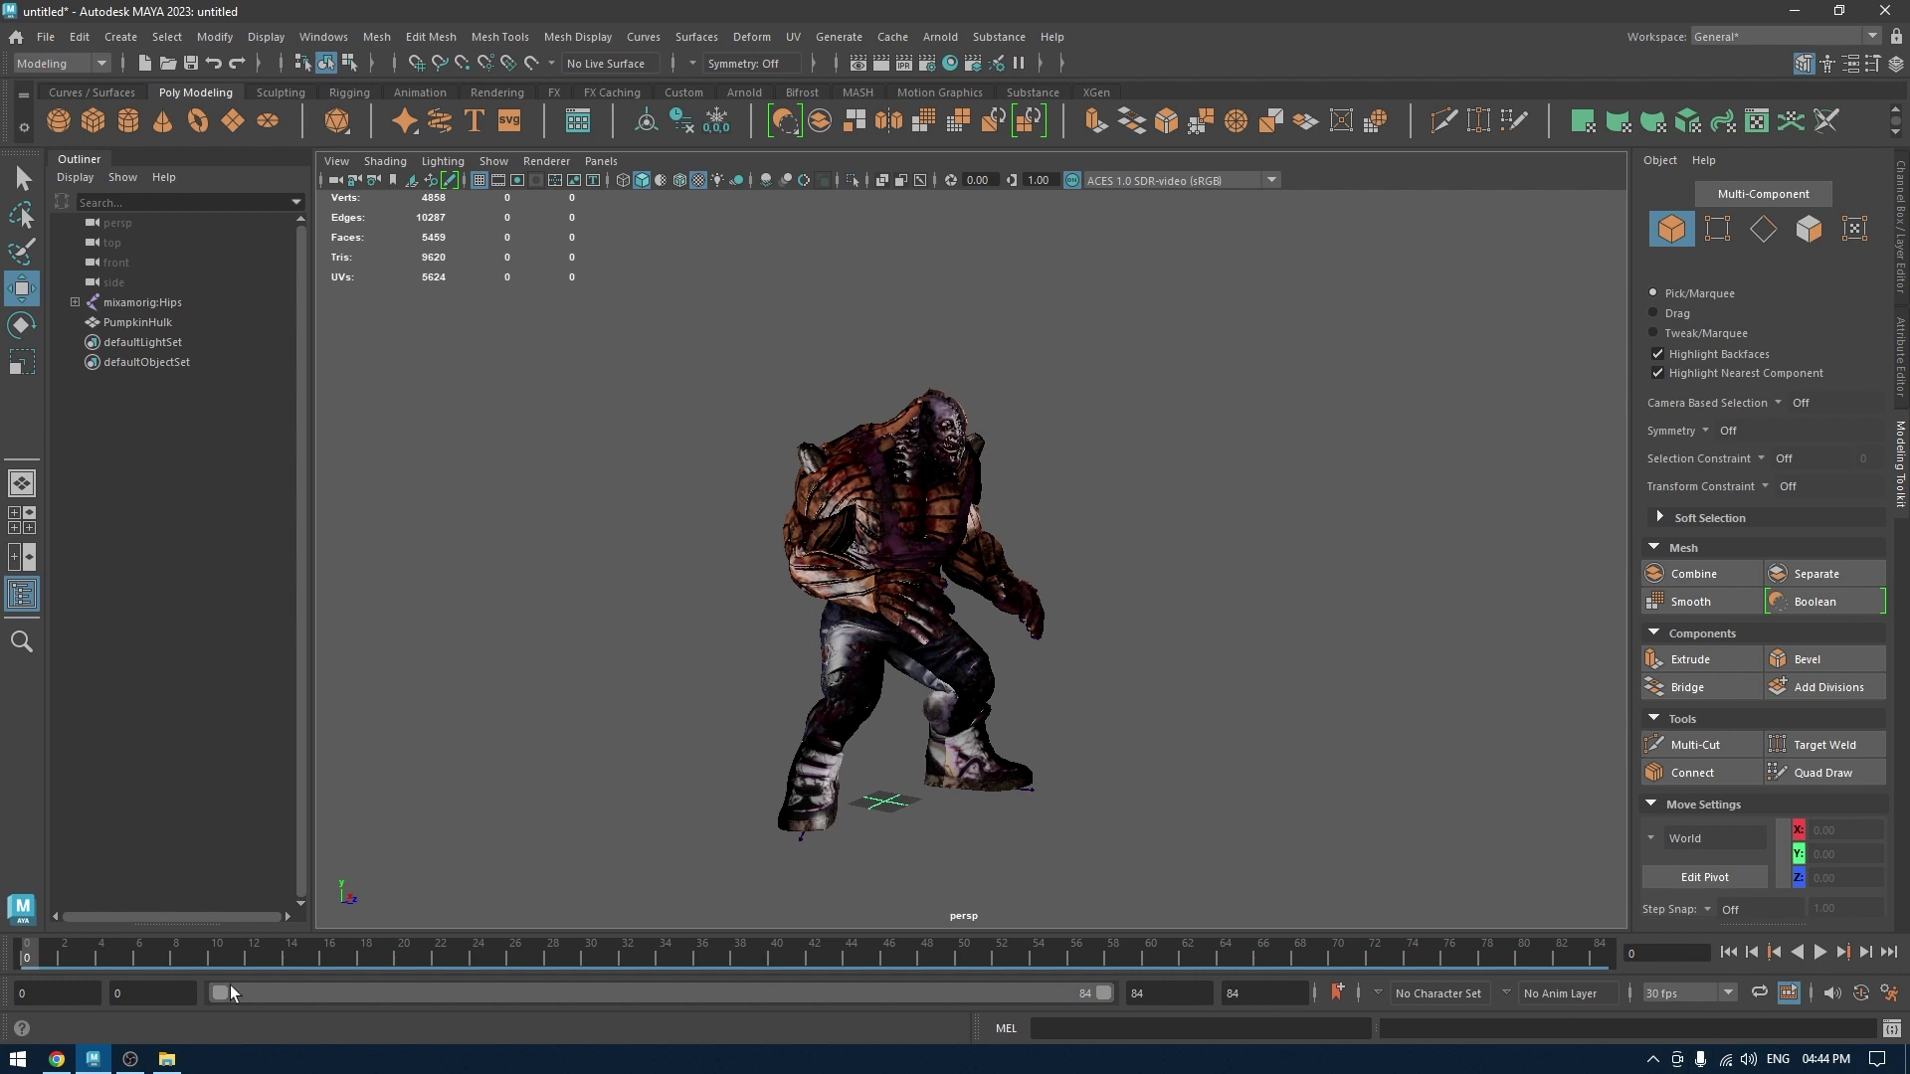
Play the scream animation, rewind it, and try changing the time slider's playback speed.
click(1815, 955)
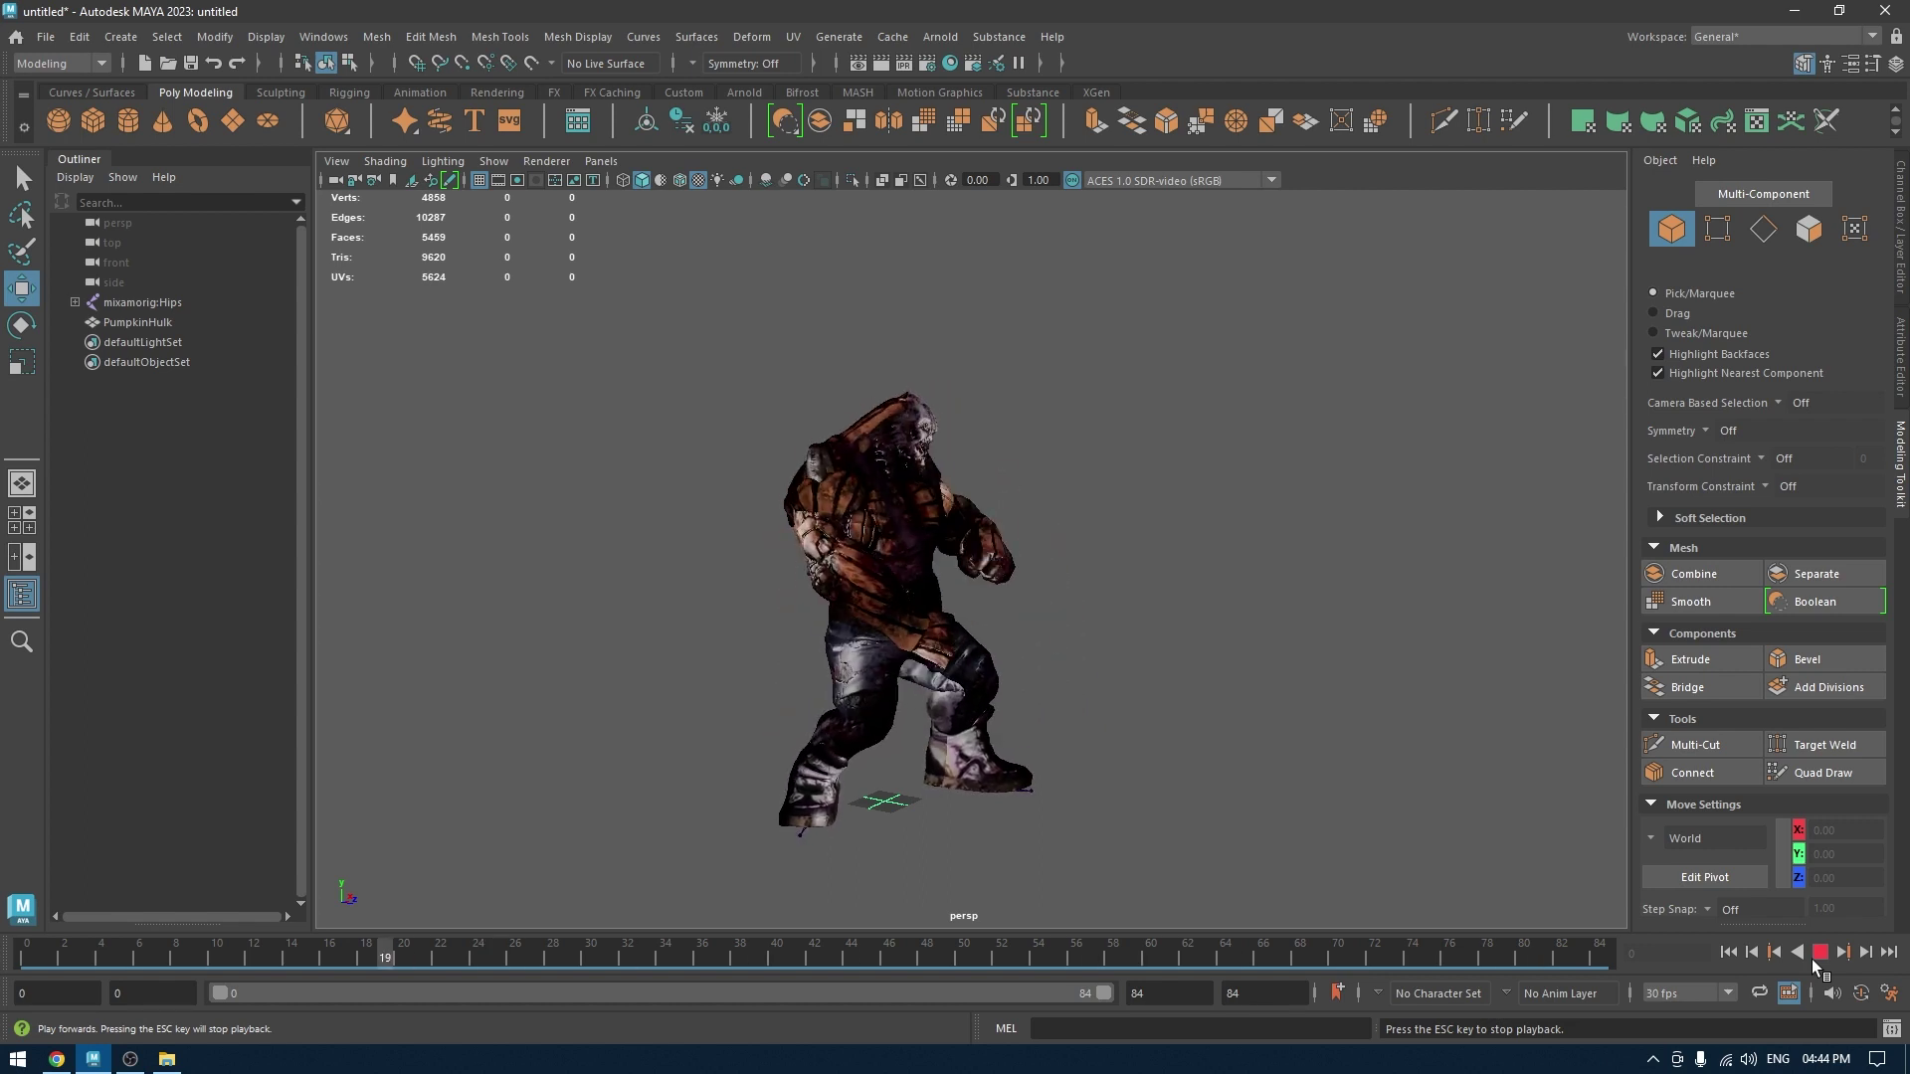
click(1820, 952)
click(1730, 952)
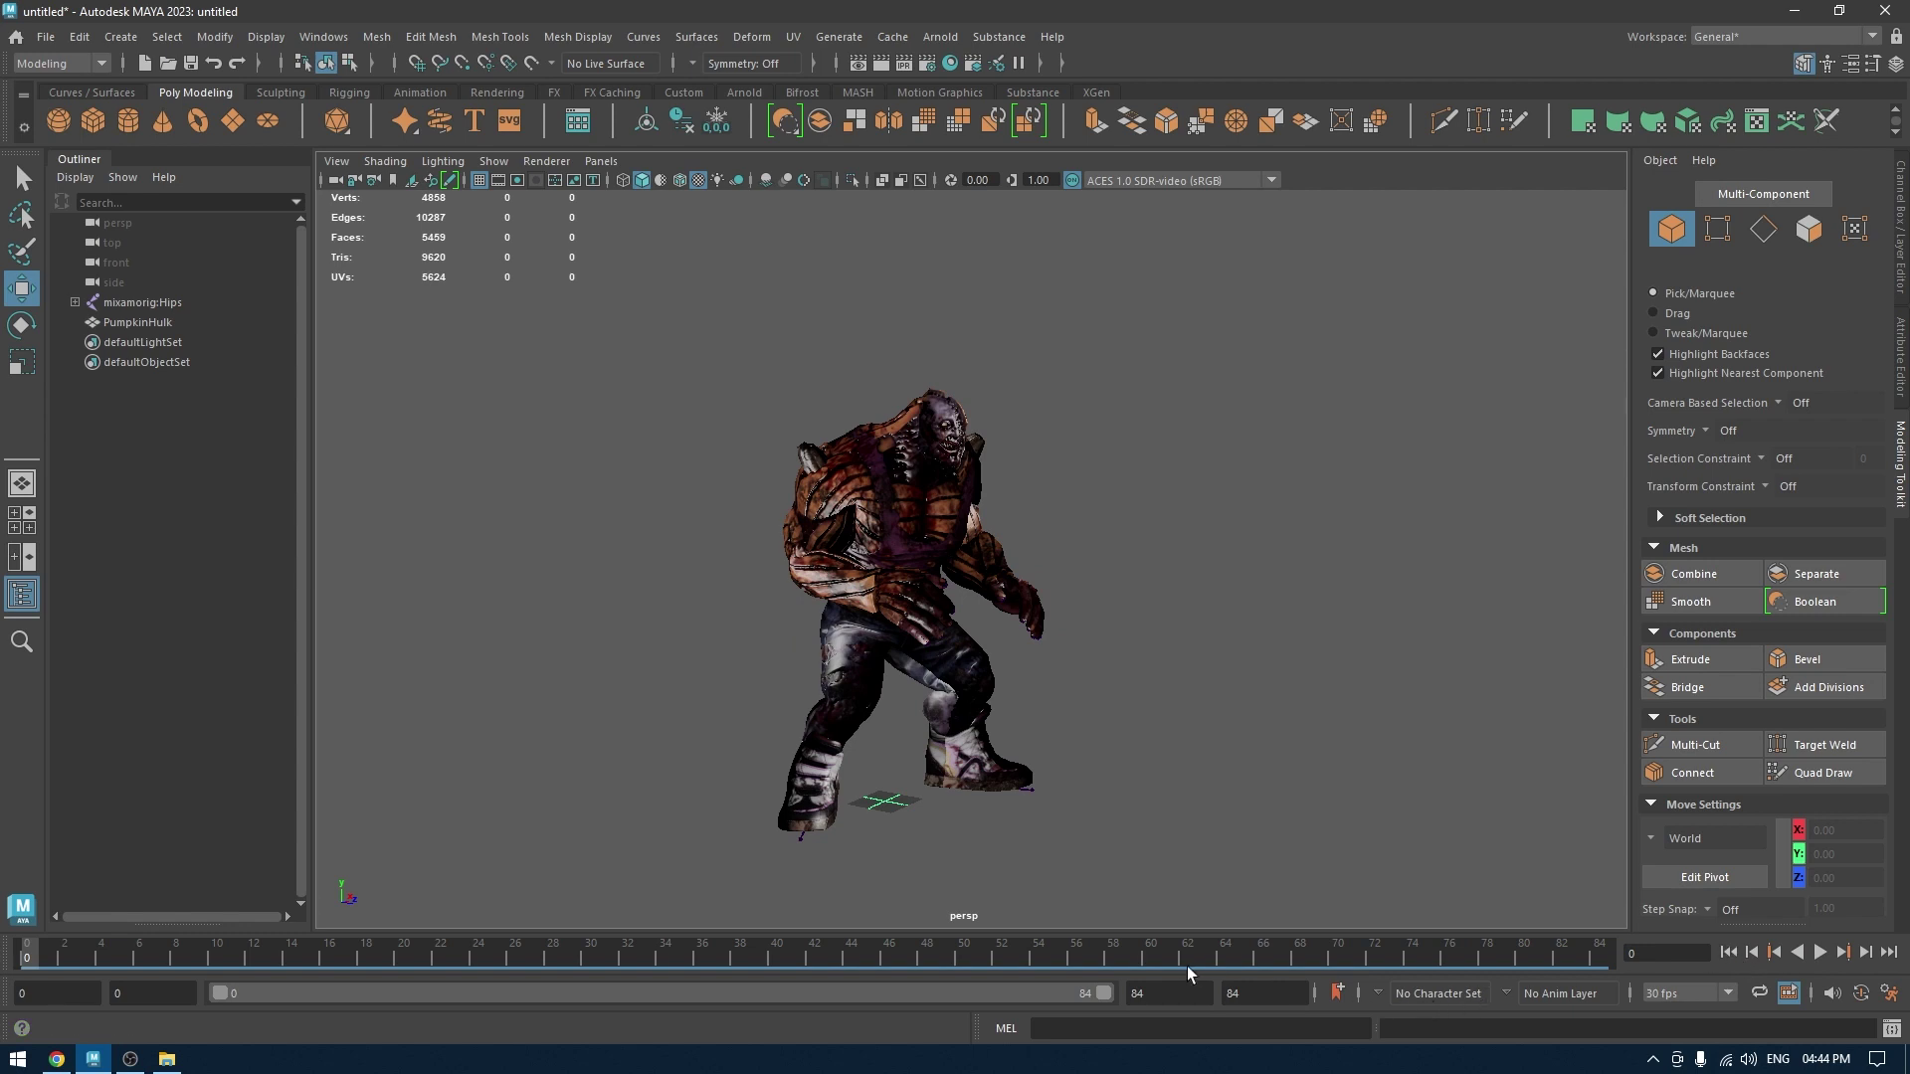
right_click(1365, 961)
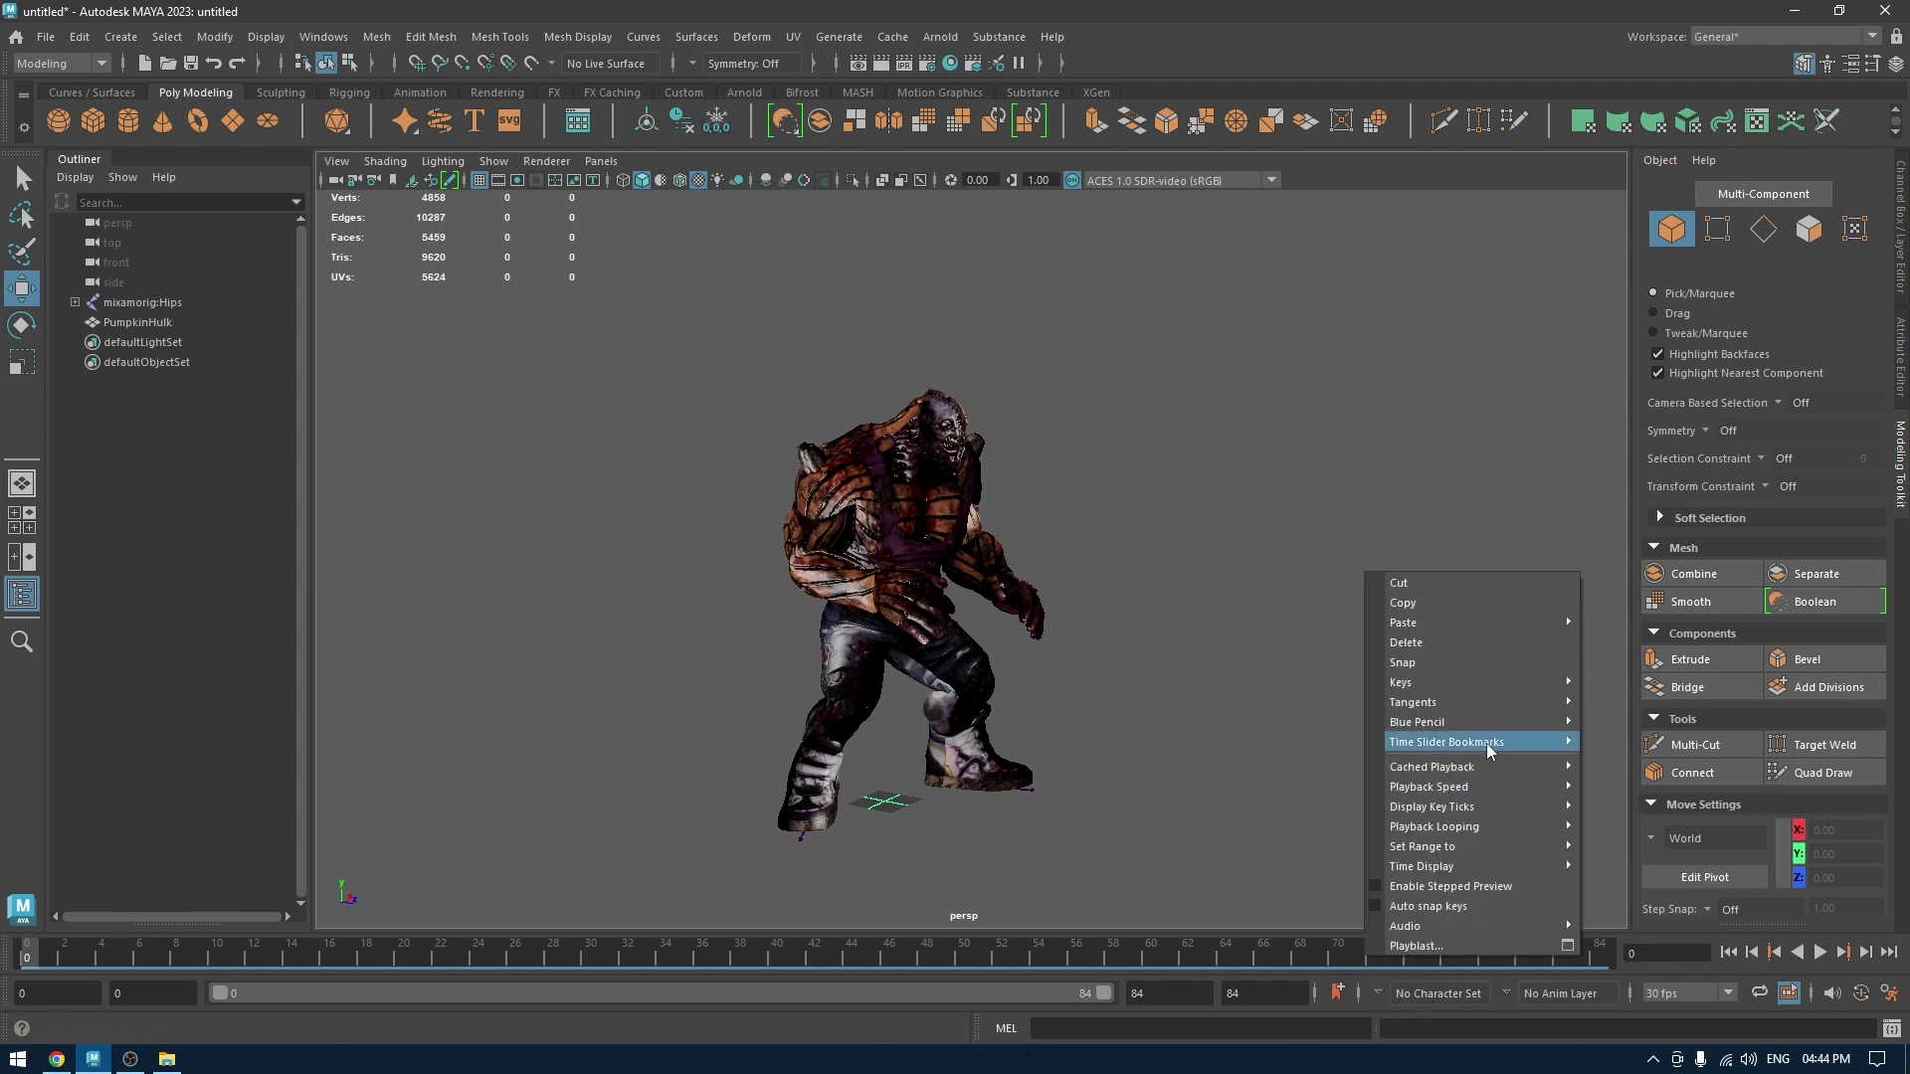
click(1632, 801)
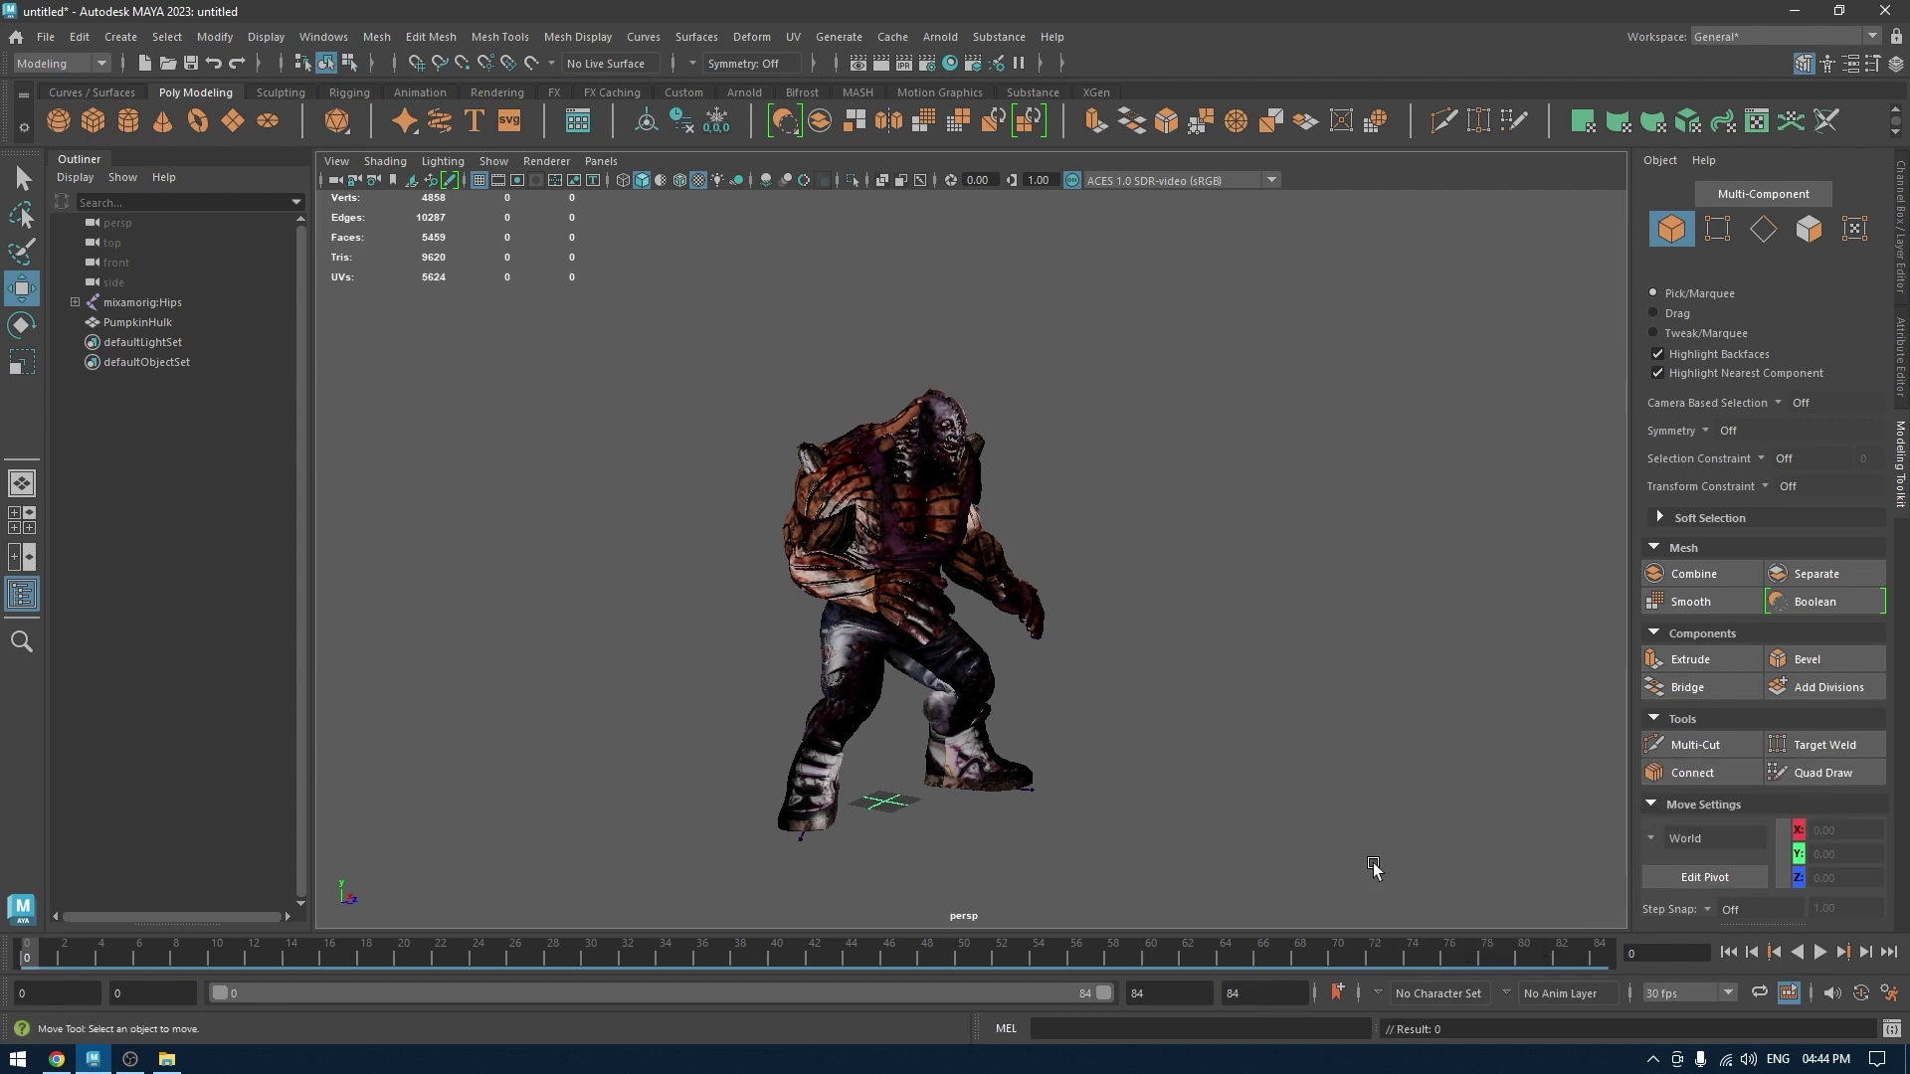
click(1821, 952)
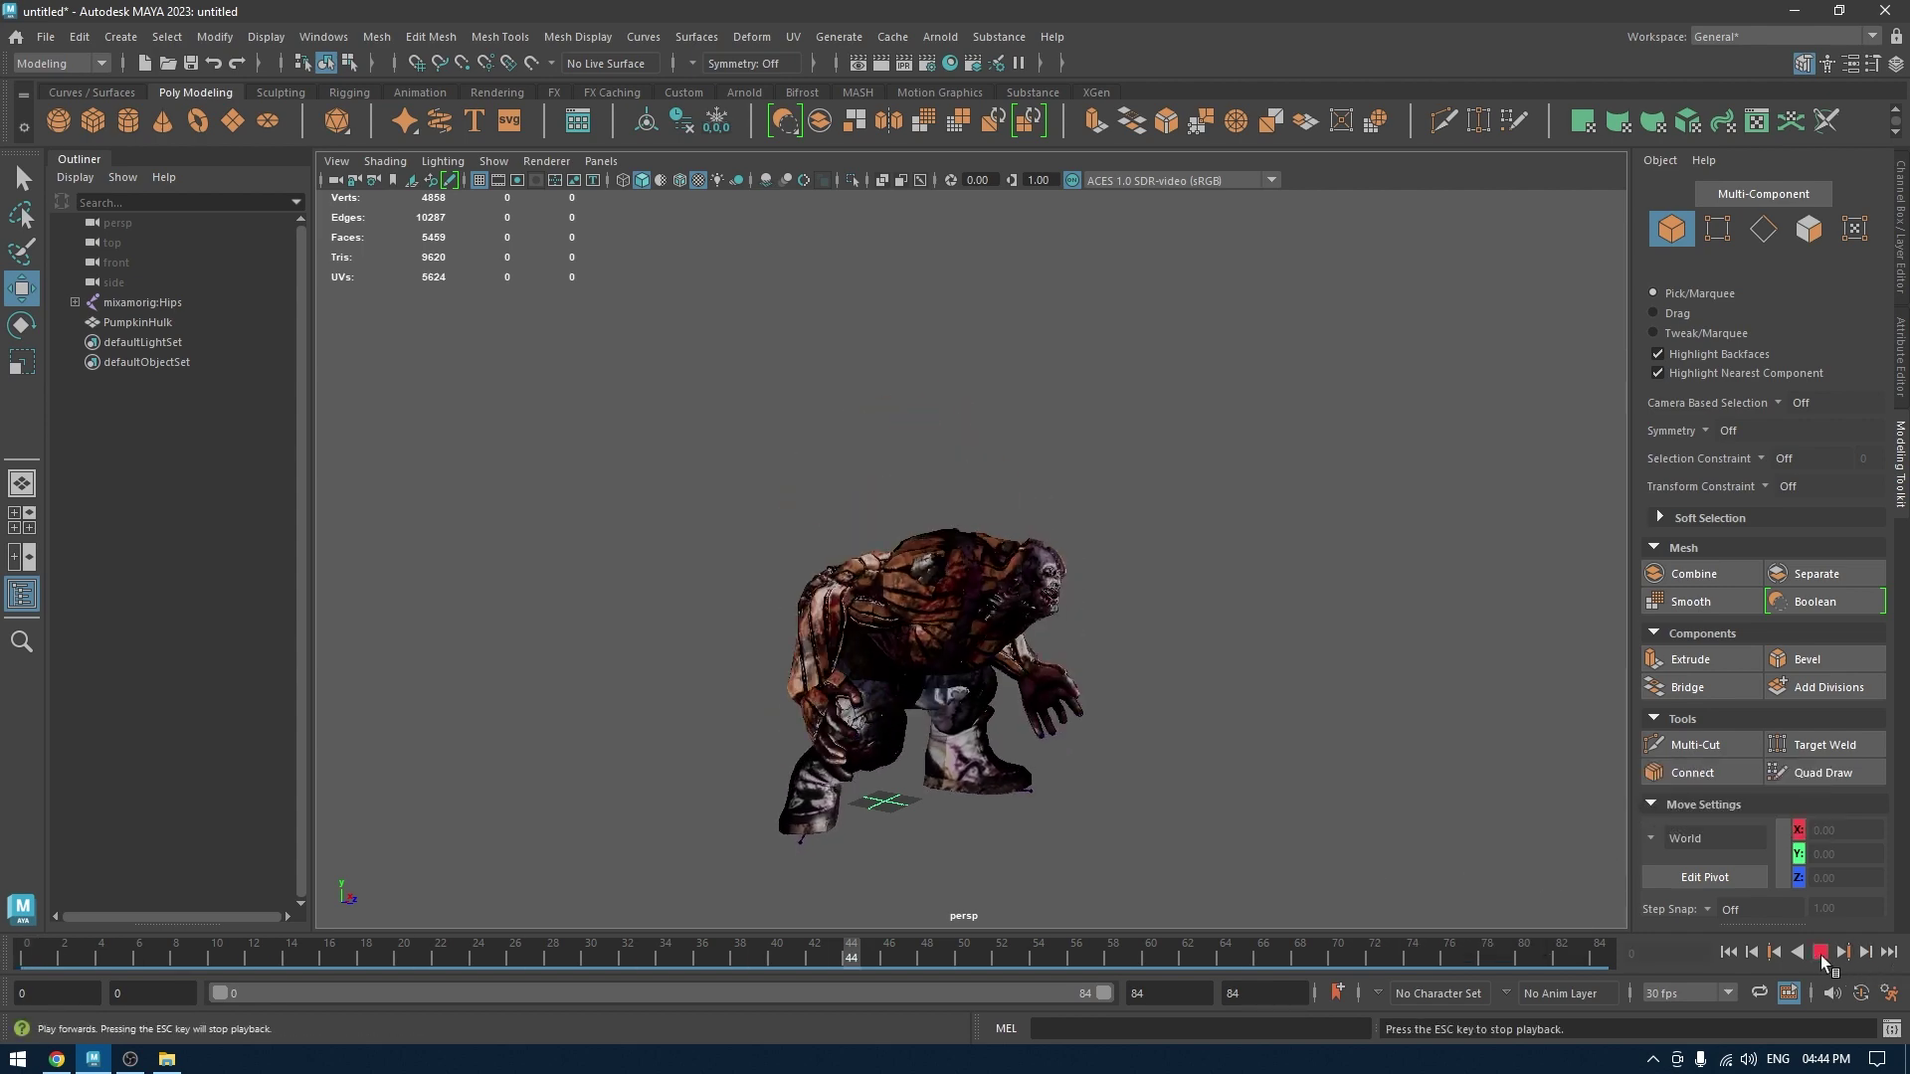
click(1820, 953)
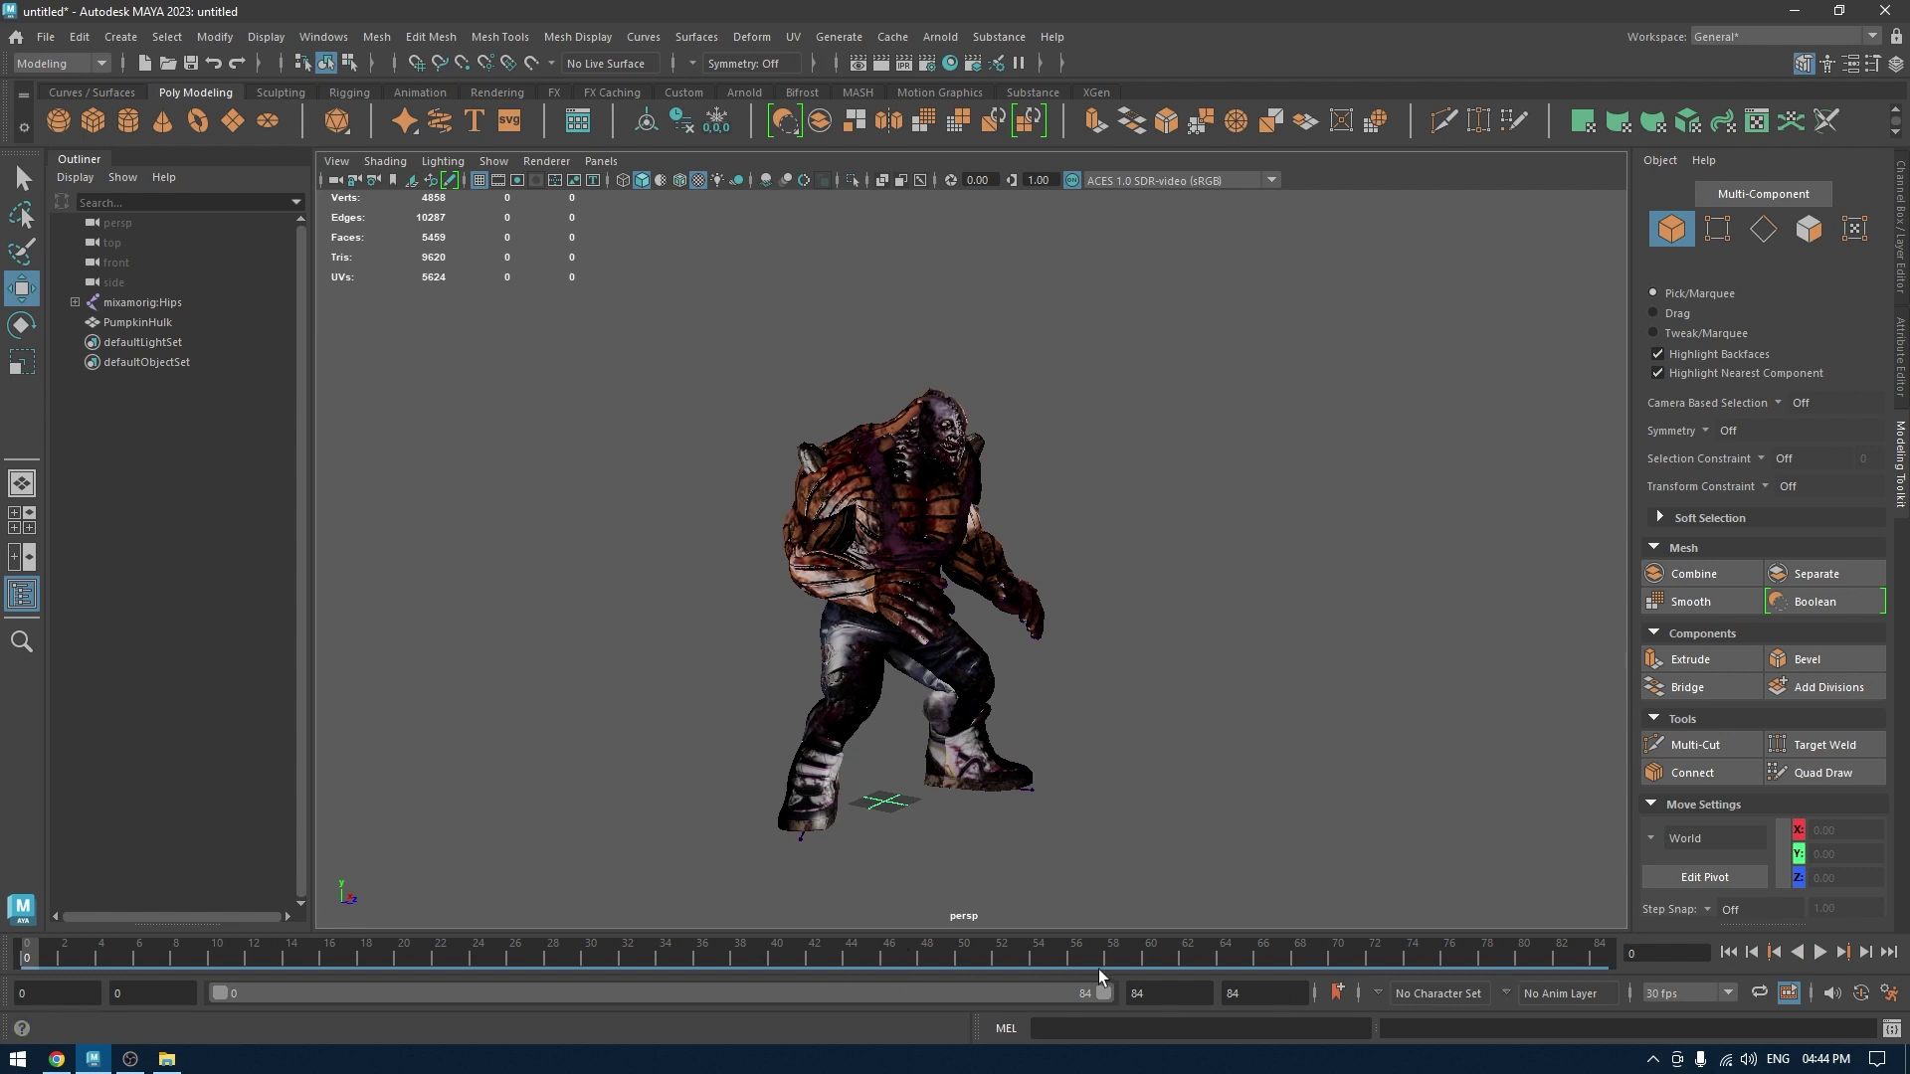
Set Playback Speed to Real-time and play the scream animation to check it.
right_click(994, 957)
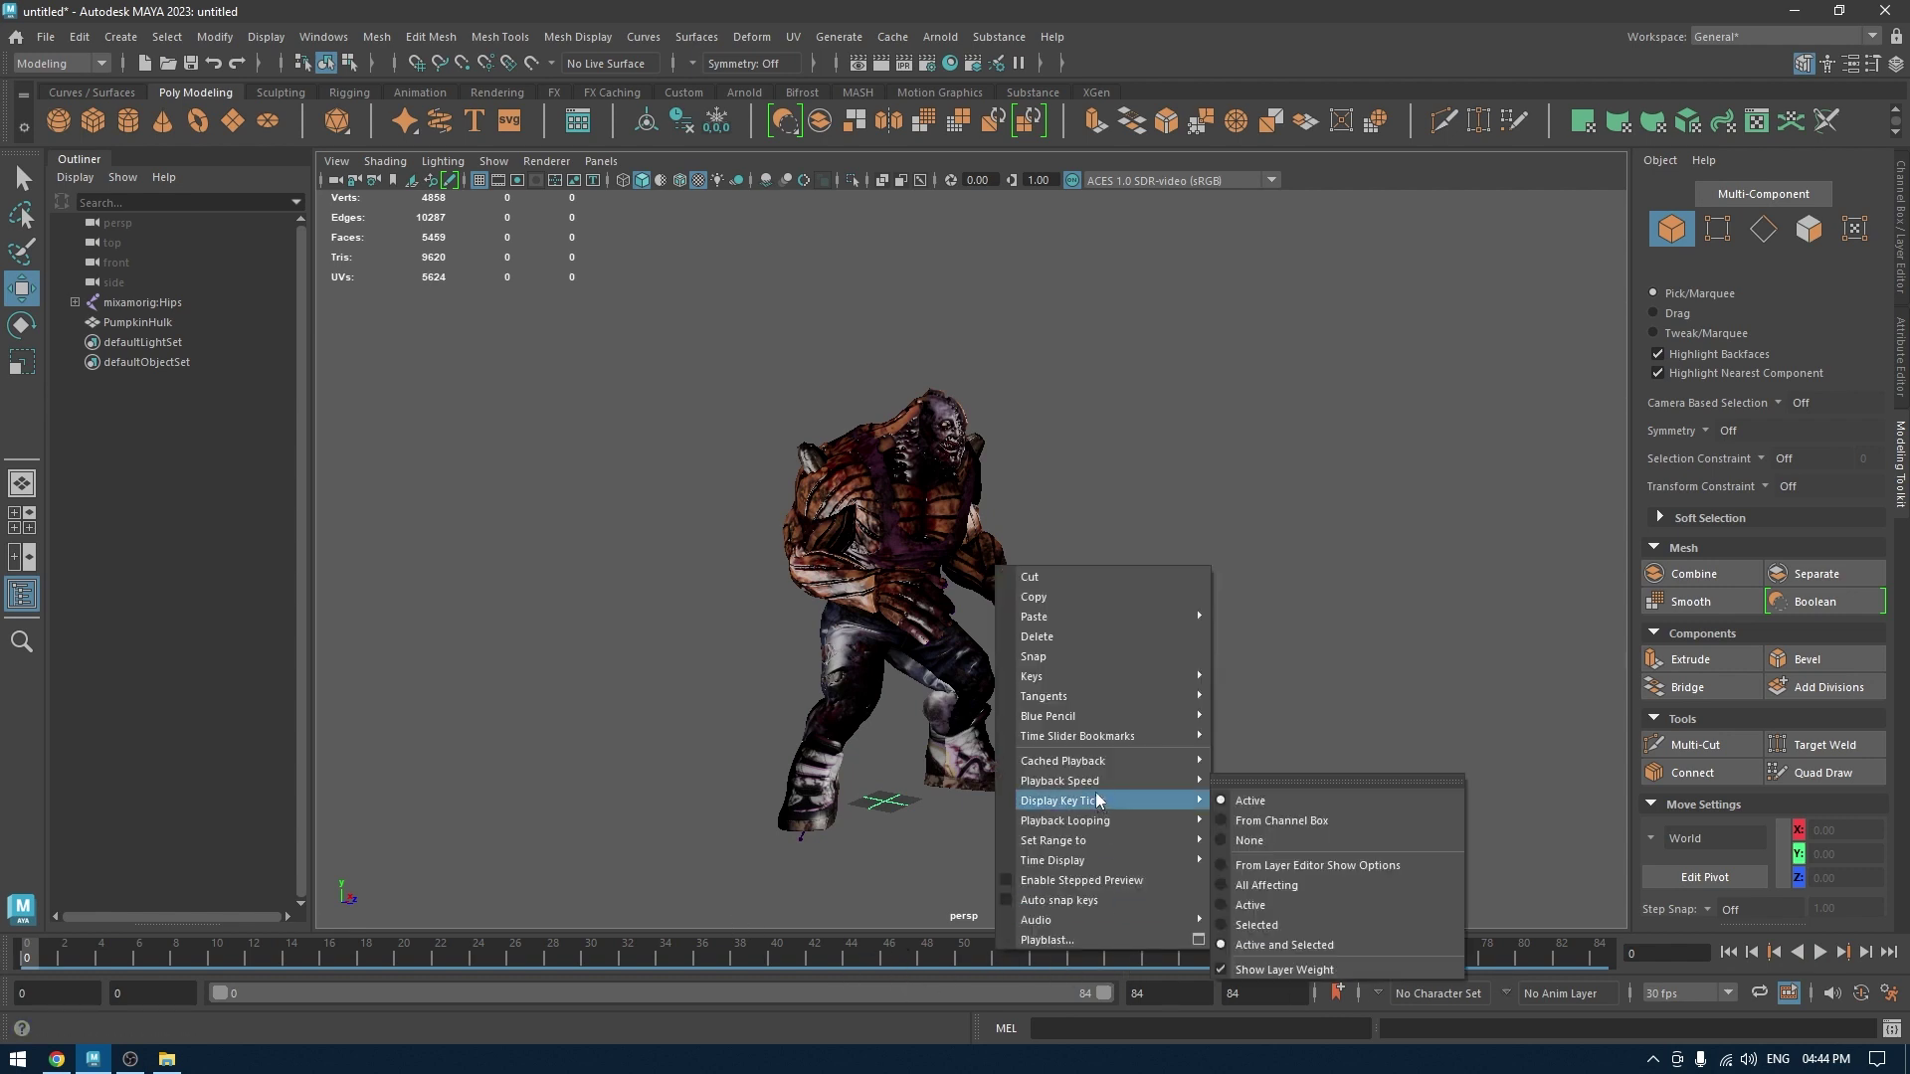
mouse_move(1131, 791)
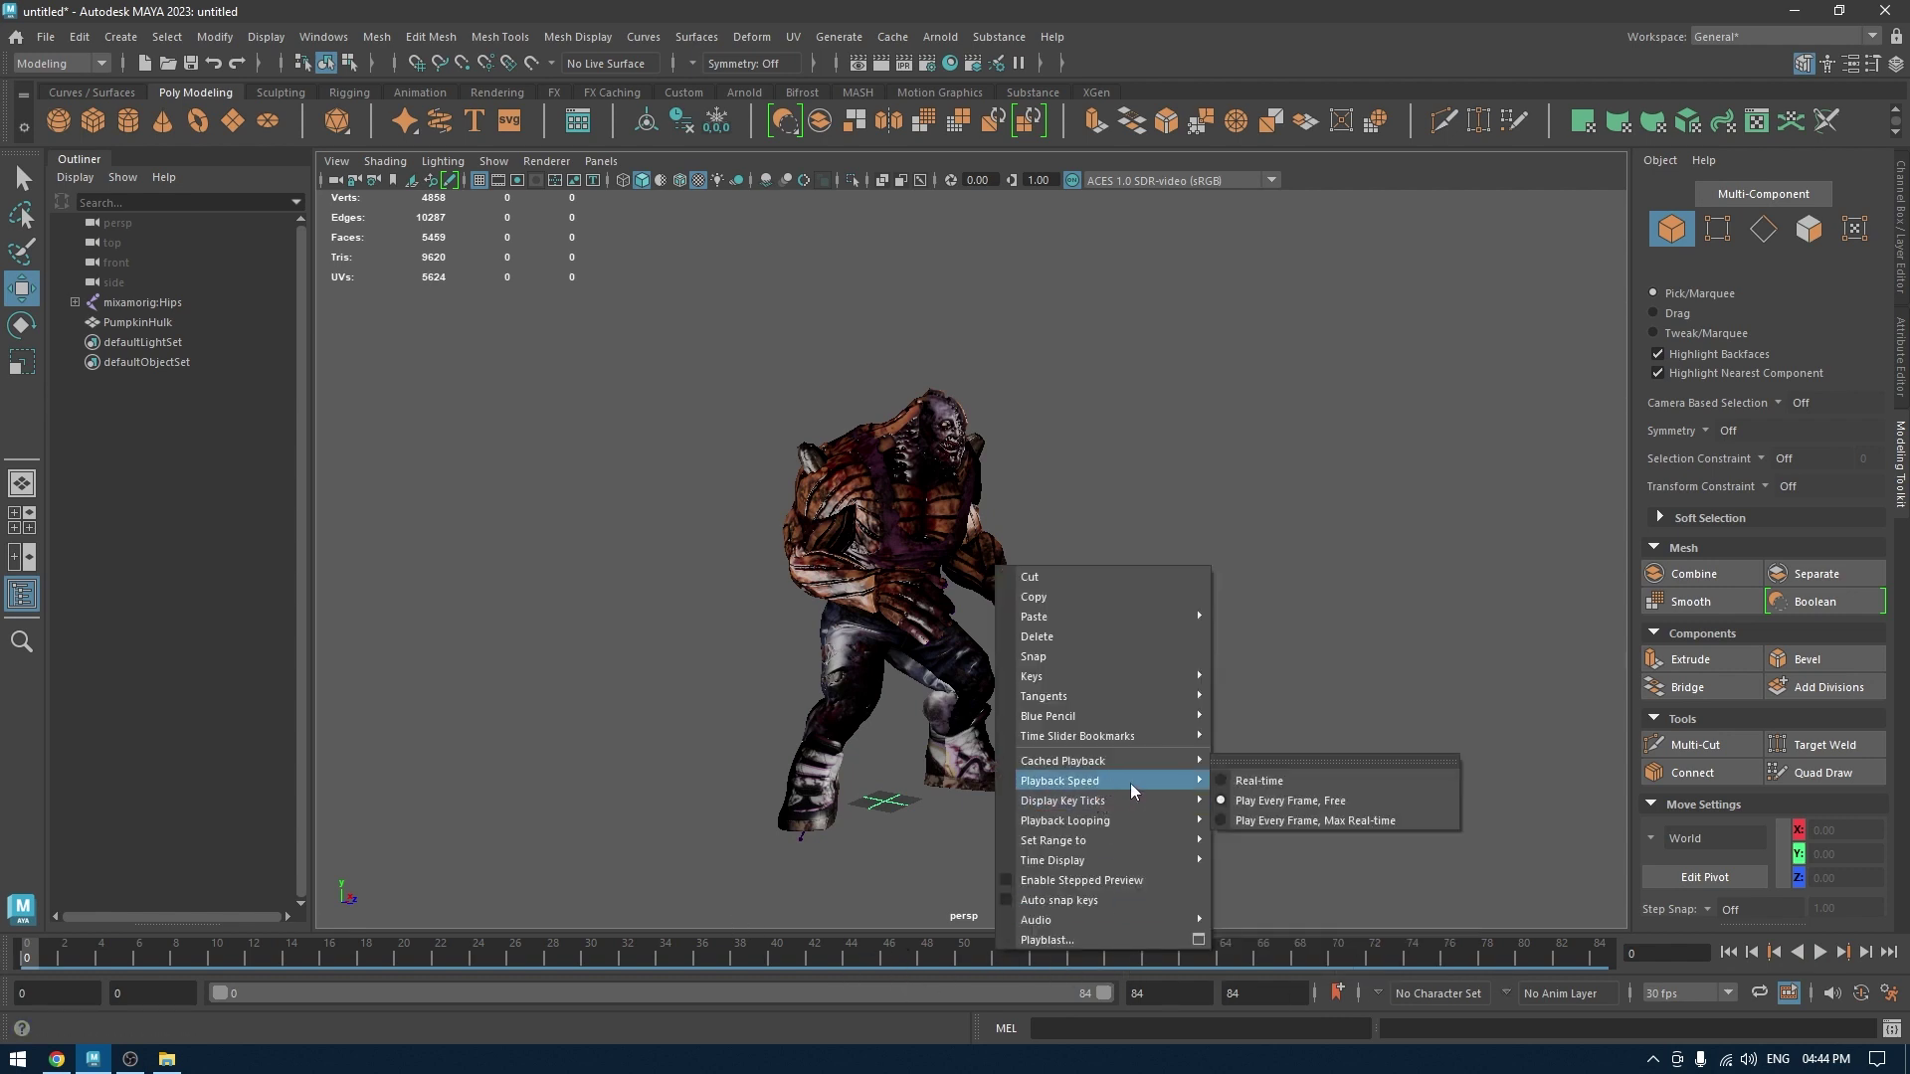
click(1327, 785)
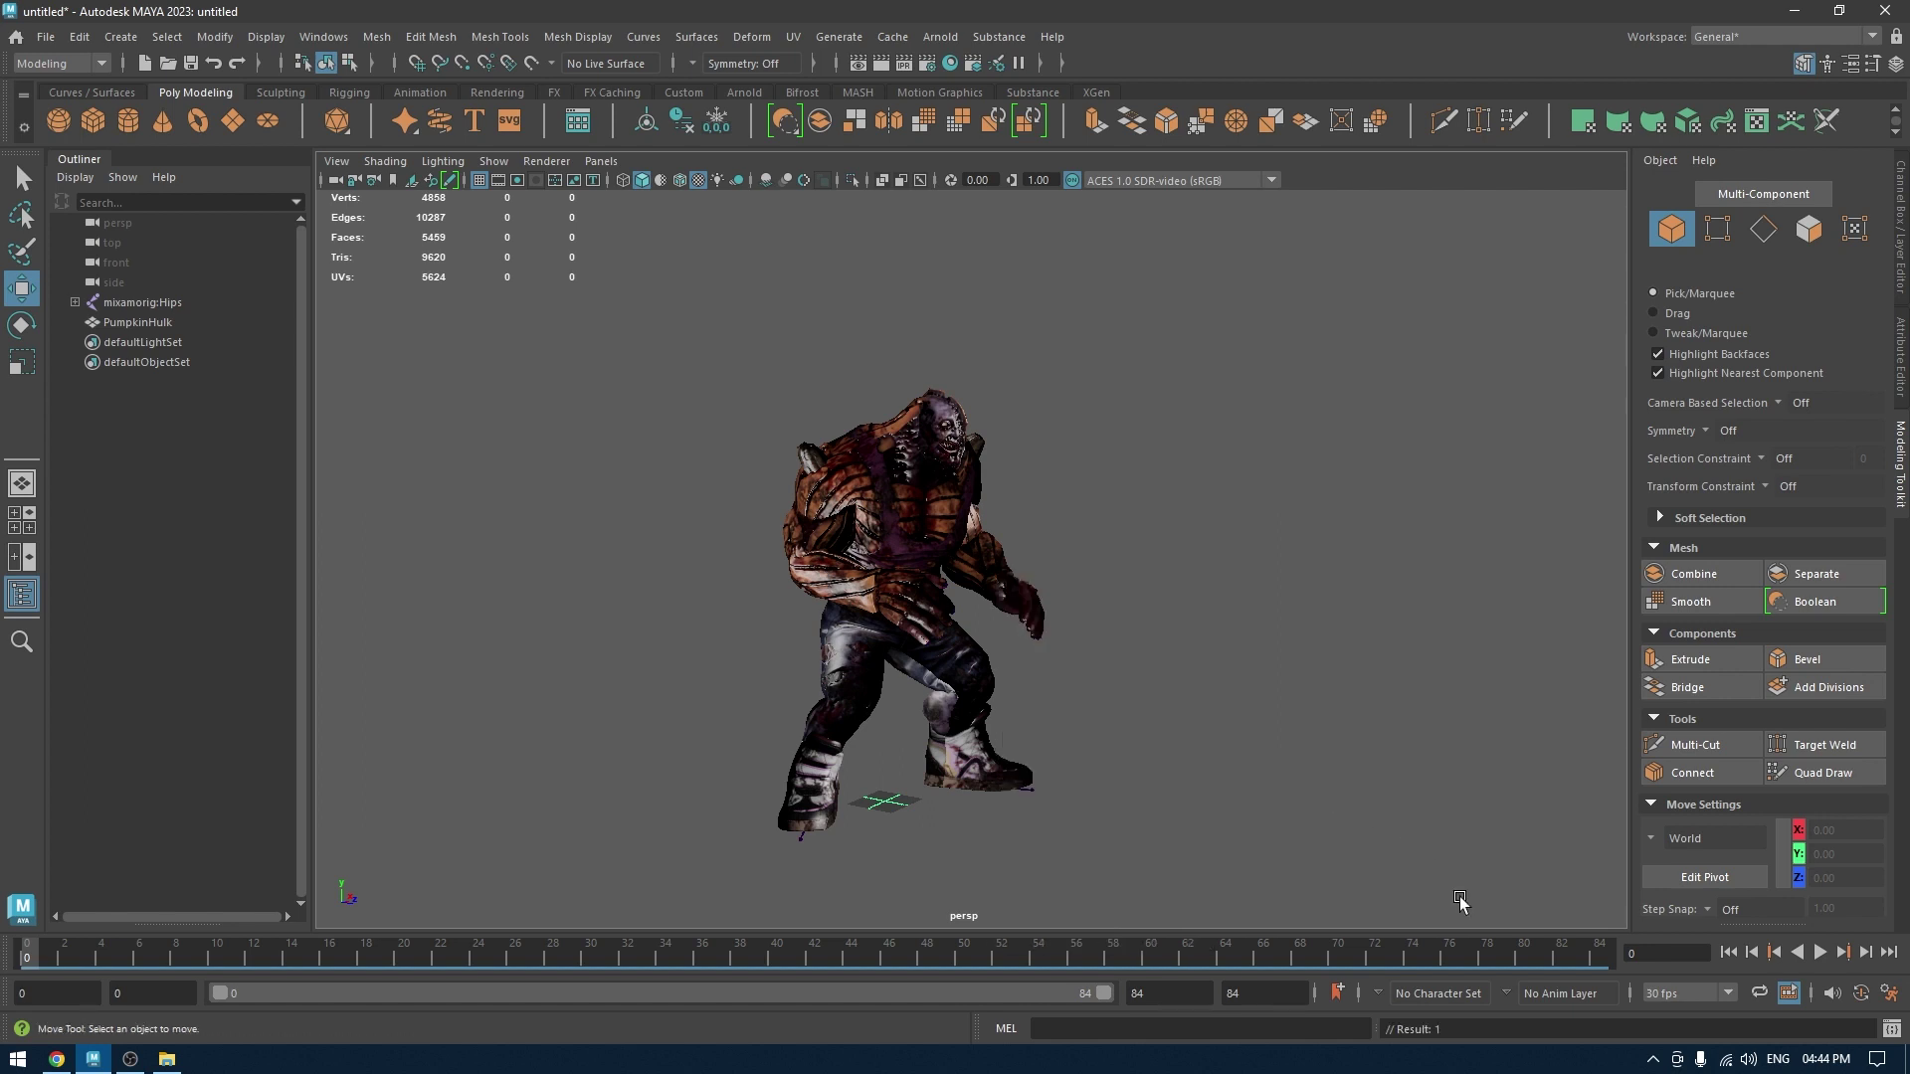
click(1816, 952)
key(Escape)
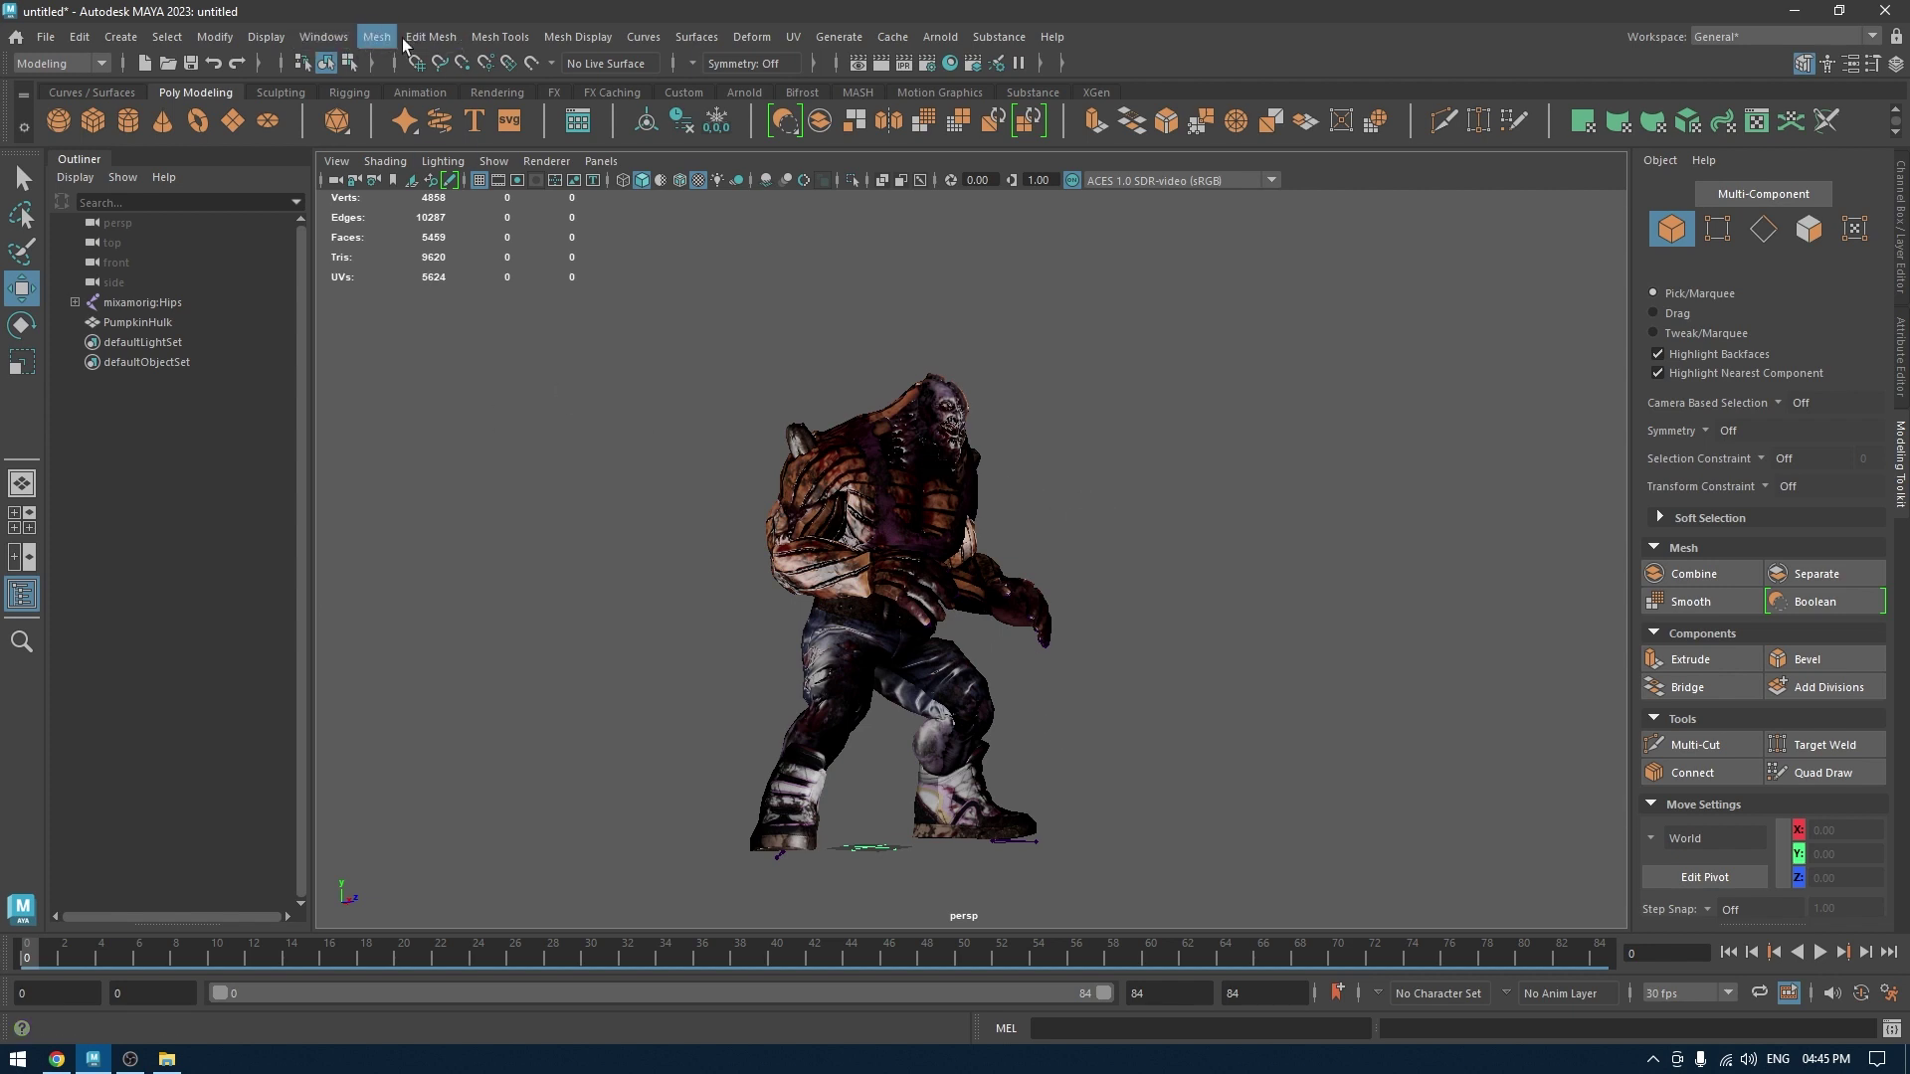
click(310, 37)
In the Trax Editor, create an animation clip from the selected mixamorig:Hips rig.
mouse_move(409, 157)
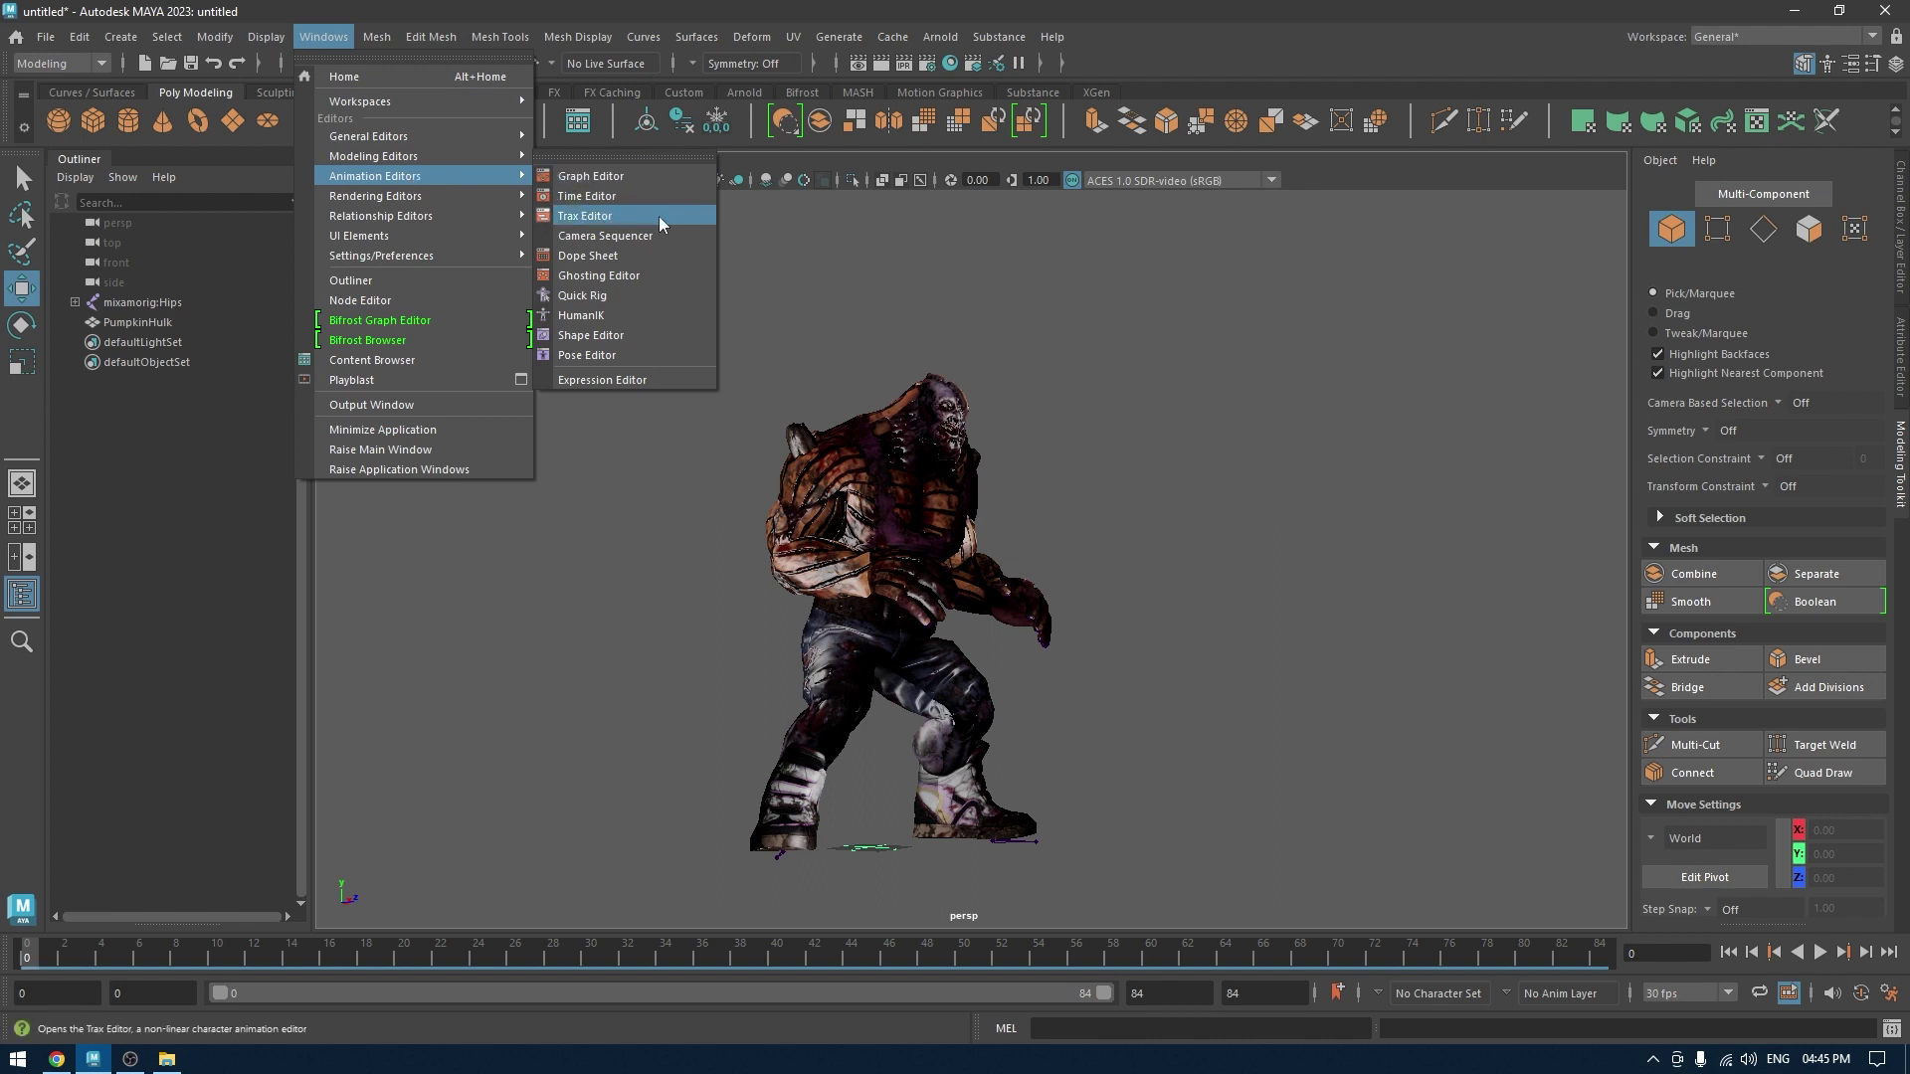
click(659, 217)
drag(684, 236, 1089, 243)
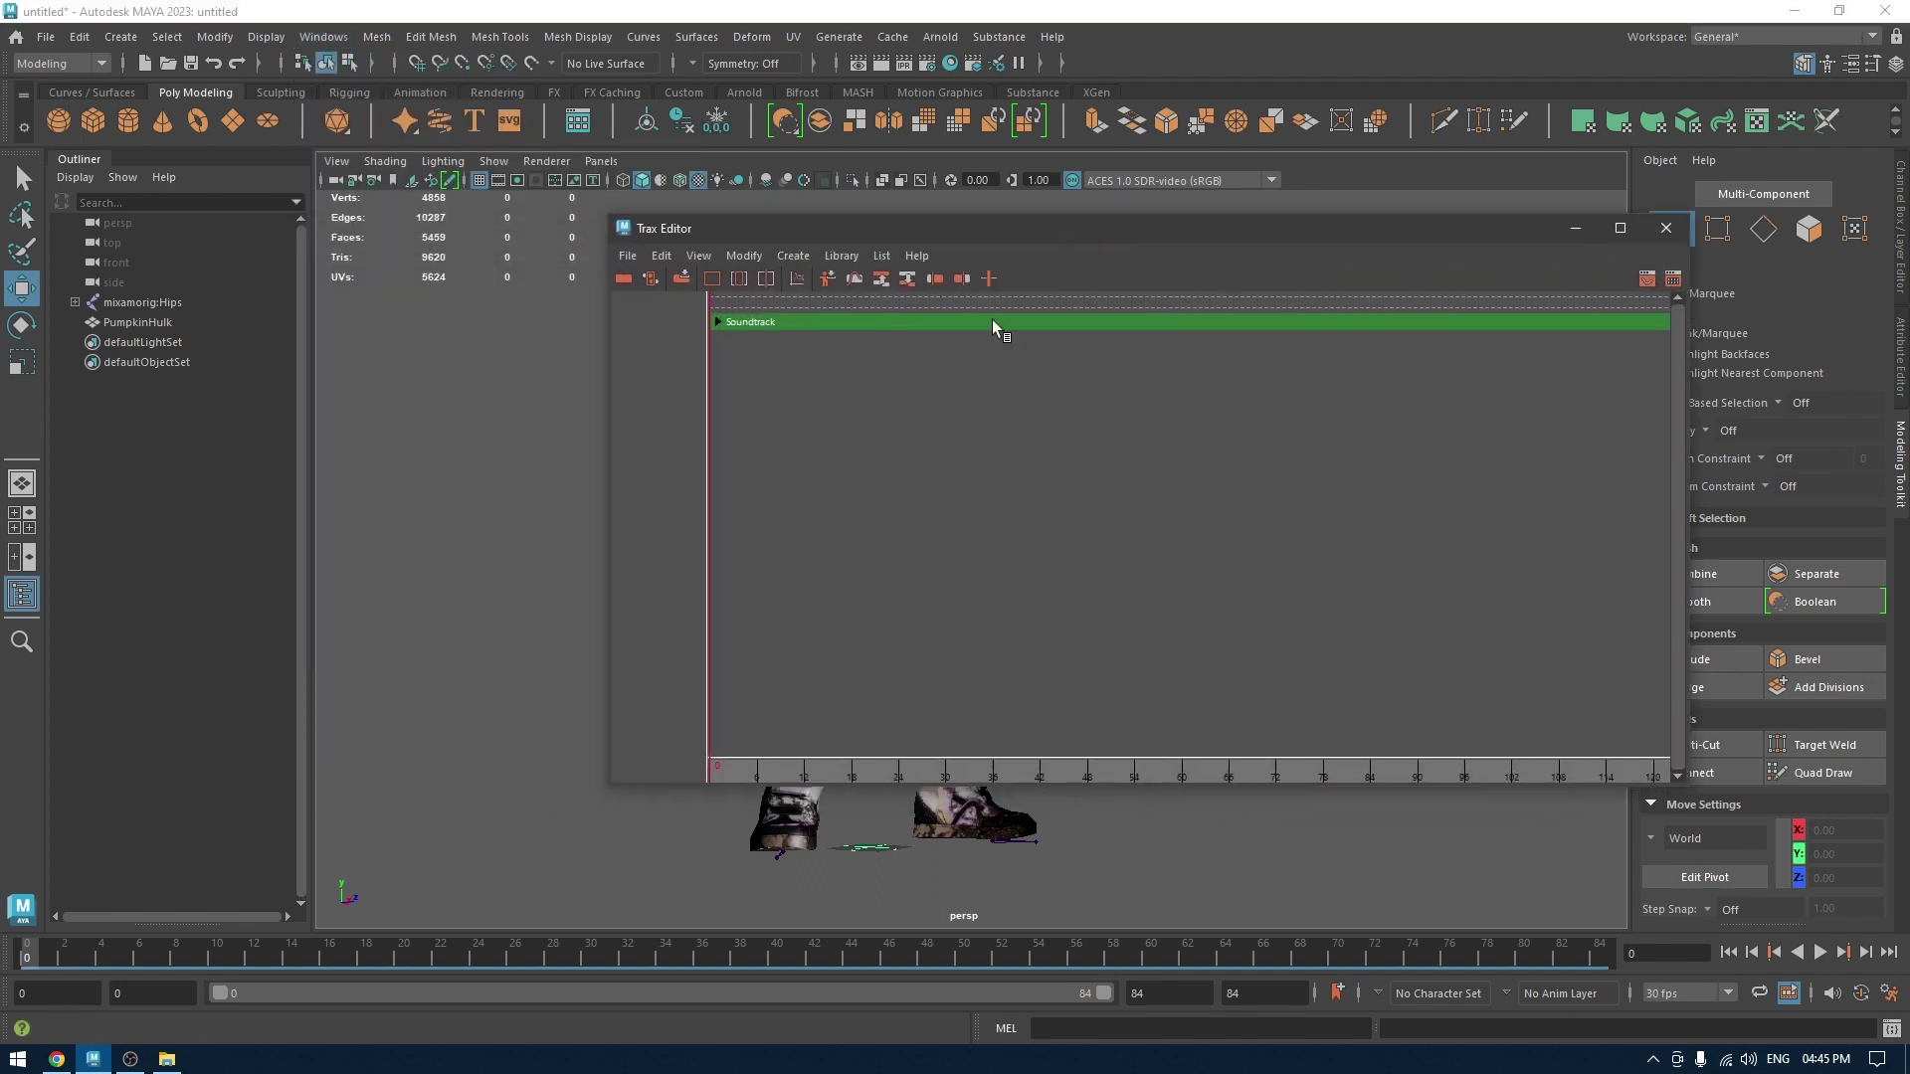
click(144, 302)
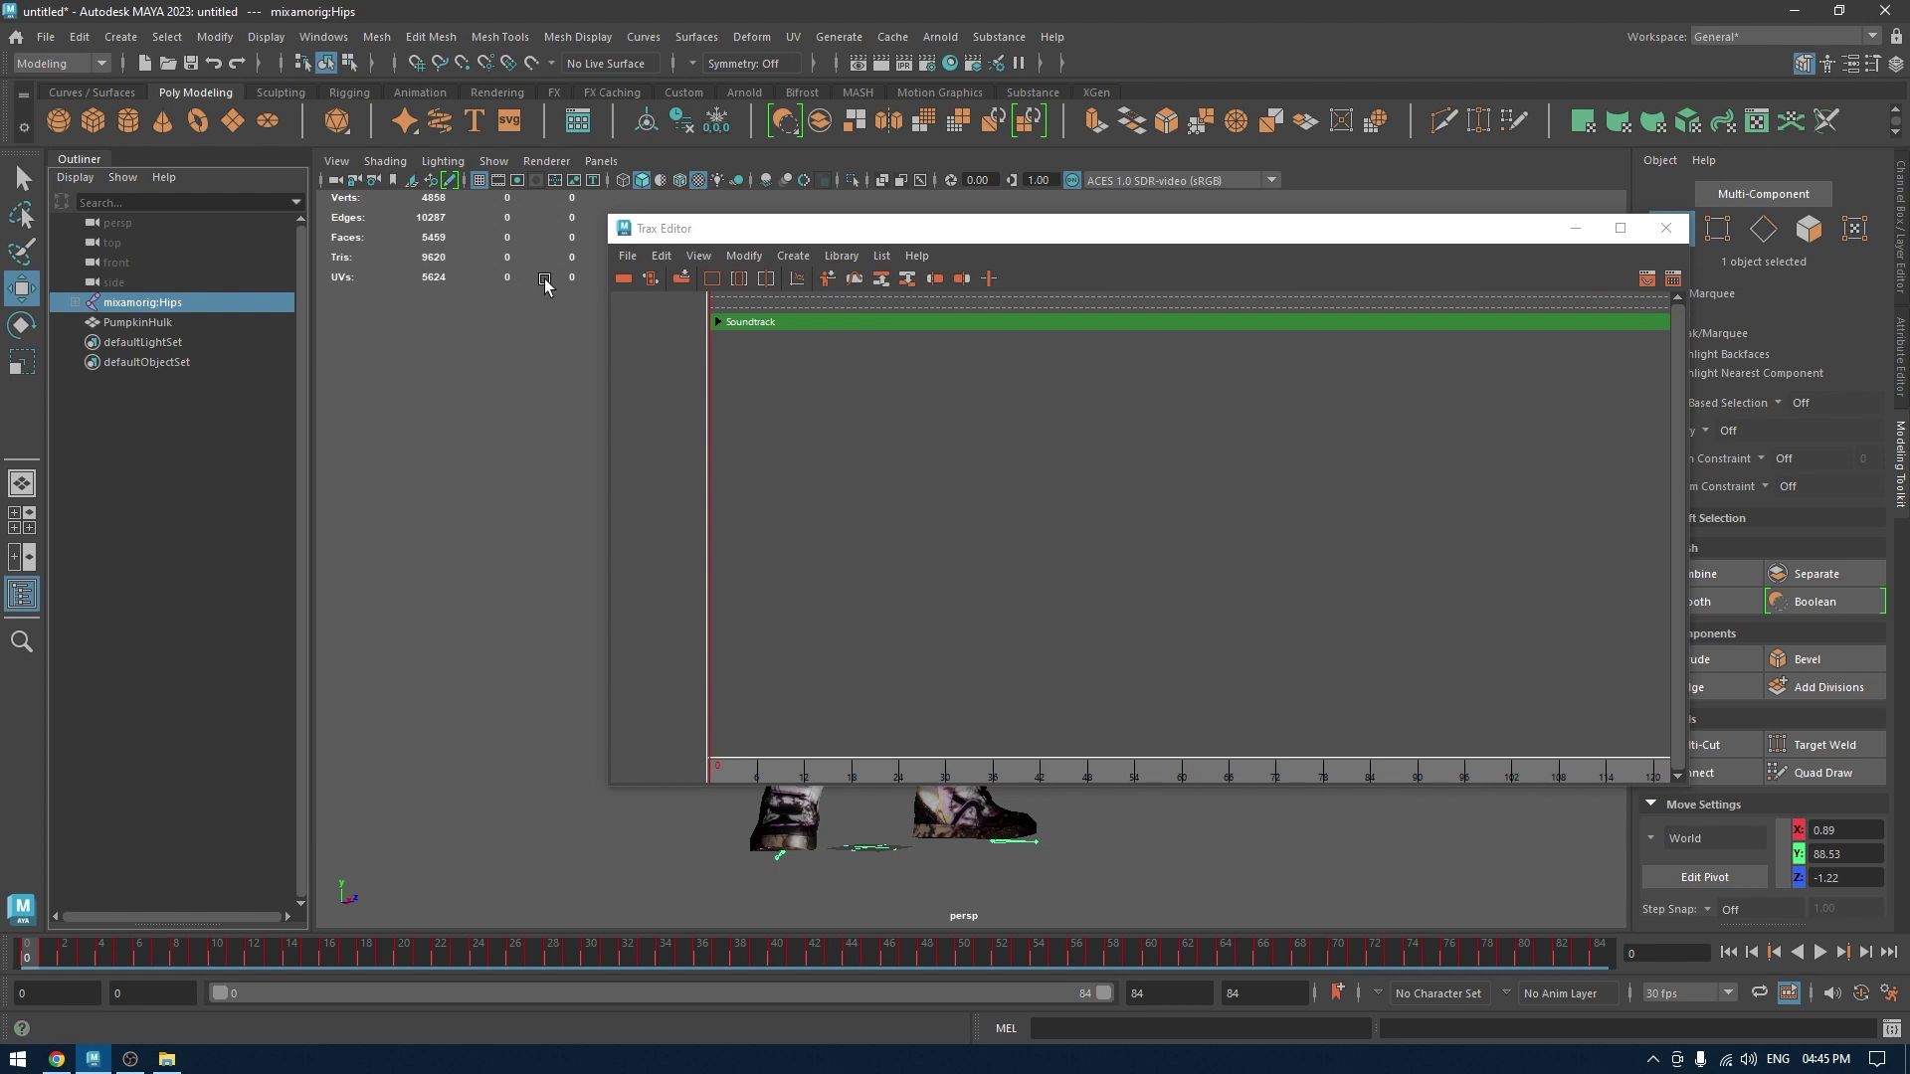
click(74, 302)
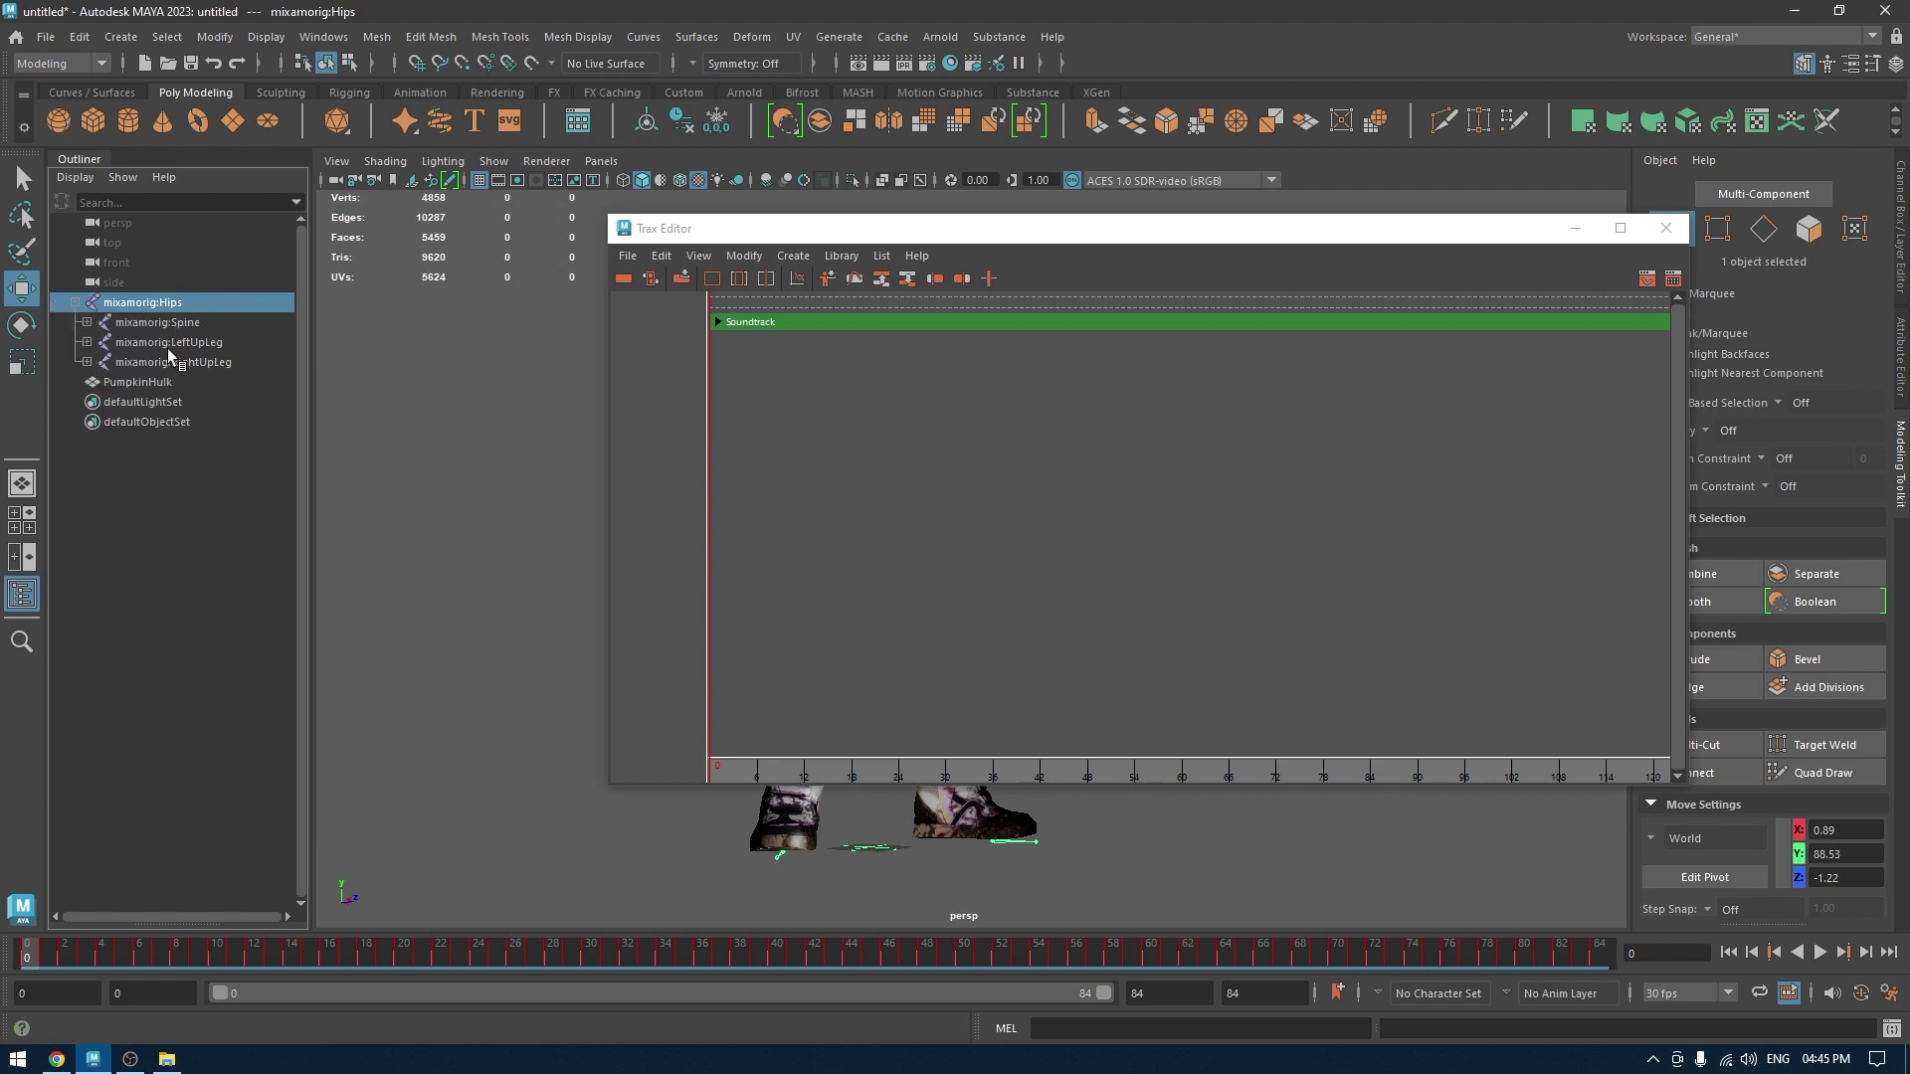
click(793, 255)
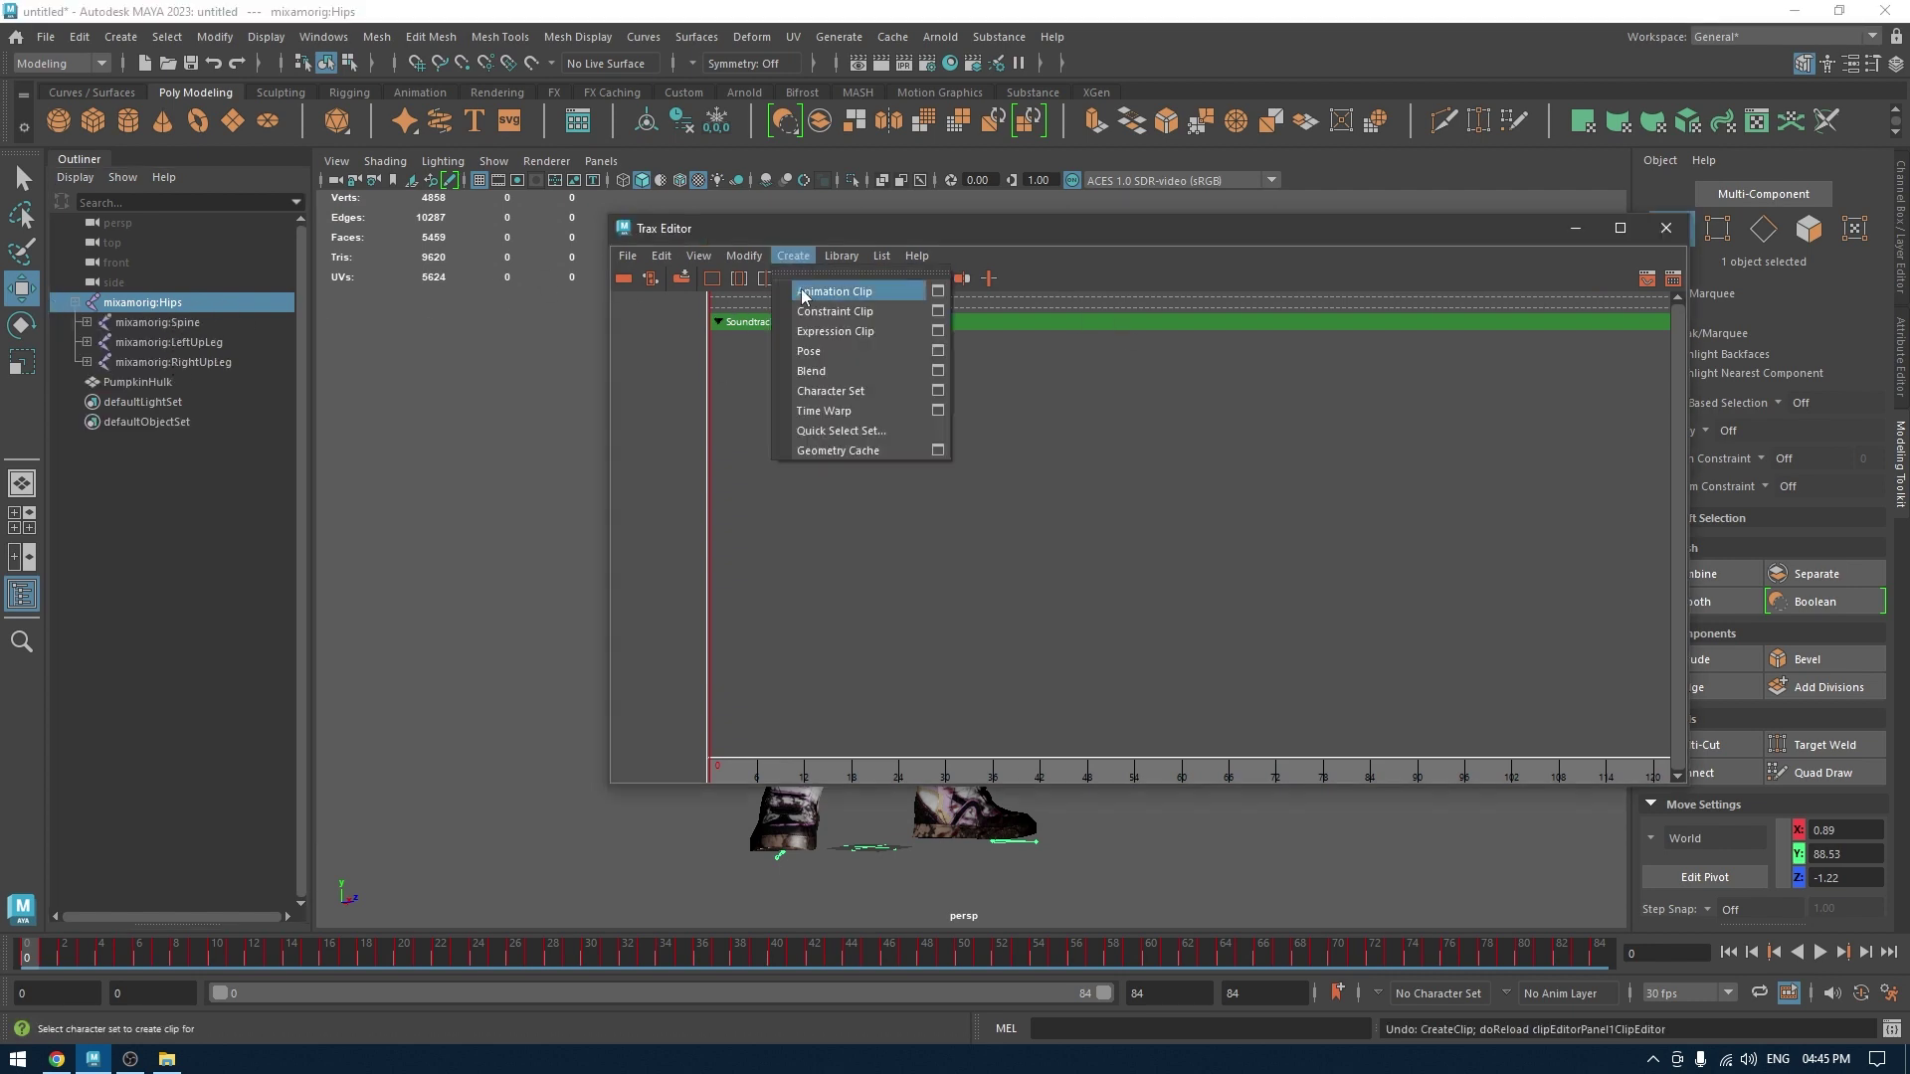
click(841, 291)
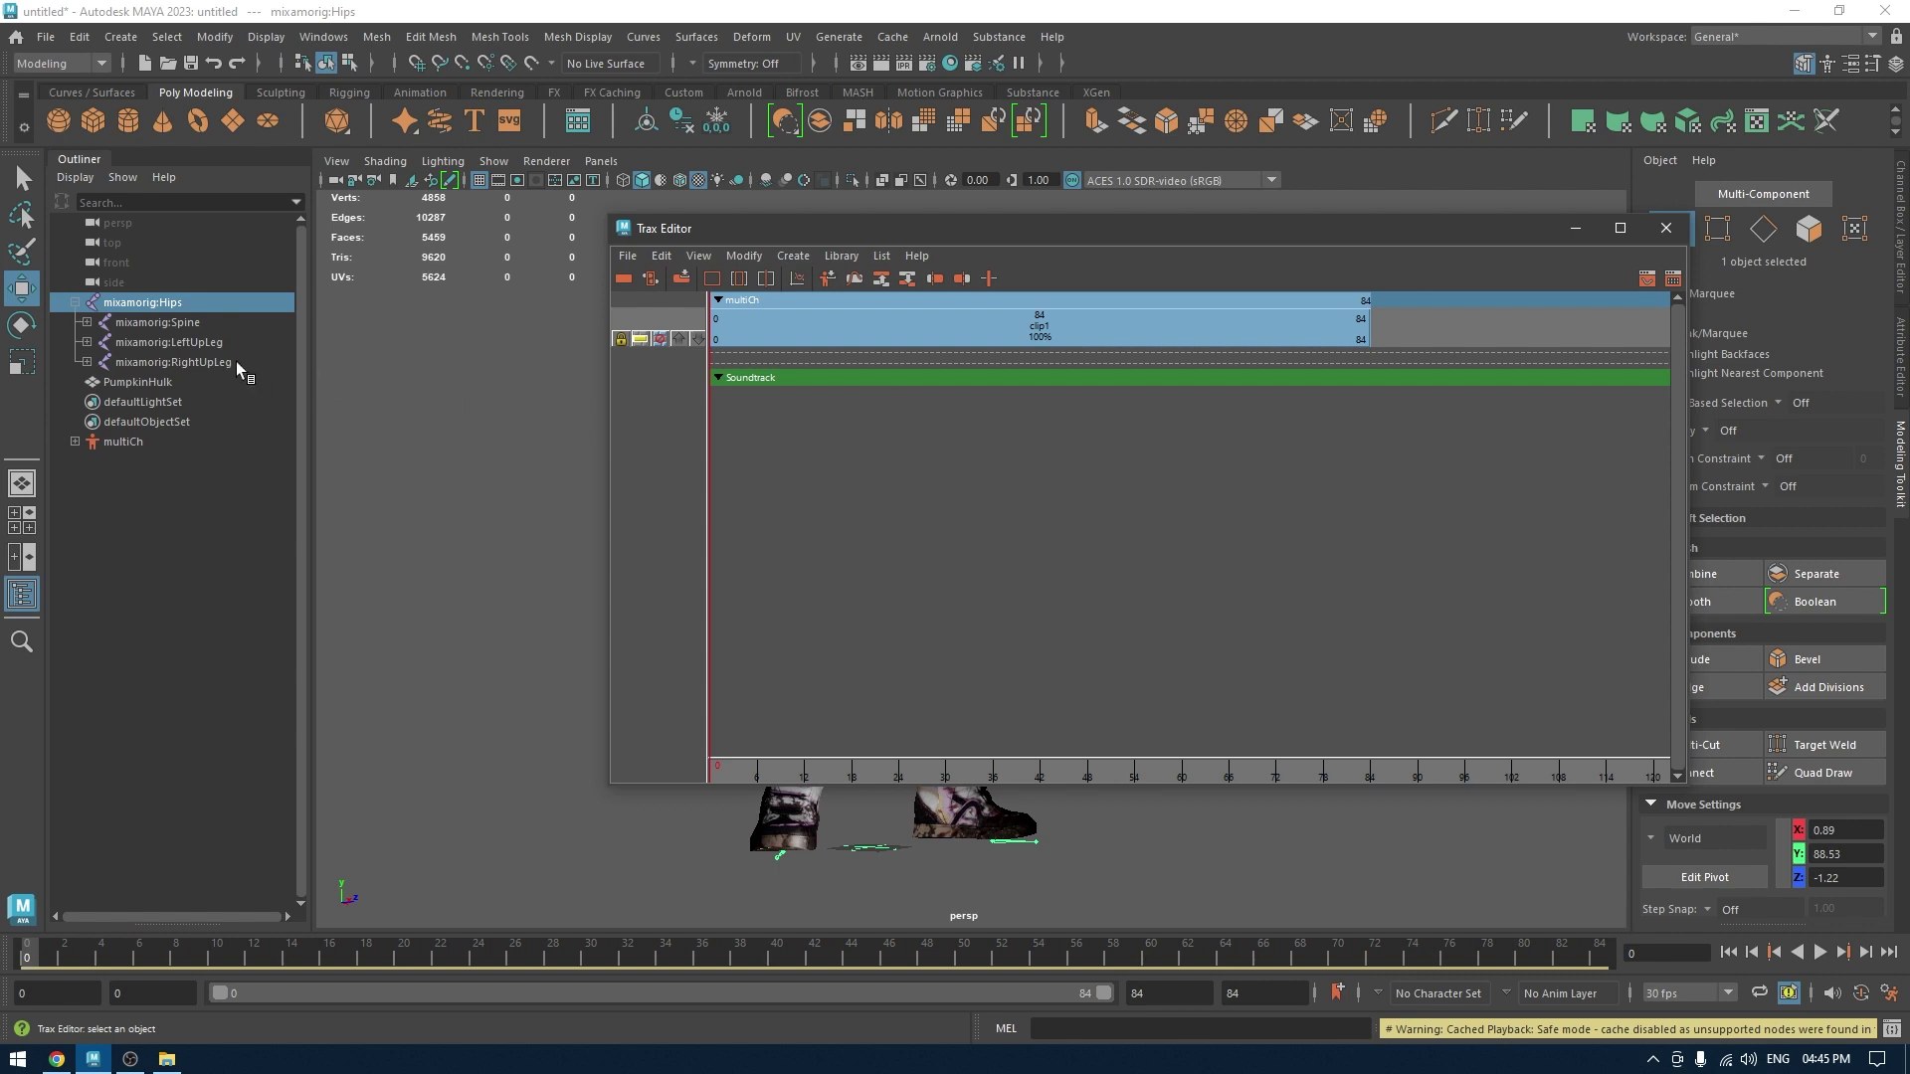
Select clip1, play it back and scrub the current time to frame 10.
click(983, 338)
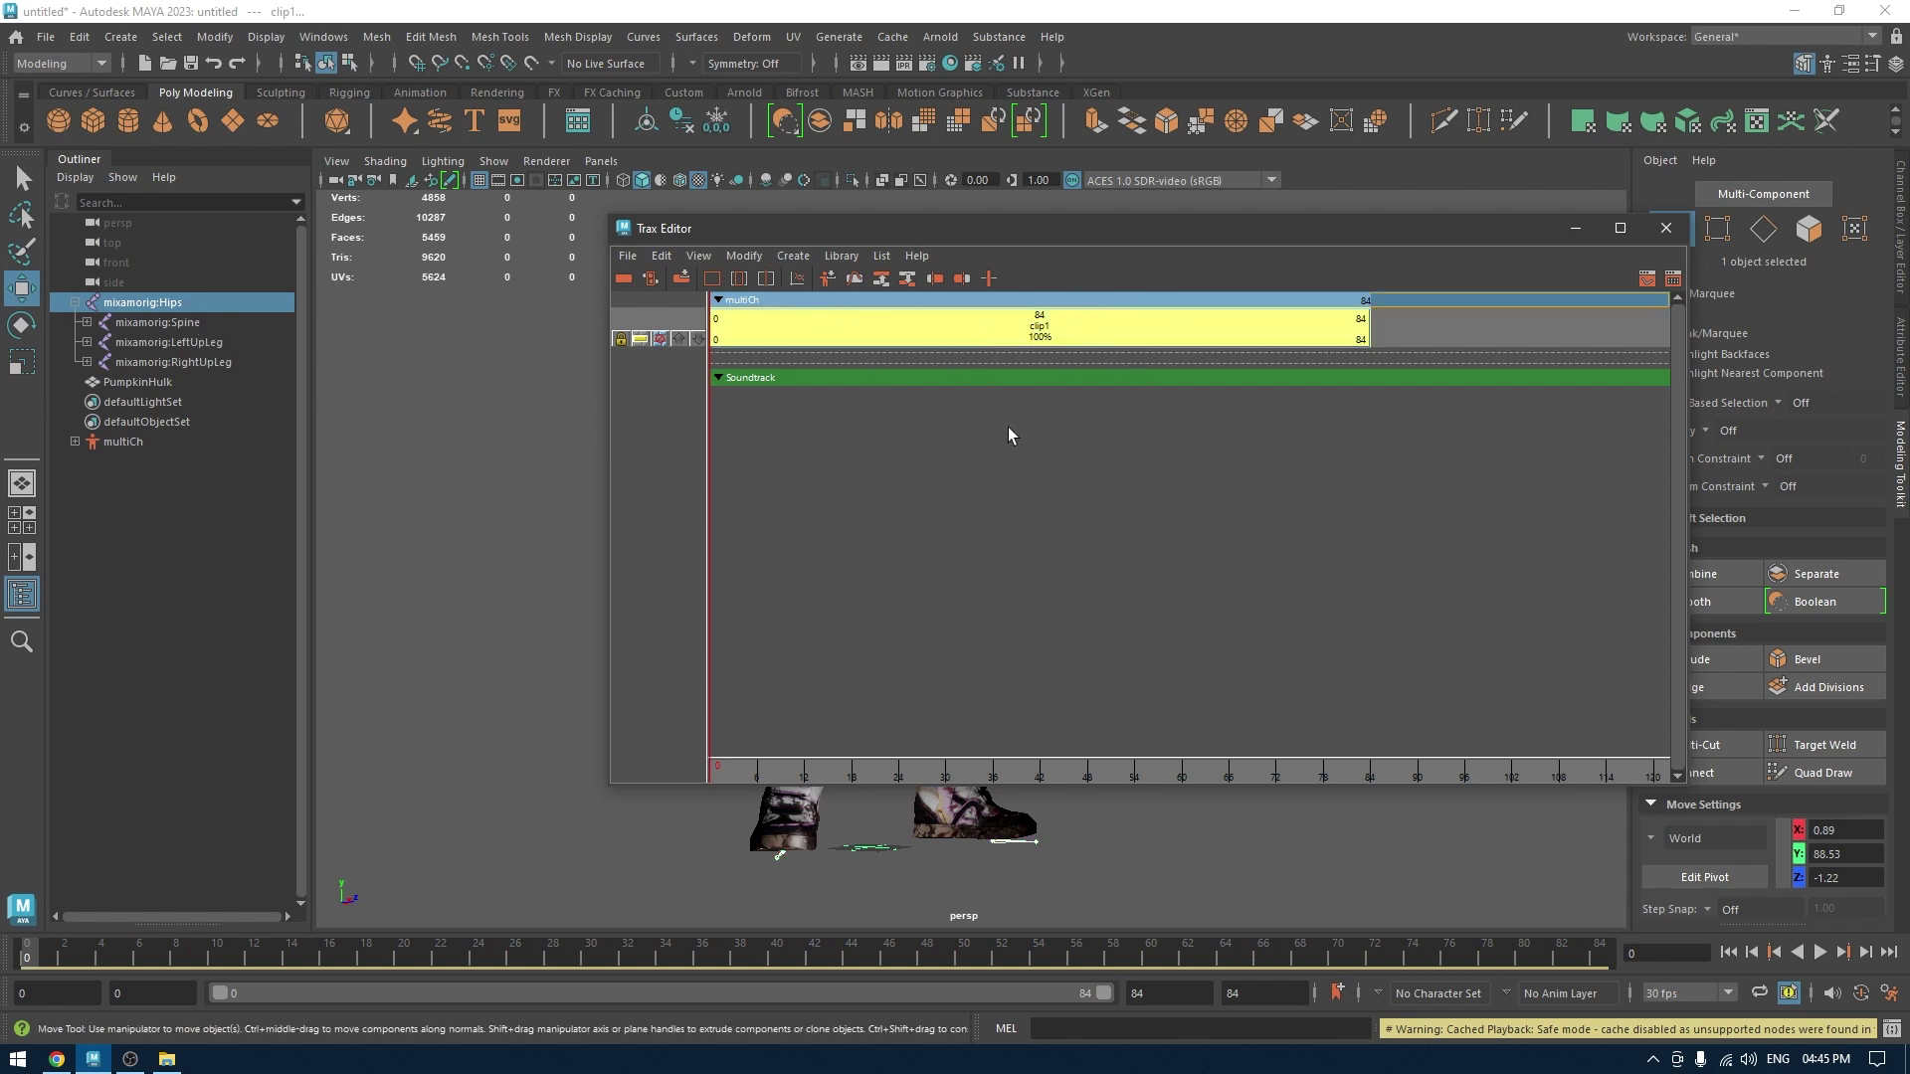
drag(916, 236, 1417, 245)
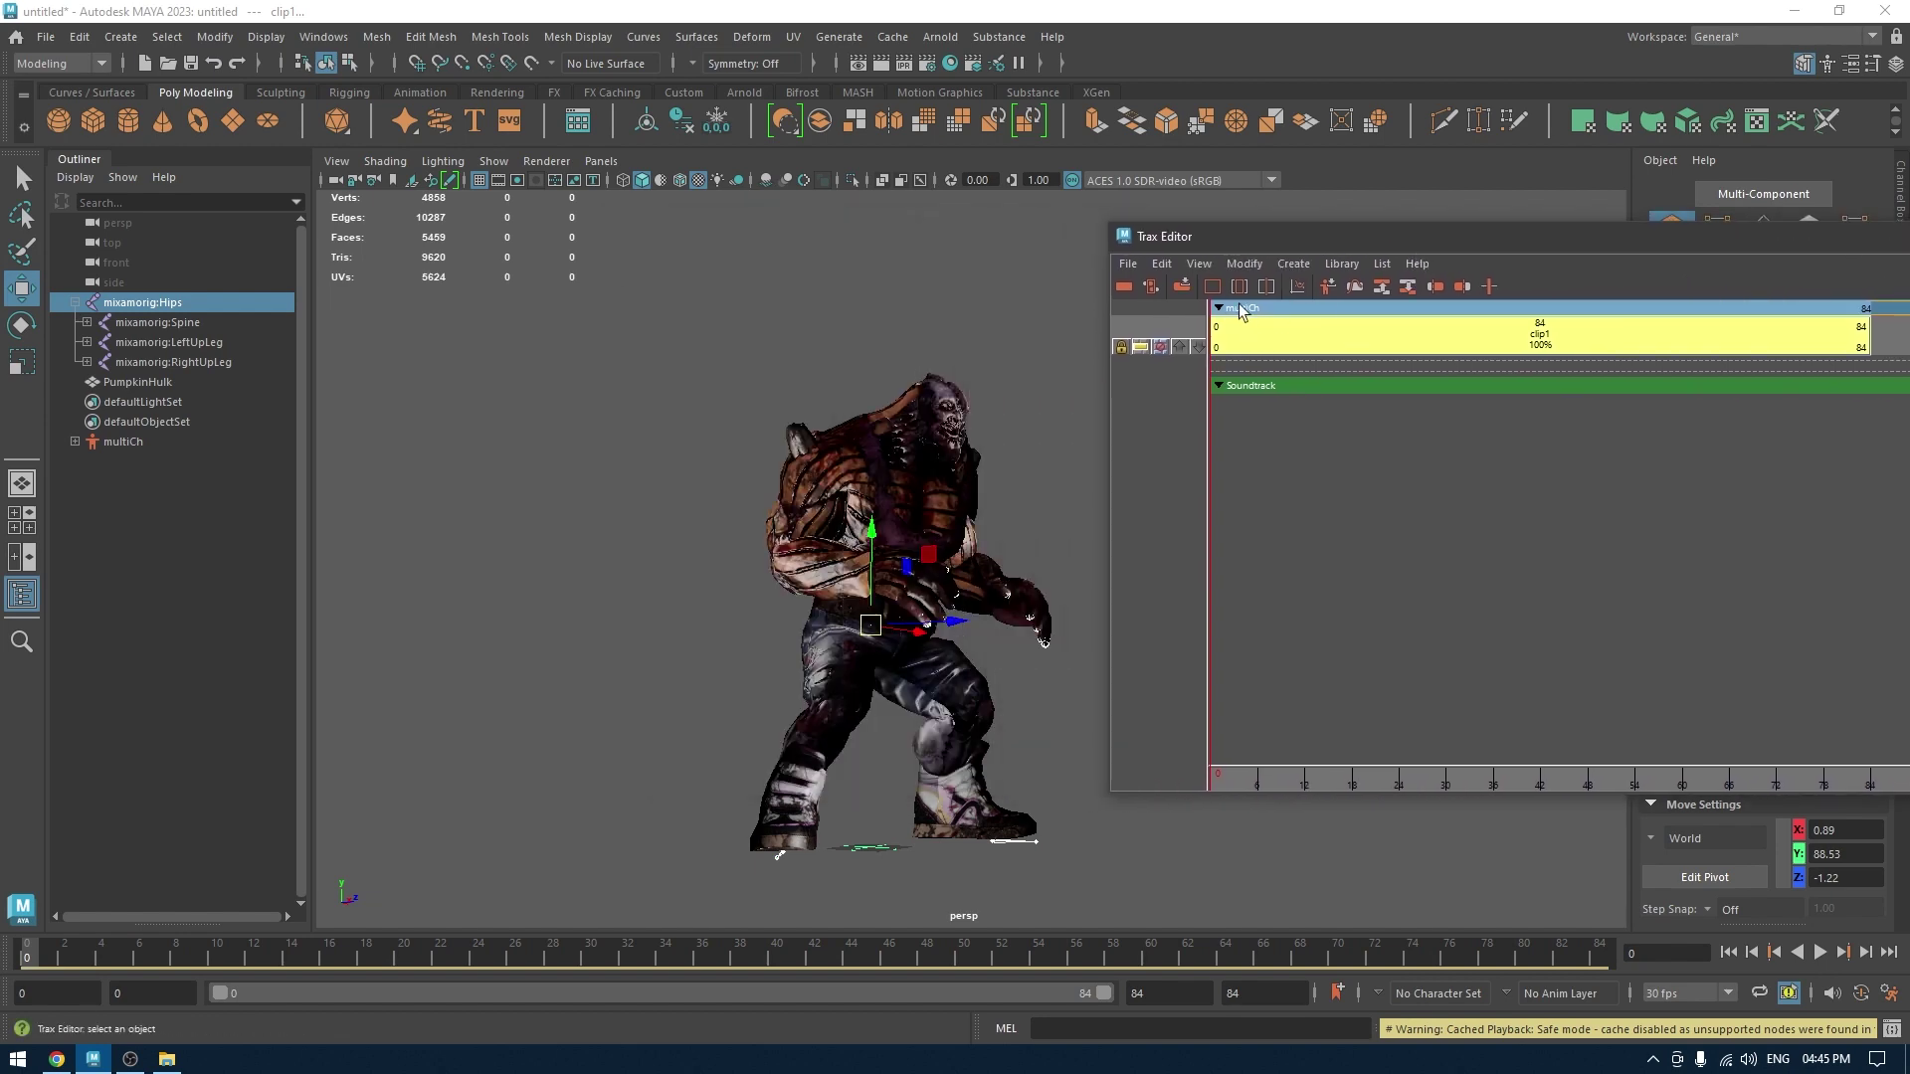
key(alt+v)
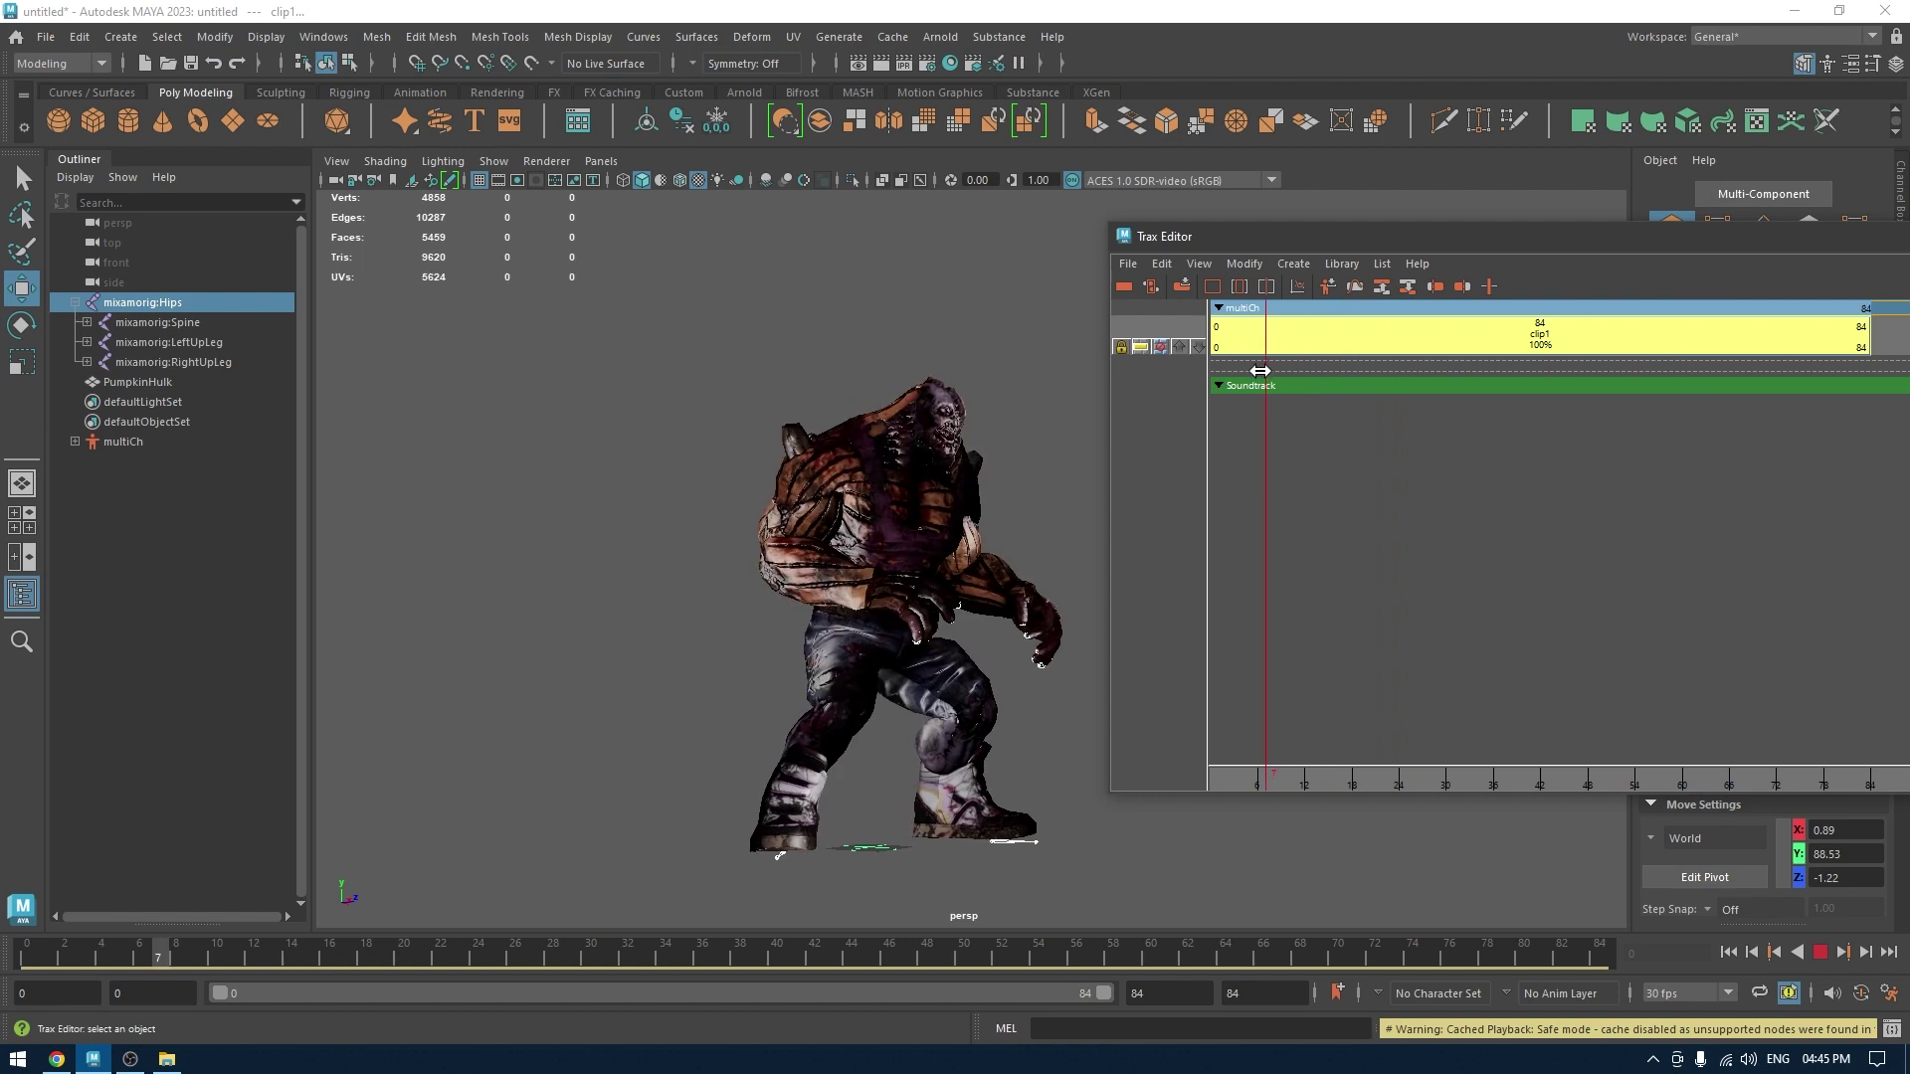
drag(1257, 379, 1191, 382)
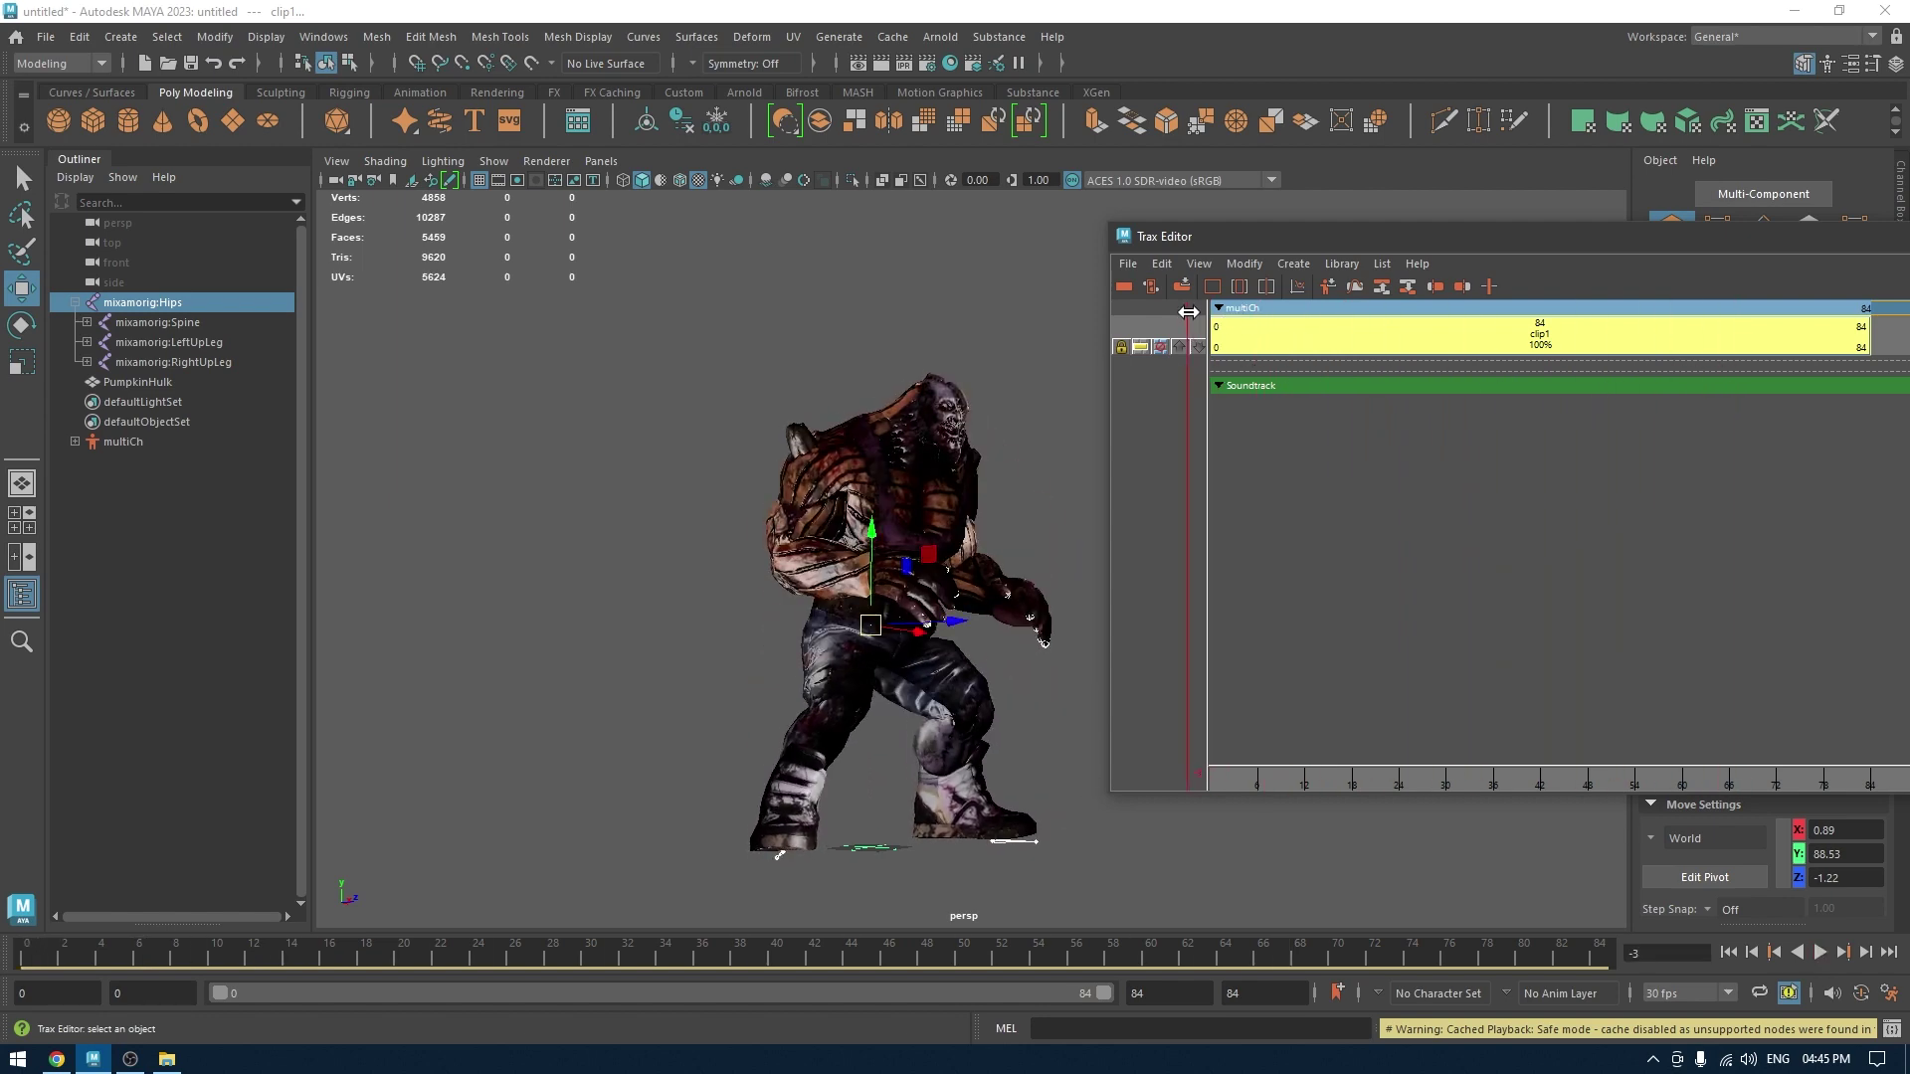
drag(1196, 317, 1283, 328)
drag(1332, 244, 1209, 299)
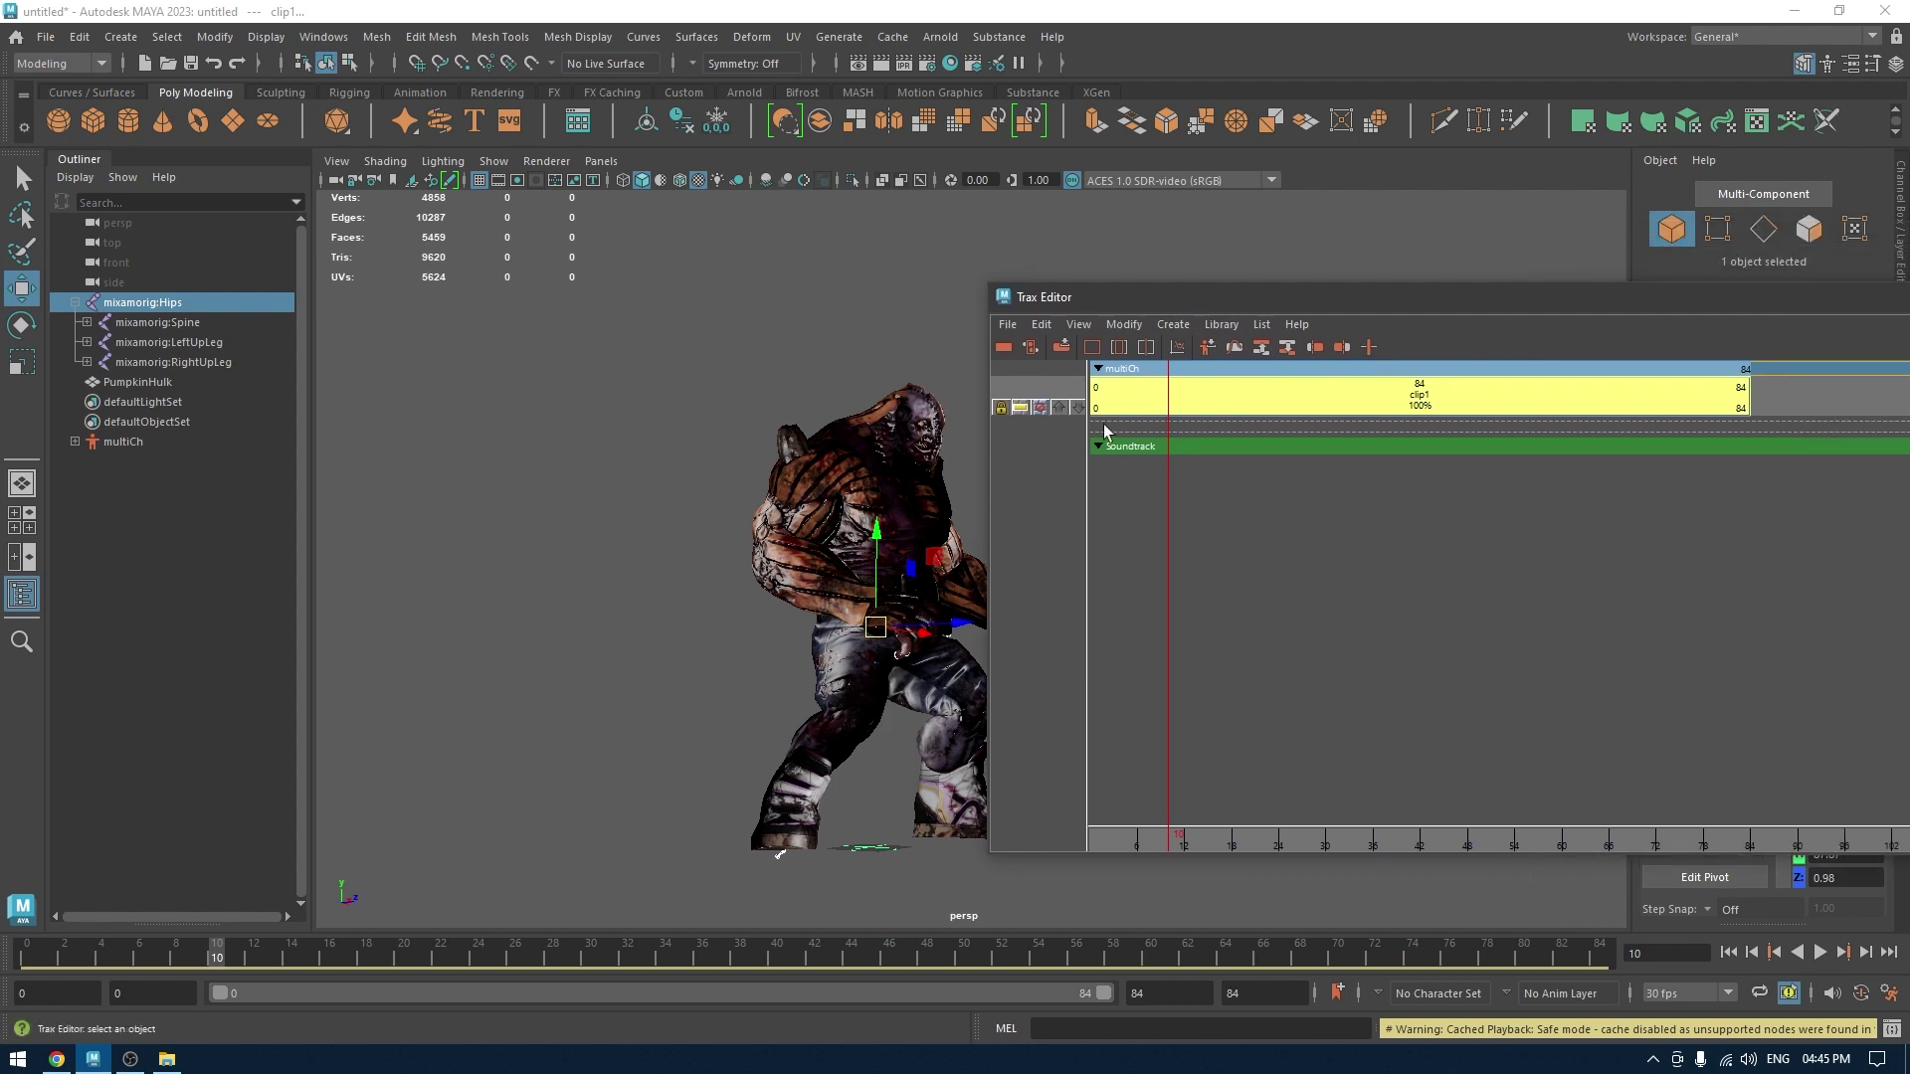
Export clip1 as the Maya ASCII clip 'Scream_animation' into the clips folder, then close Trax.
click(1007, 326)
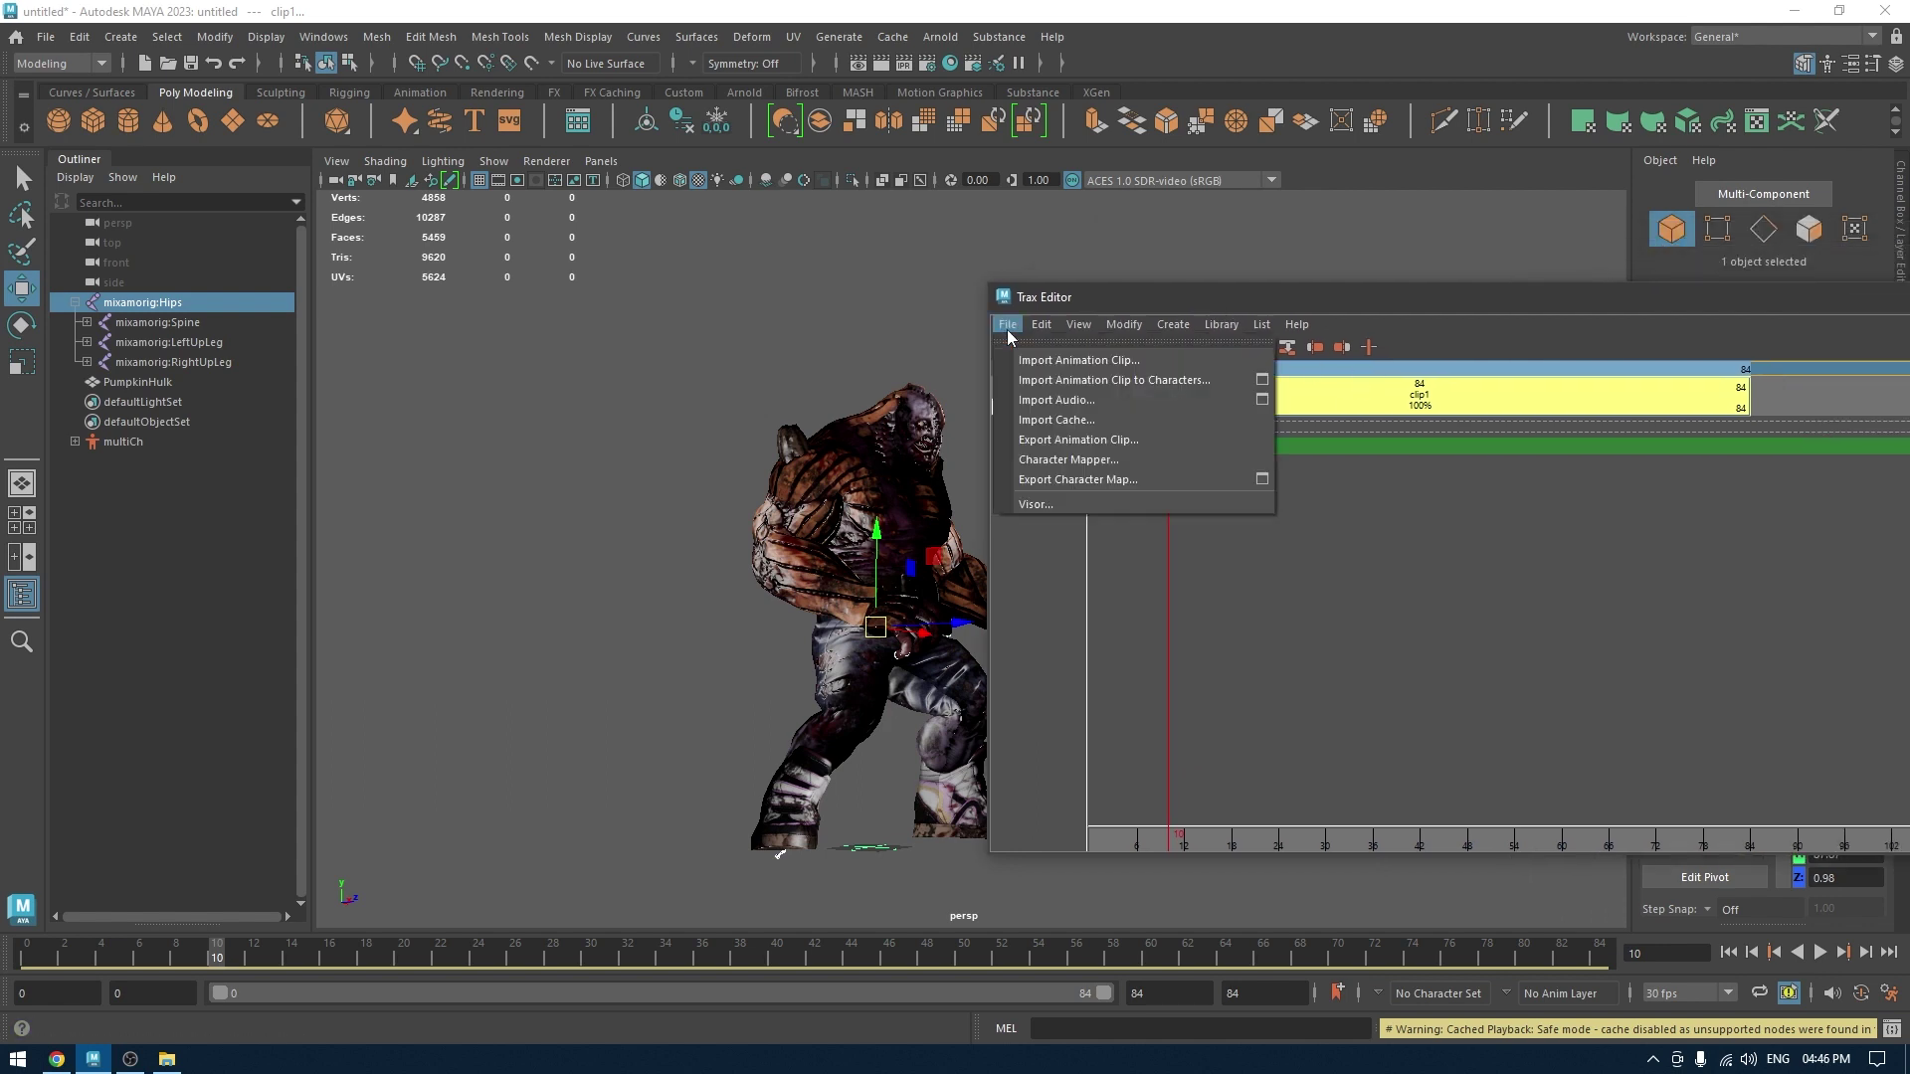
click(1148, 446)
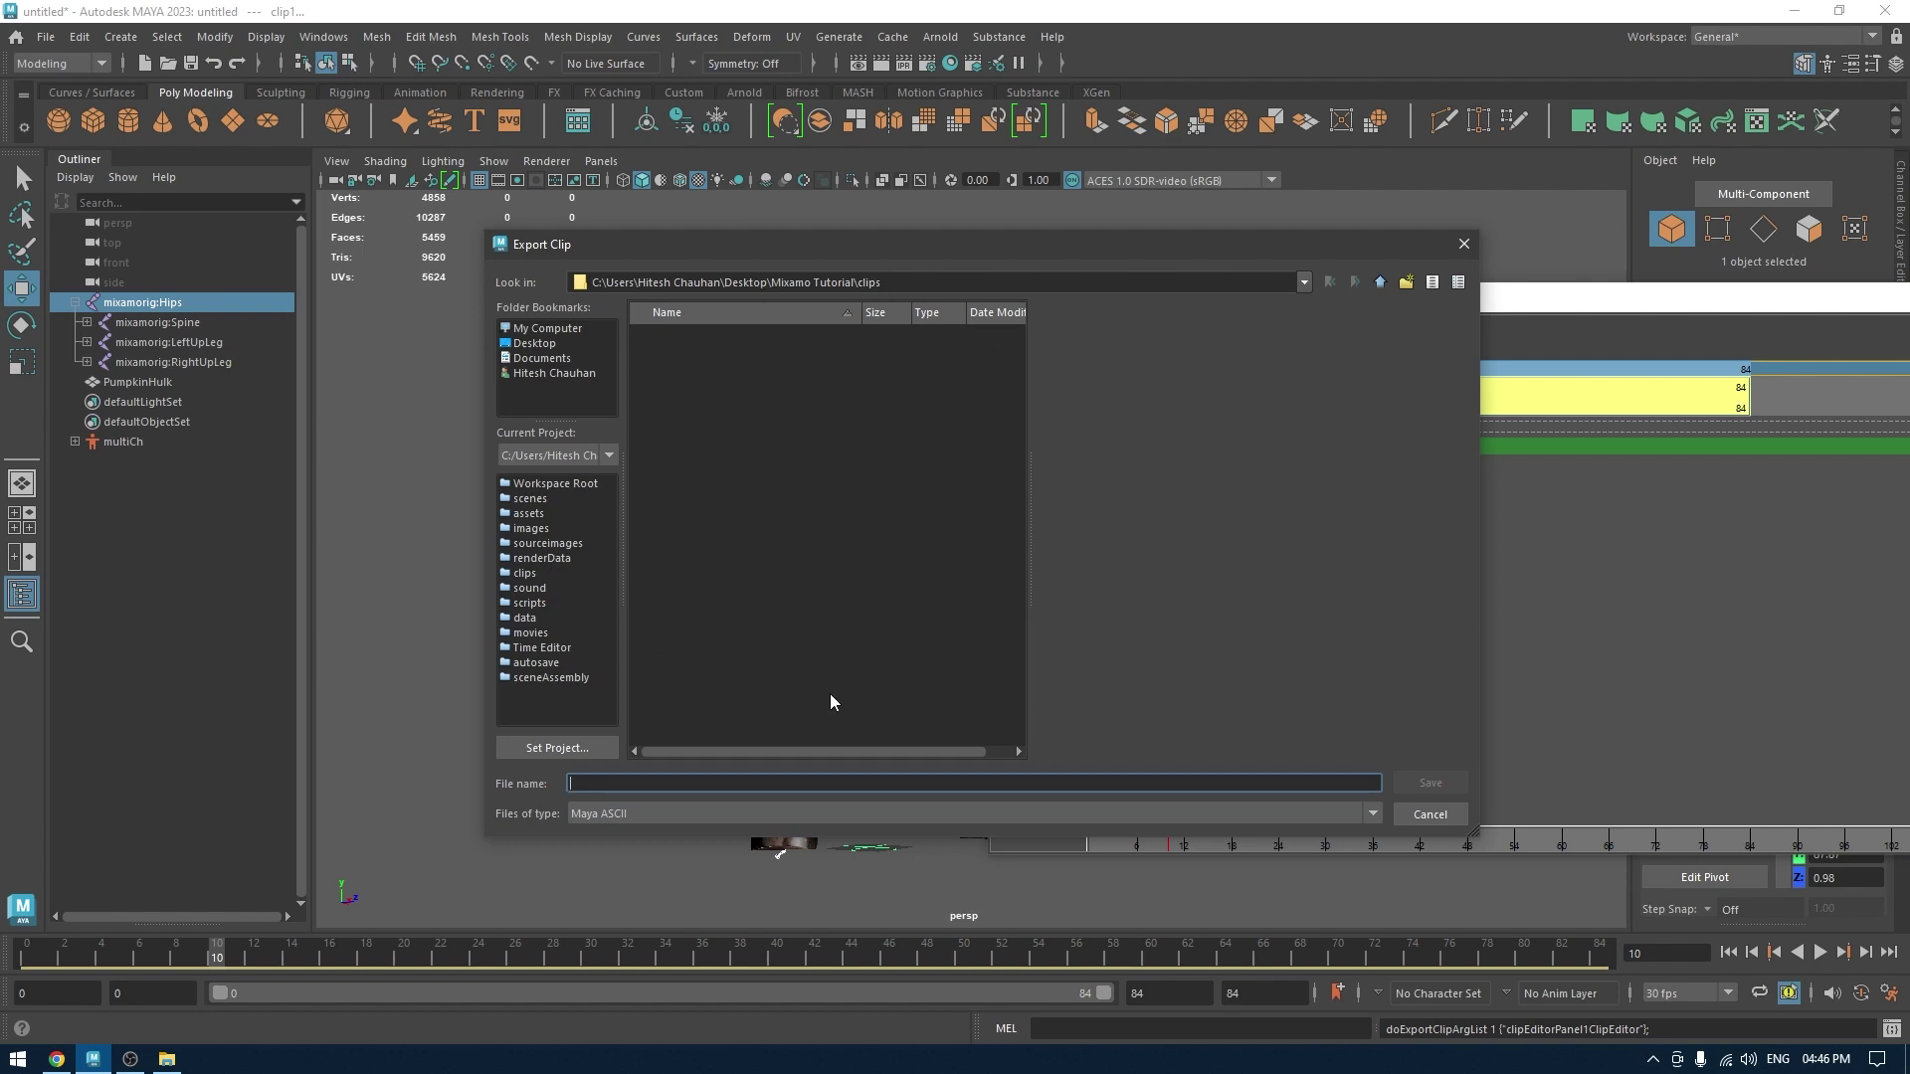
drag(871, 249, 903, 302)
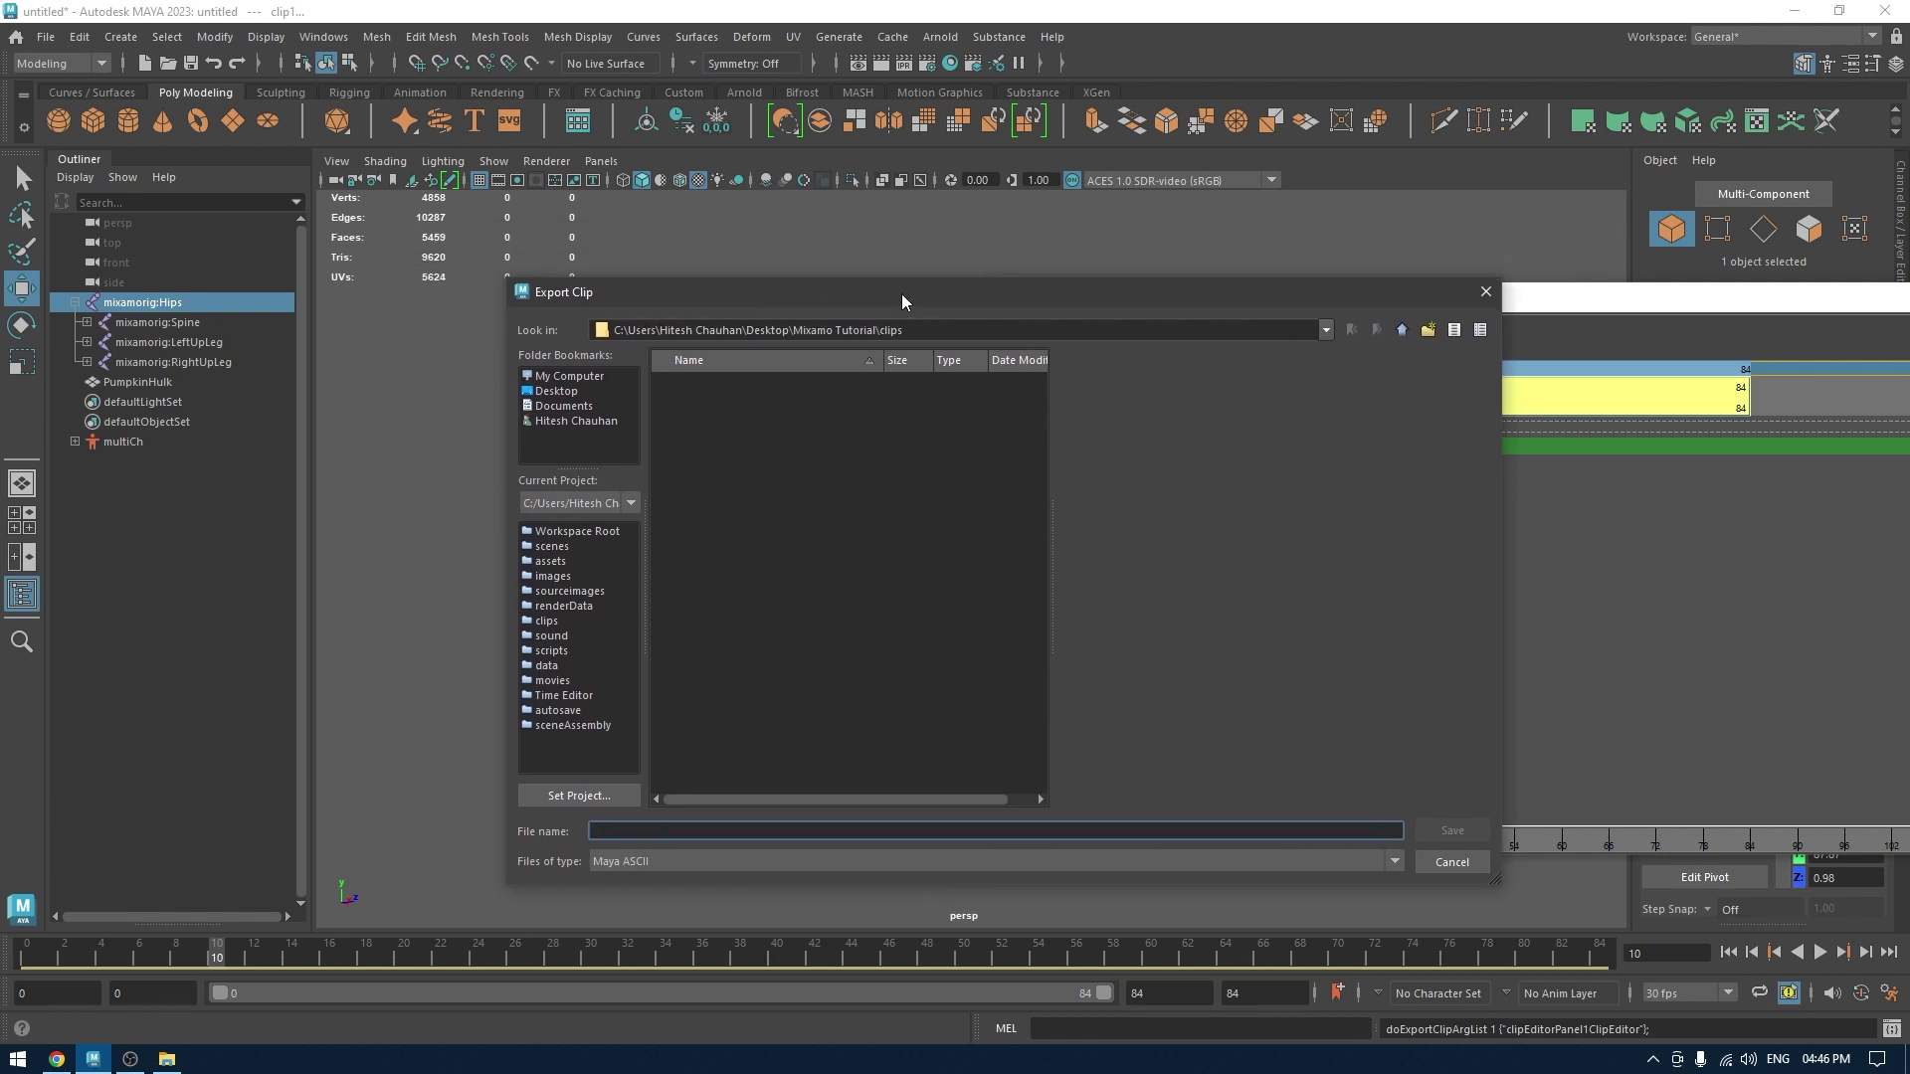
text(sc)
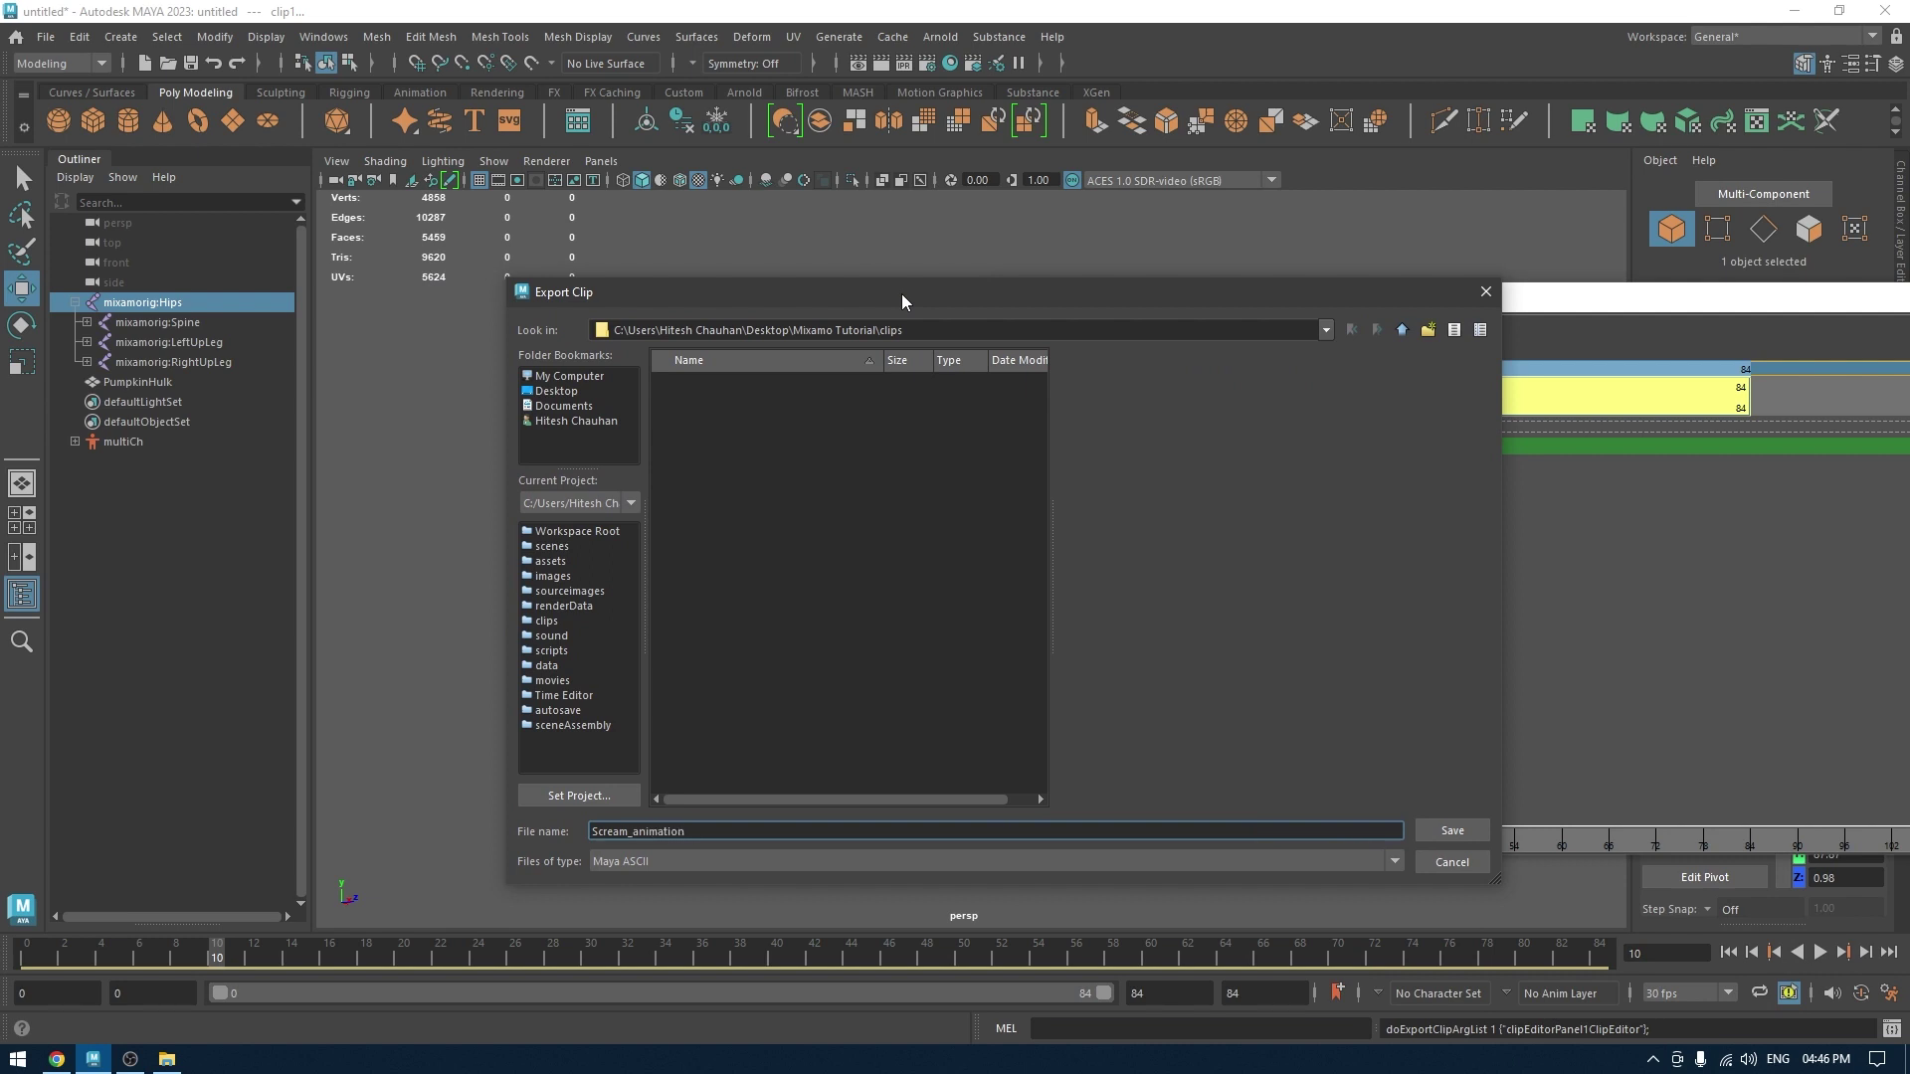
text(ream_animation)
key(Return)
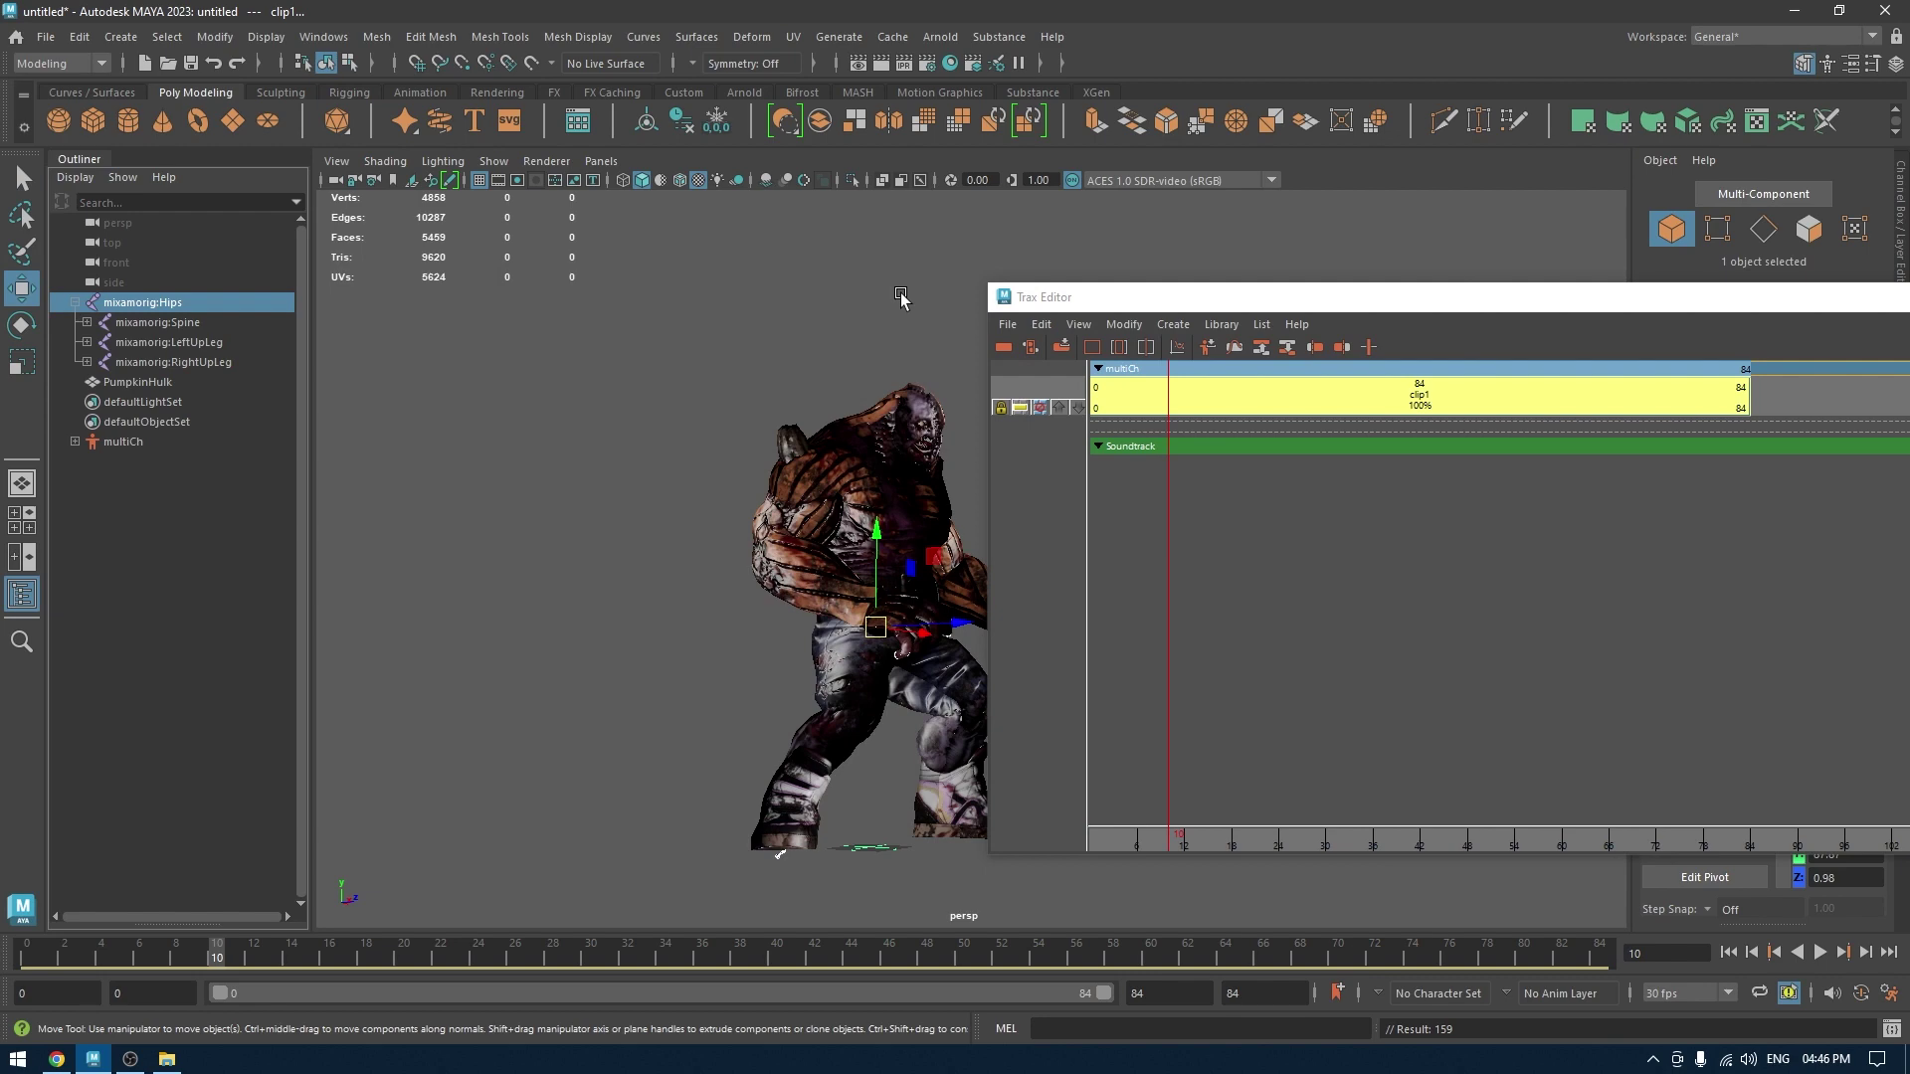
drag(1390, 308, 1130, 260)
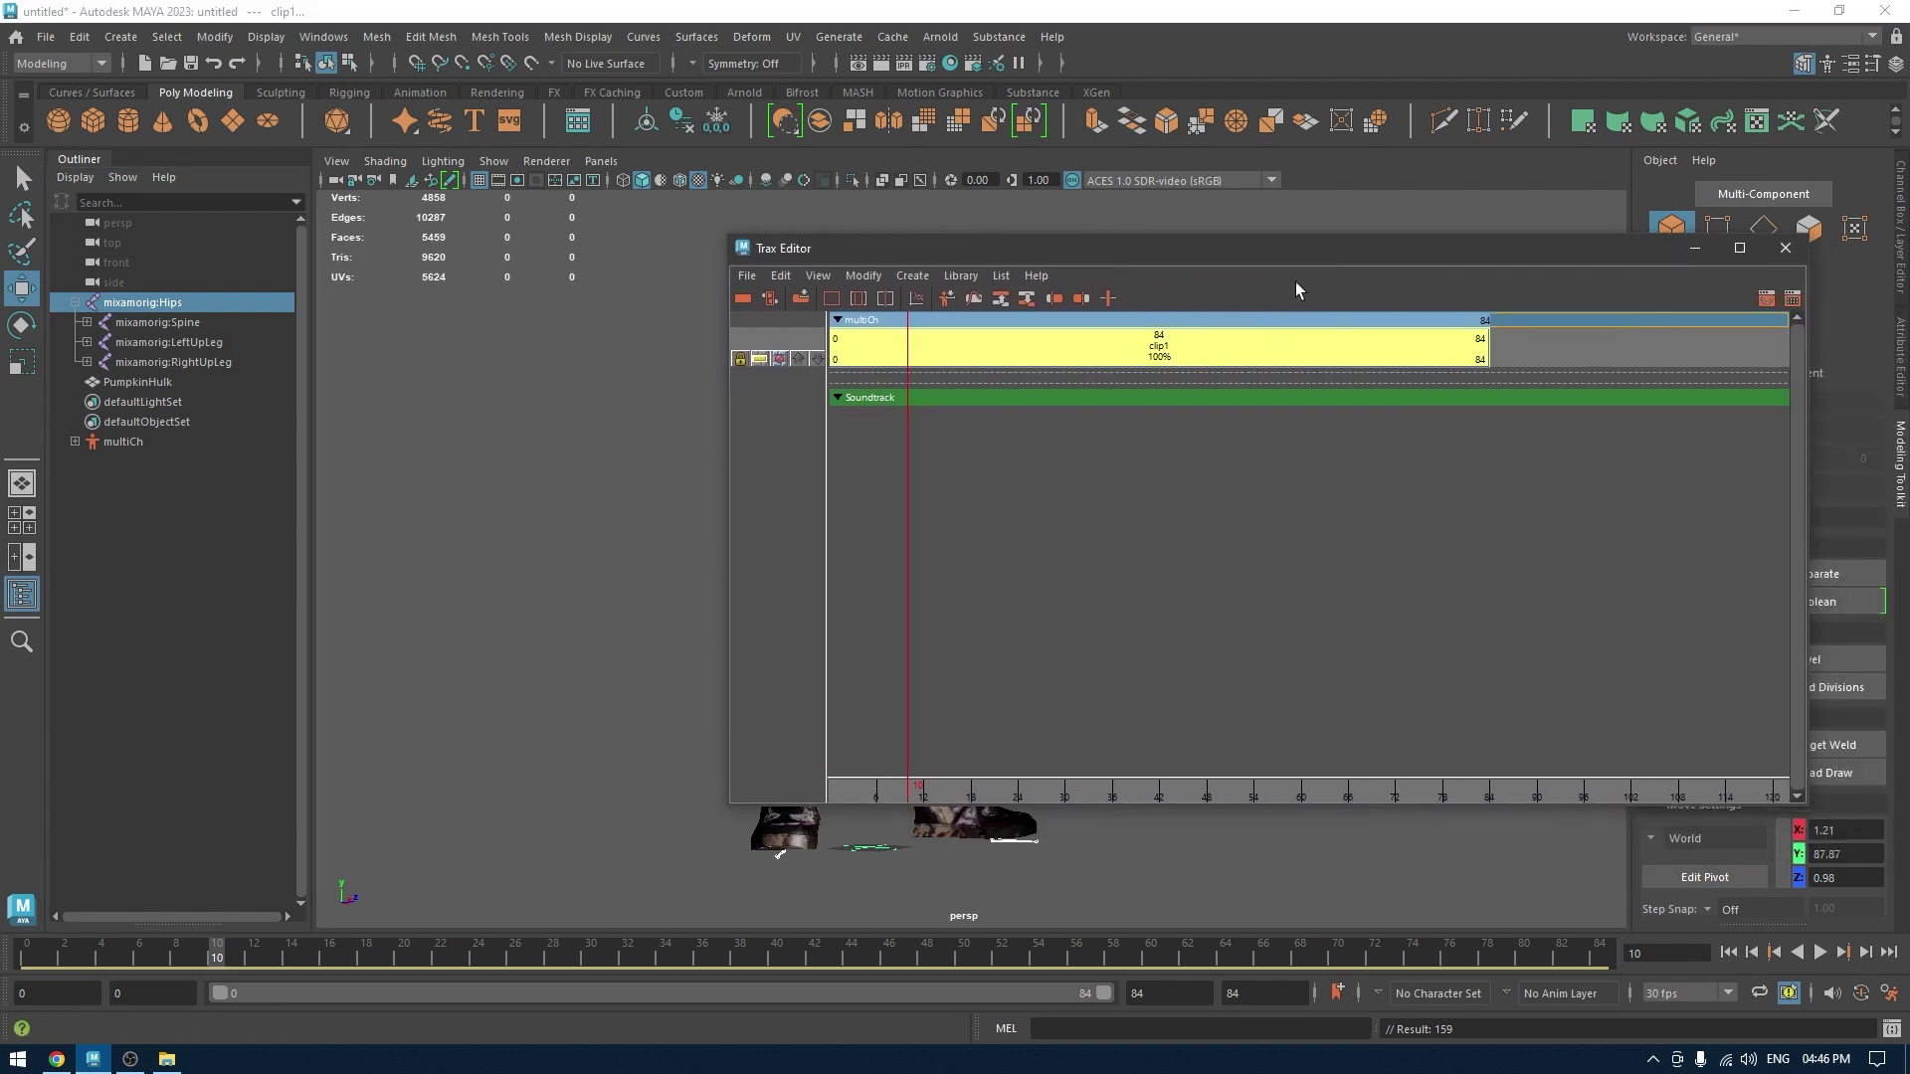
click(1785, 248)
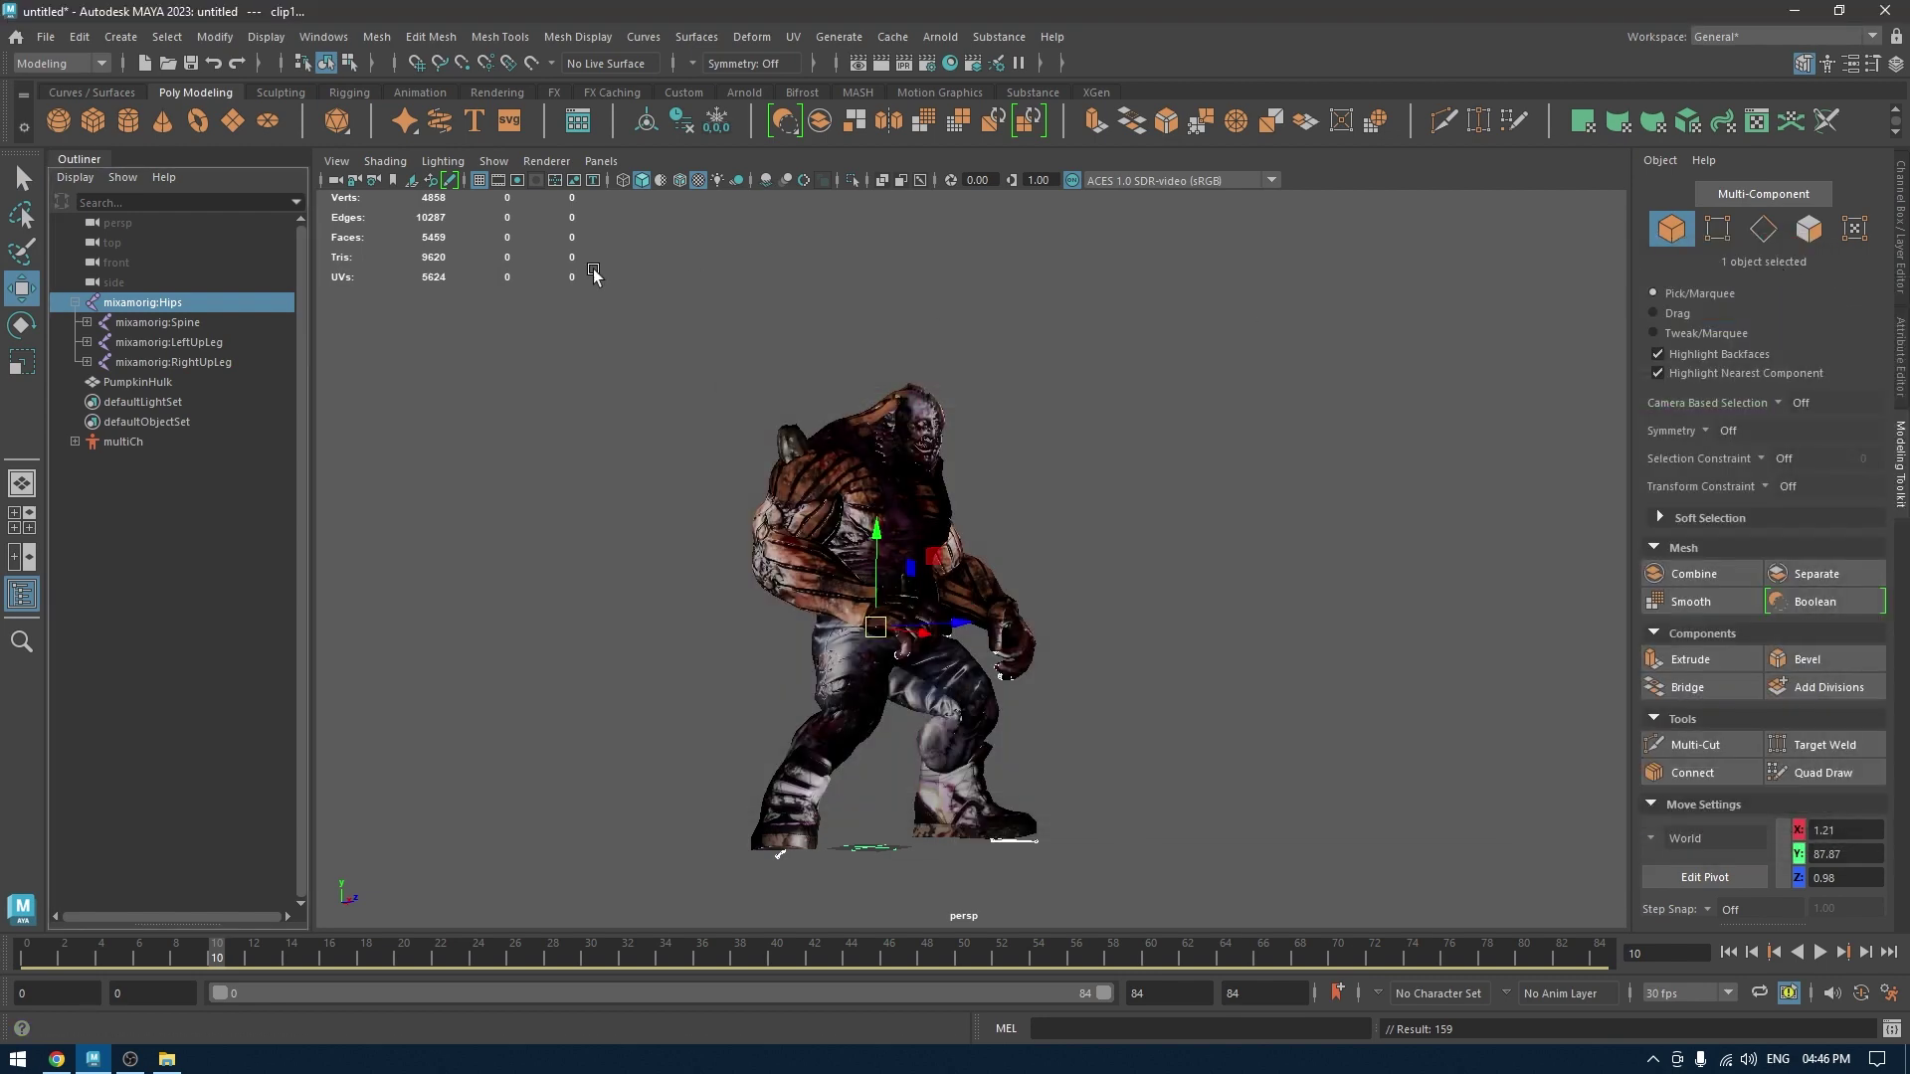
Import Jumping Down.fbx into the current scene.
click(46, 37)
click(127, 254)
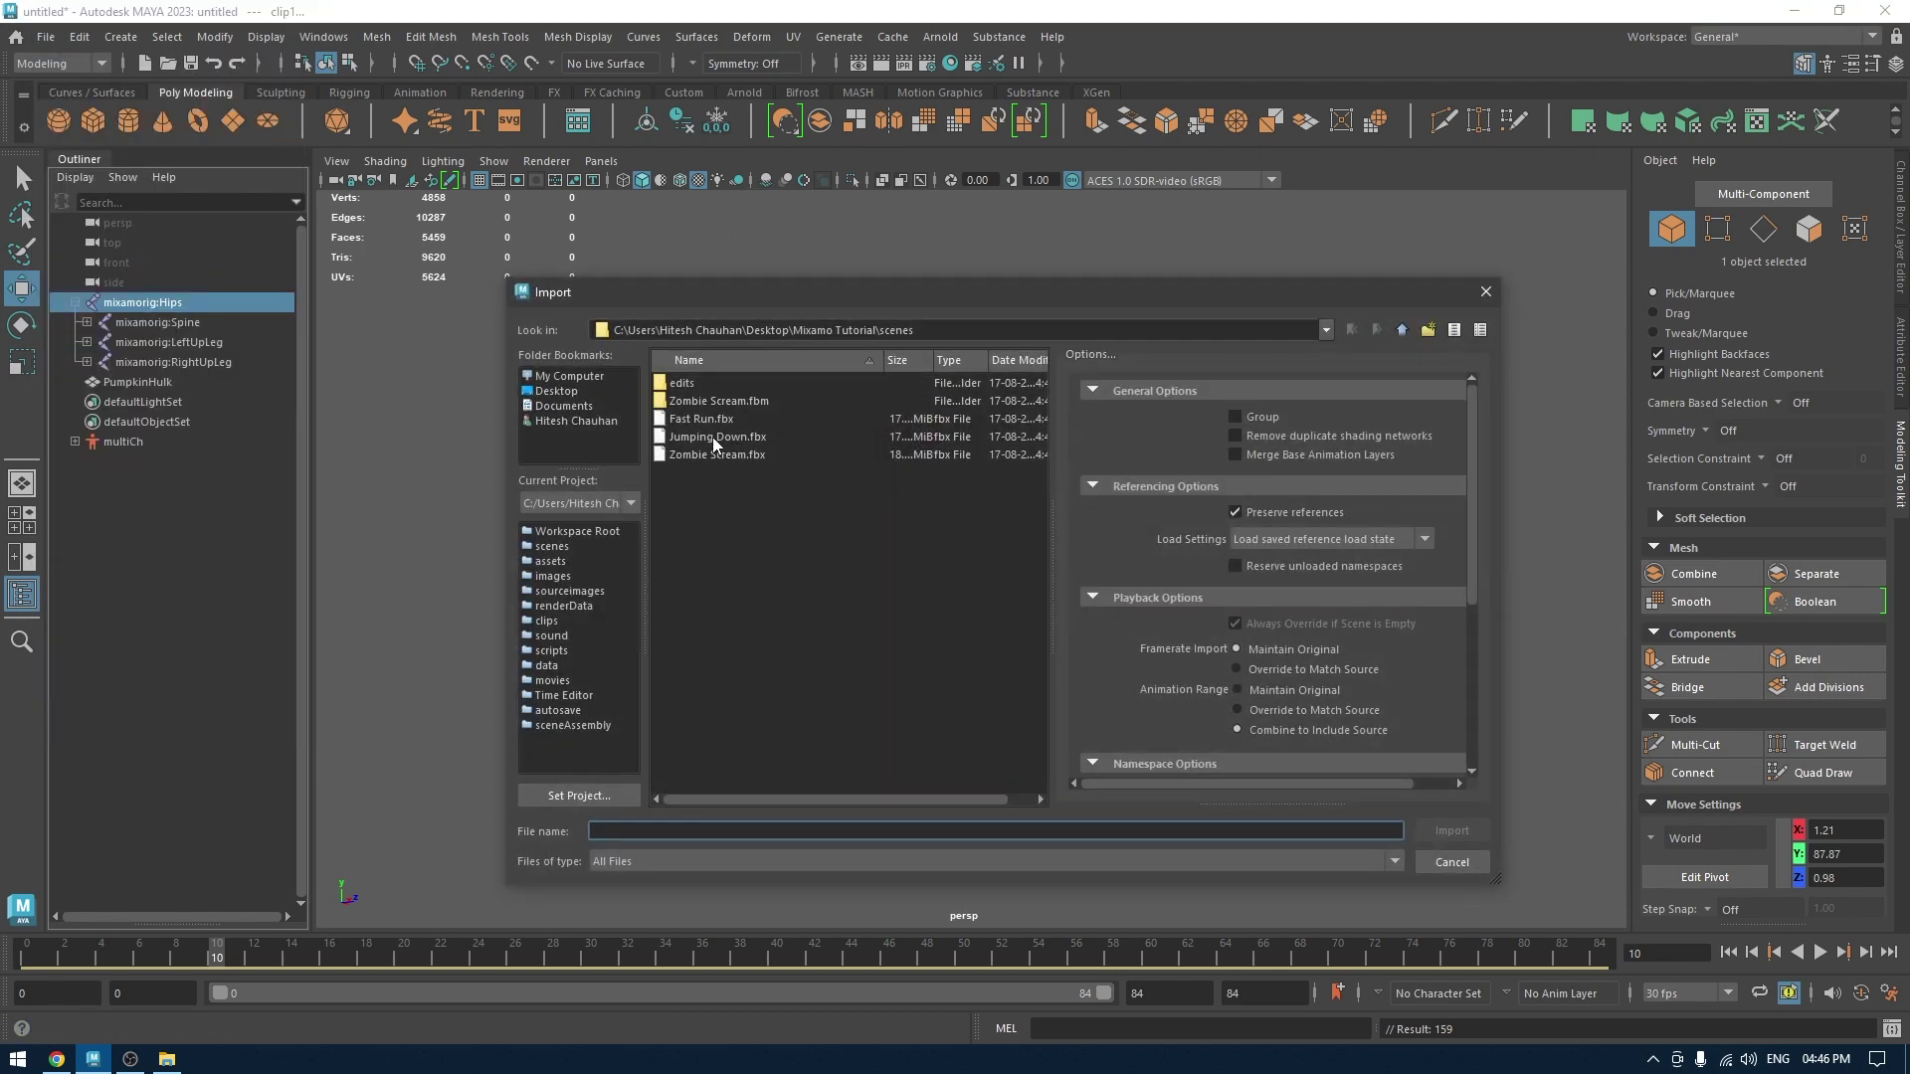
click(714, 438)
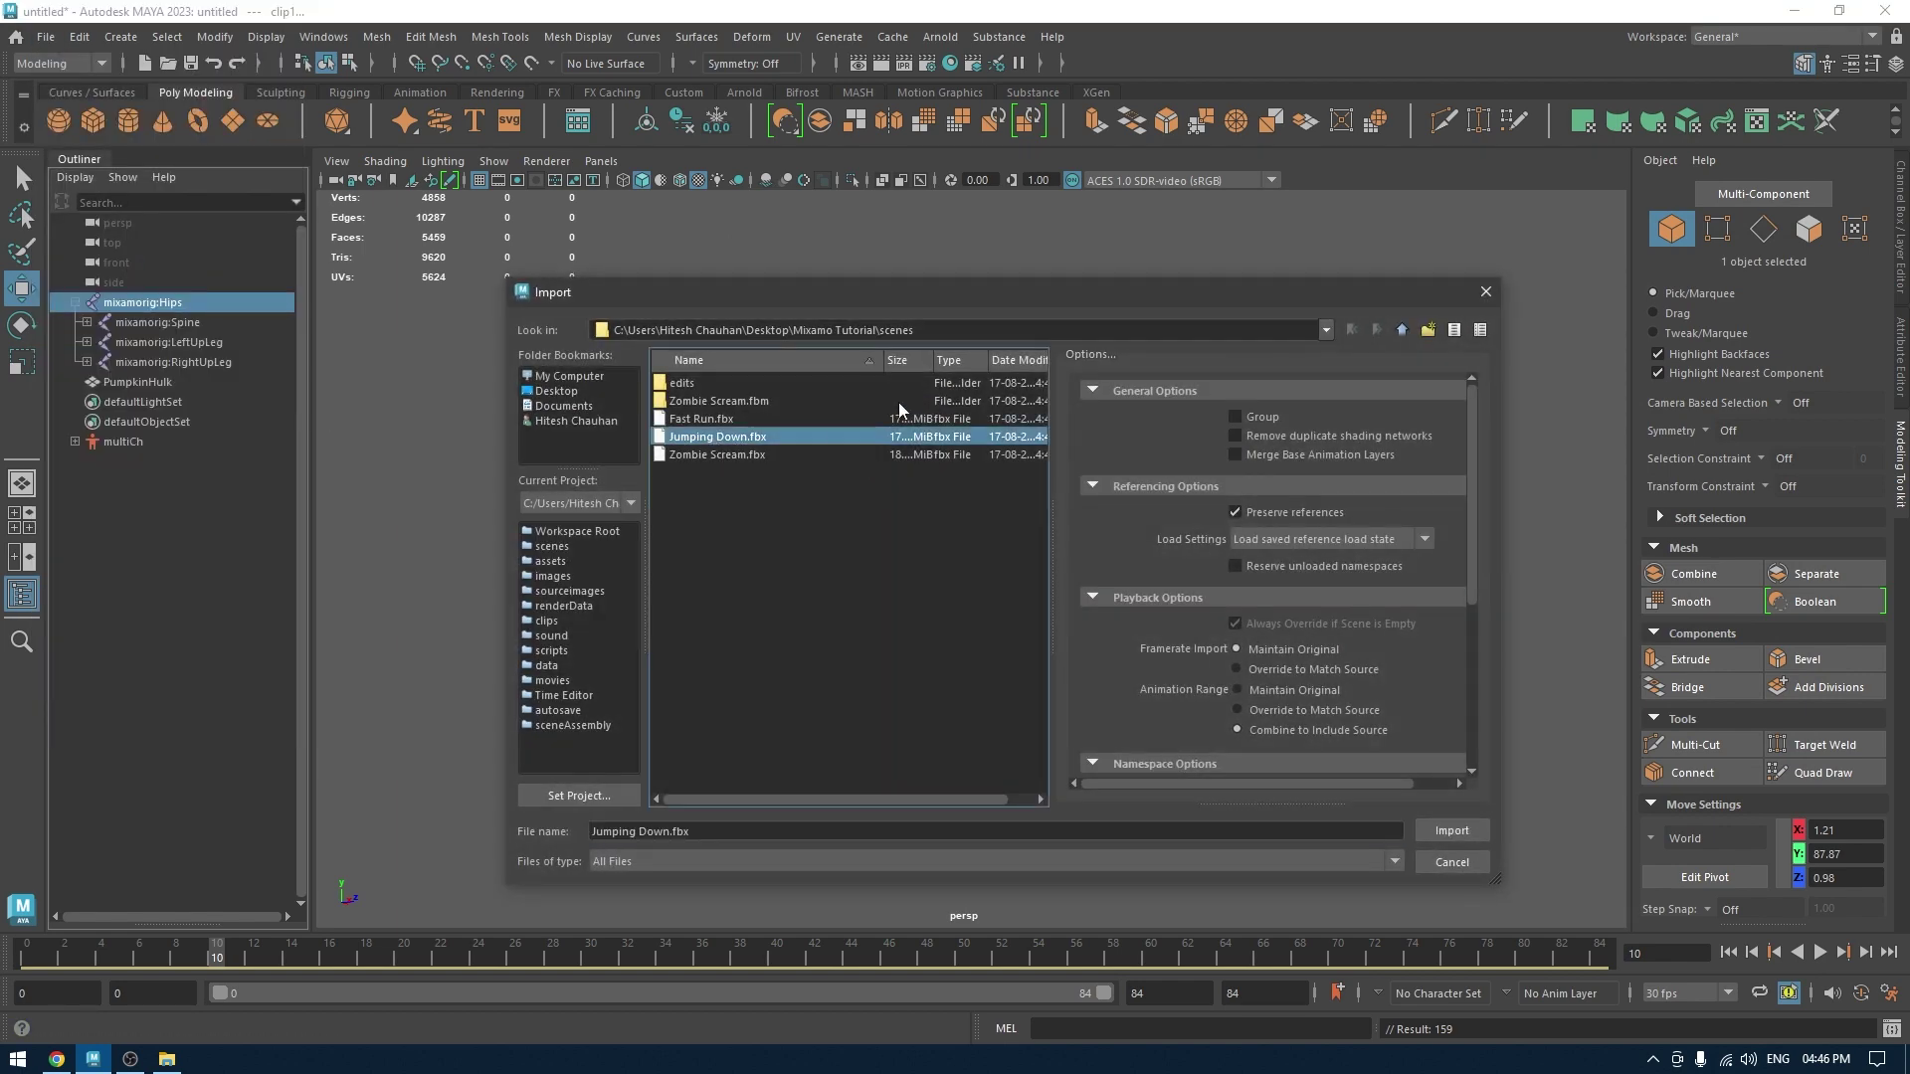
click(1451, 831)
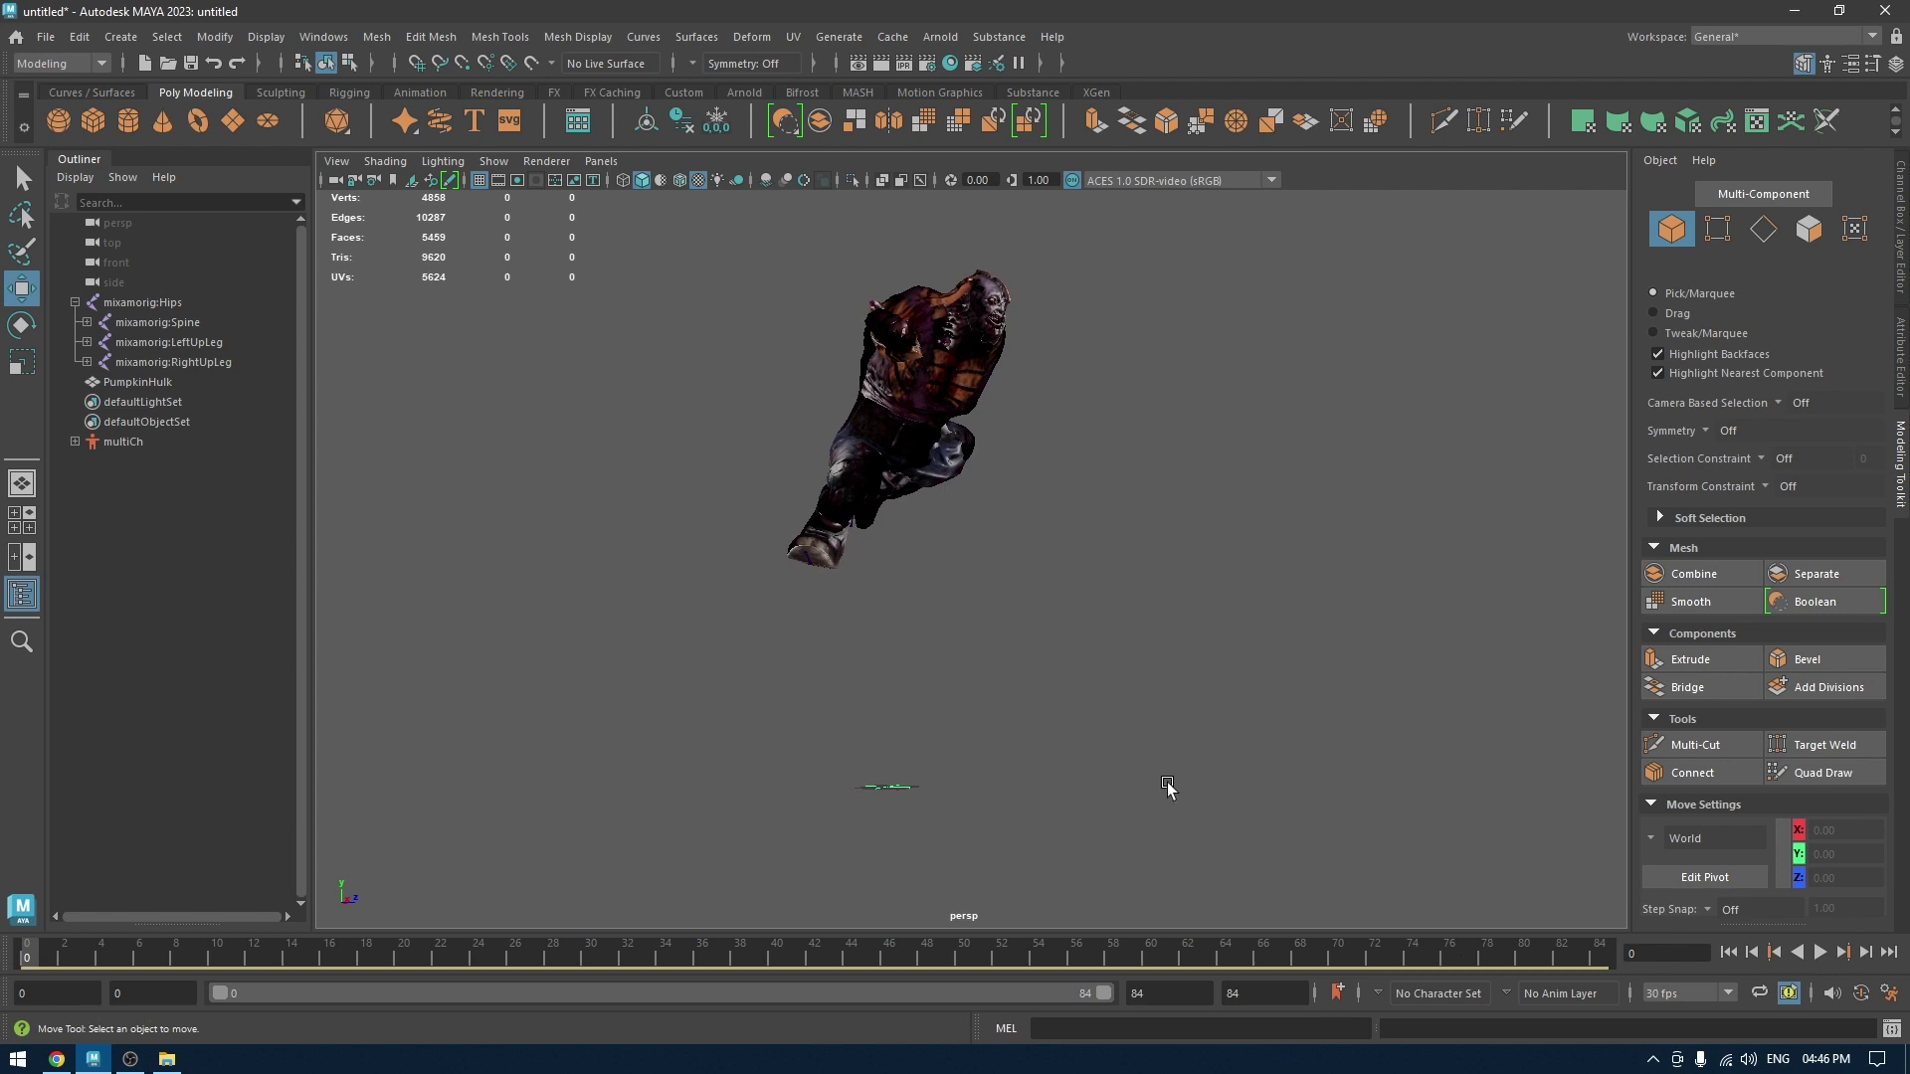
Play the imported jump animation, stop it, and scrub back to frame 26.
click(1816, 953)
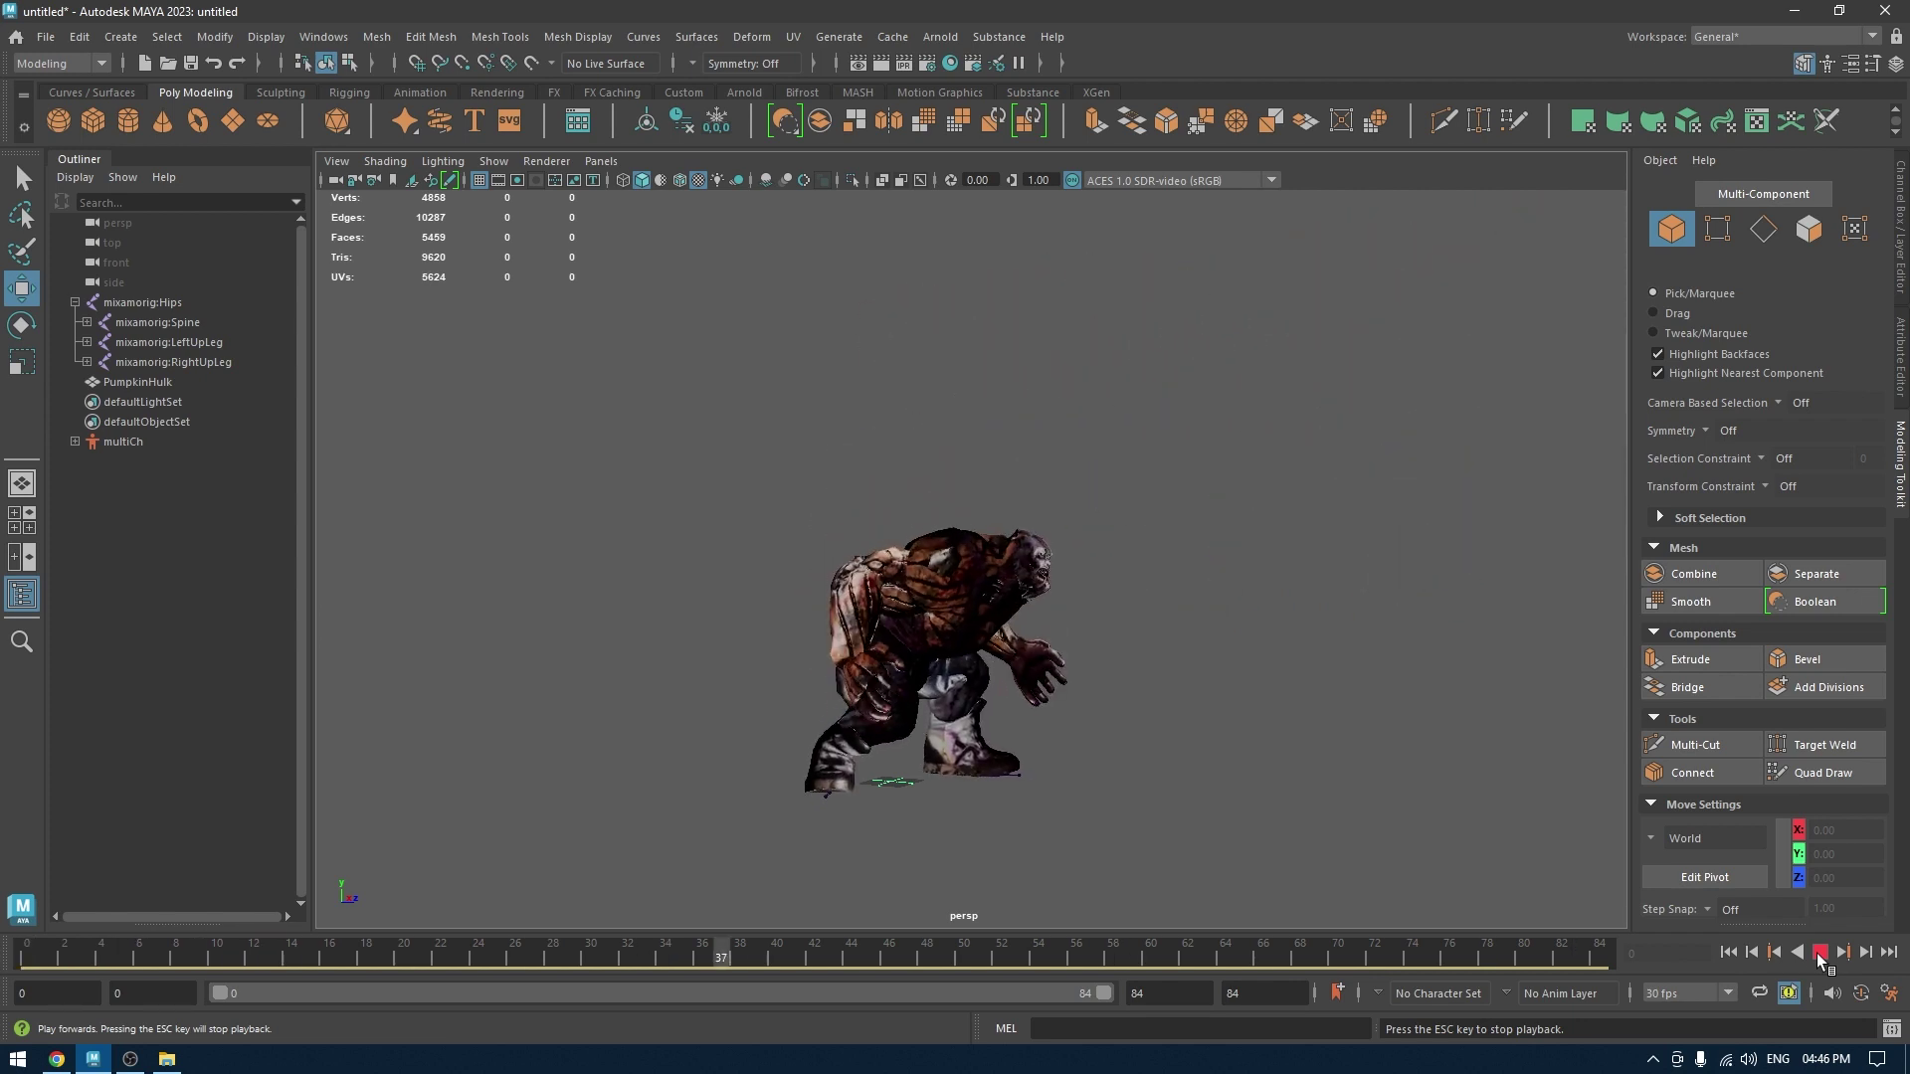
click(1816, 953)
drag(1300, 963, 514, 957)
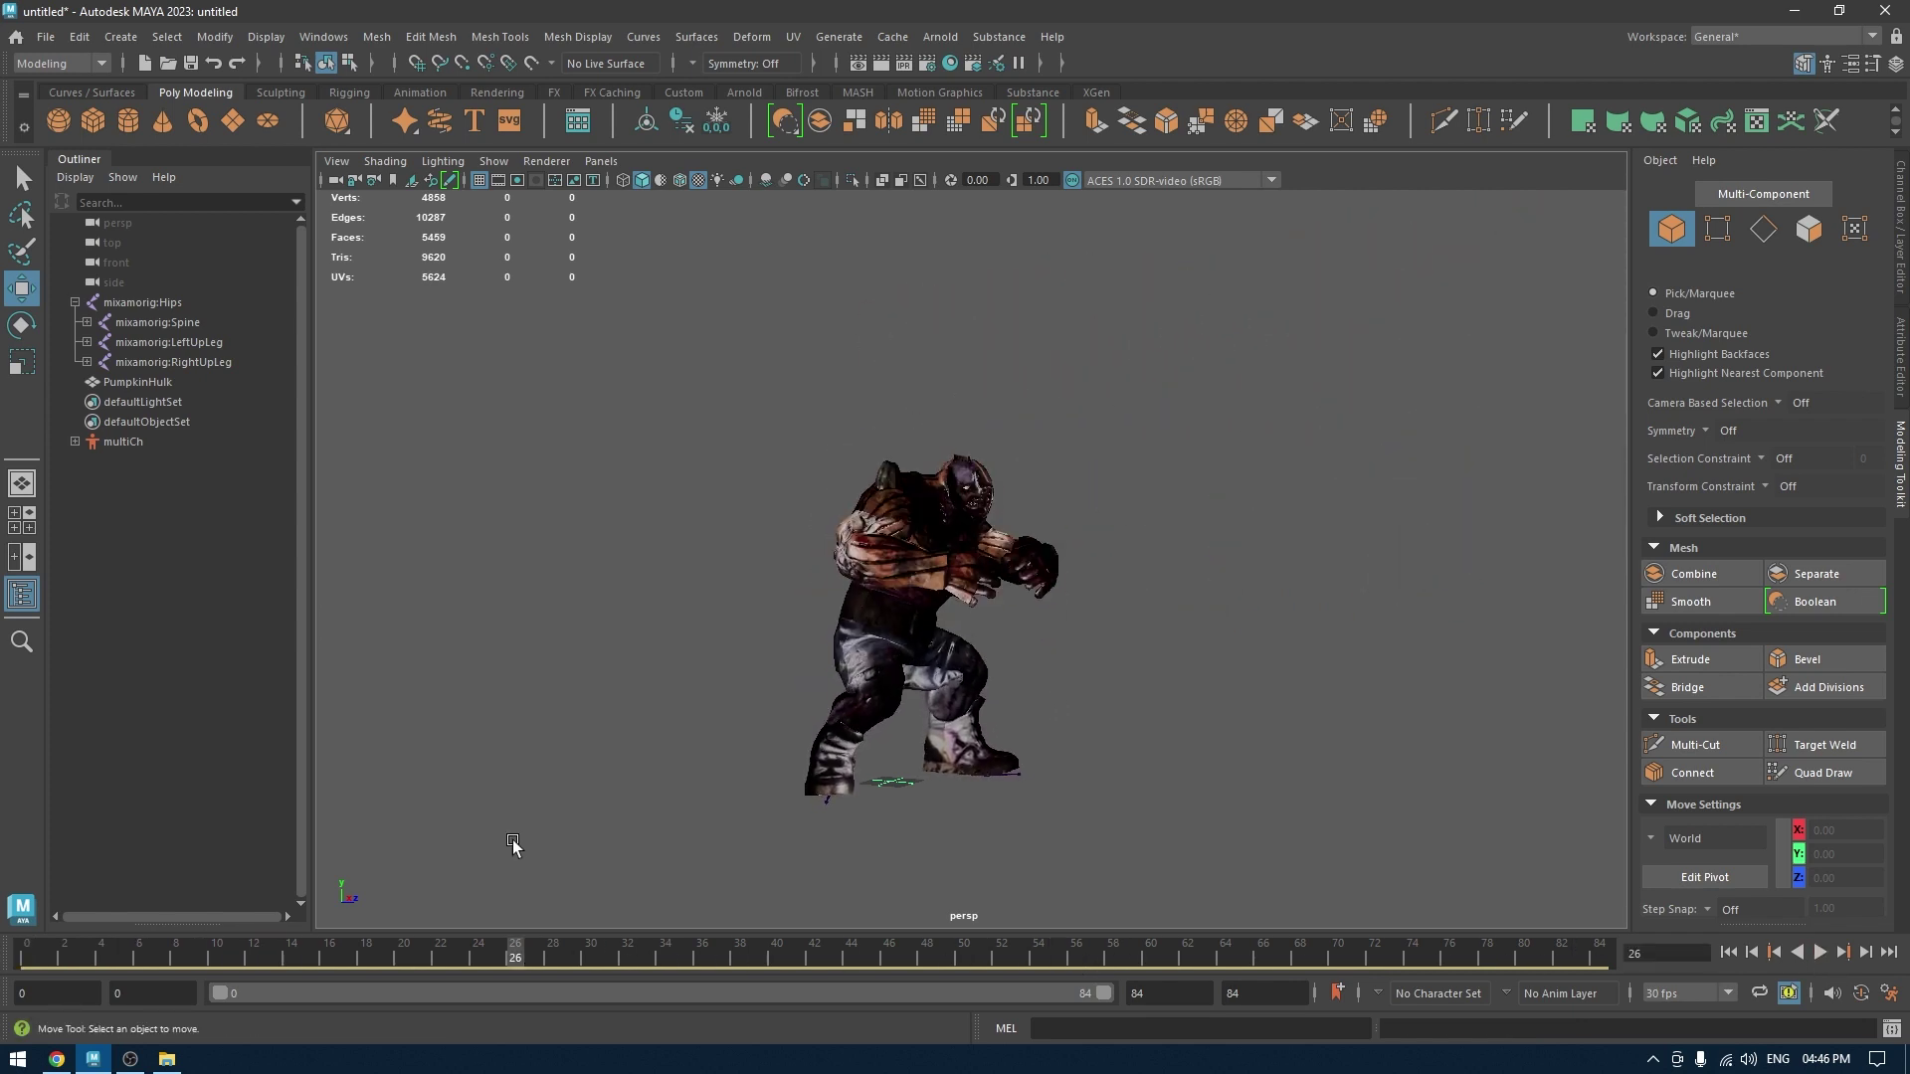
click(382, 40)
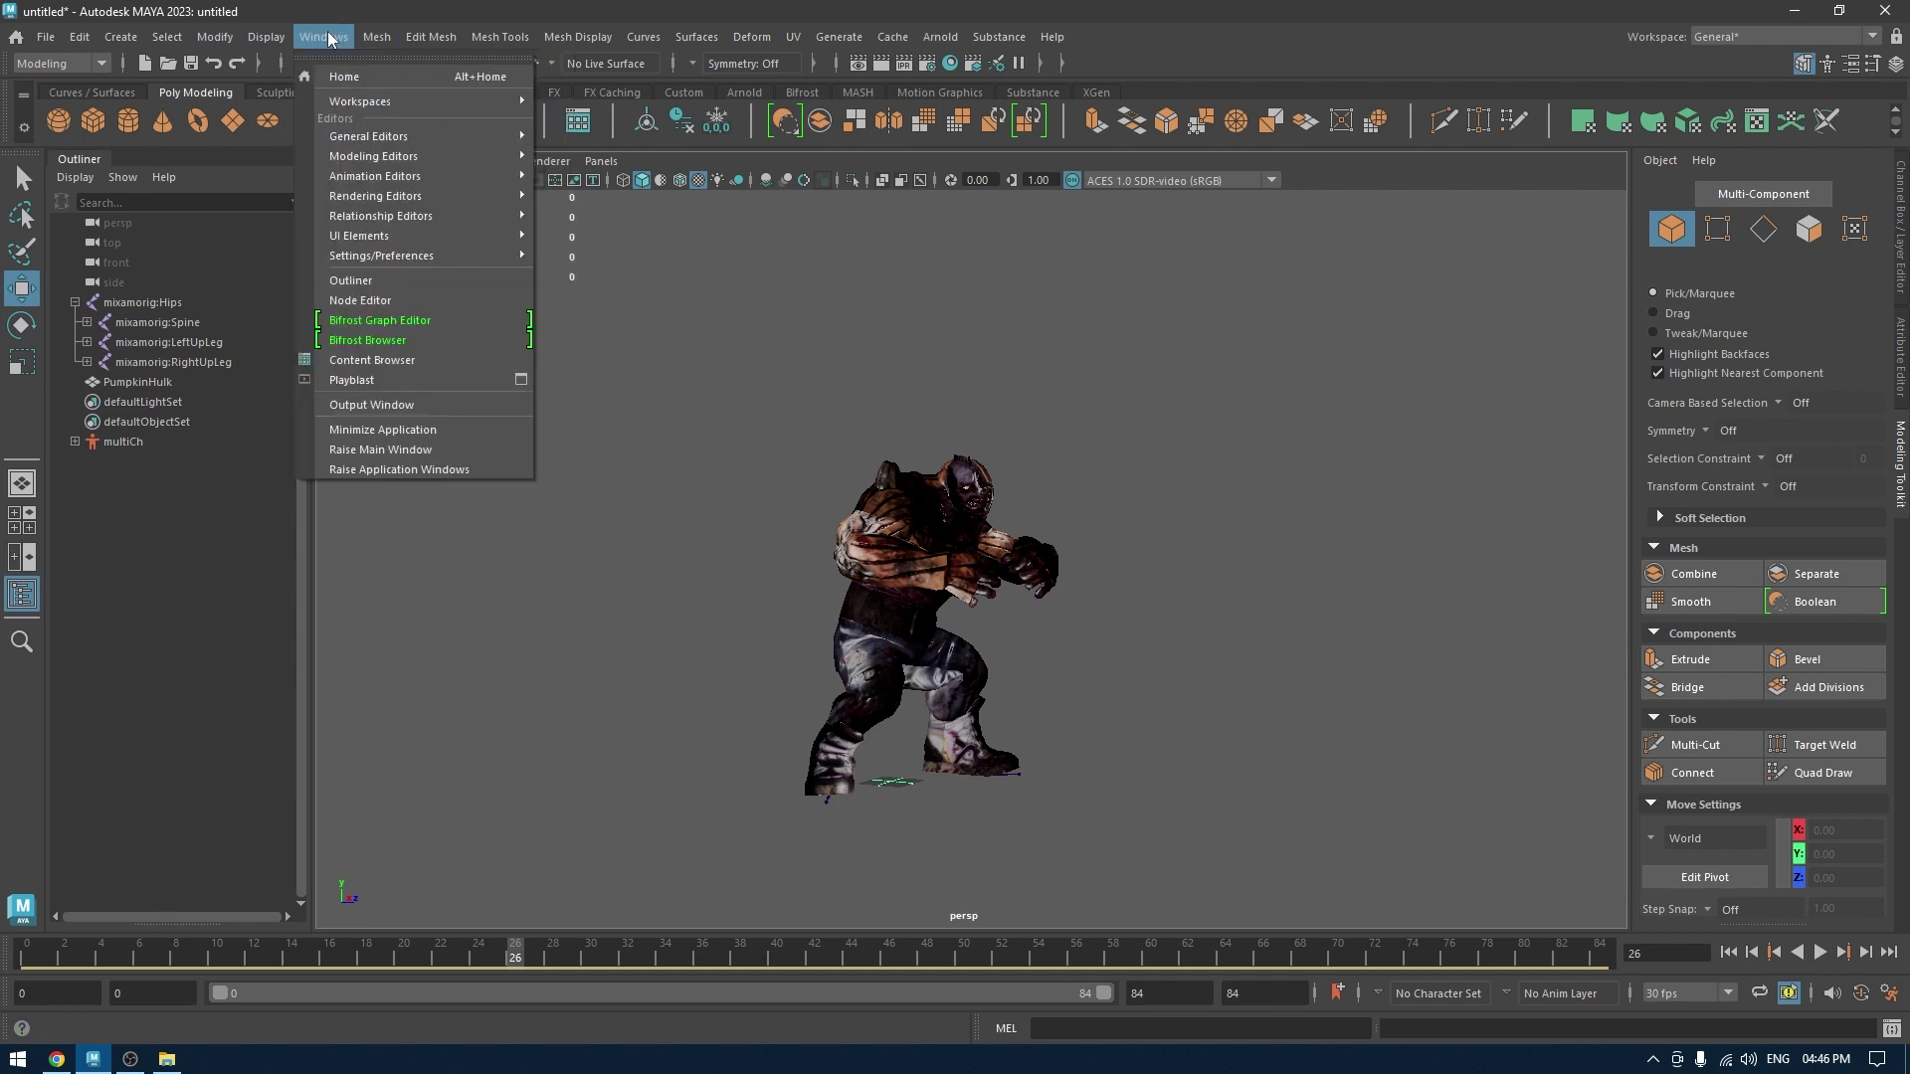
In the Trax Editor, select mixamorig:Hips and create clip2 from the jump animation.
mouse_move(353, 175)
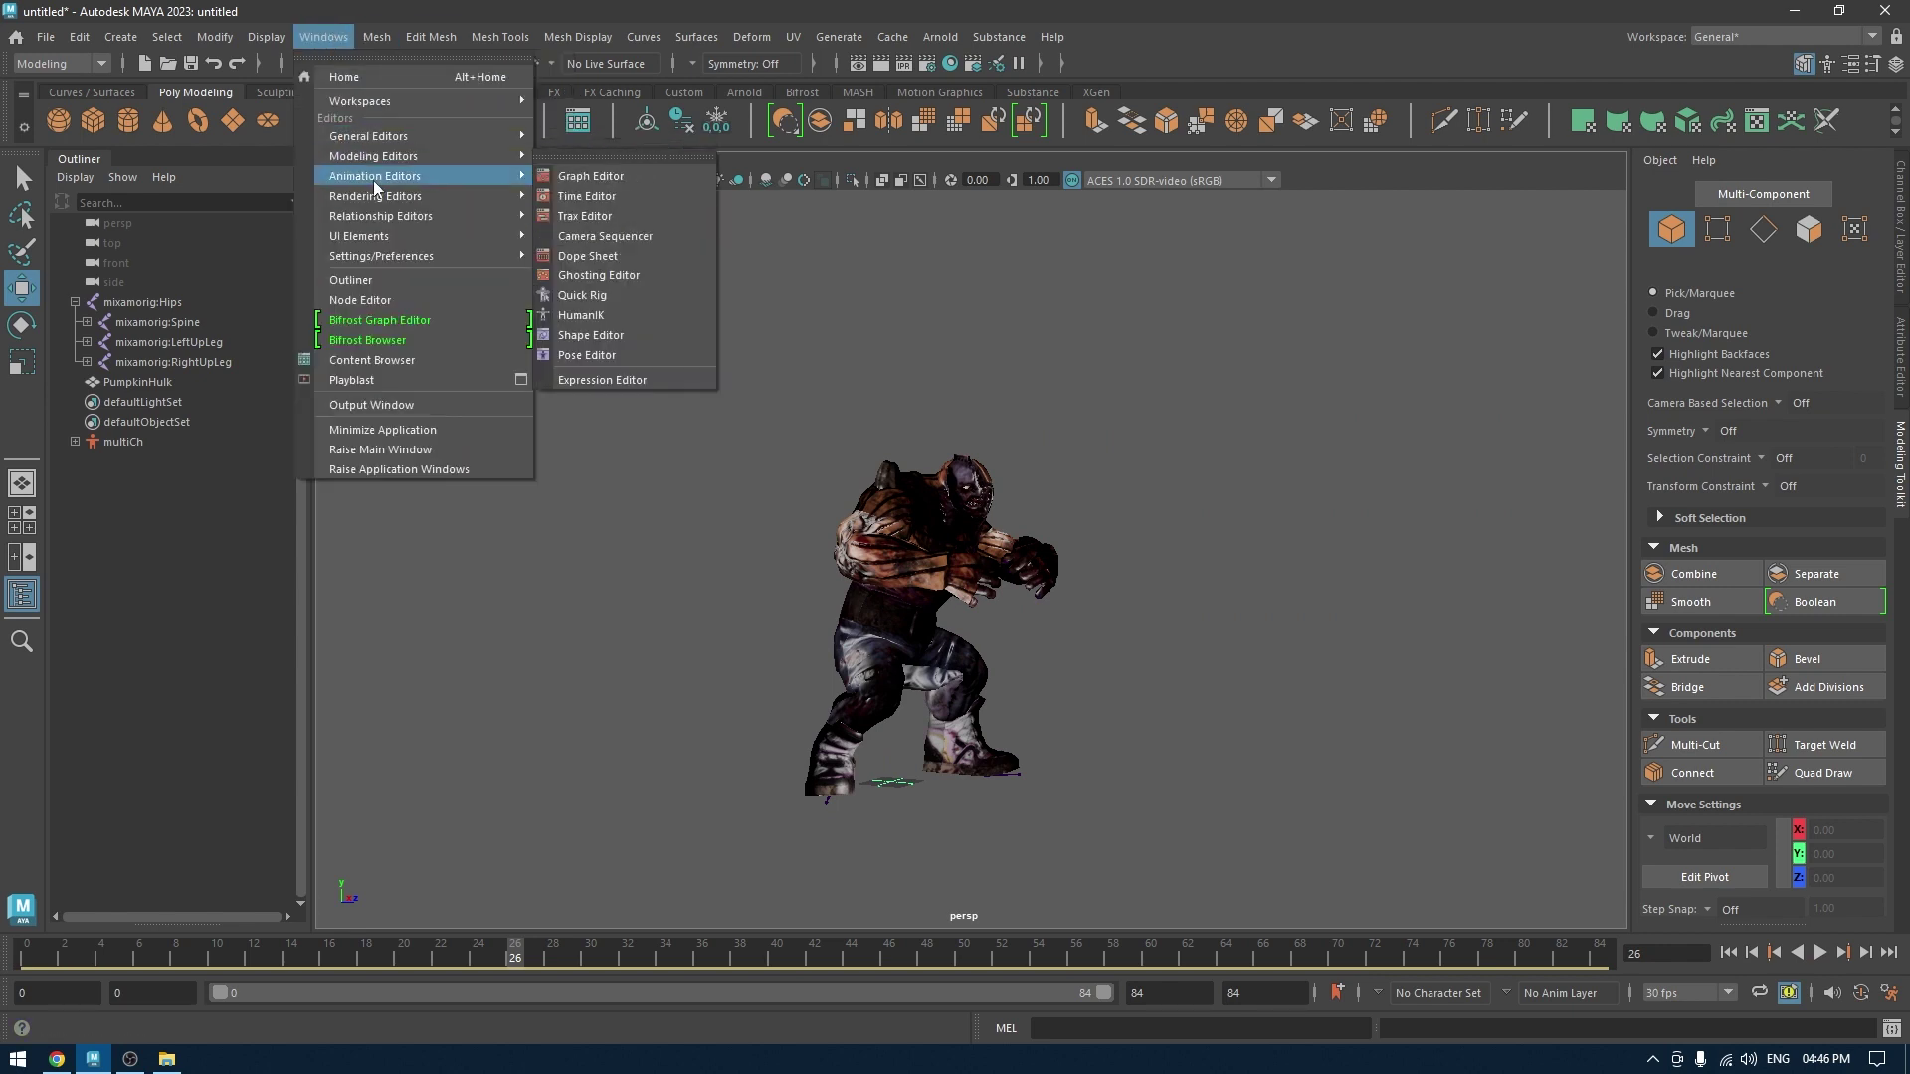
click(607, 216)
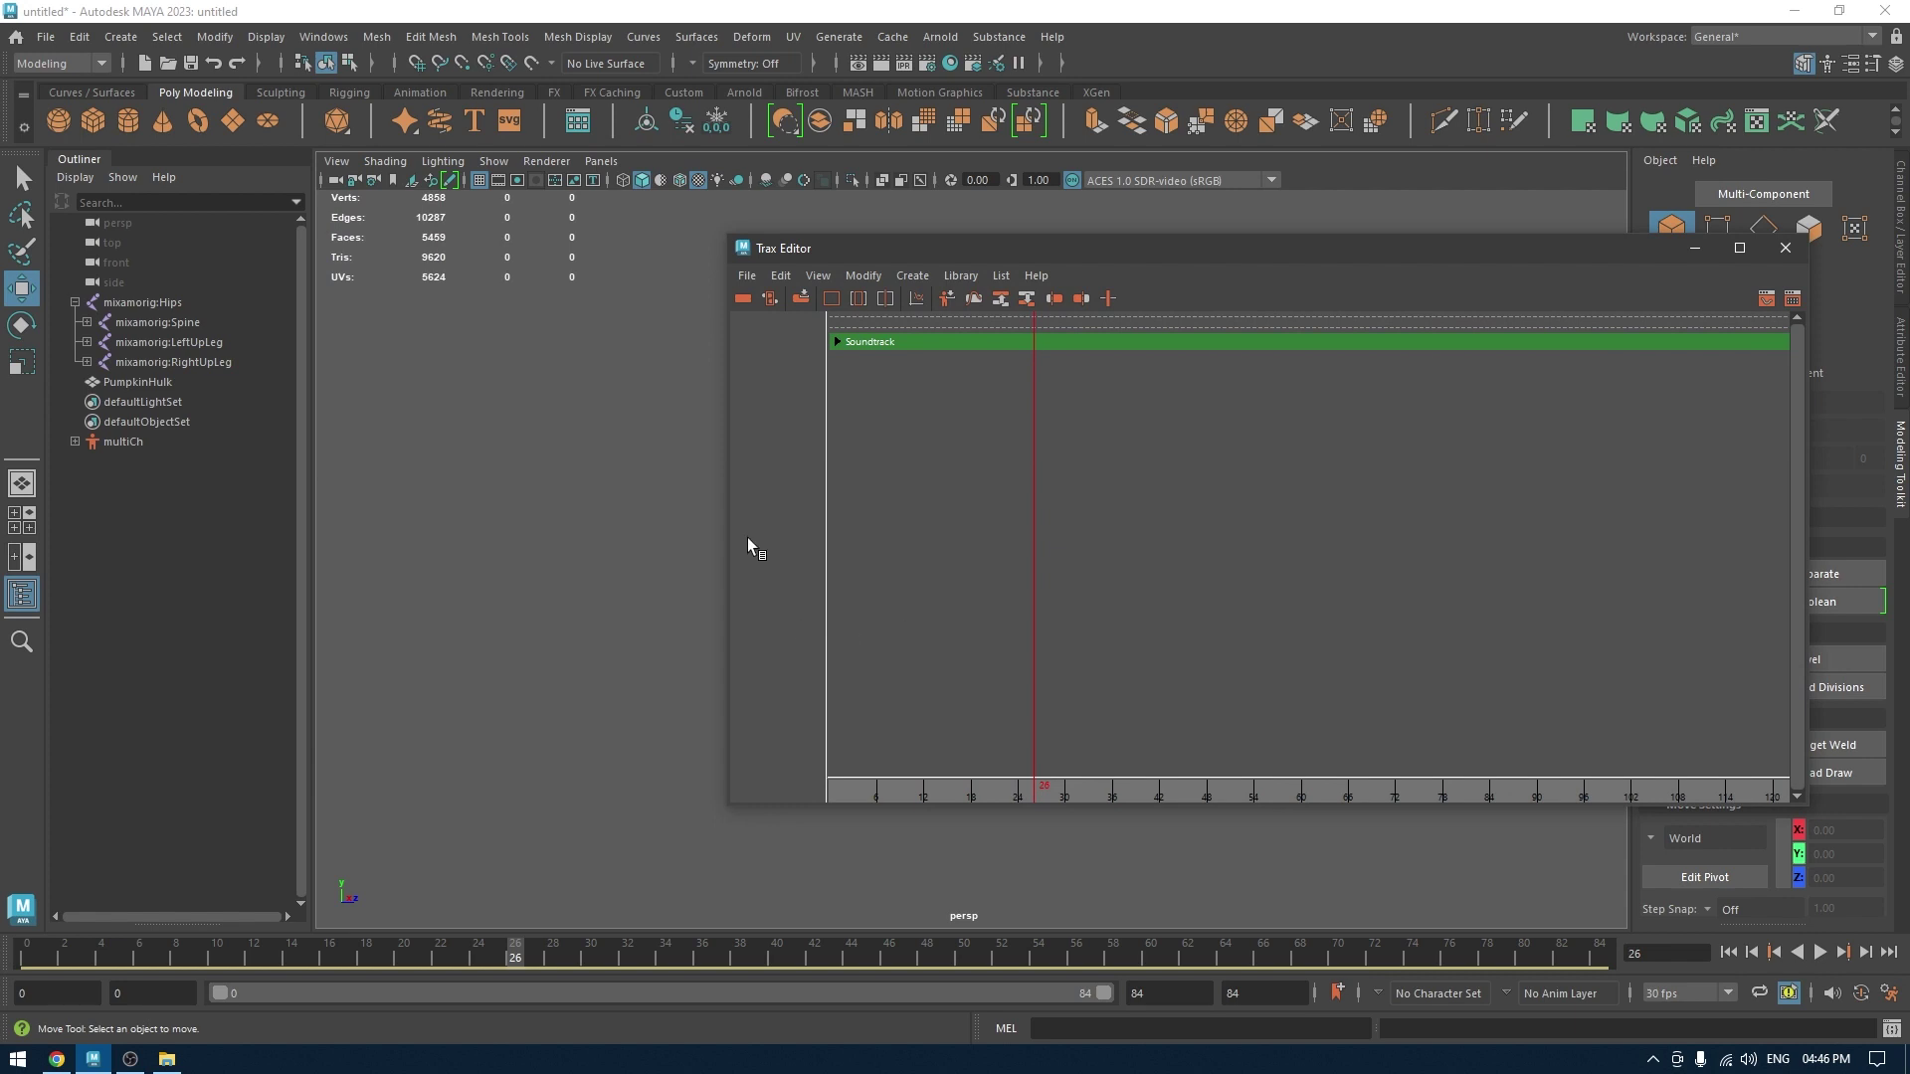
click(861, 279)
click(925, 311)
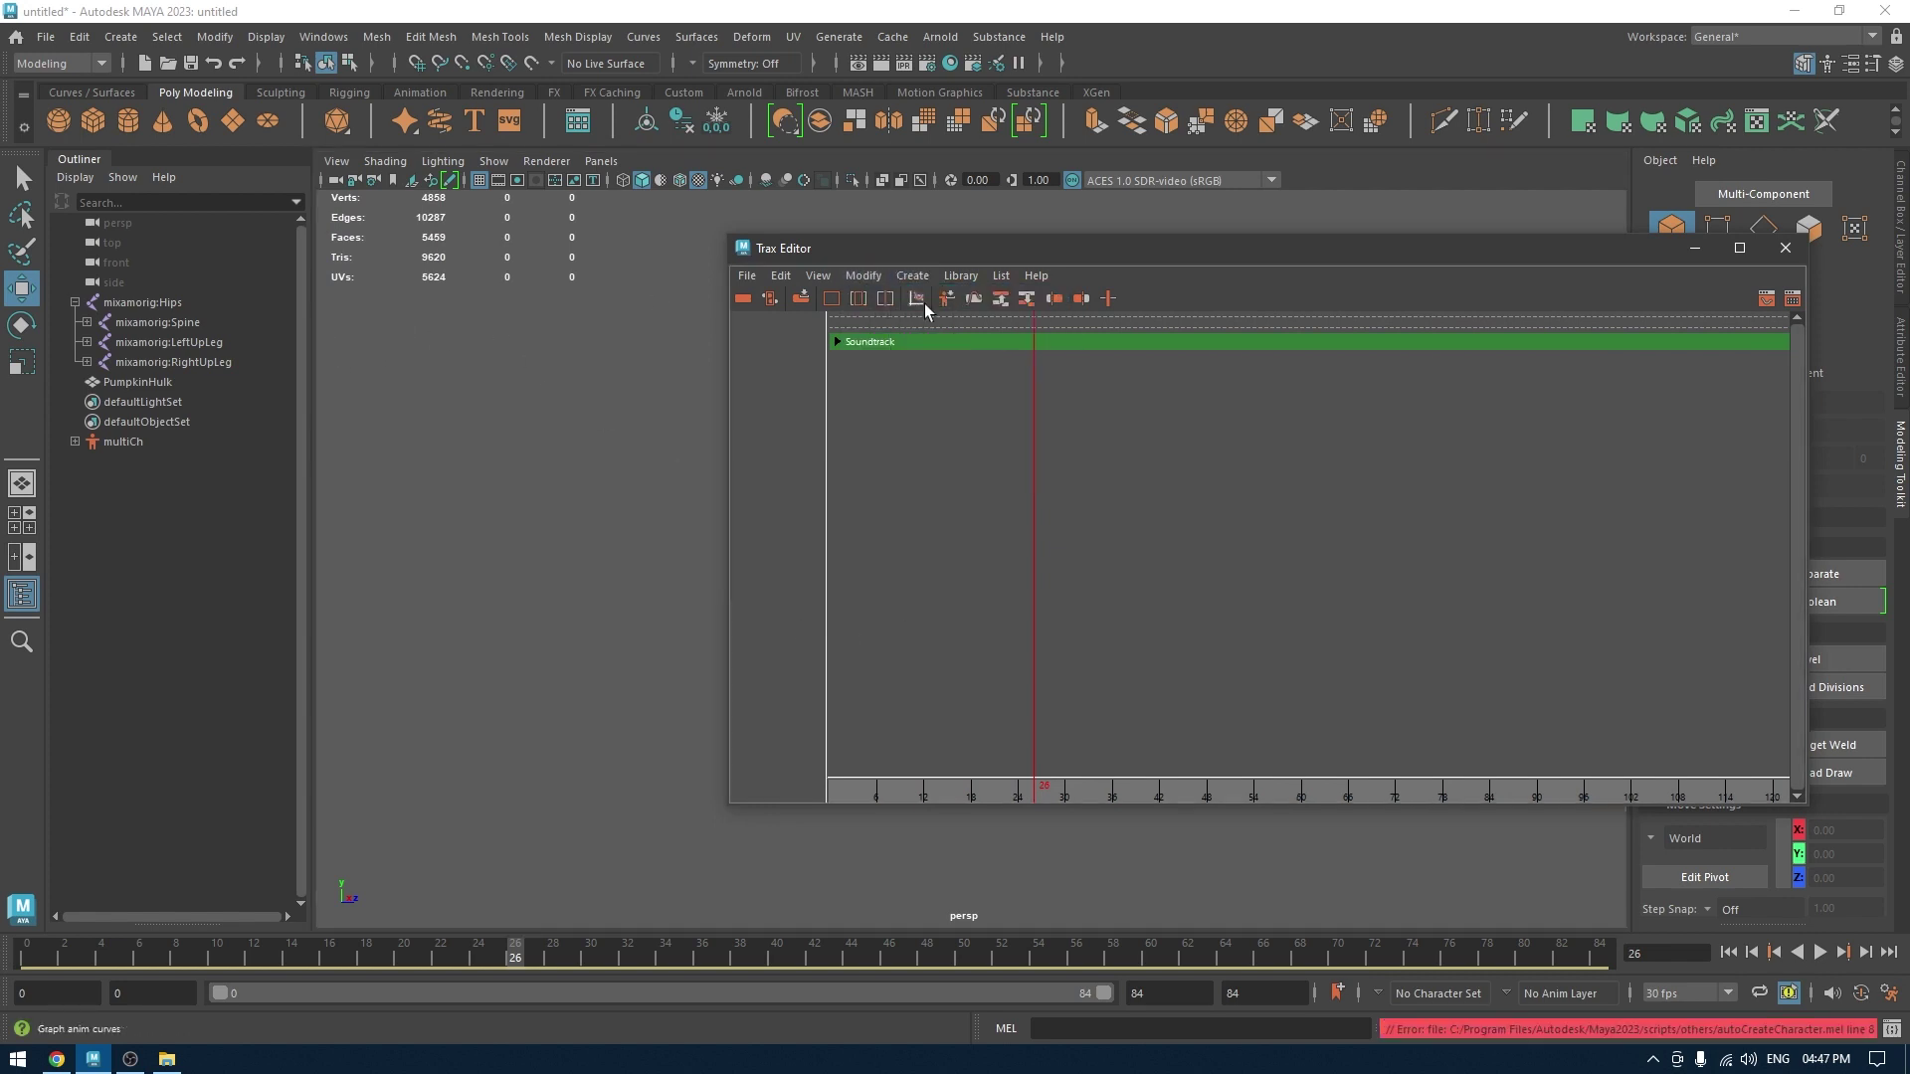
click(109, 303)
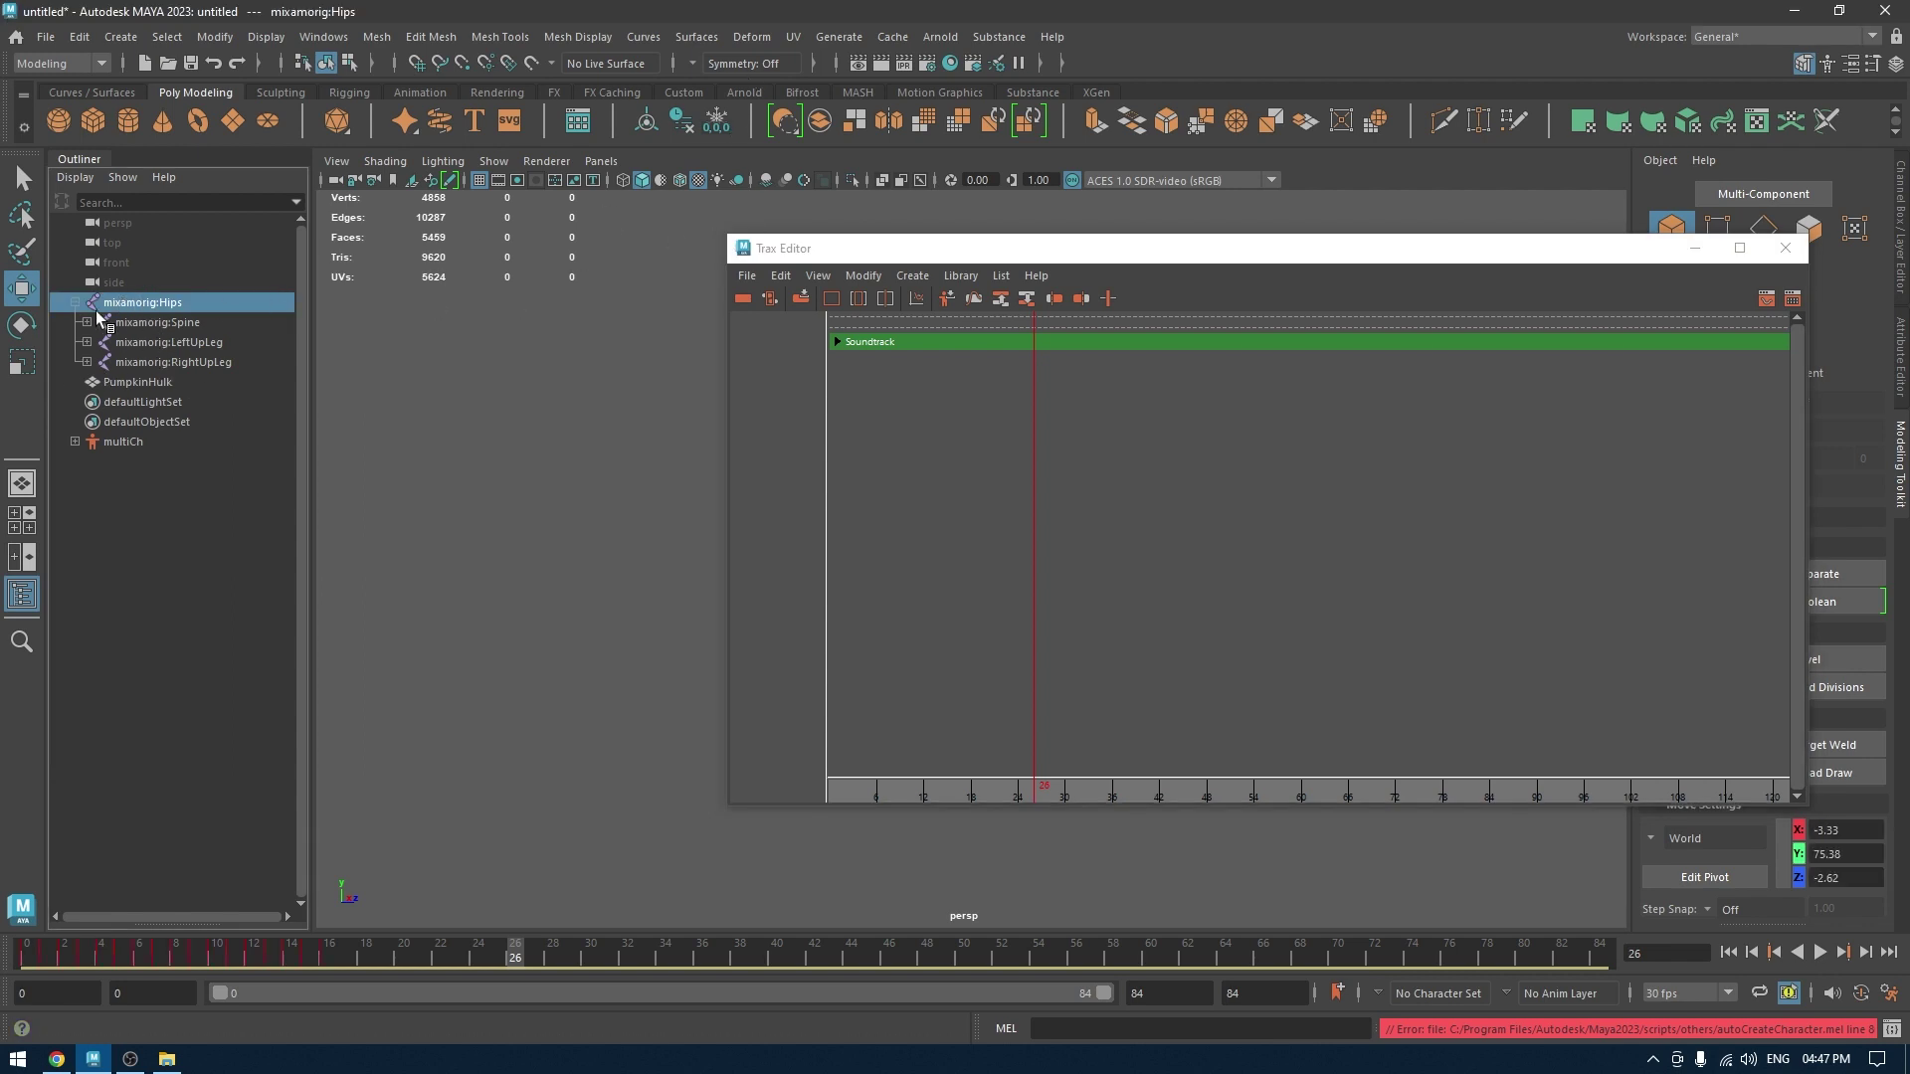
click(912, 275)
click(957, 312)
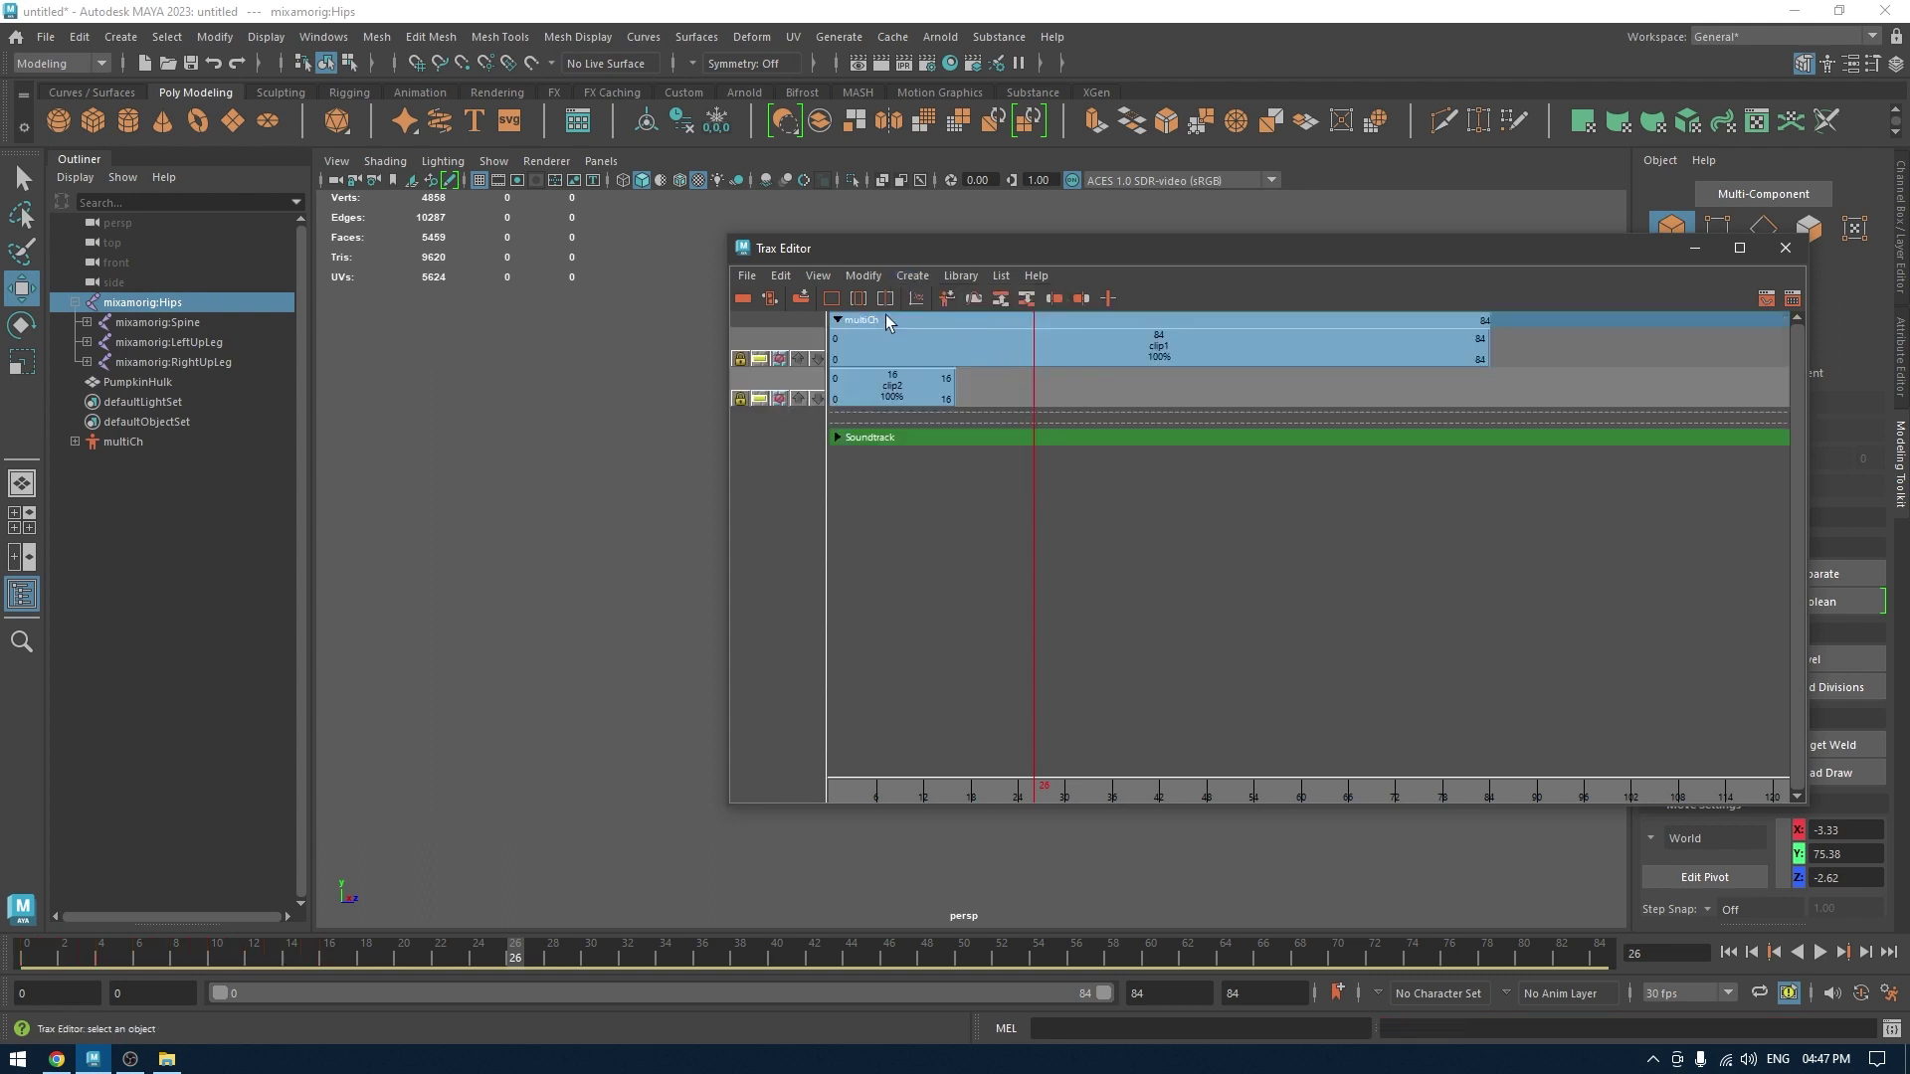
Check clip1 and clip2 on the tracks, scrubbing the character's motion back to frame 28.
click(970, 364)
drag(1109, 263, 1380, 258)
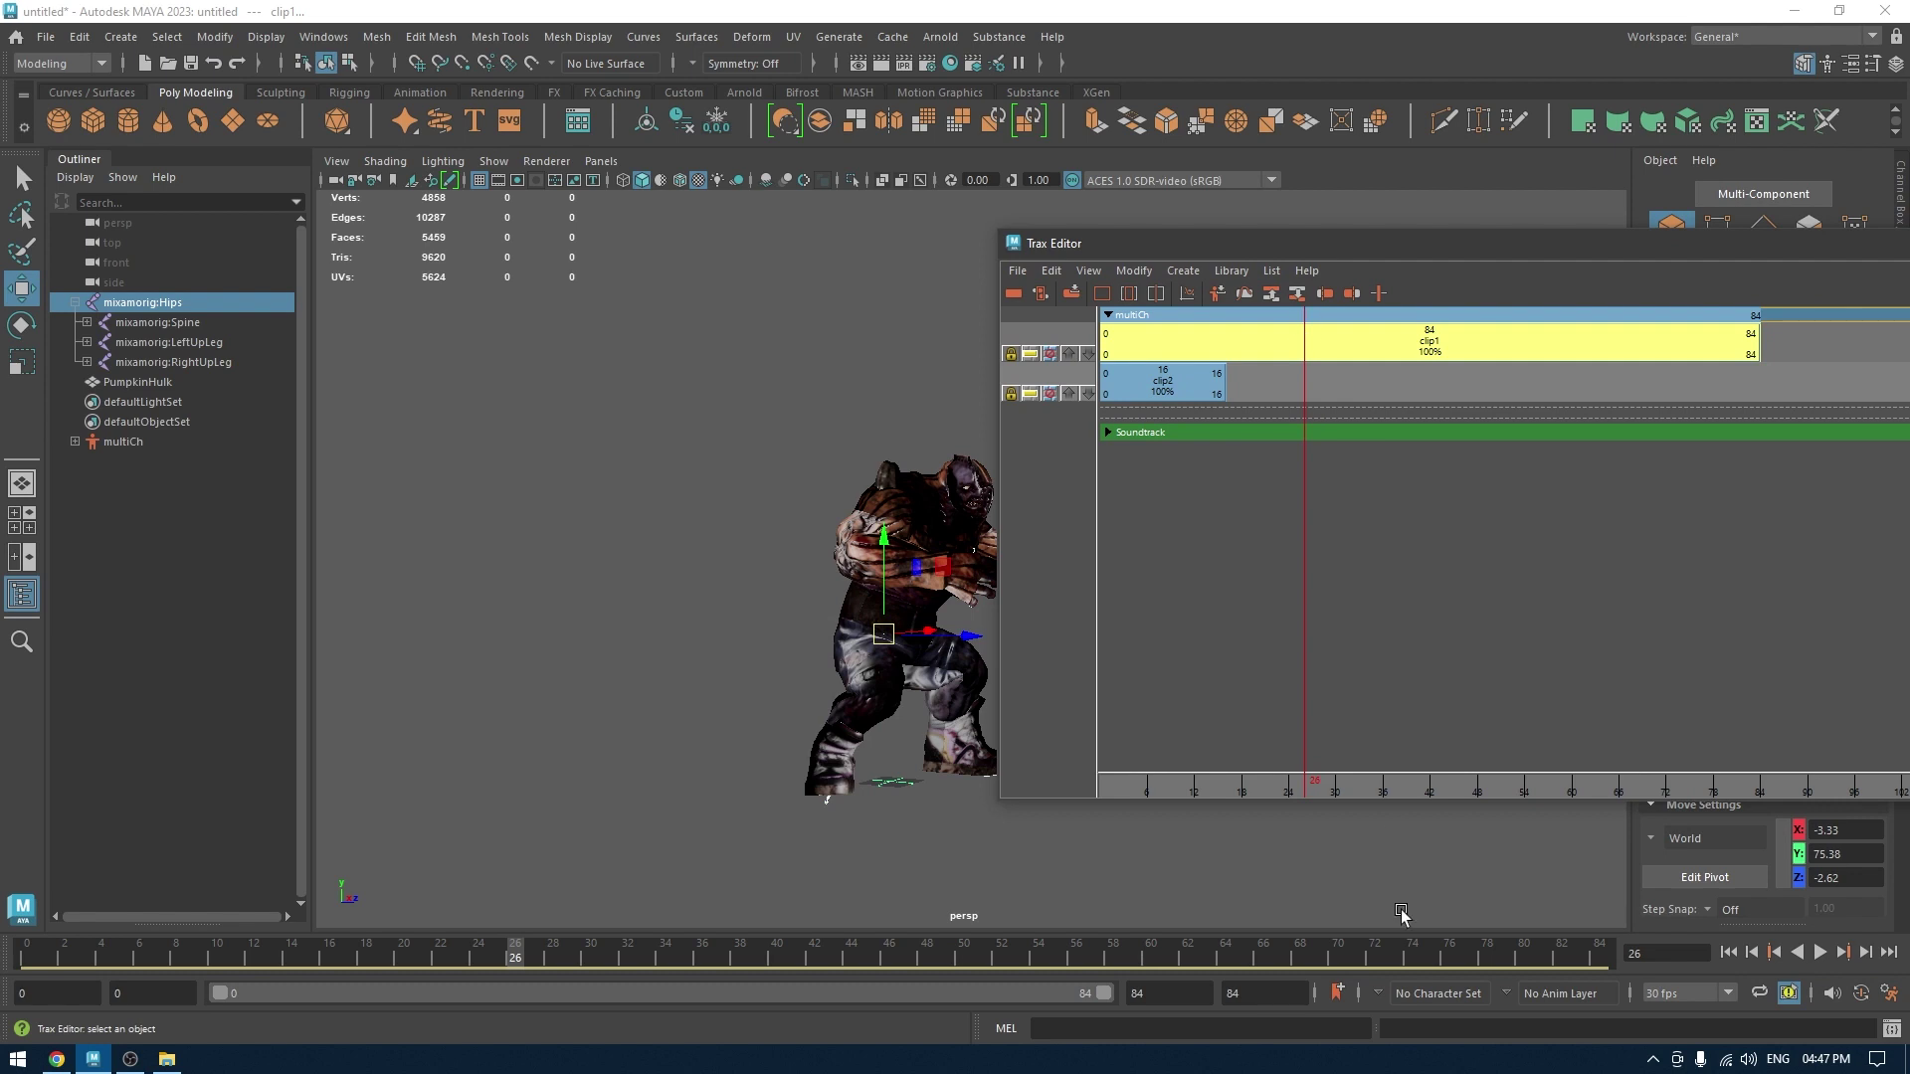
drag(911, 939, 798, 969)
click(1136, 386)
drag(565, 958, 84, 940)
Delete clip1 from the first track and play back to preview clip2.
click(1208, 341)
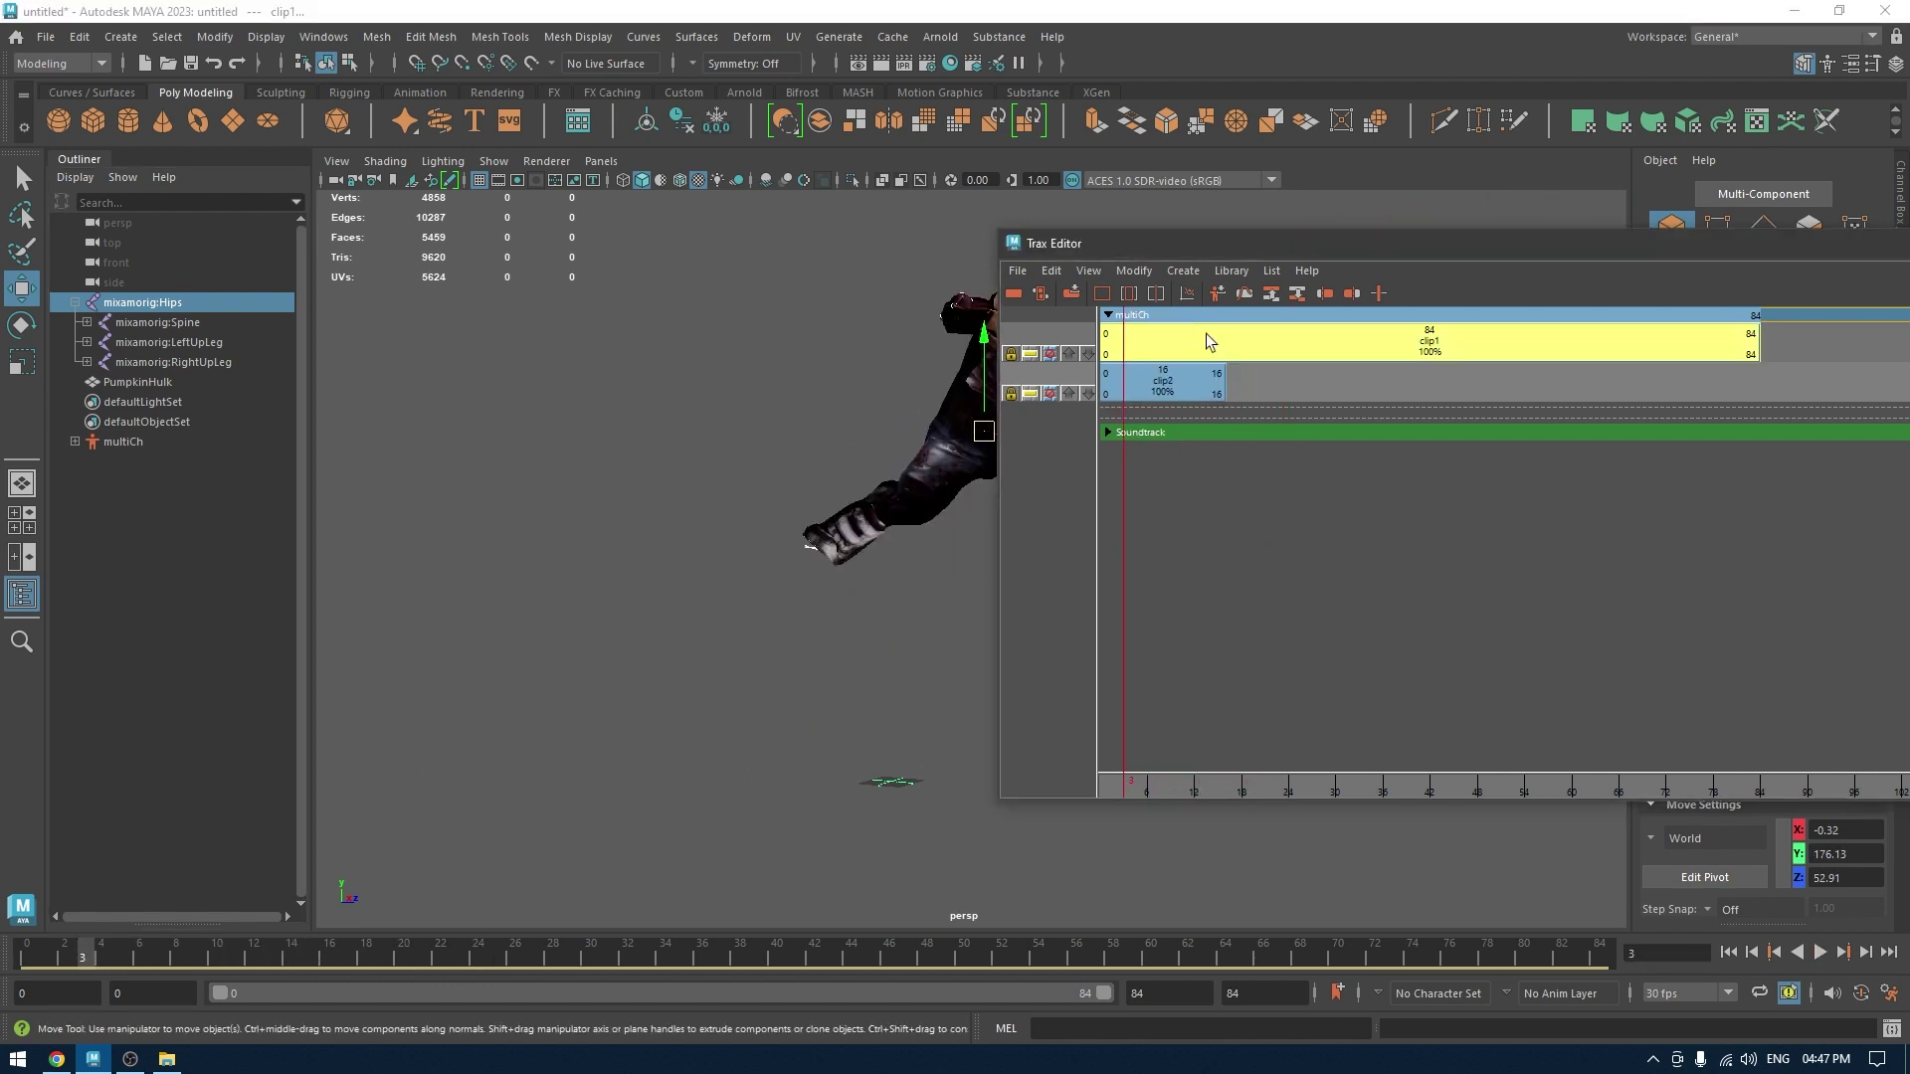
key(Delete)
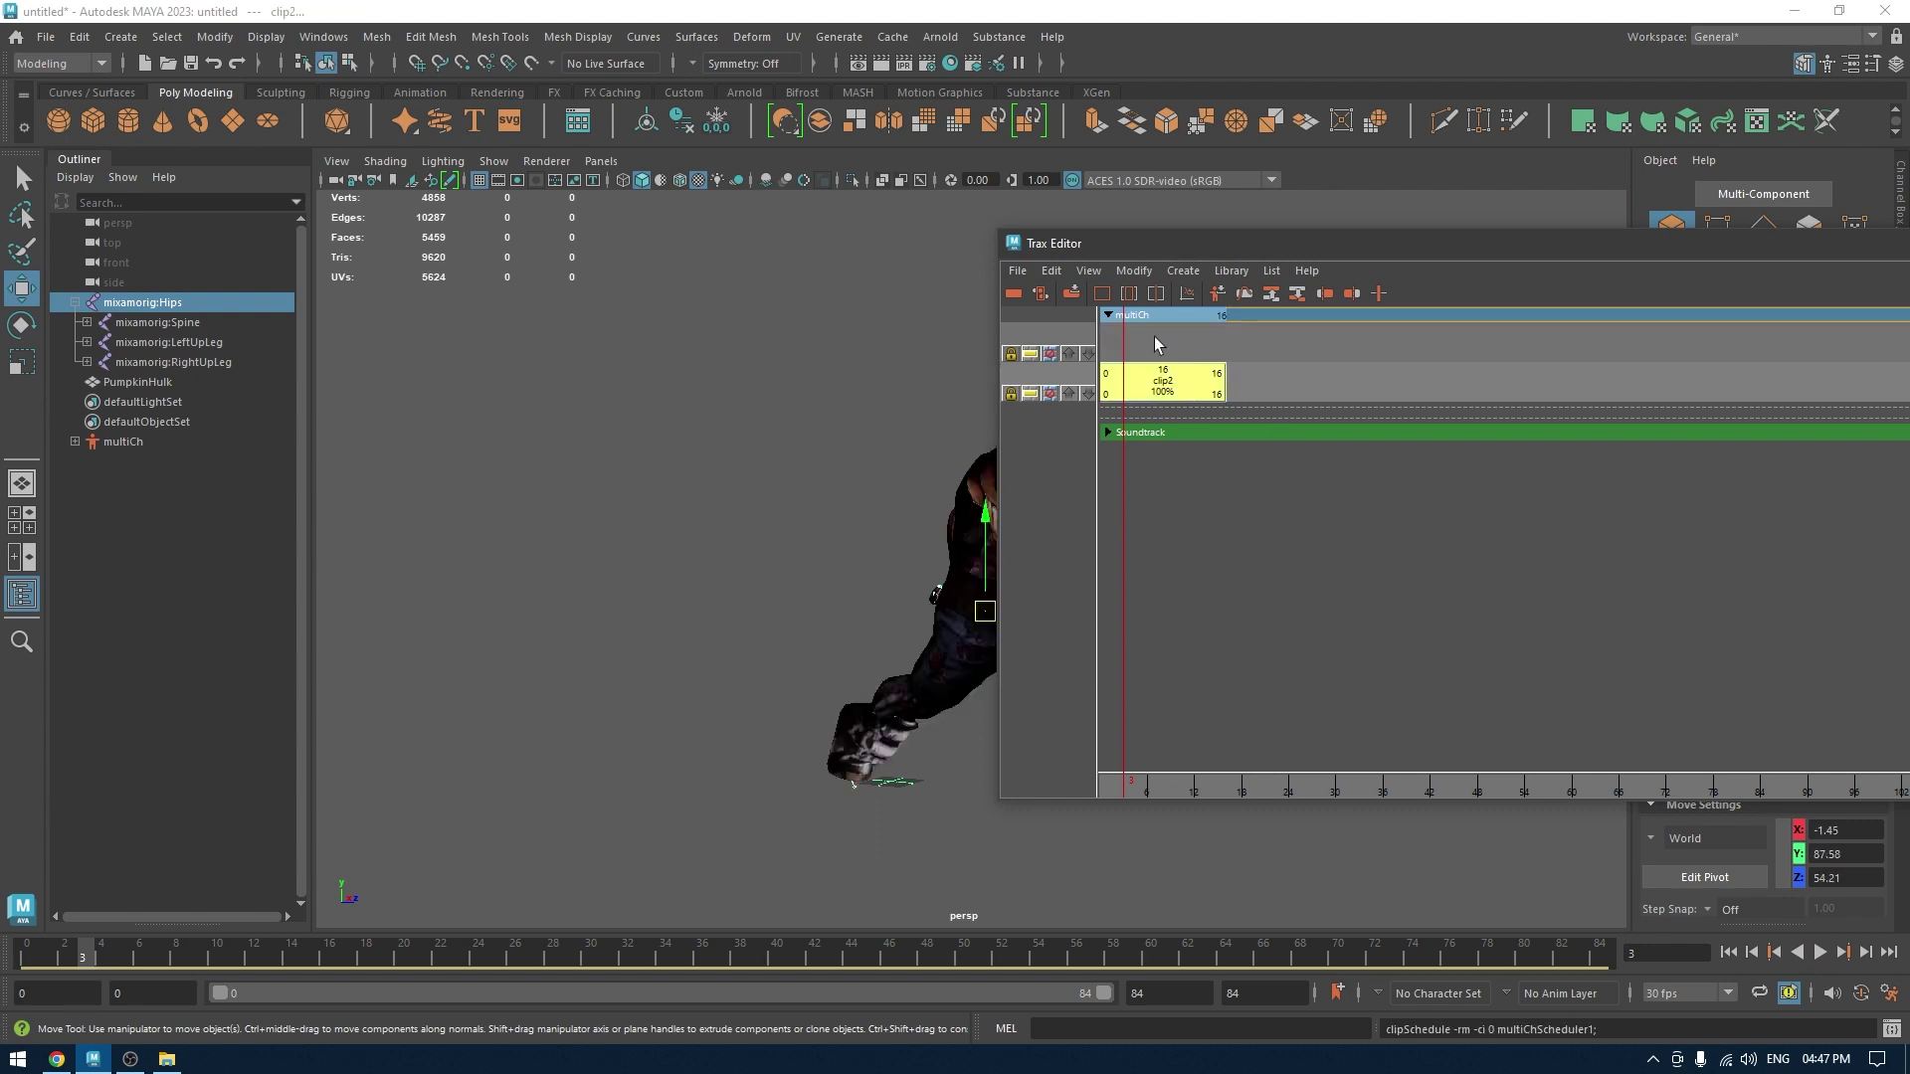
key(alt+v)
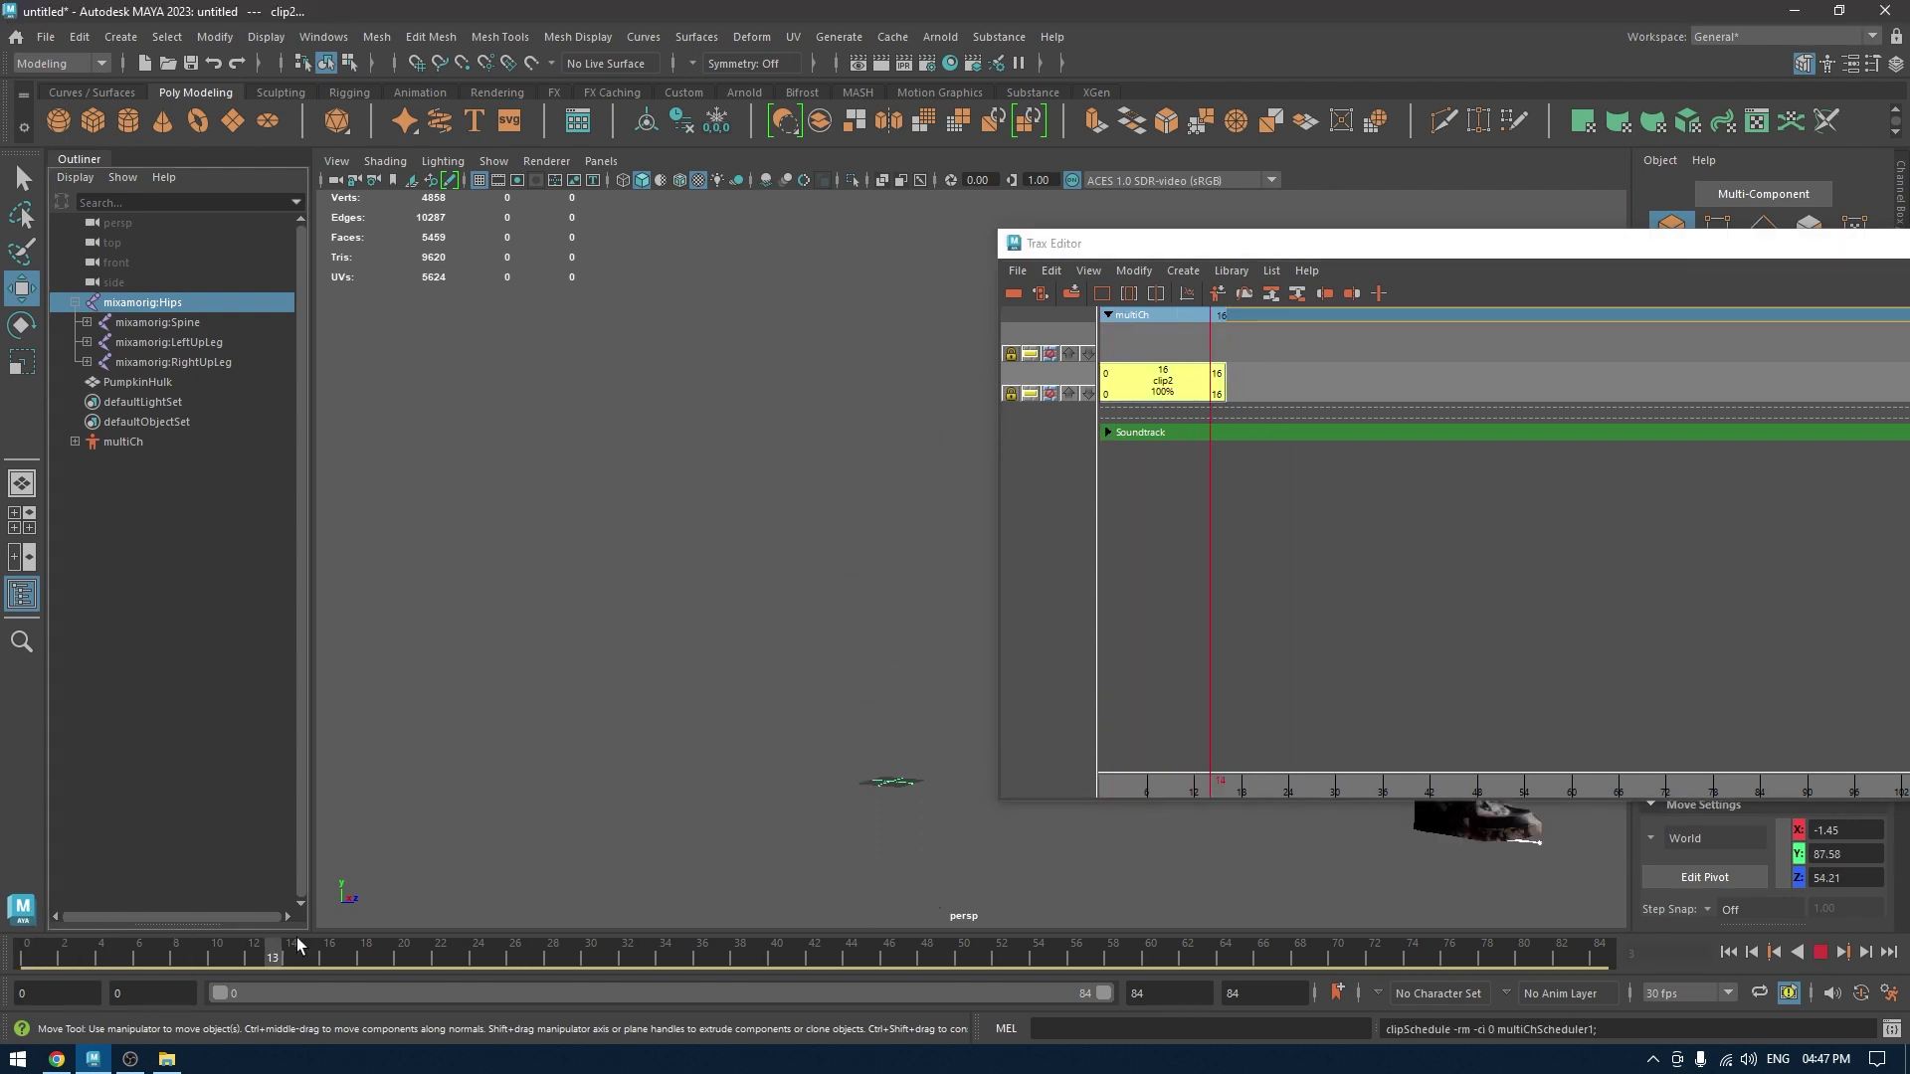
click(77, 936)
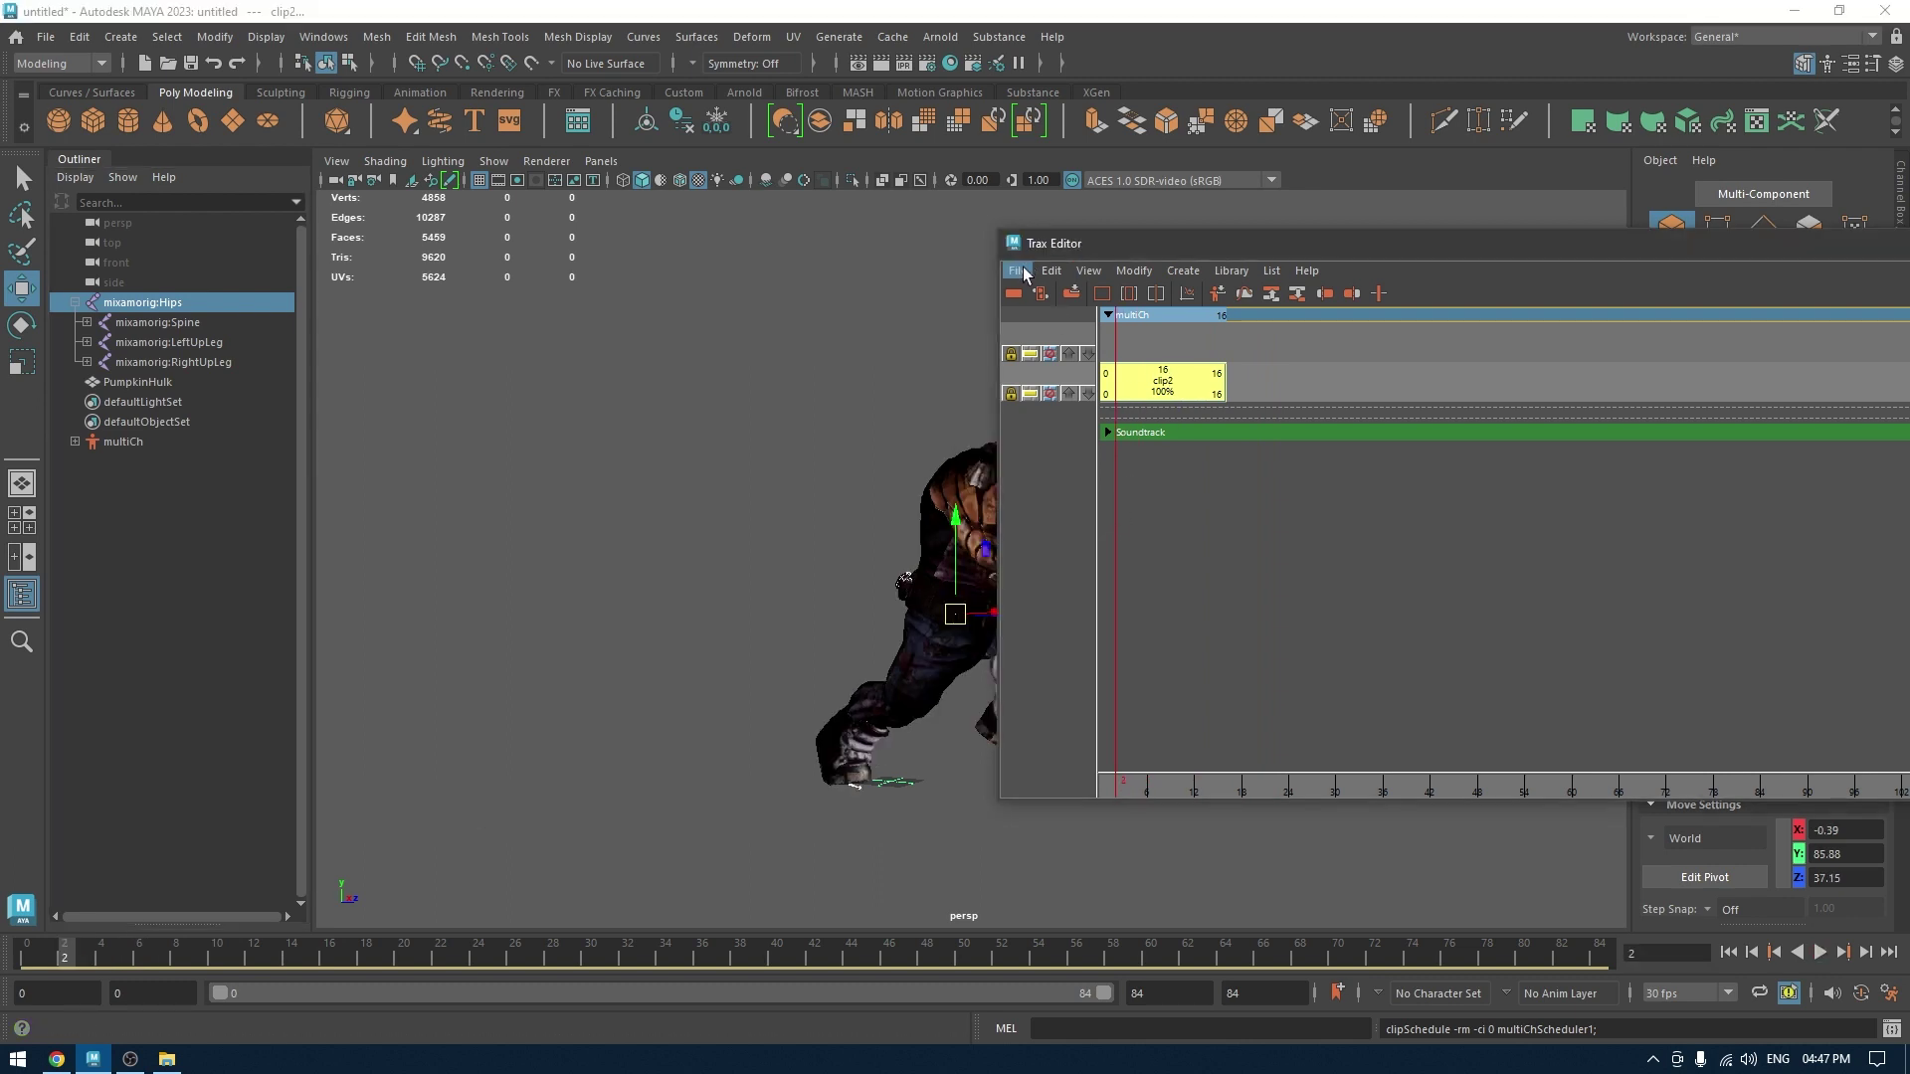
Export clip2 from the Trax Editor as an animation clip named 'Run_animtio'.
click(1016, 271)
click(1095, 386)
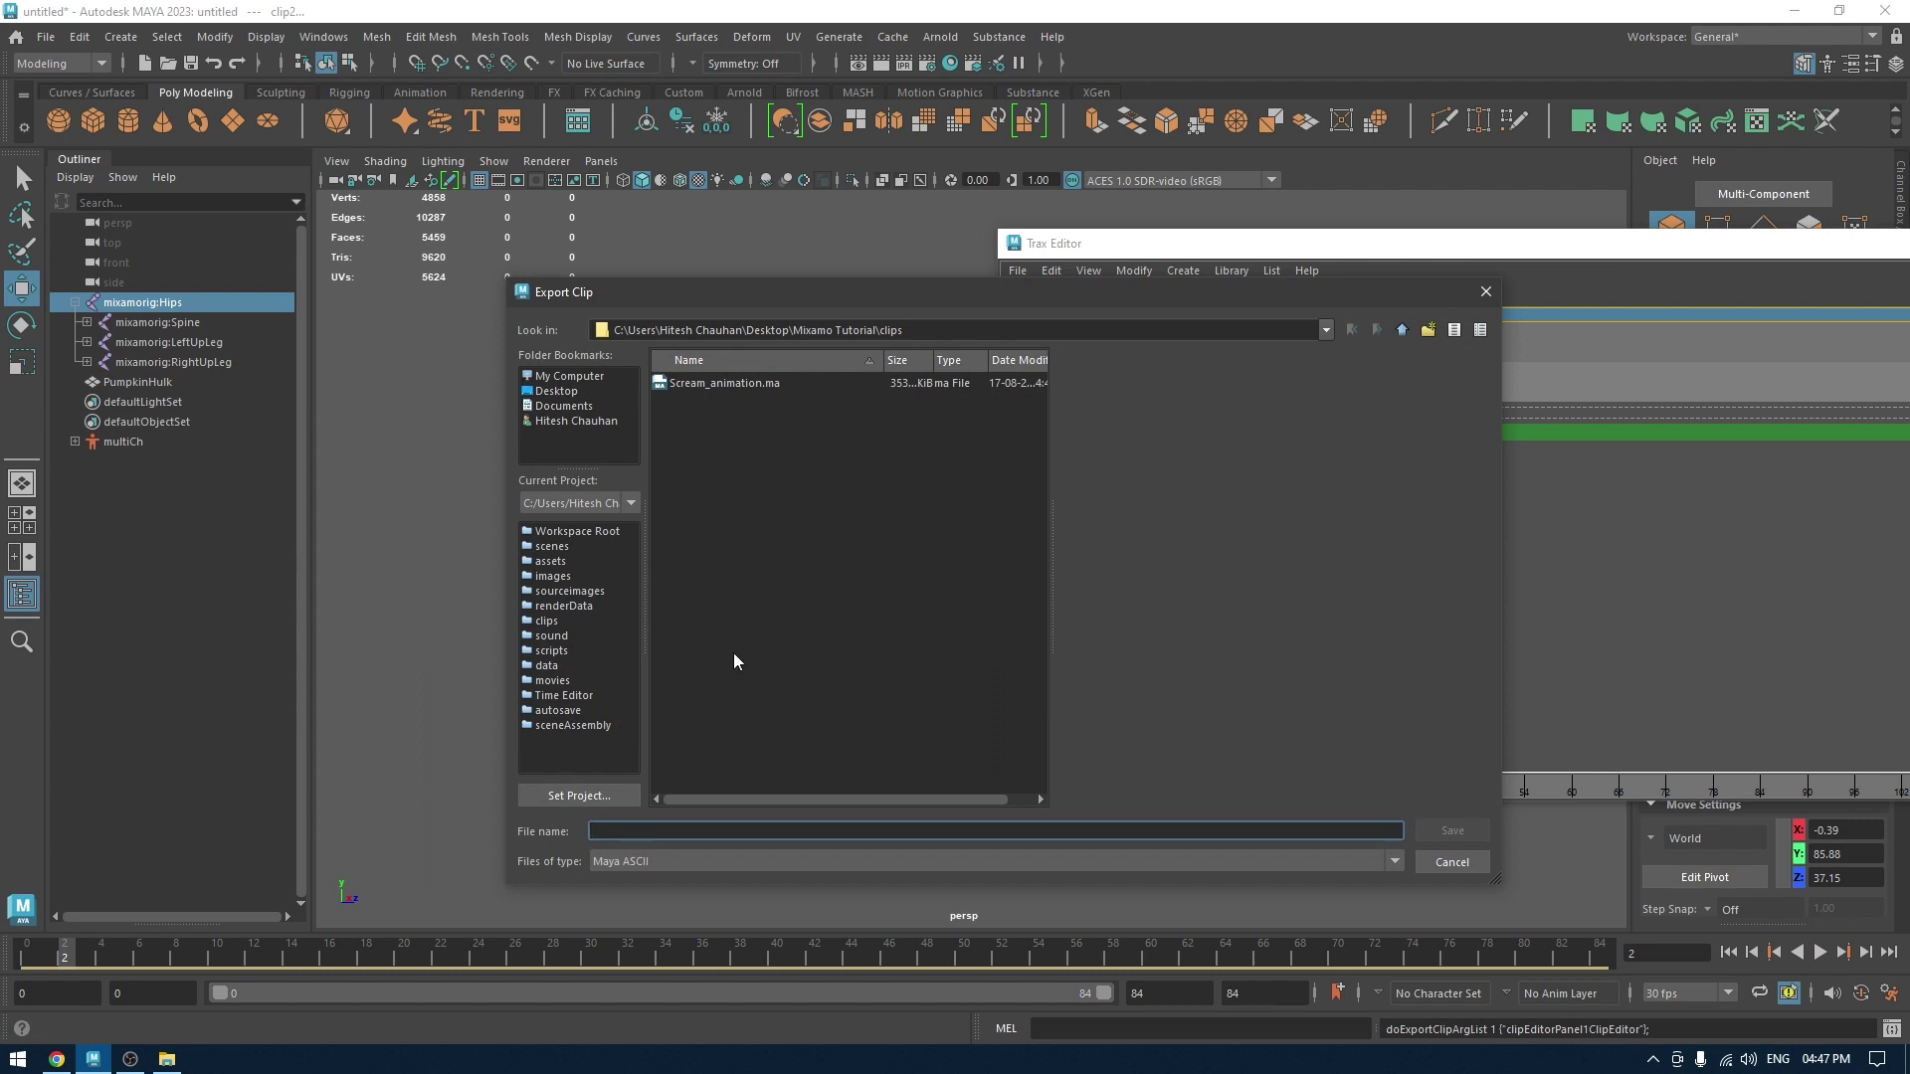
text(Run_animtion)
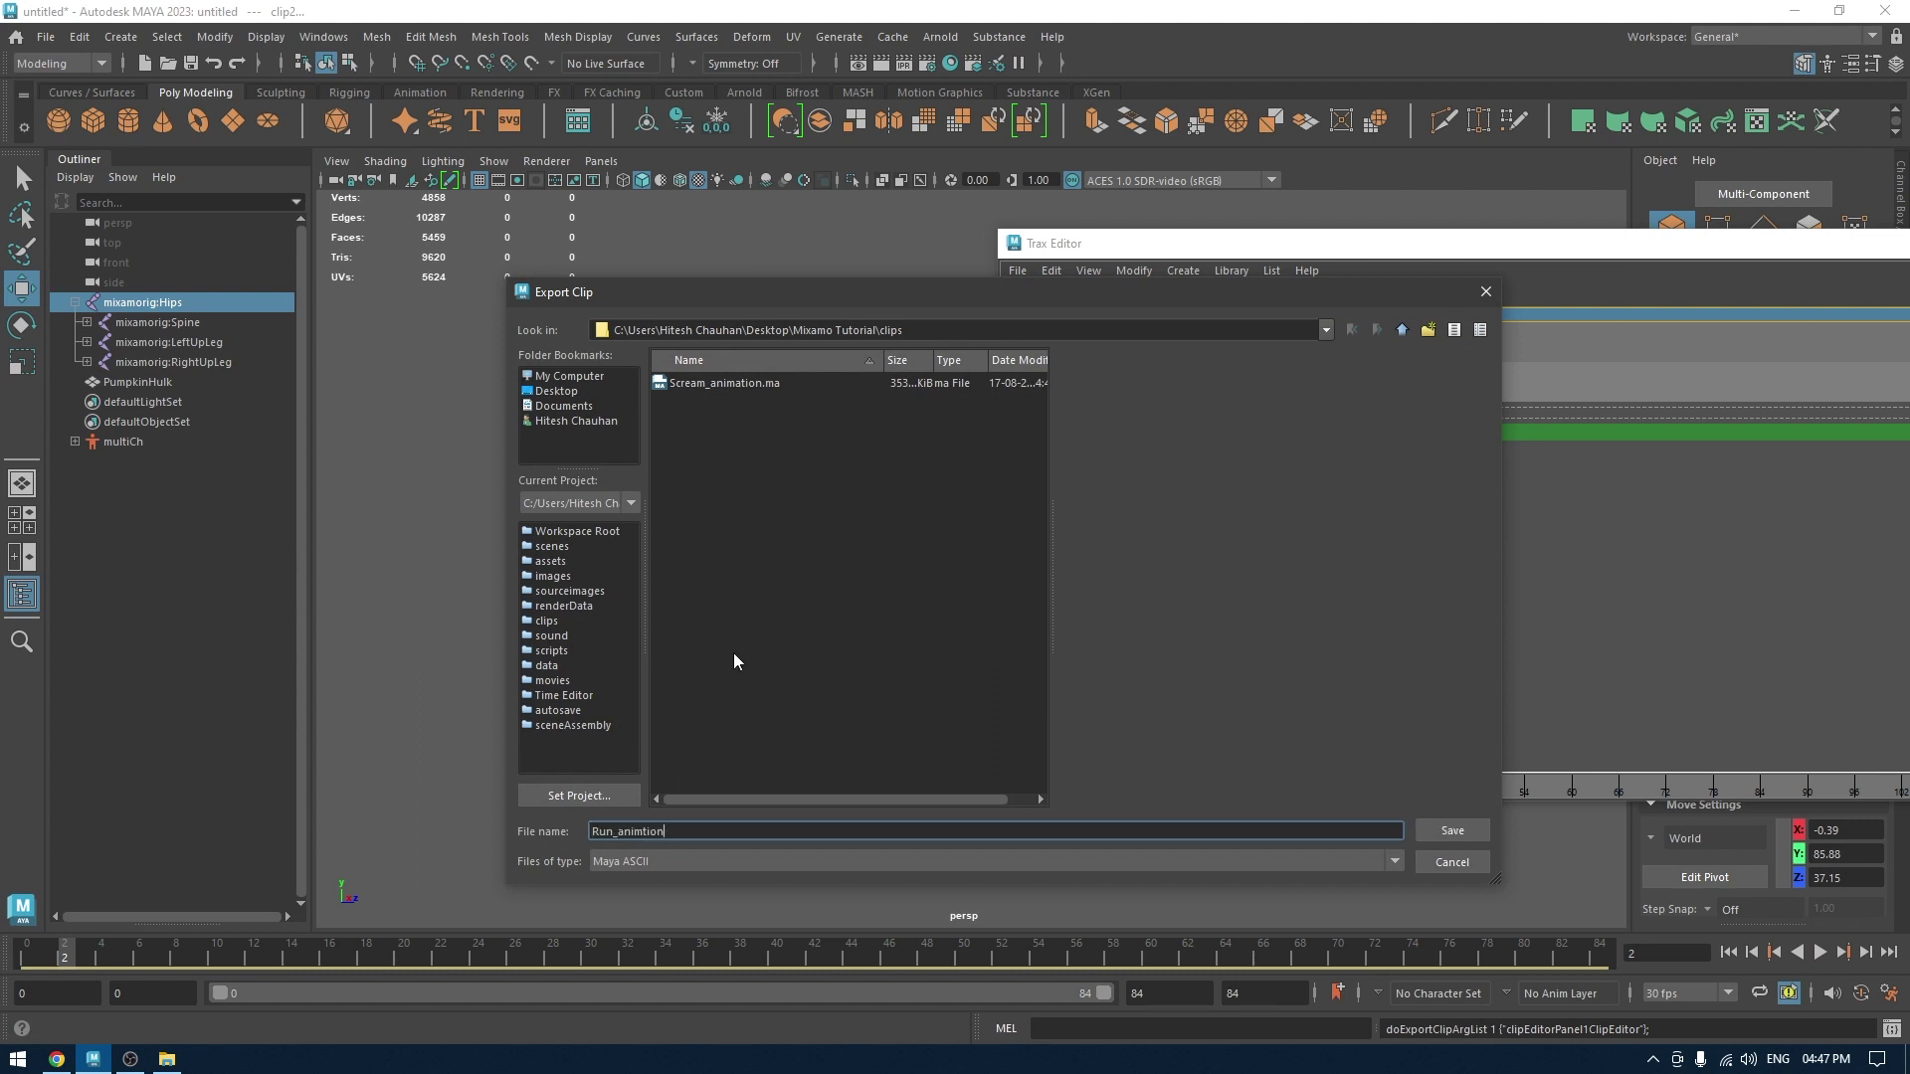
click(1478, 827)
Close the Trax Editor and start a new empty scene.
drag(1183, 255, 923, 254)
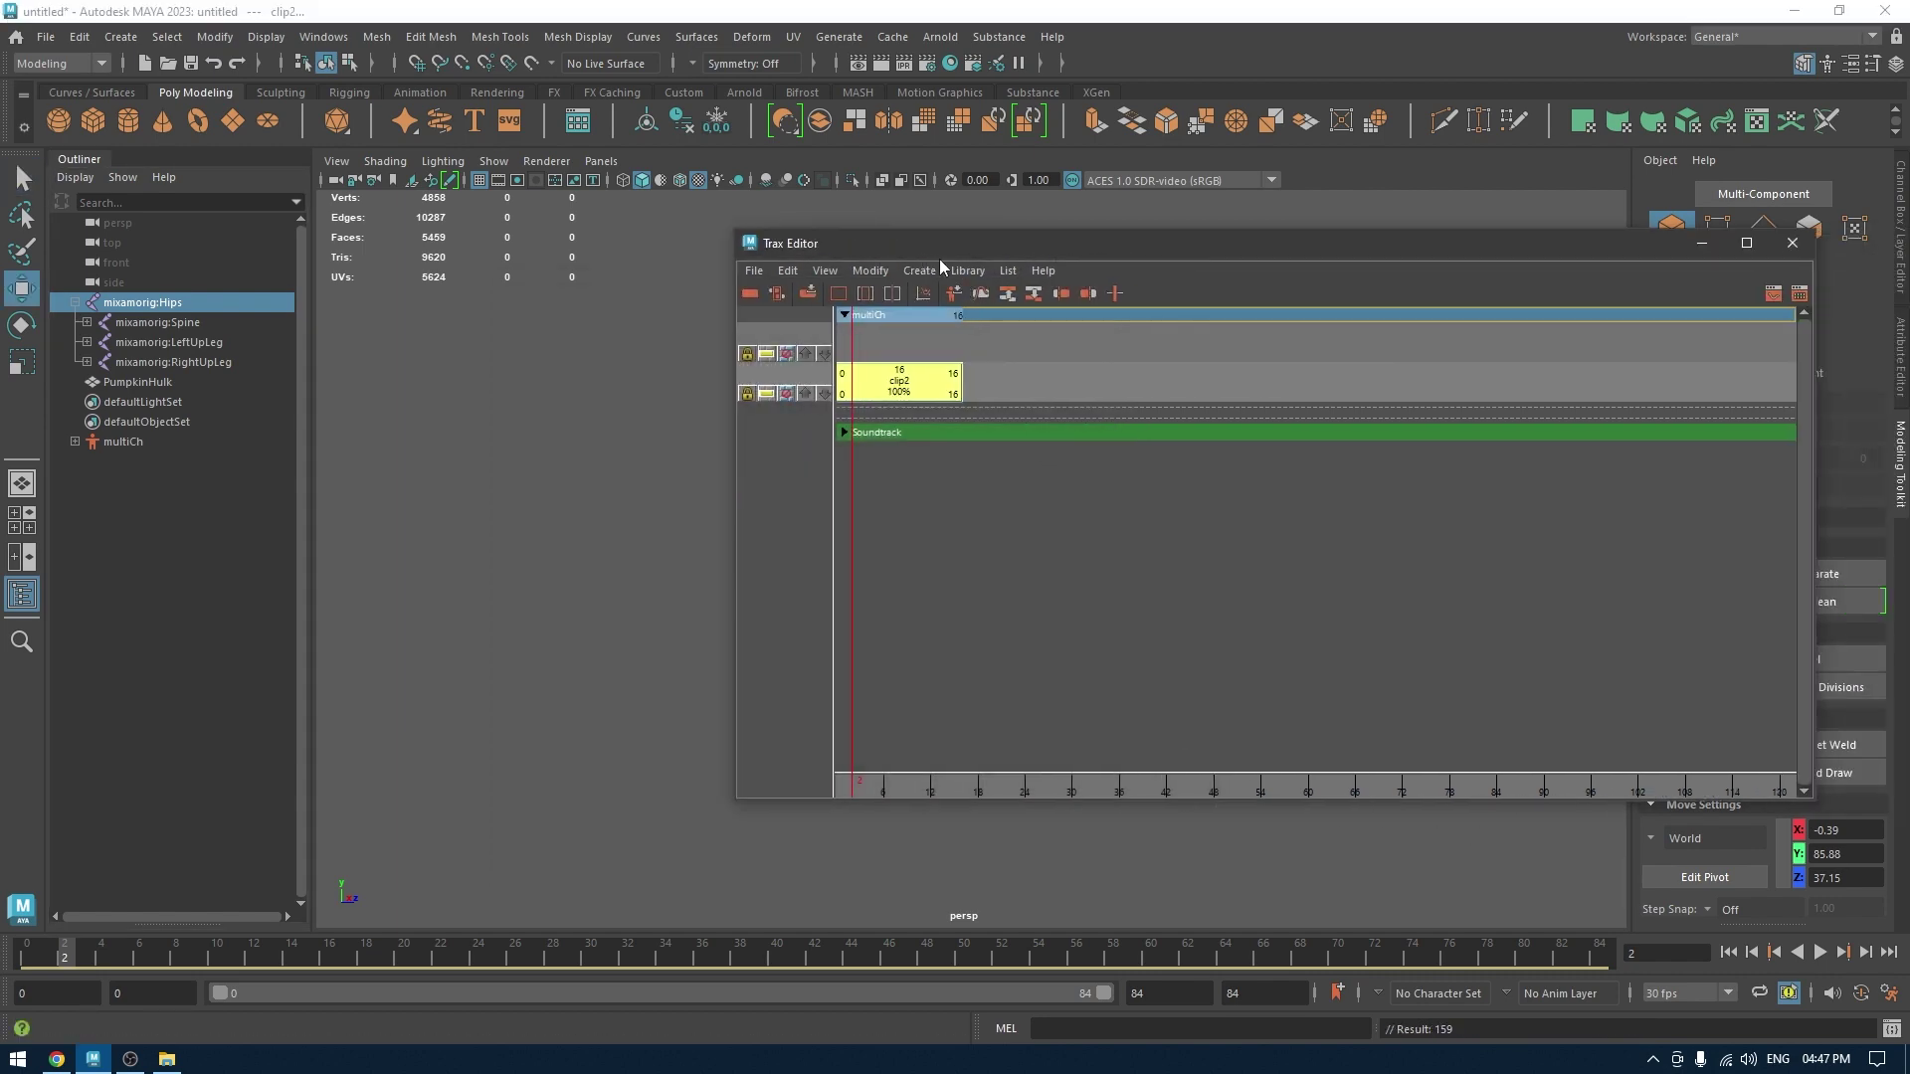
click(1792, 243)
key(Delete)
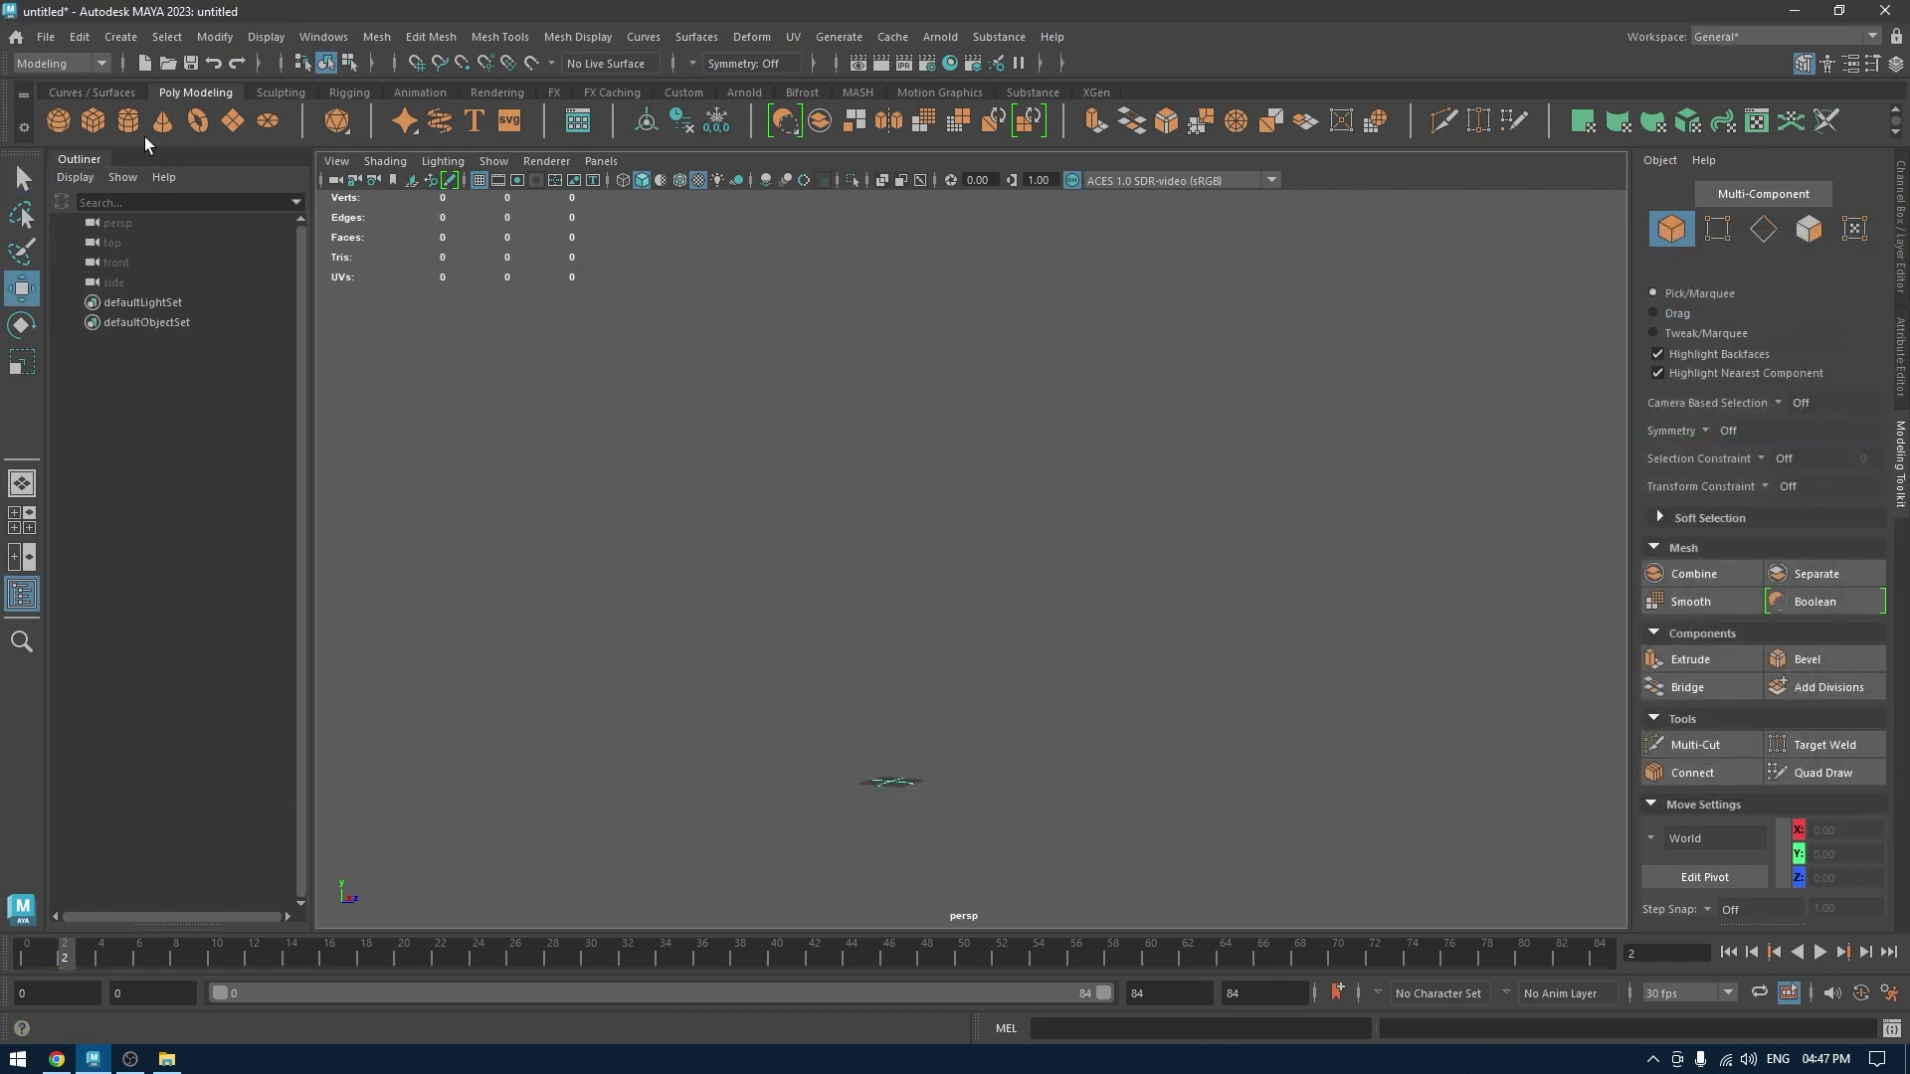
Import Jumping Down.fbx into the empty scene.
click(46, 37)
click(143, 262)
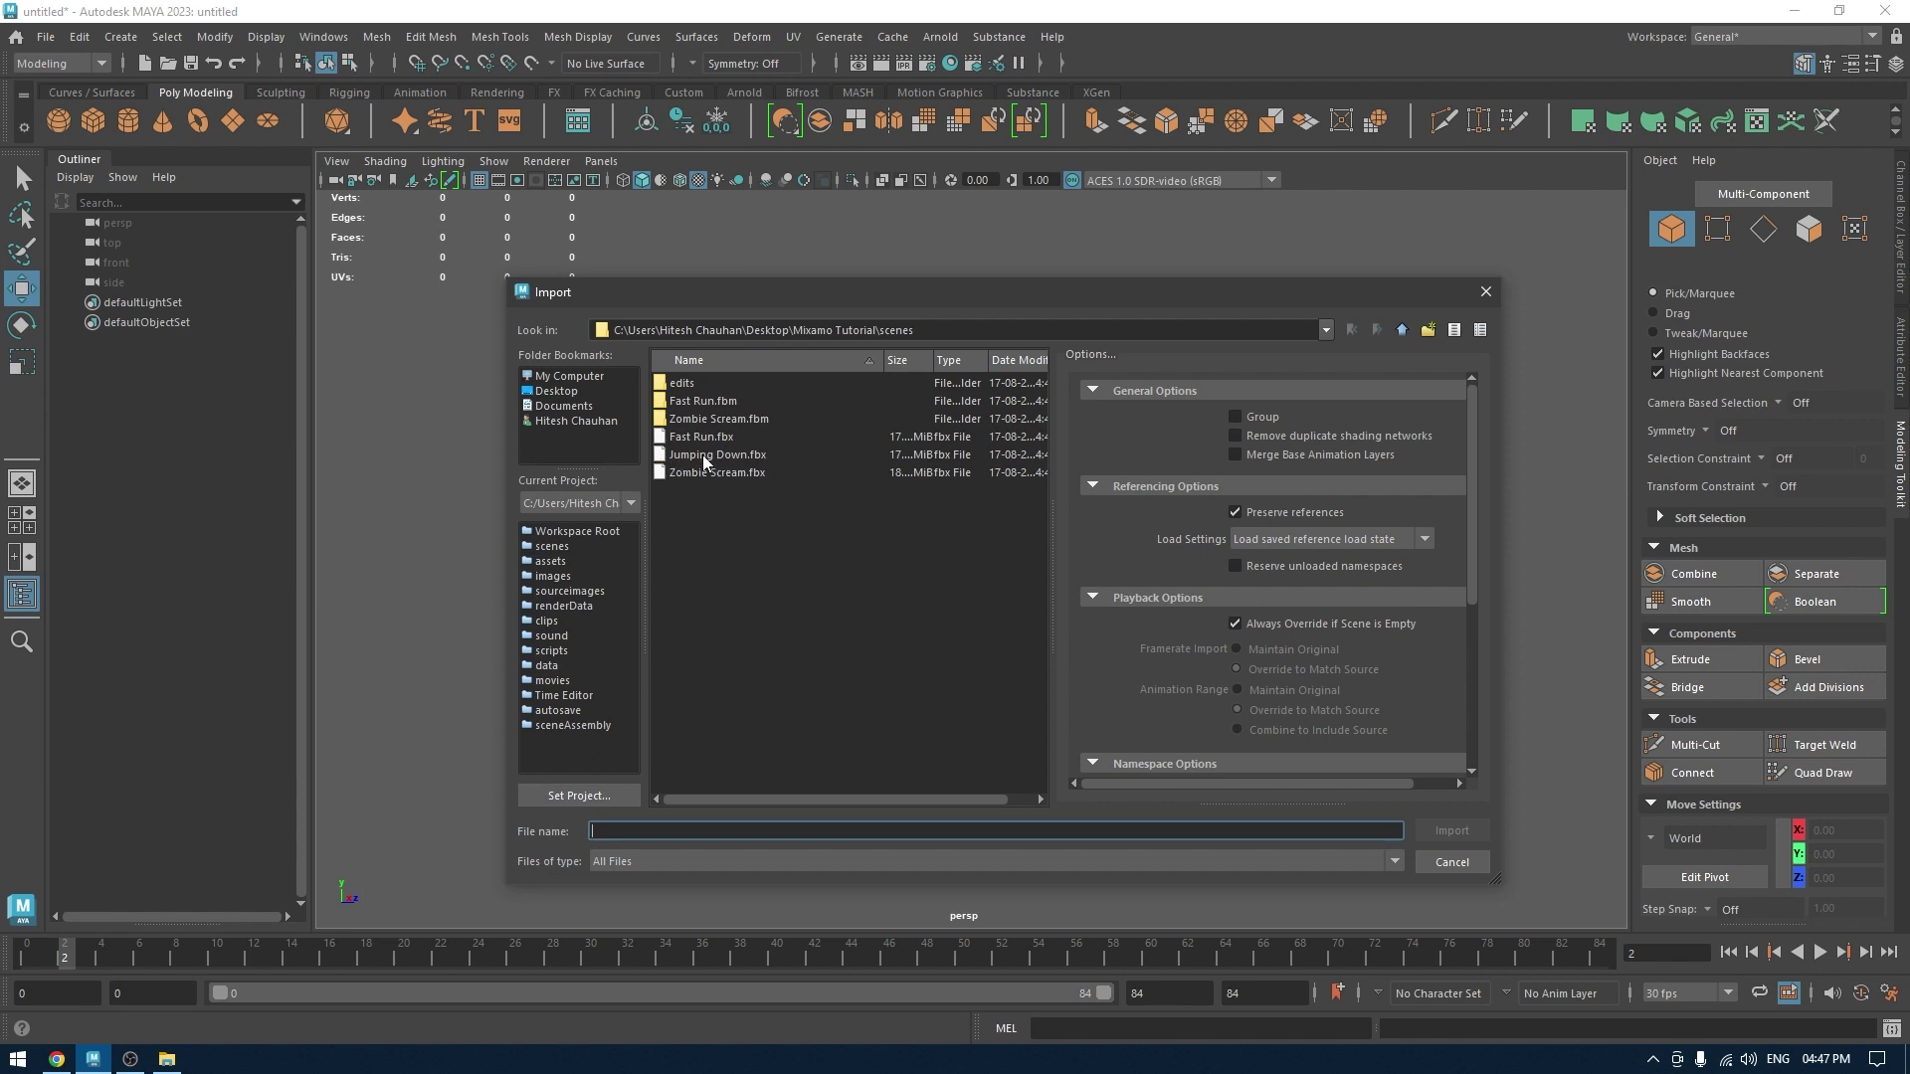
double_click(736, 455)
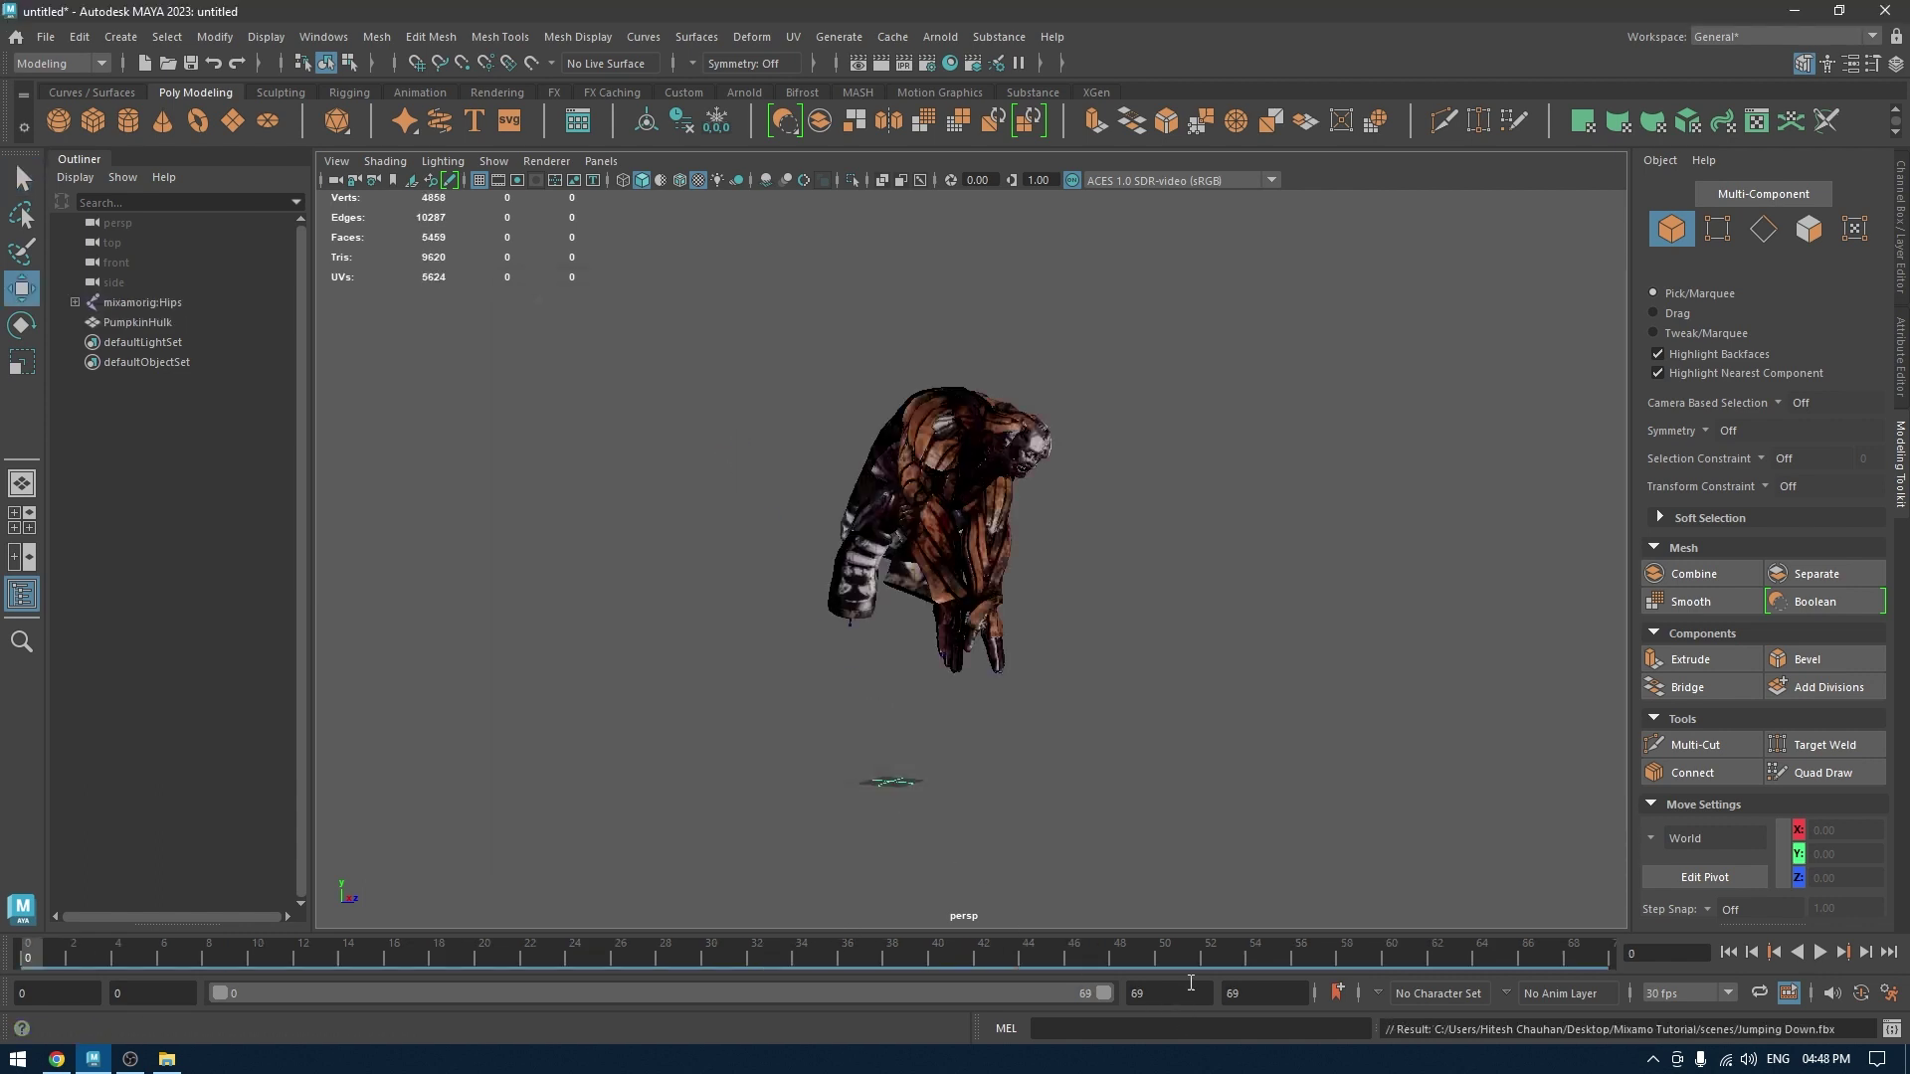
Play and stop the jump, return to frame 0, and select mixamorig:Hips.
click(1817, 957)
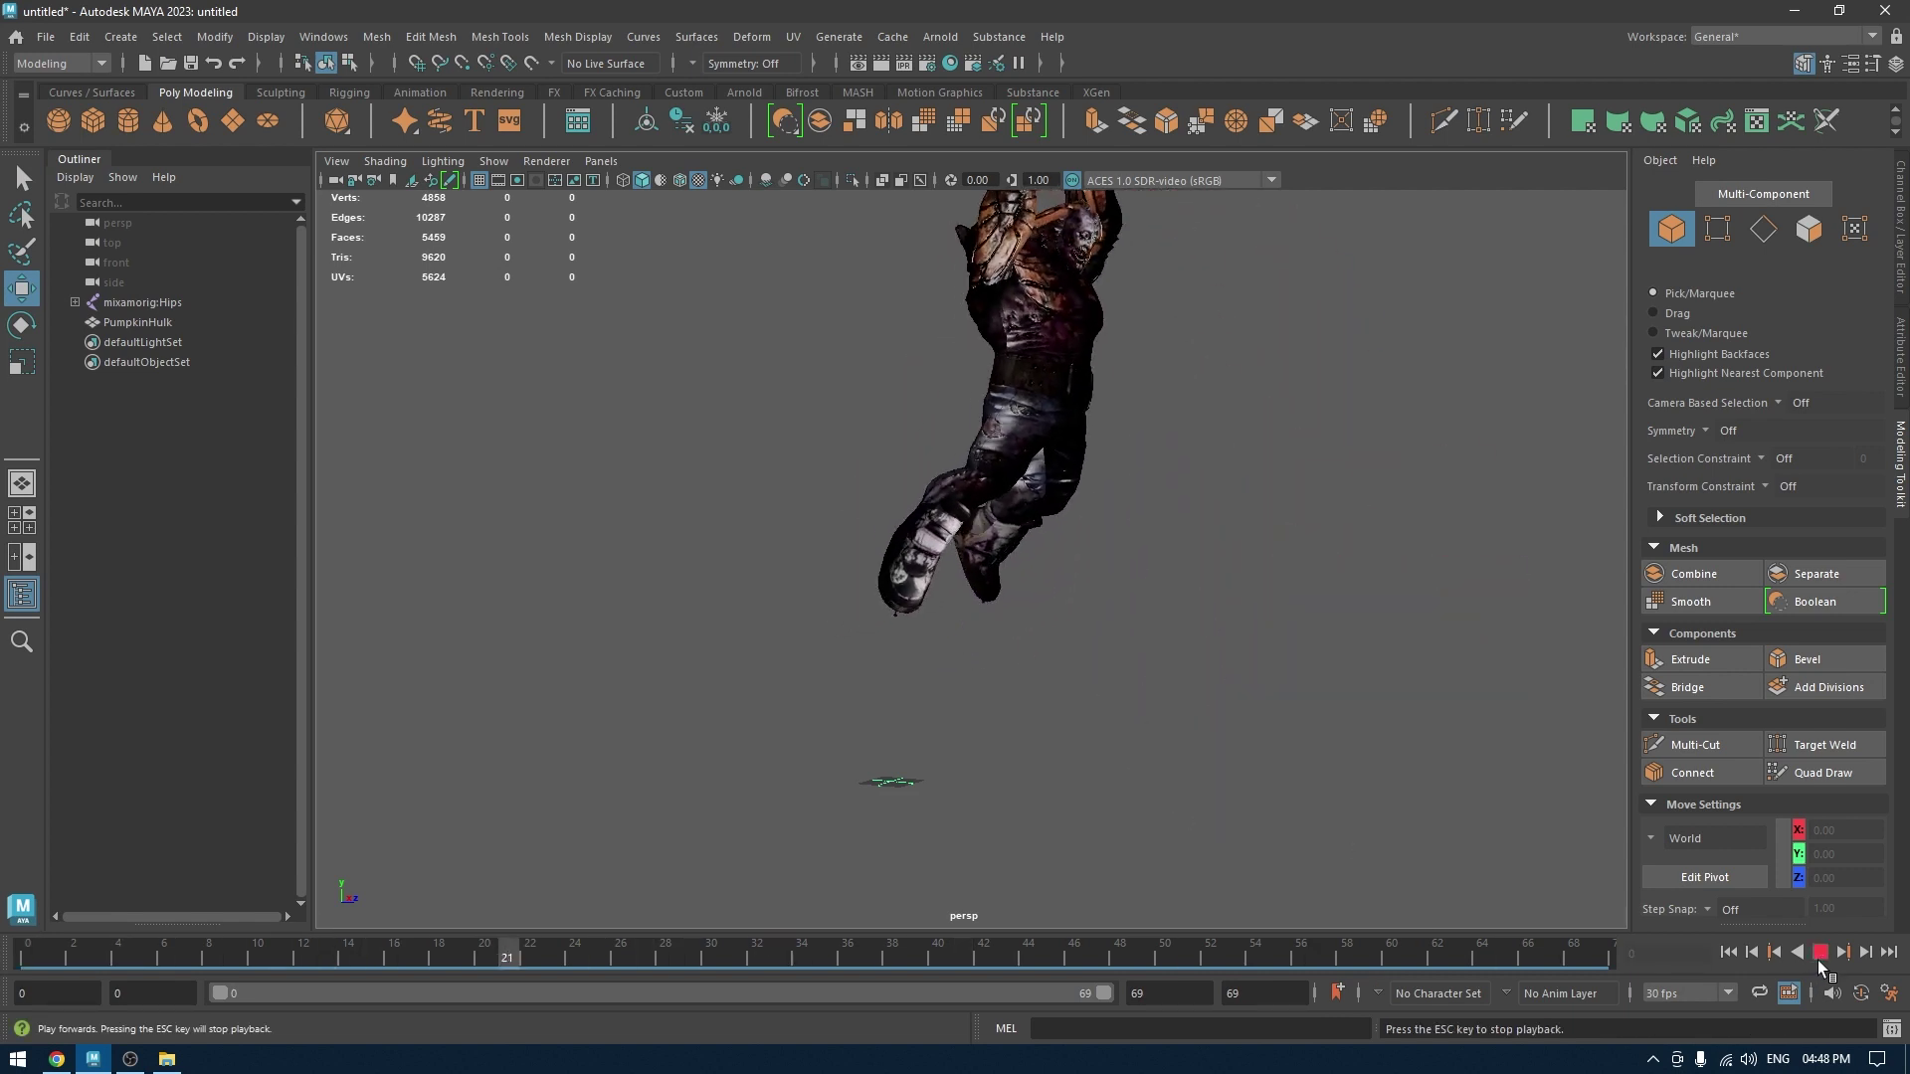
click(1818, 959)
click(1729, 953)
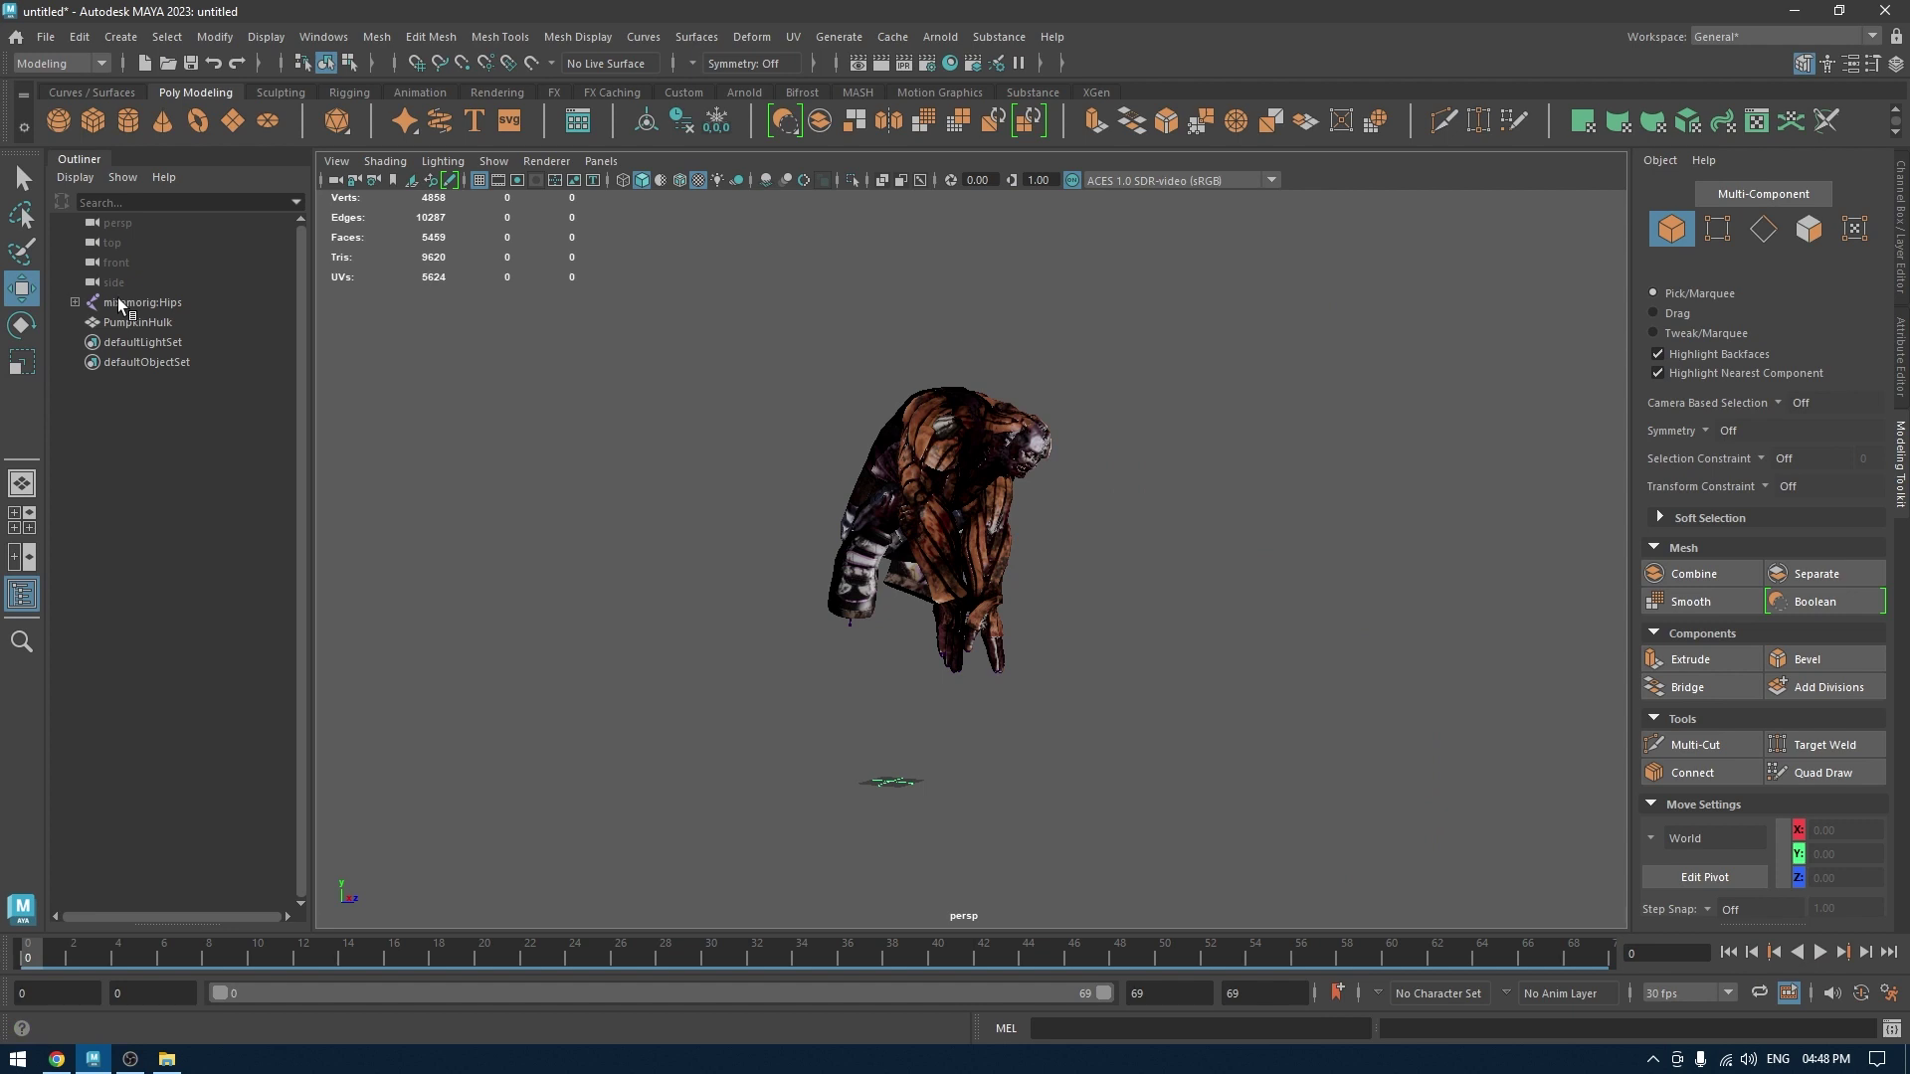
click(142, 302)
Create a Trax animation clip from the jump and scrub it to check poses.
click(323, 37)
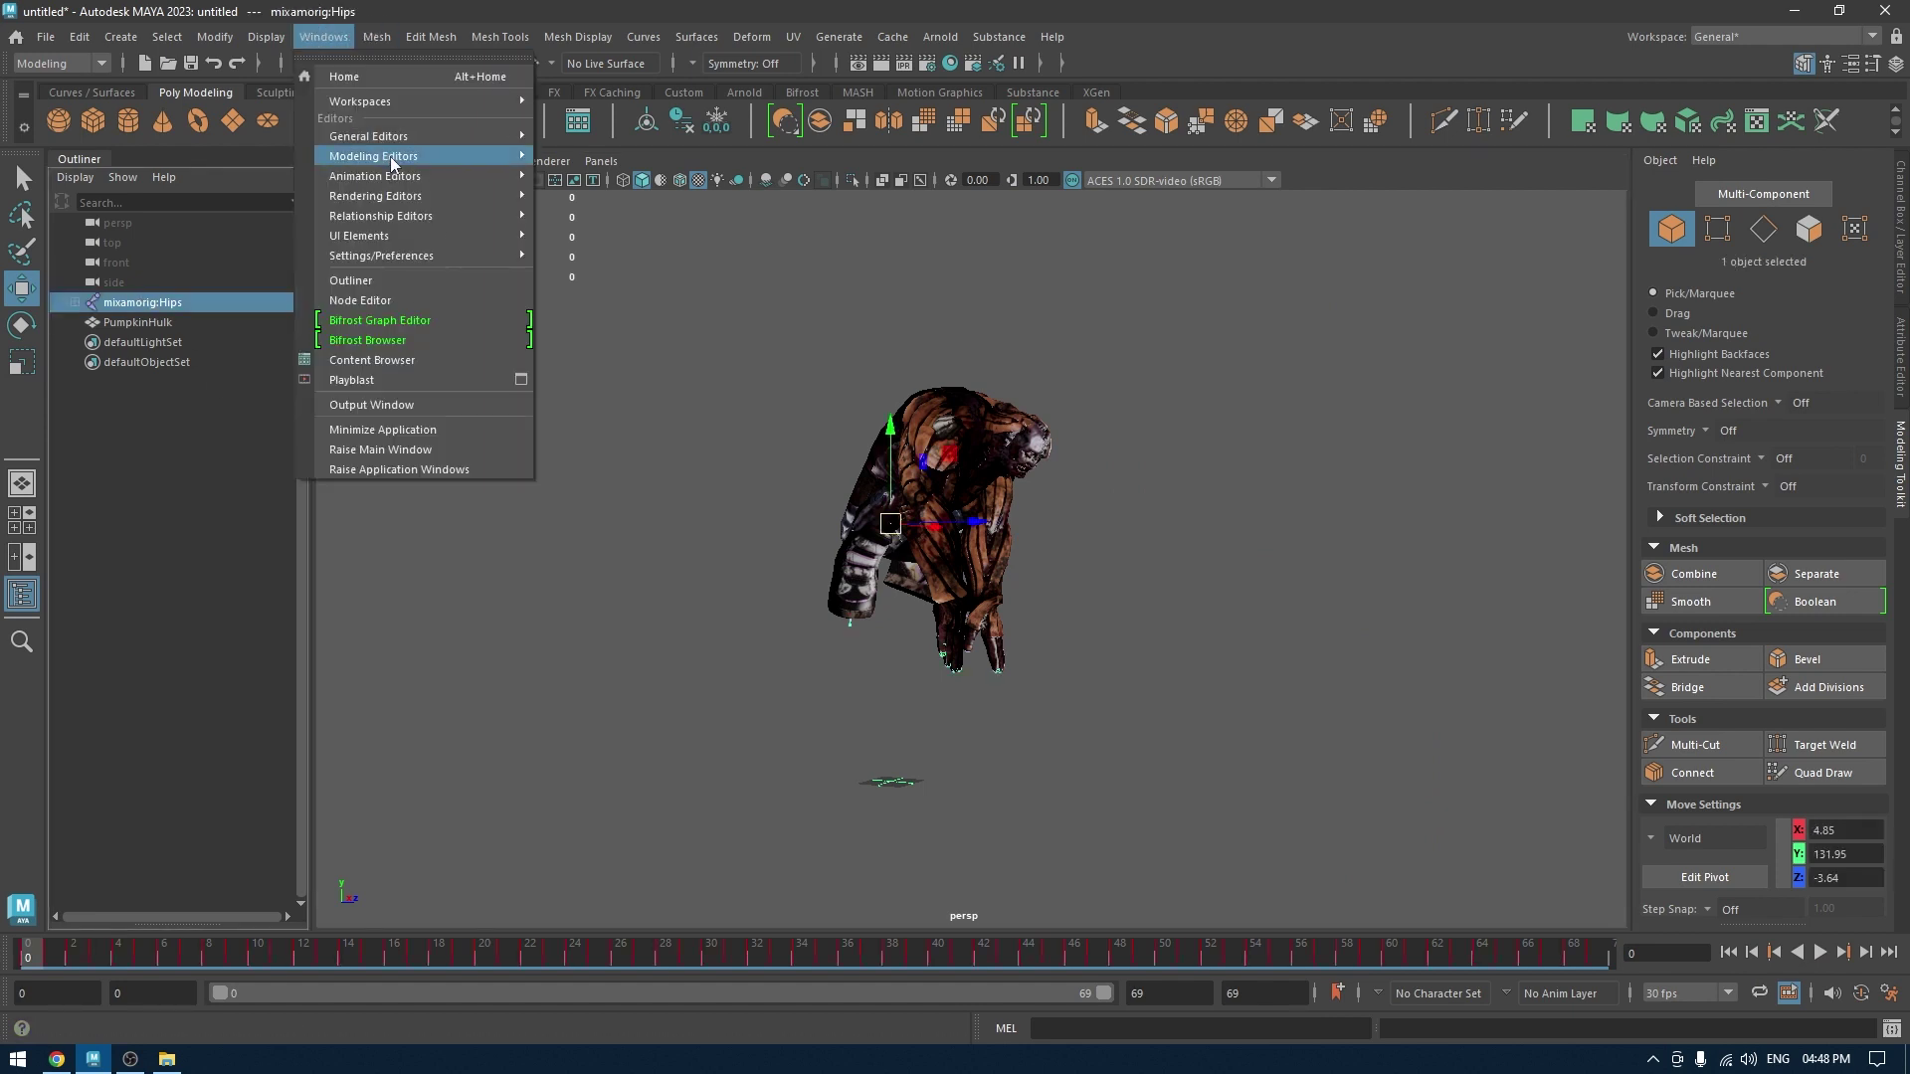
mouse_move(401, 176)
click(585, 216)
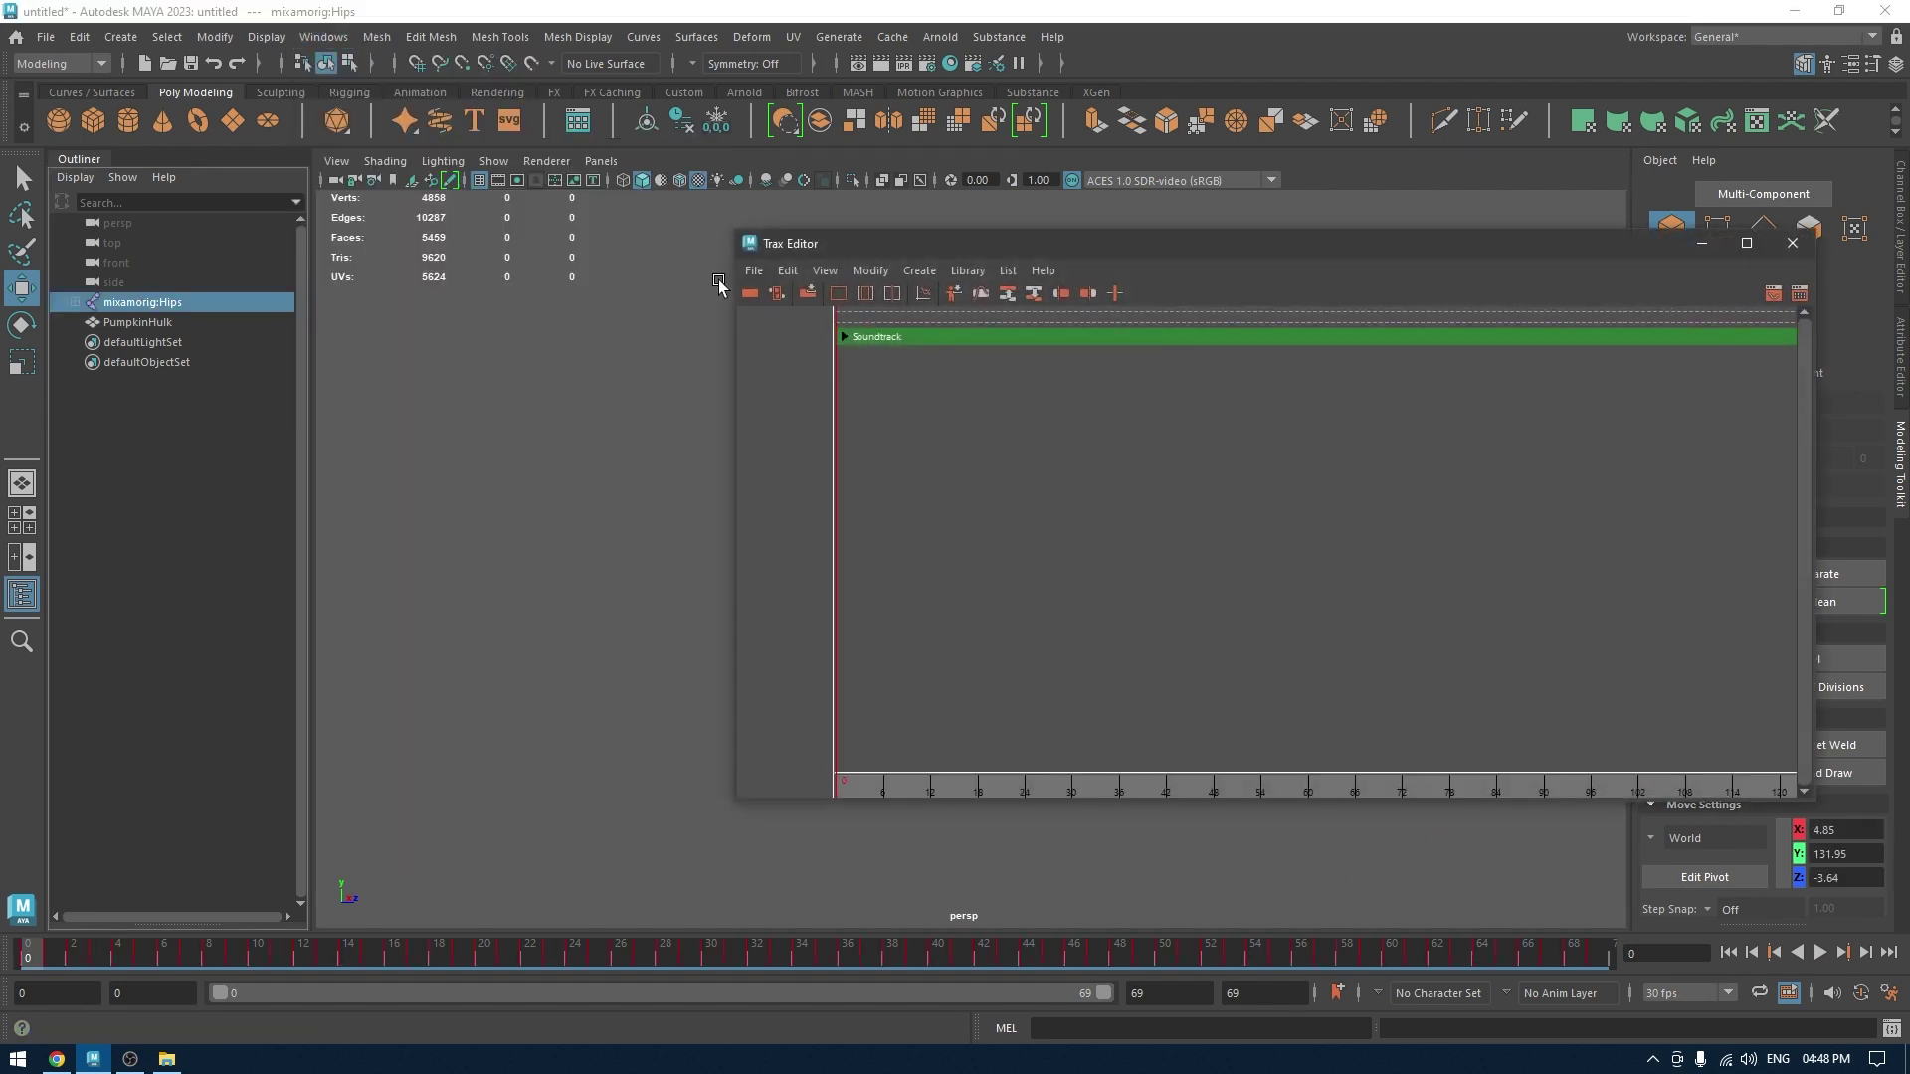
click(935, 270)
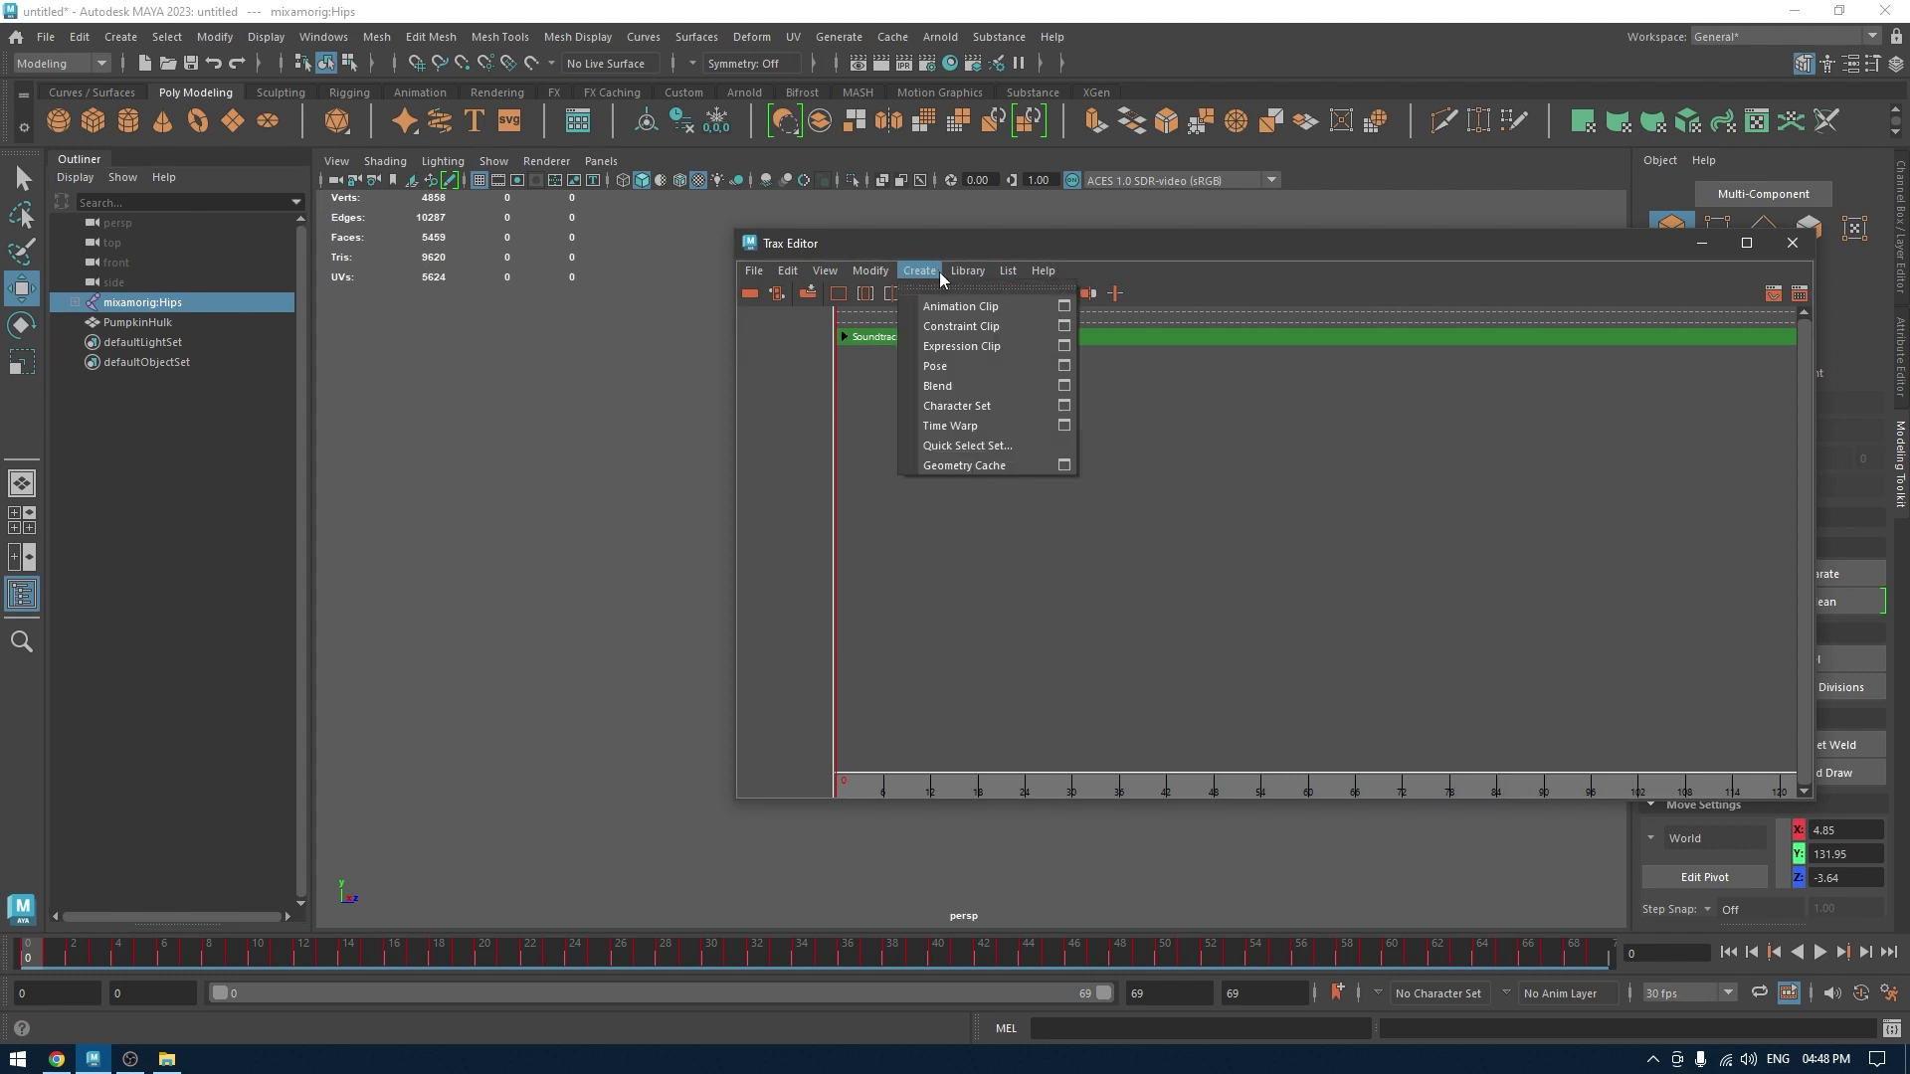
click(977, 306)
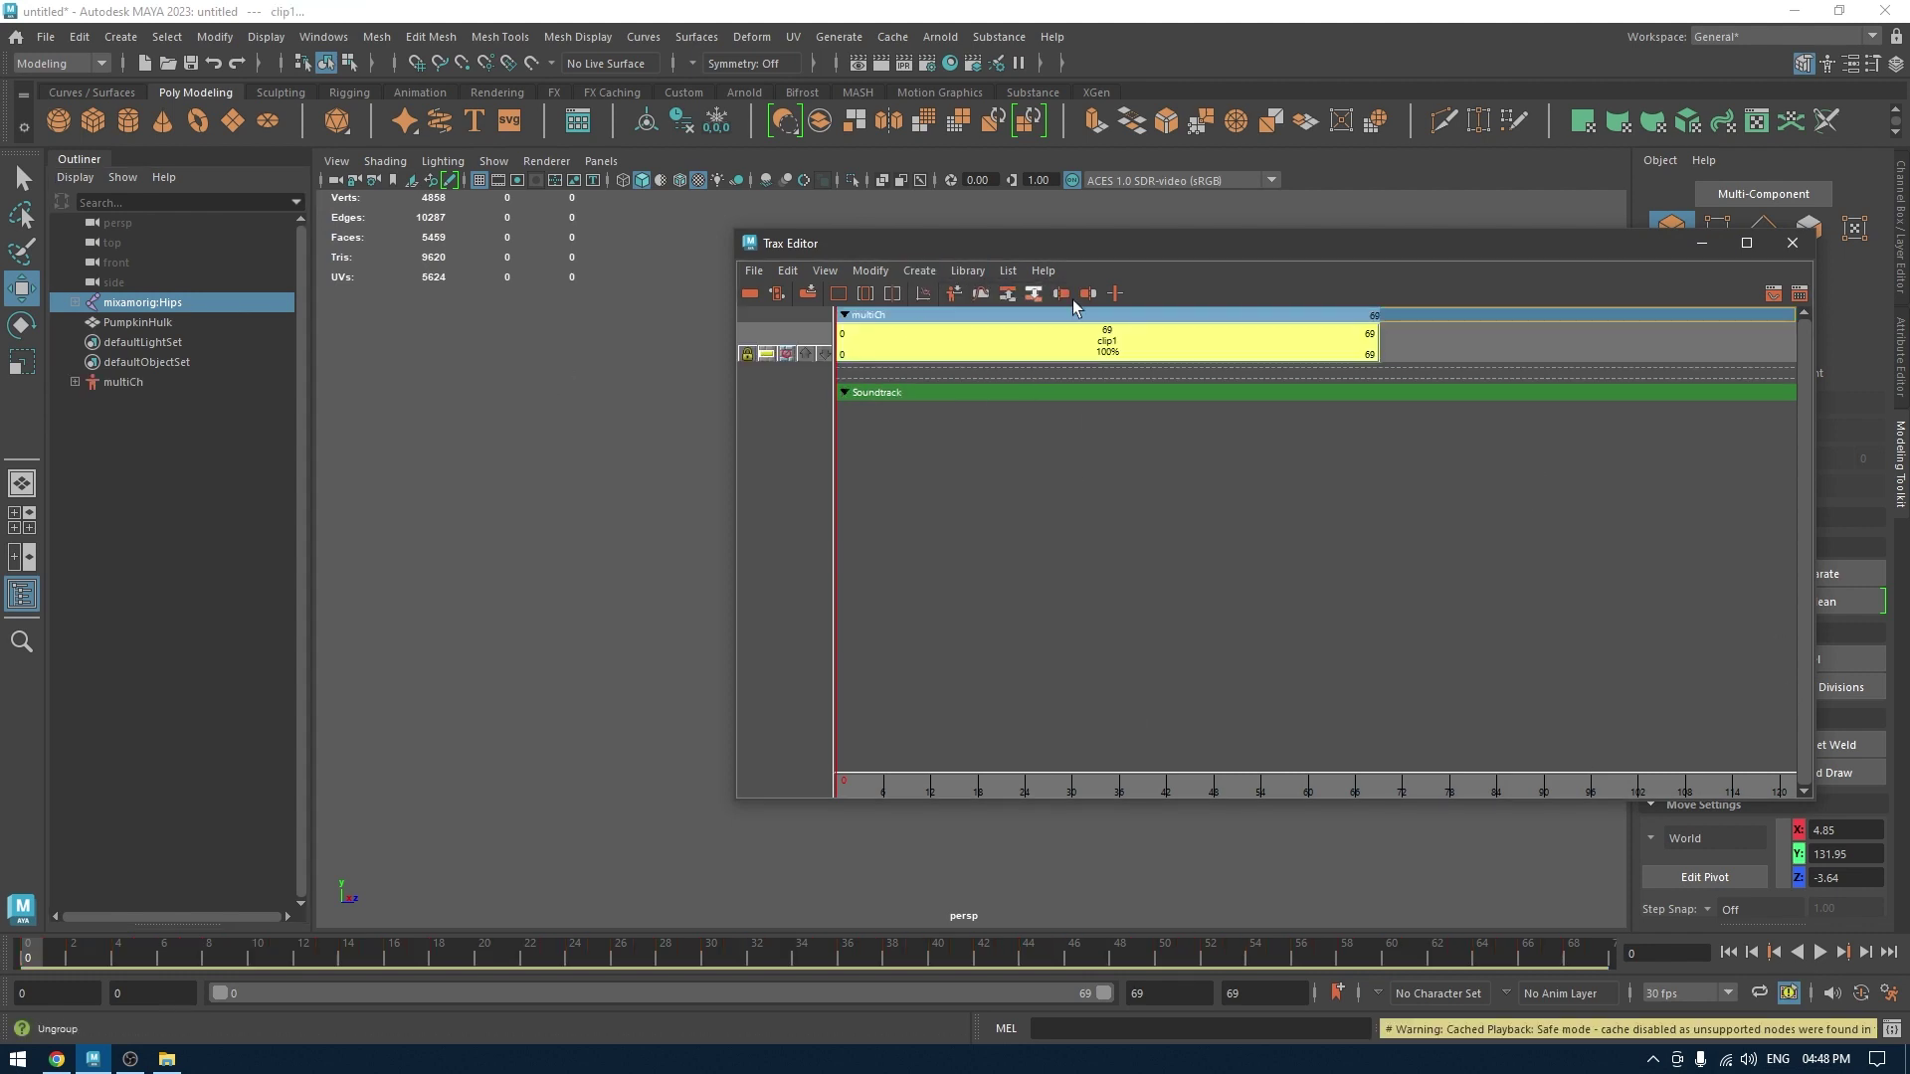
drag(1114, 254, 1419, 488)
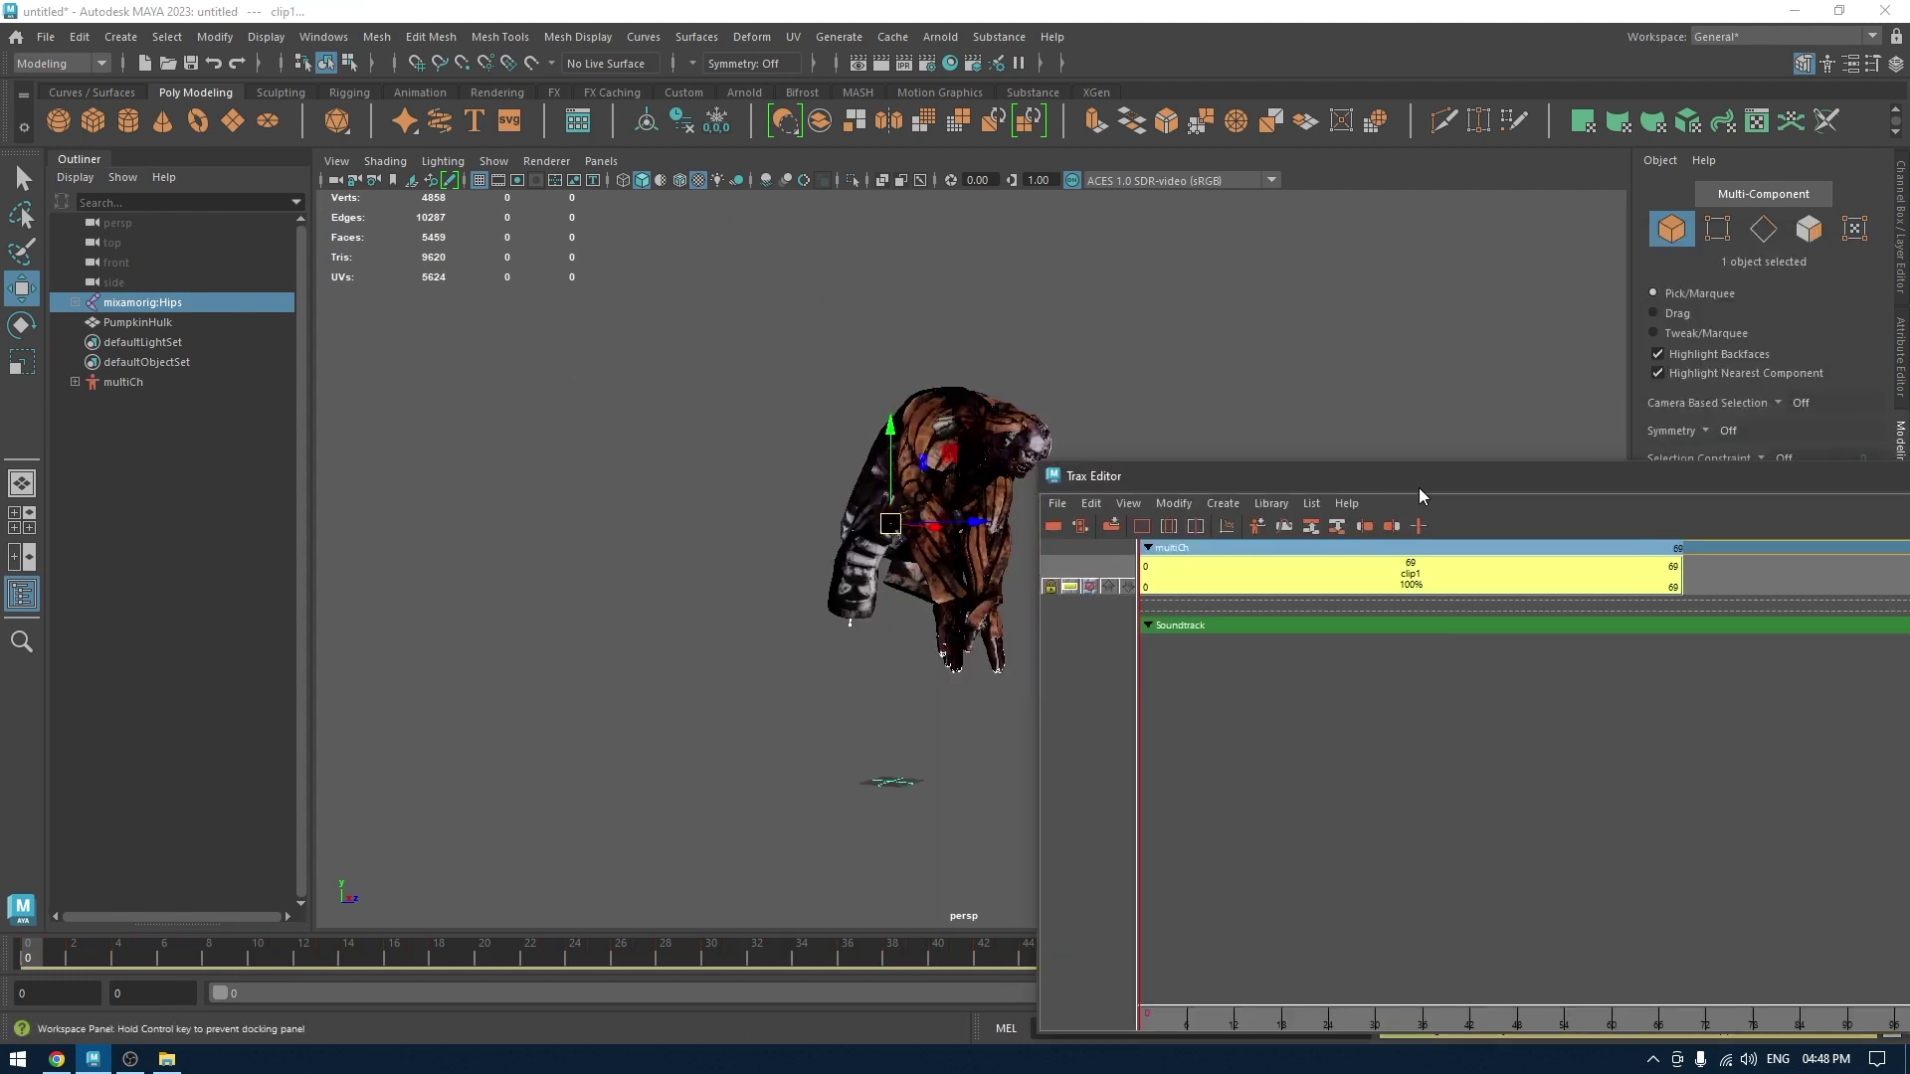
drag(1170, 548, 1522, 567)
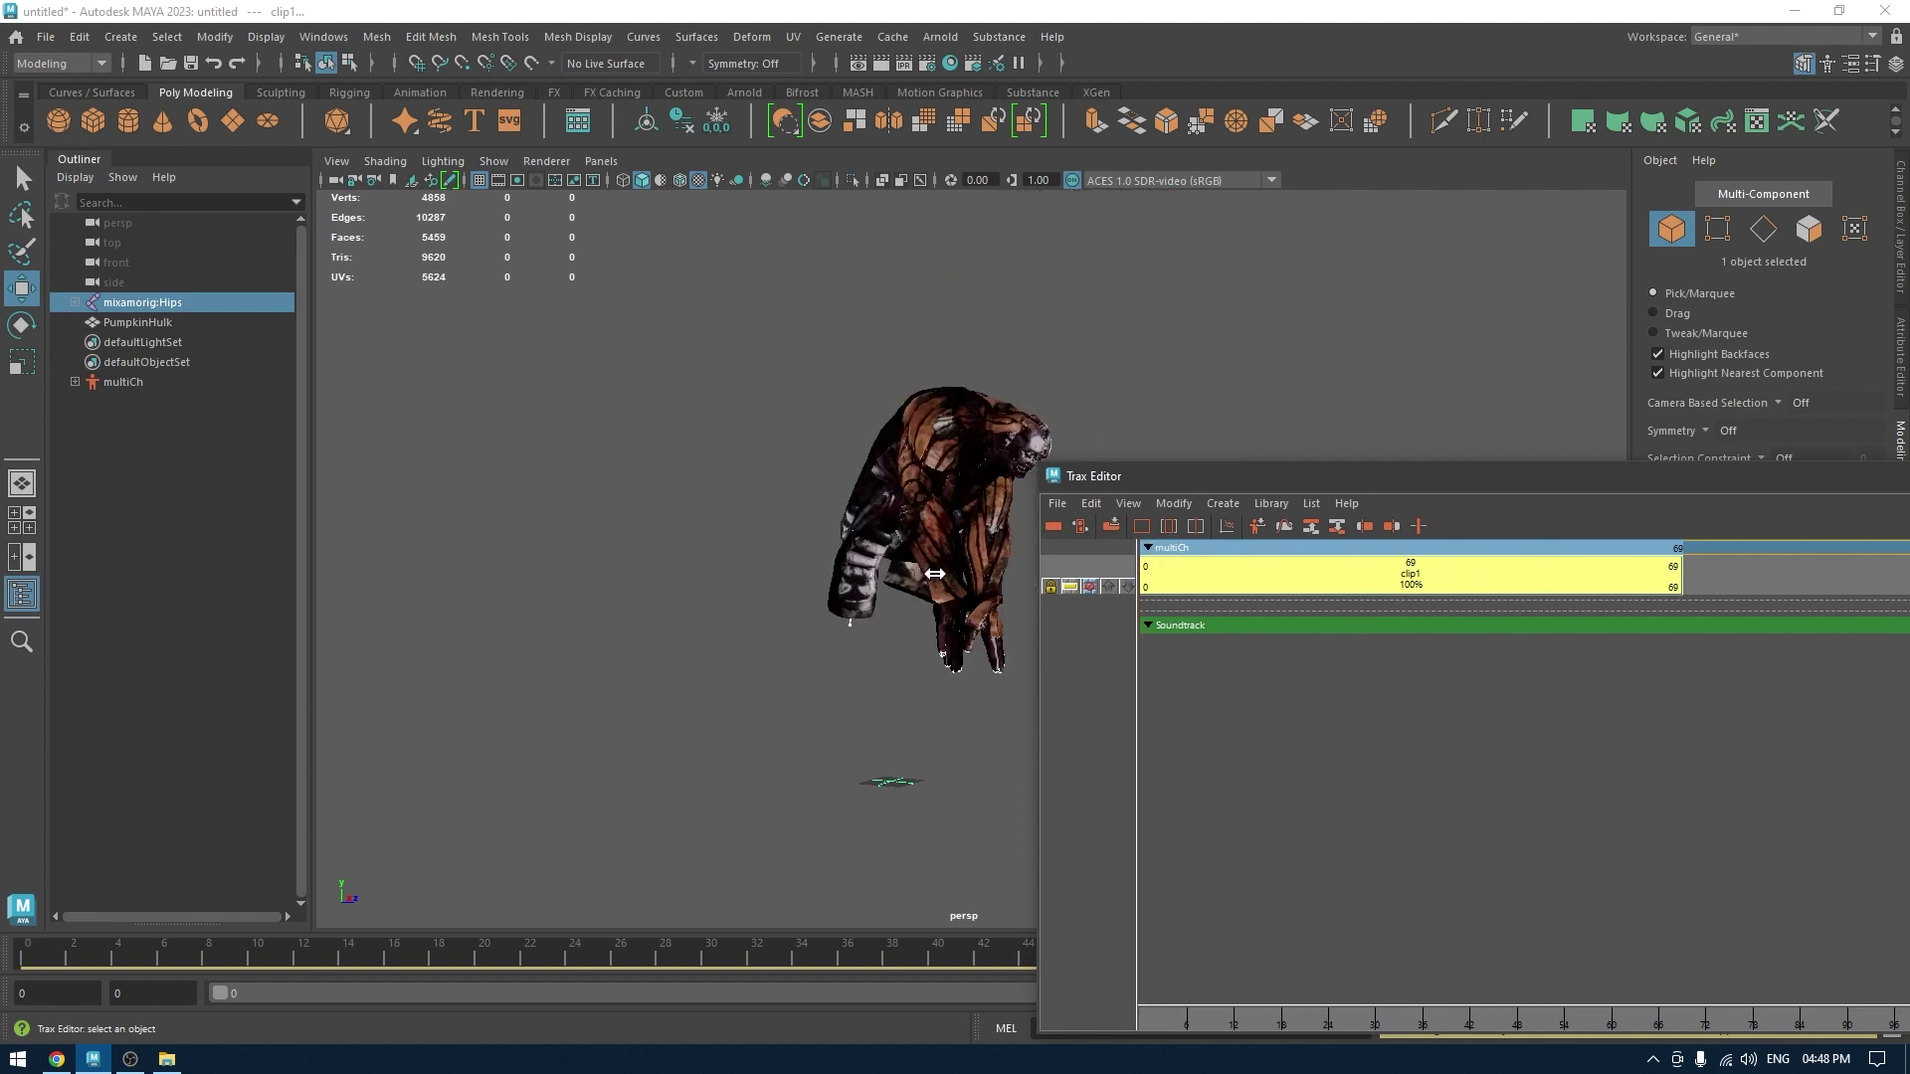
Export the jump clip as 'Jump_animation' and close the Trax Editor.
click(1058, 504)
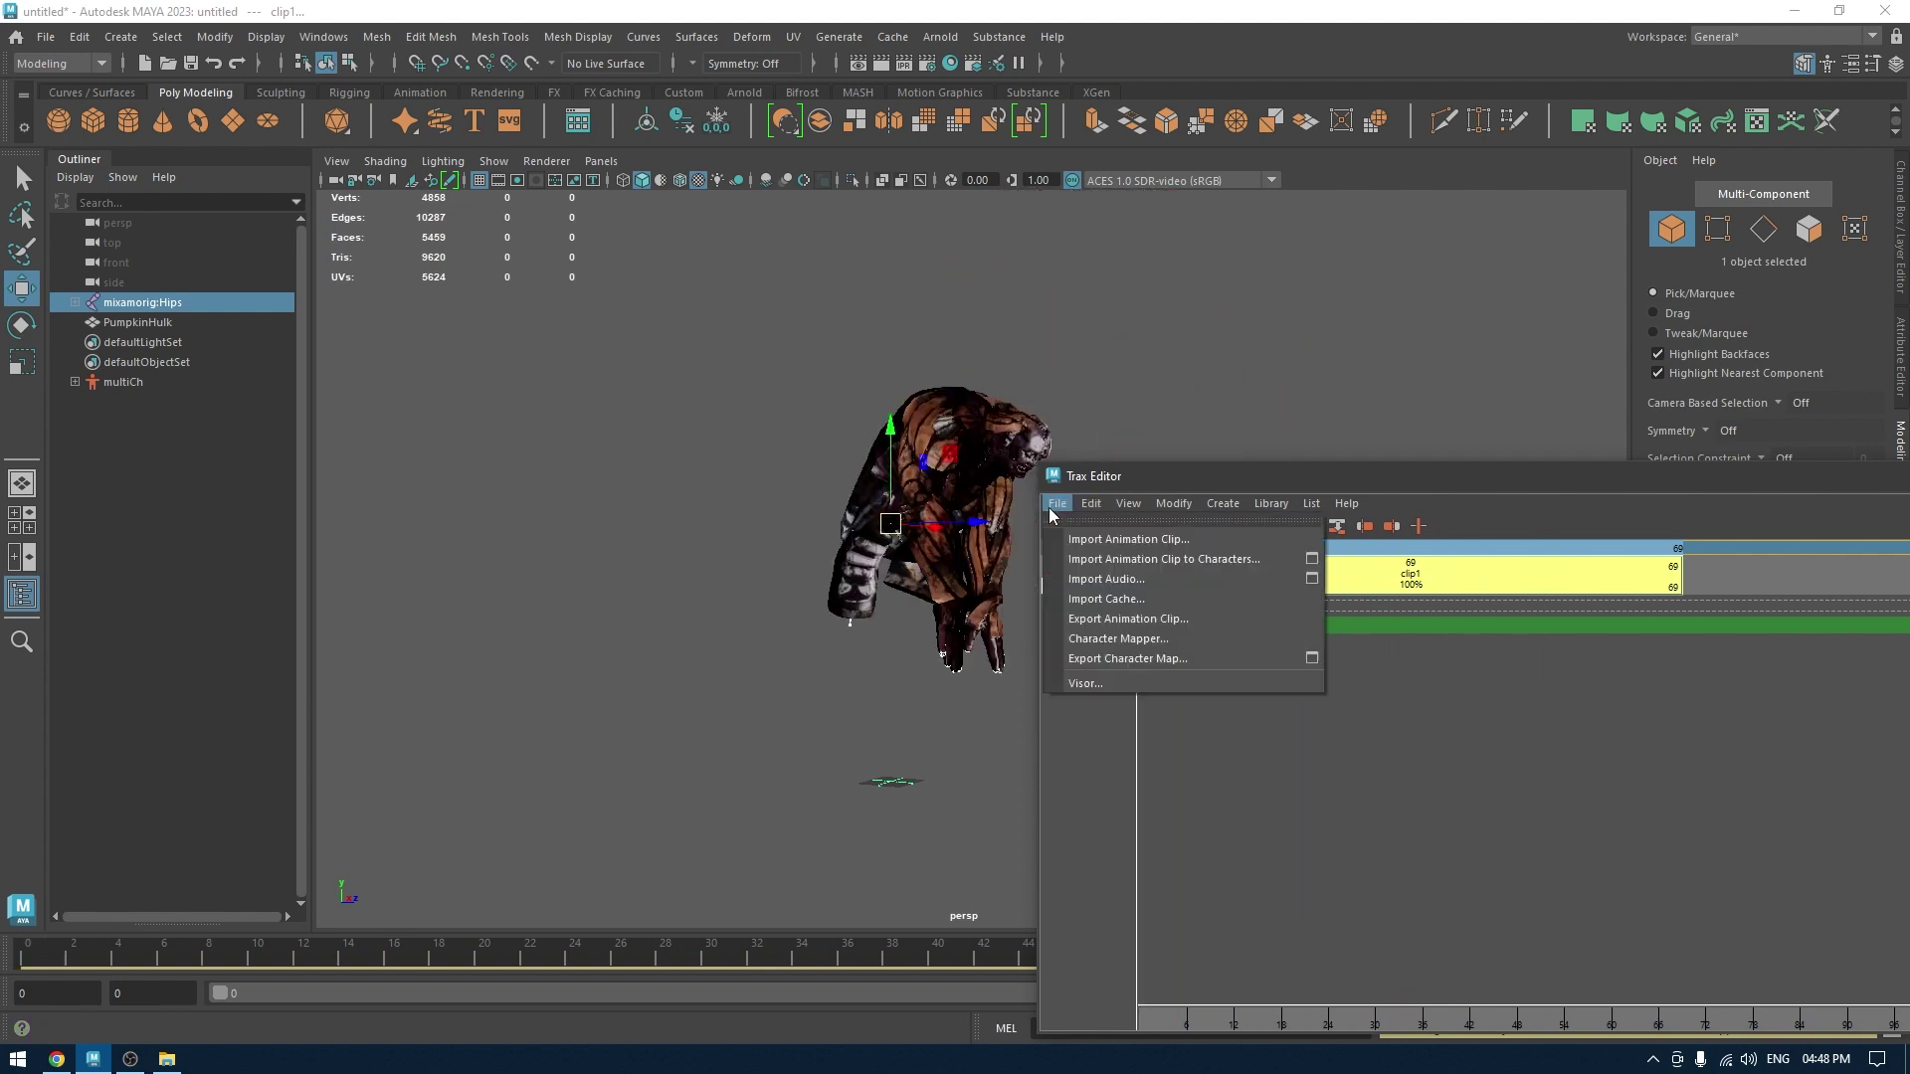
click(1120, 618)
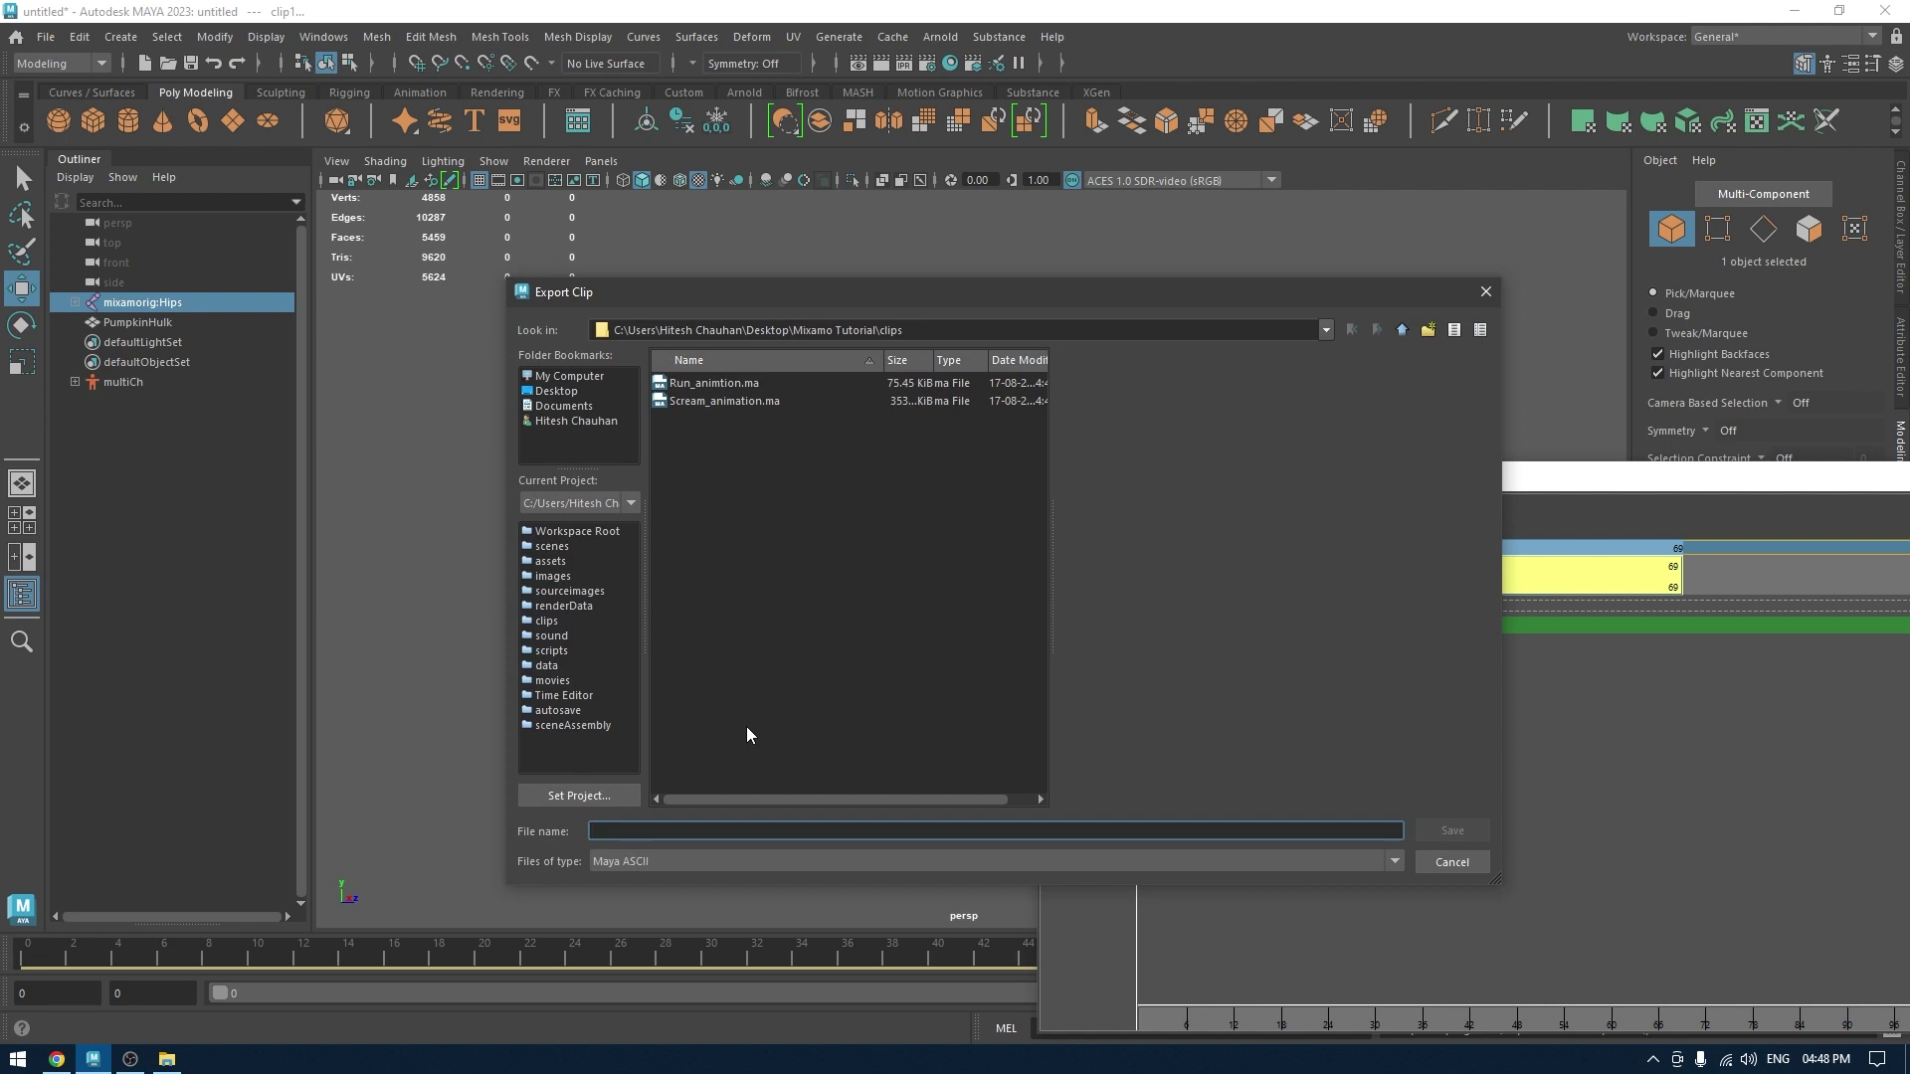
text(Jump_animation)
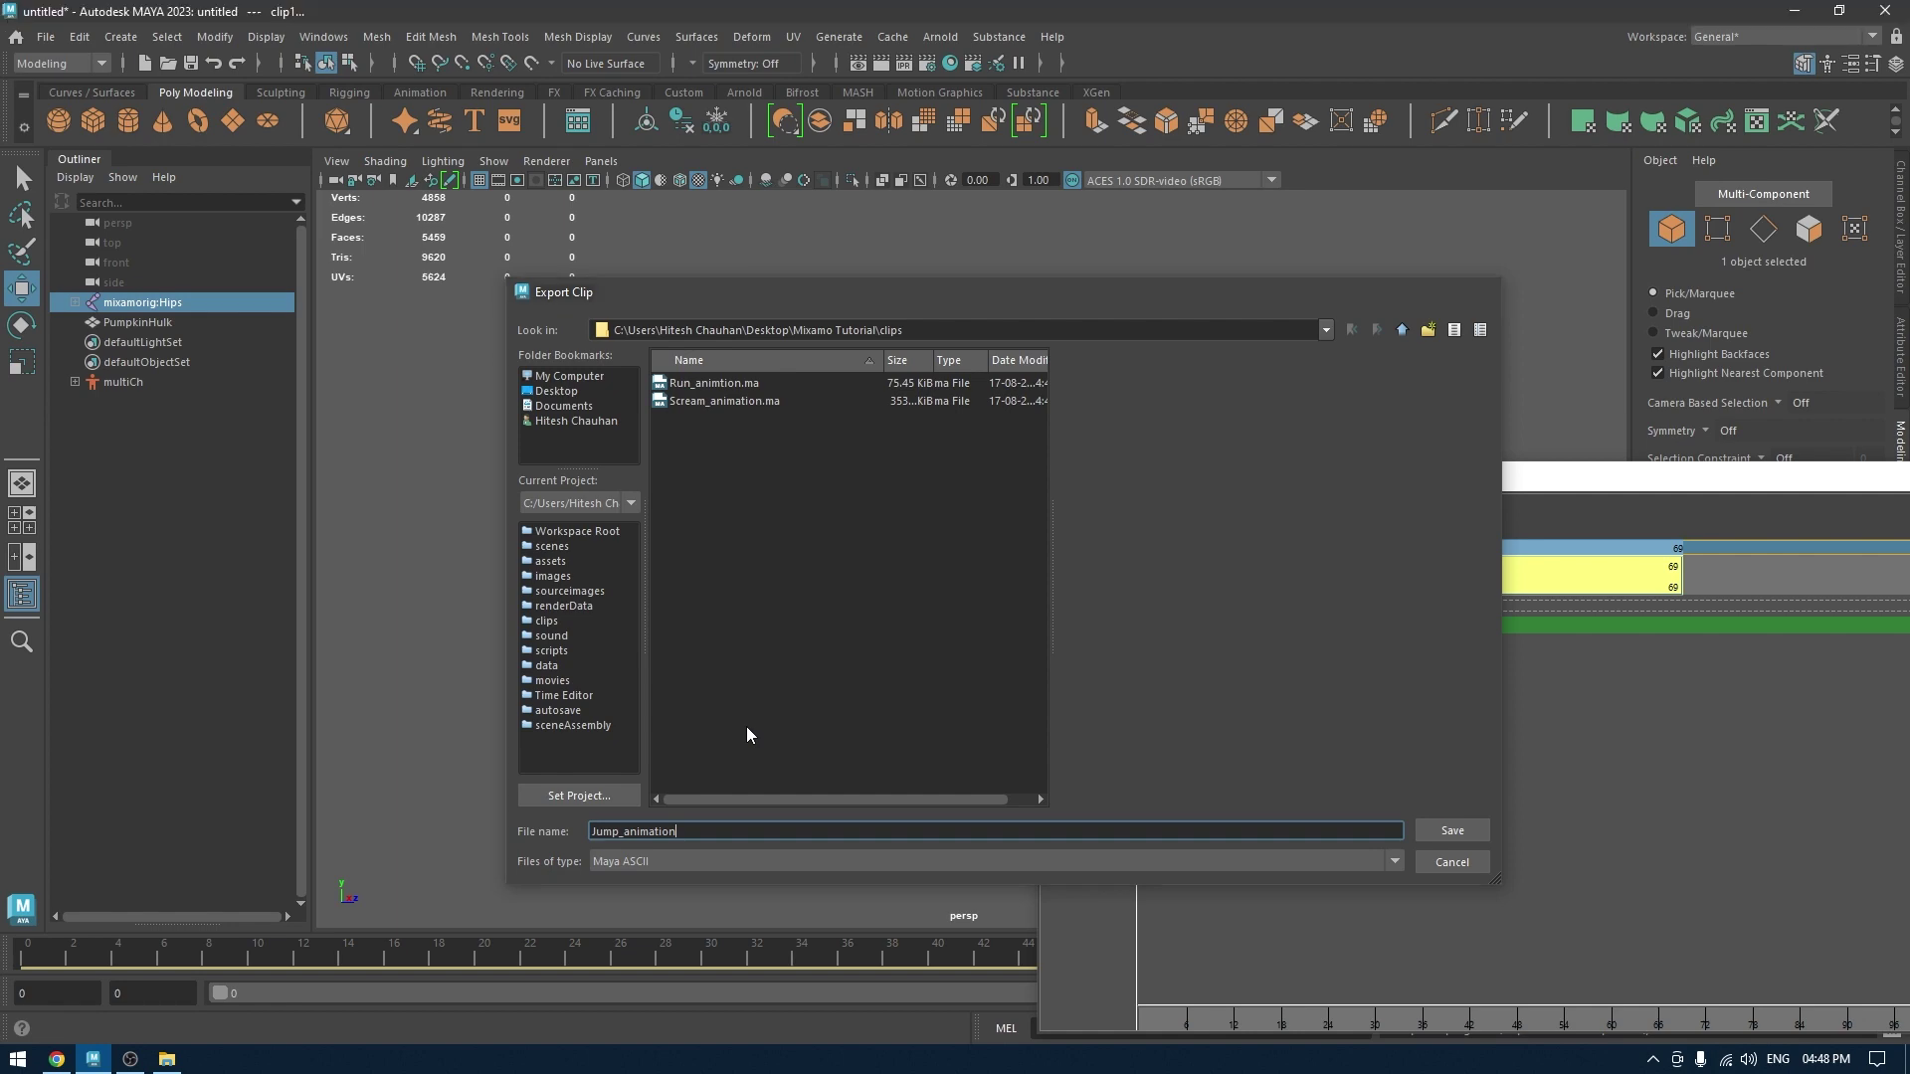
key(Return)
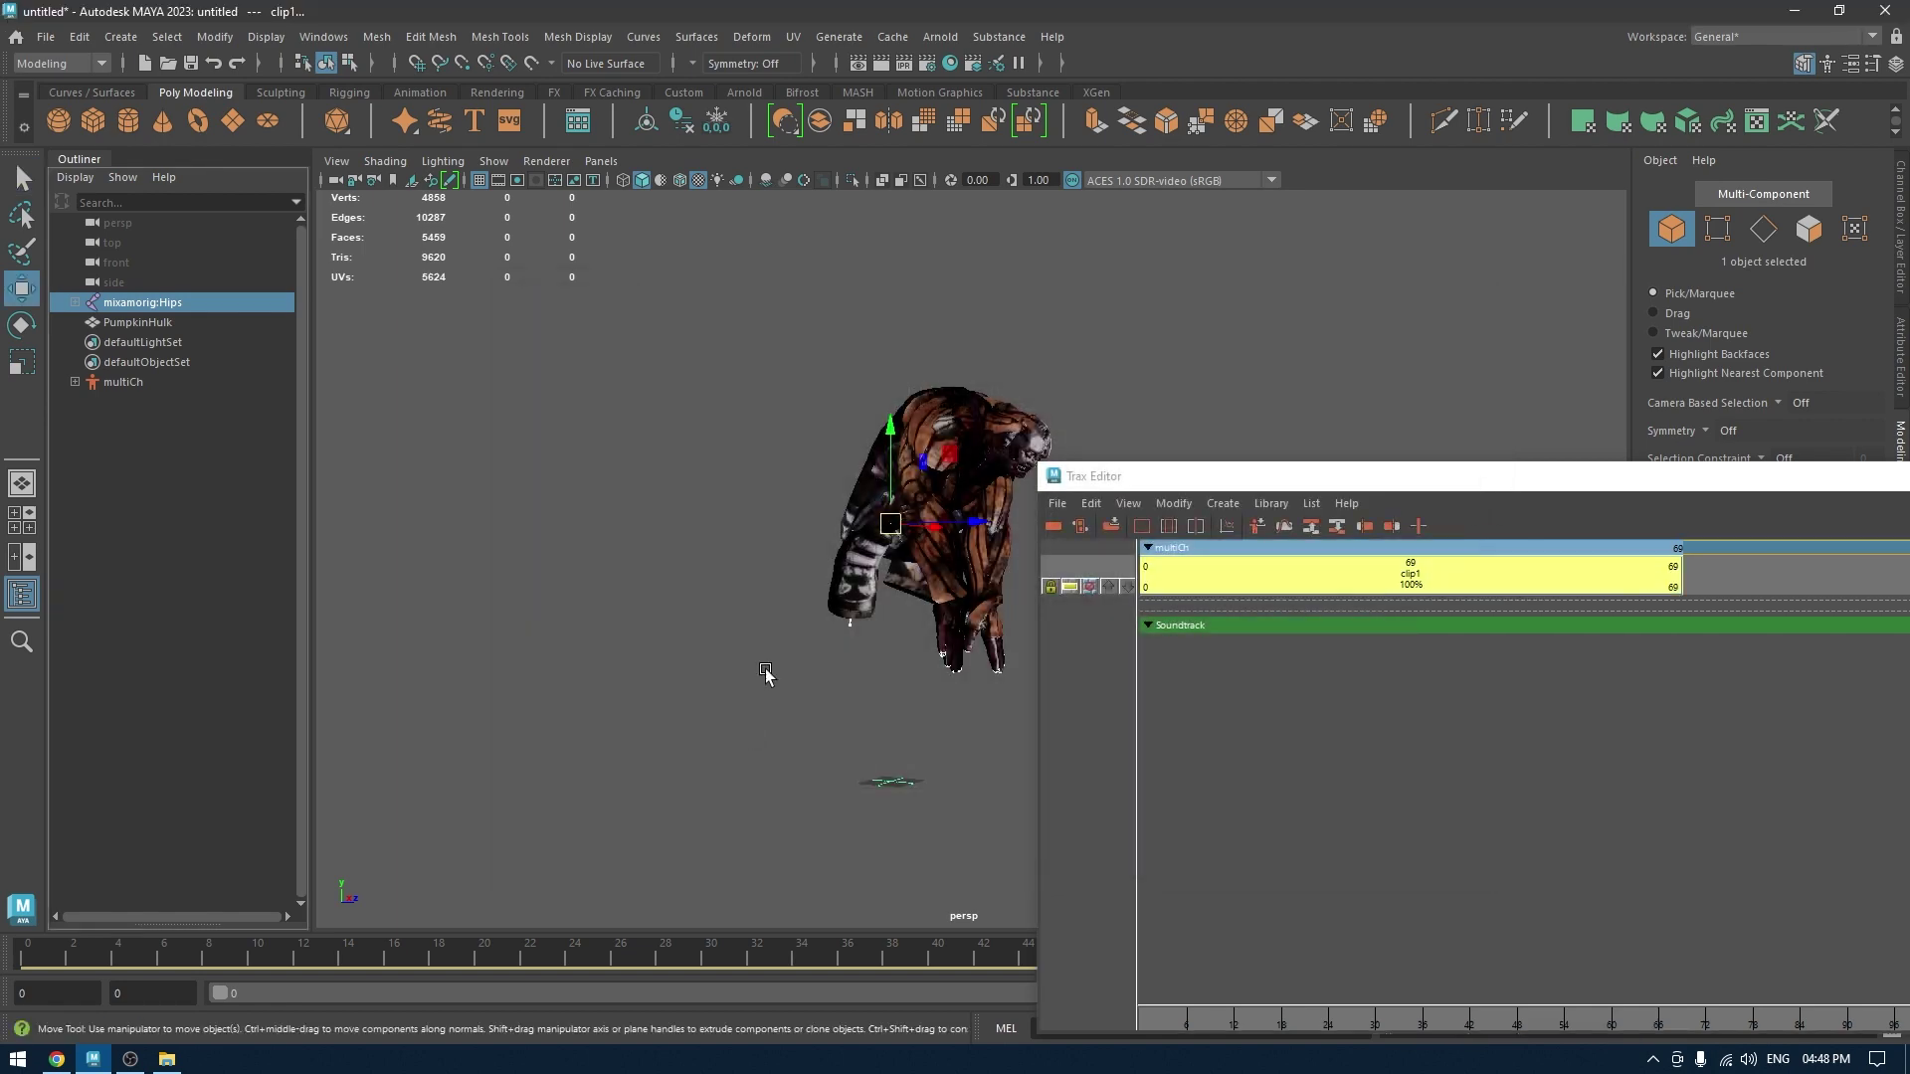
drag(1157, 477, 554, 299)
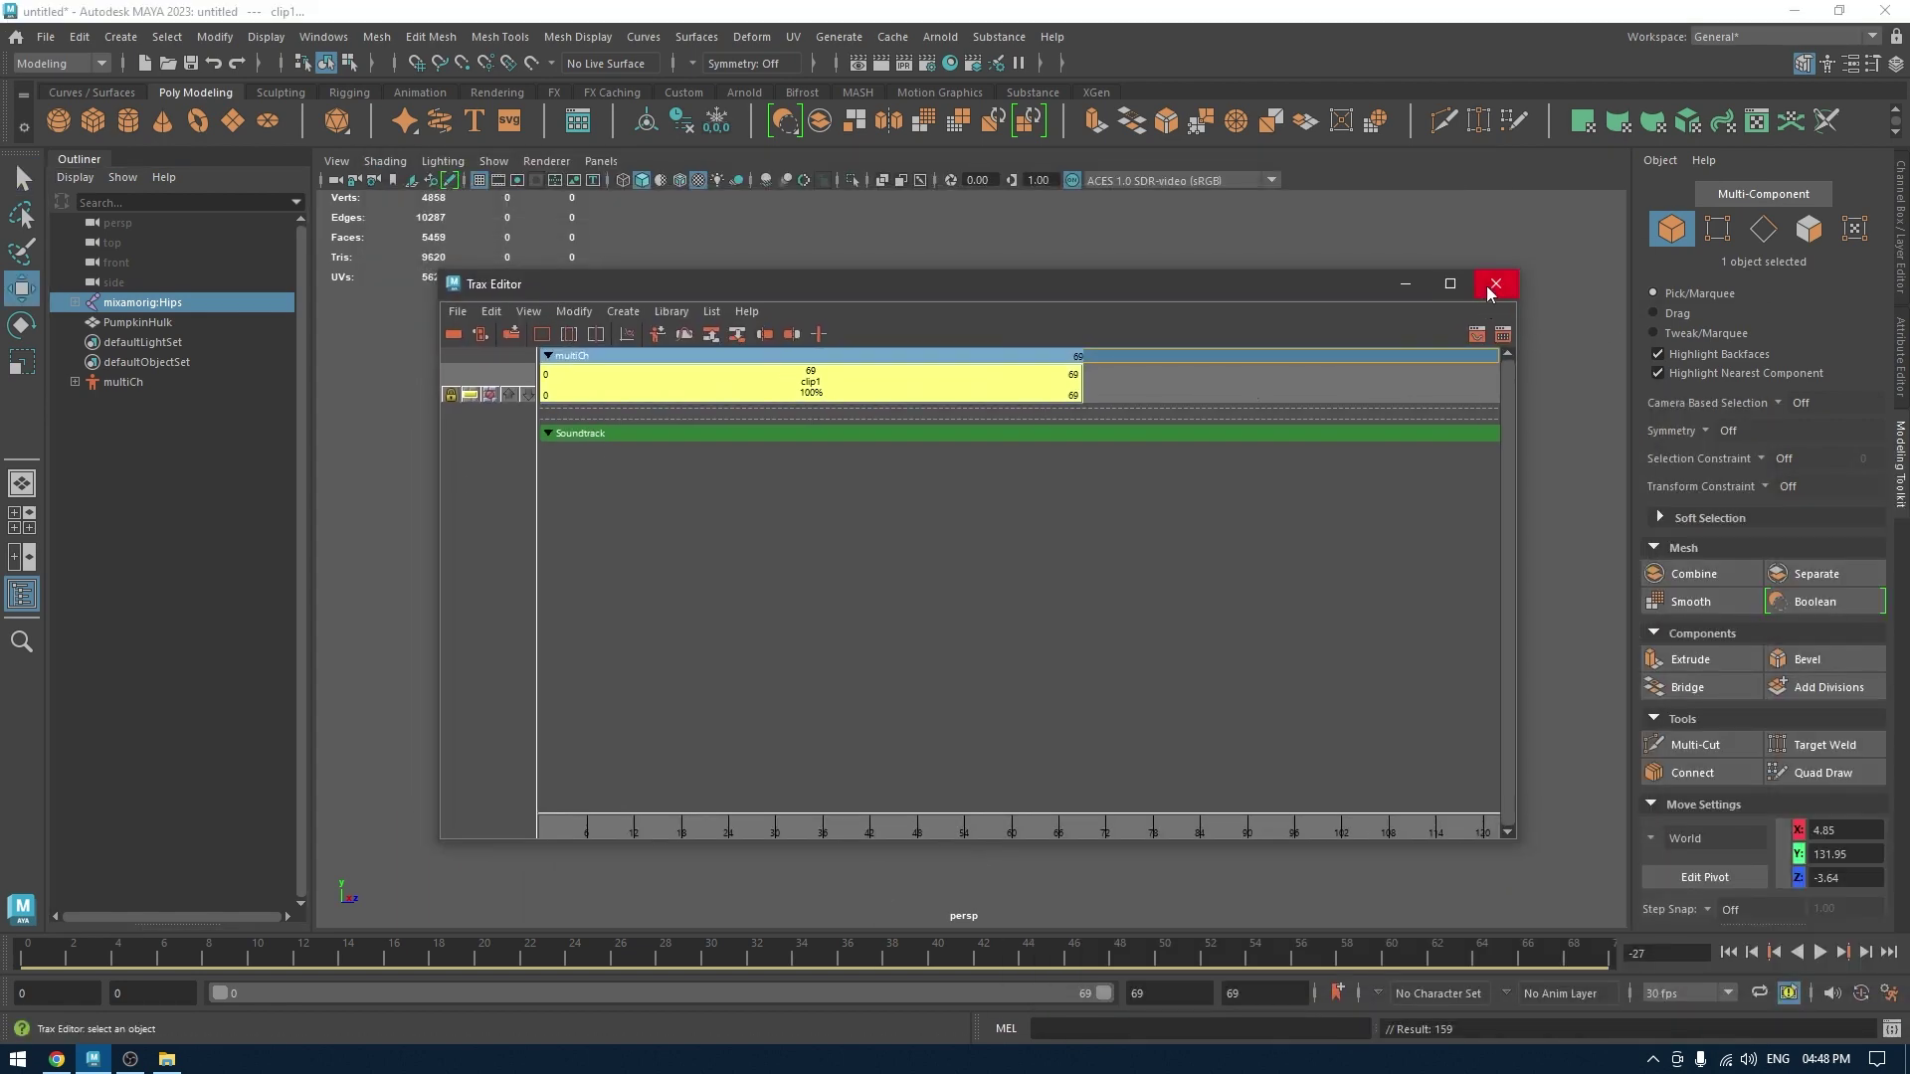
click(1495, 284)
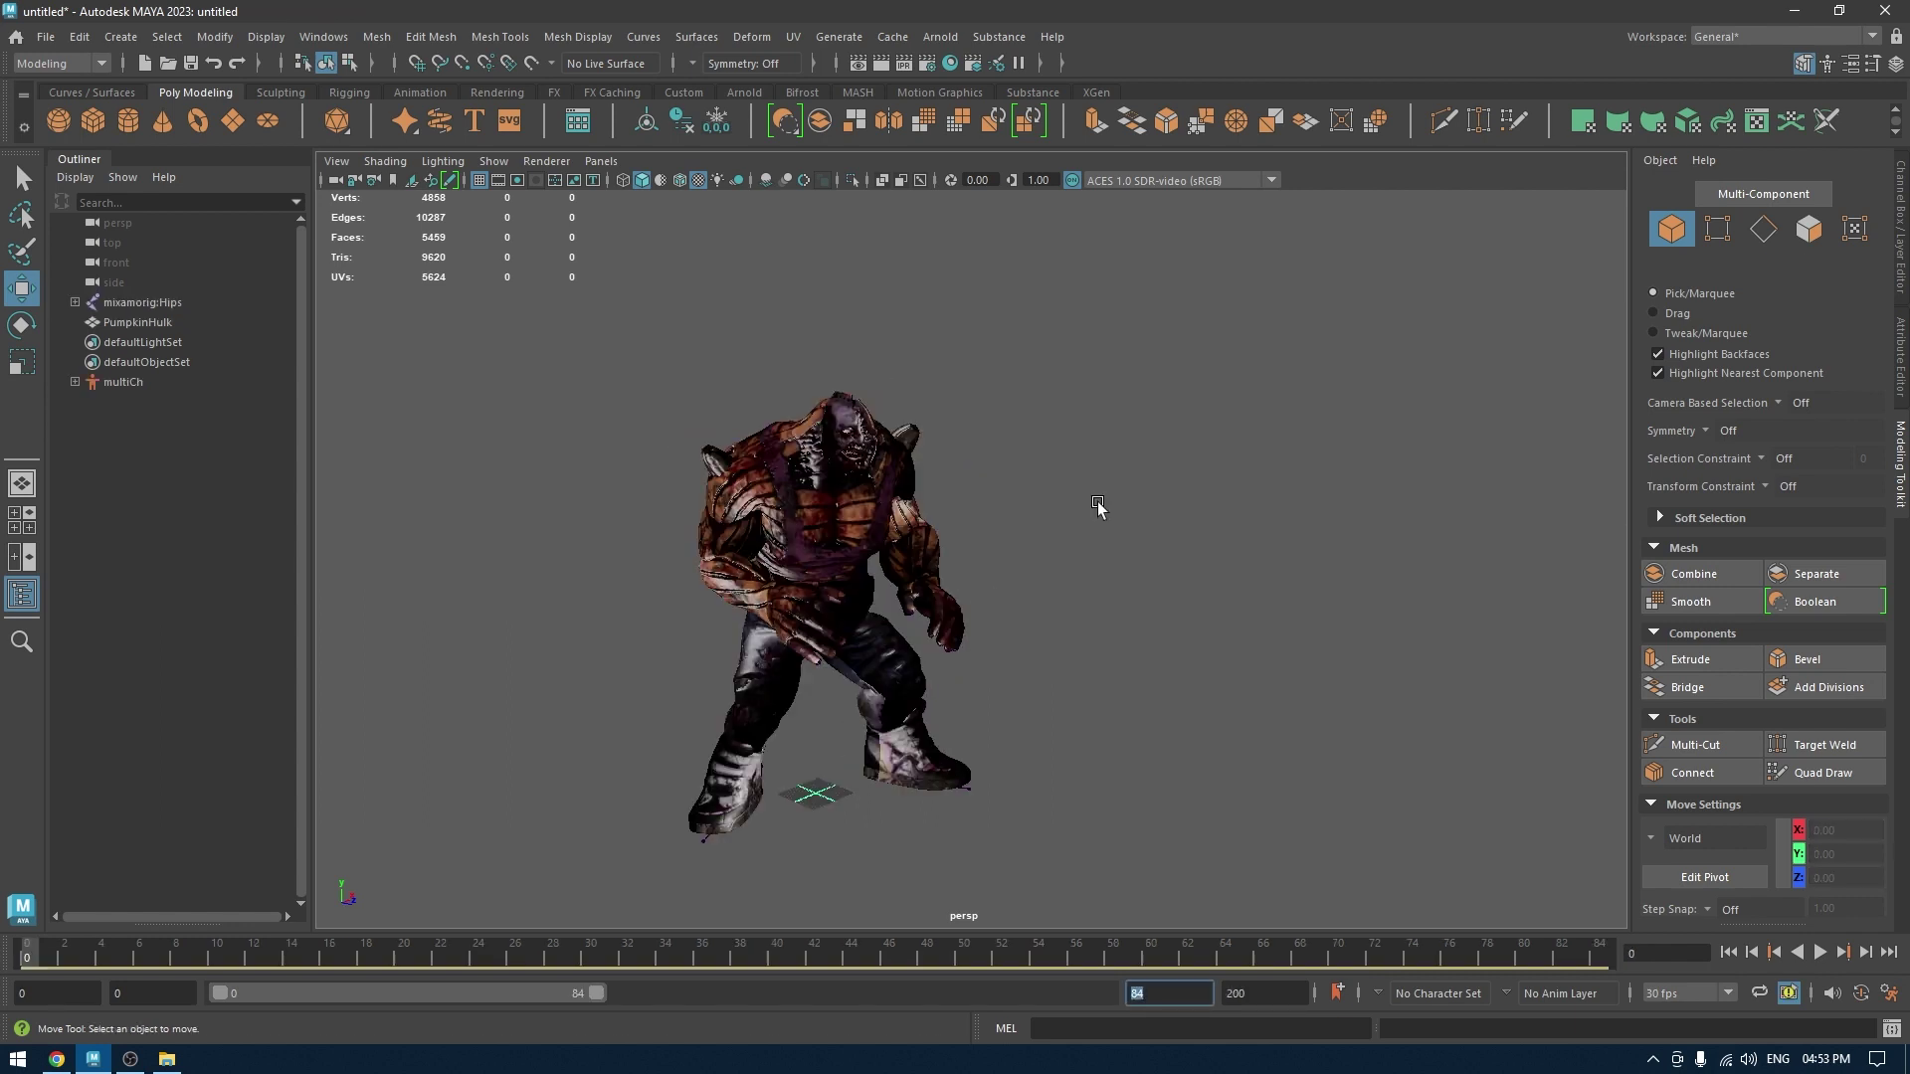
Import Jumping Down.fbx into the scene again.
click(45, 37)
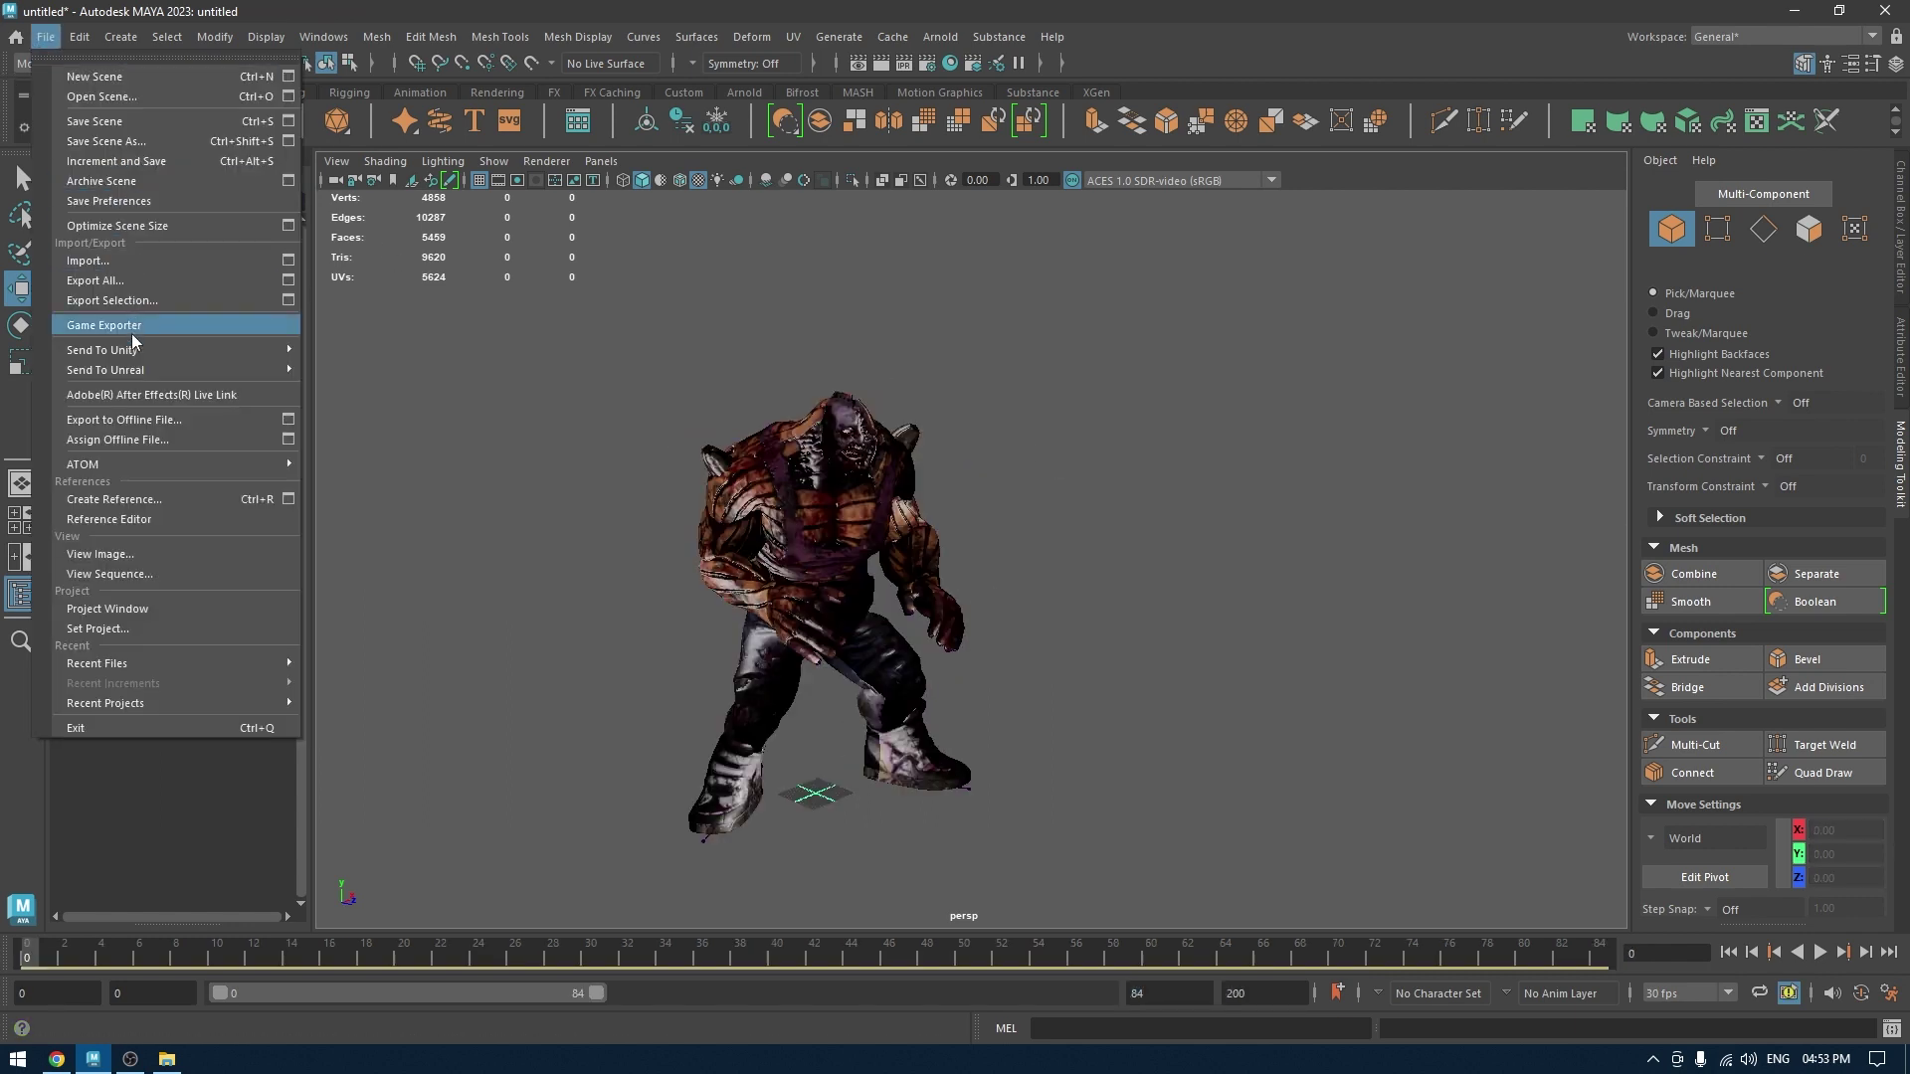
click(111, 259)
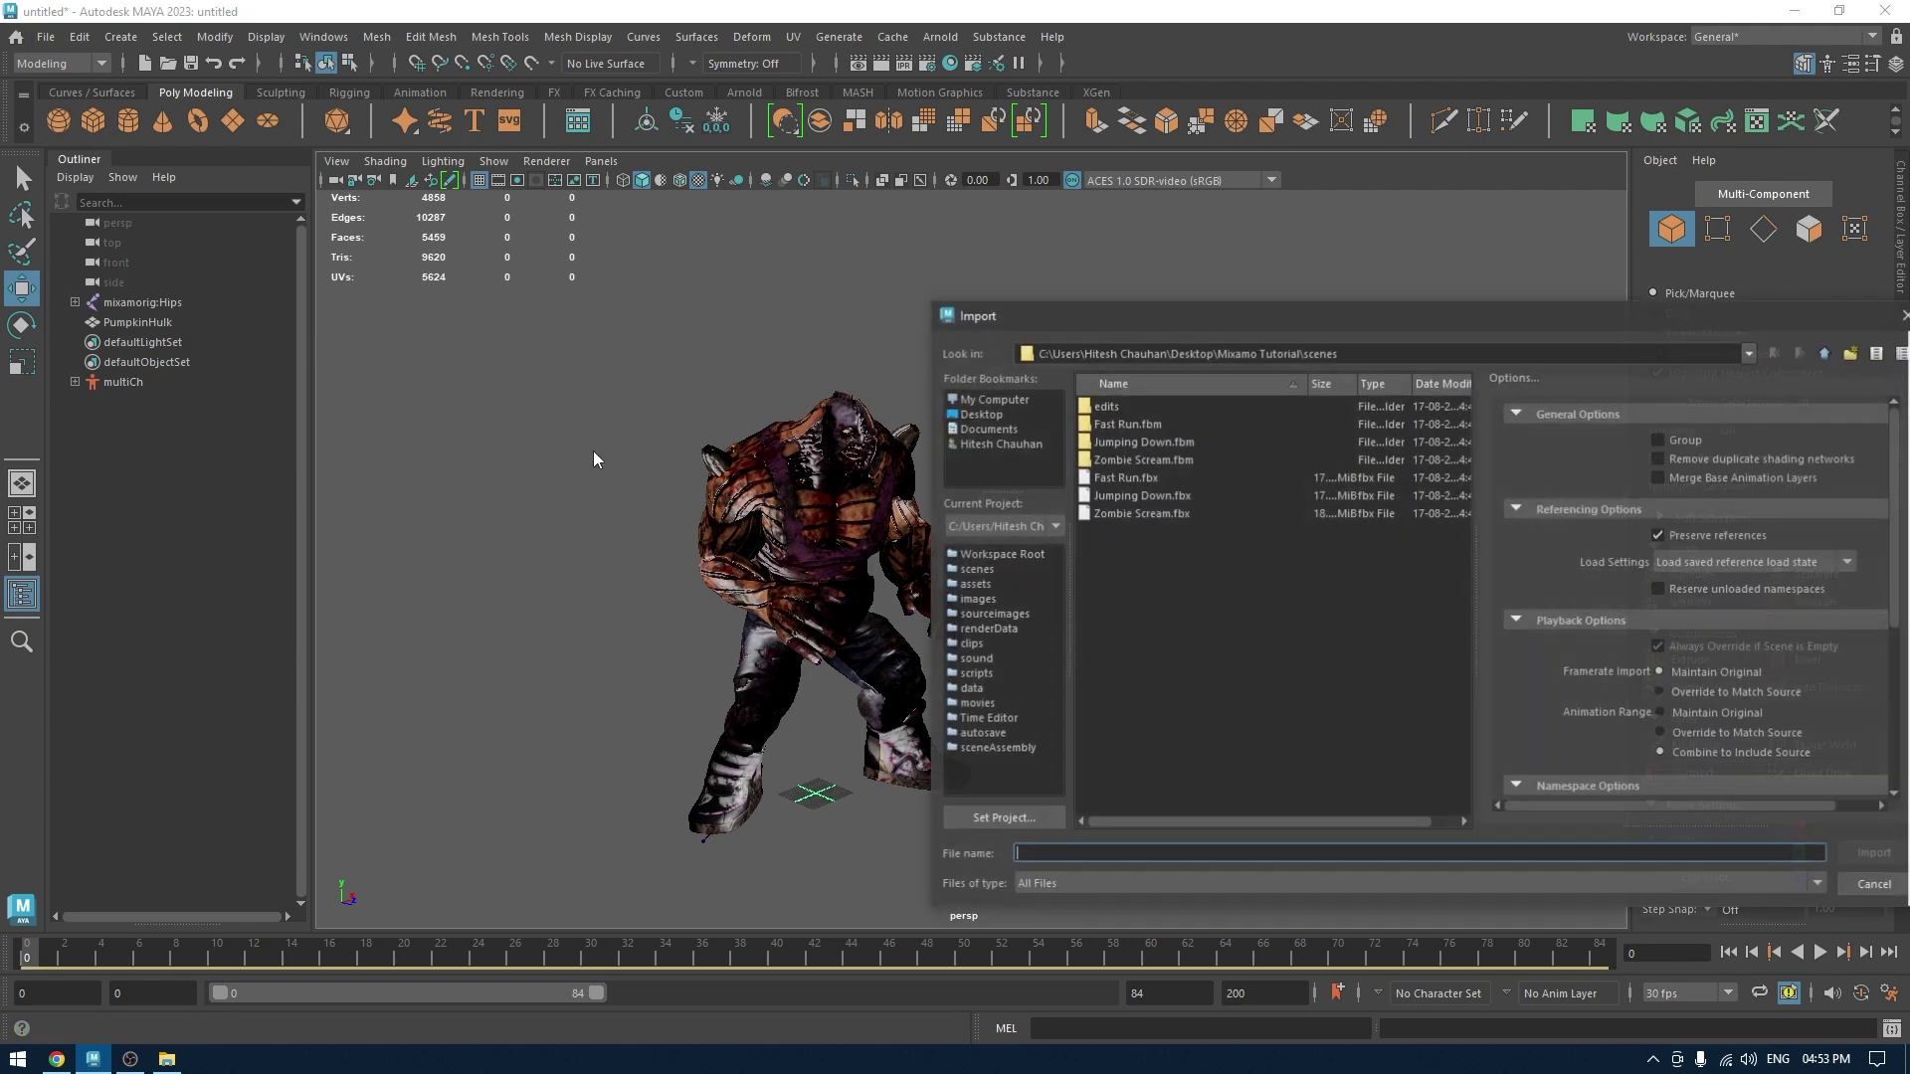
click(1159, 494)
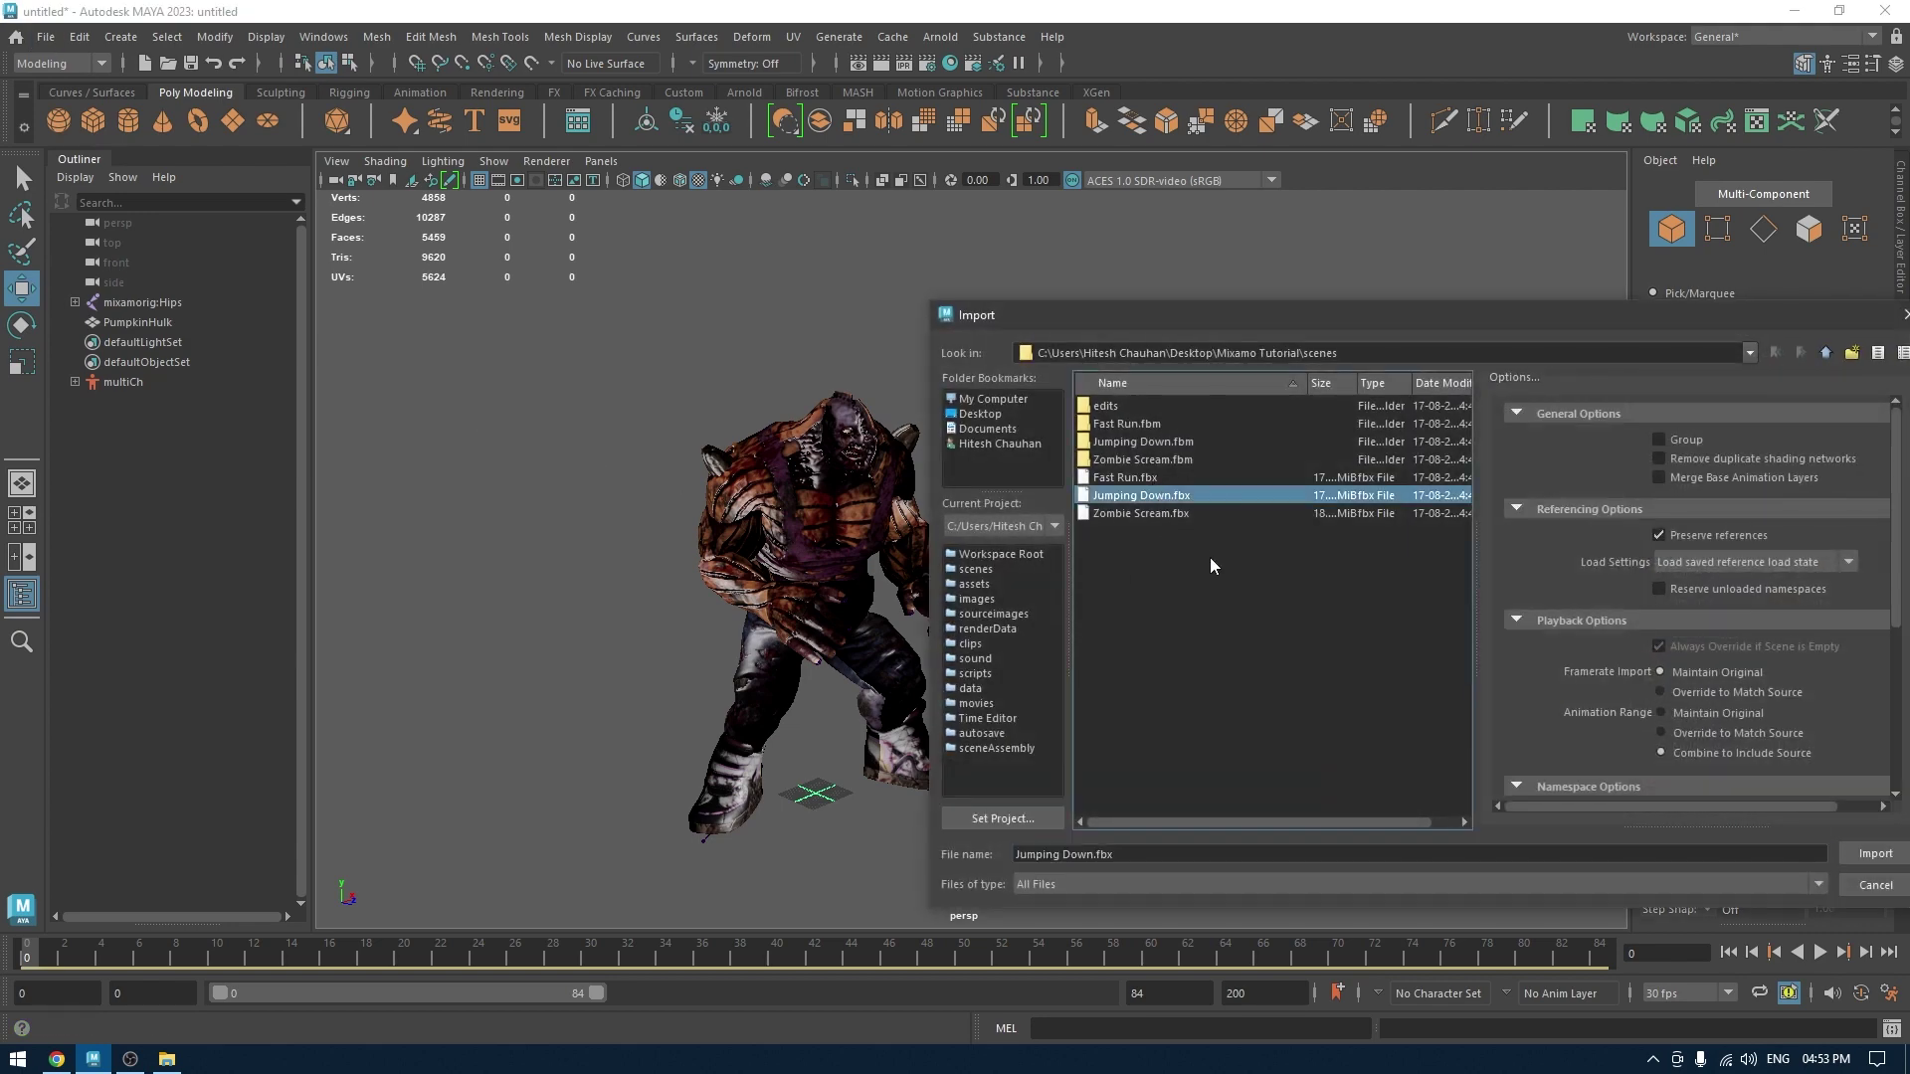
click(1875, 853)
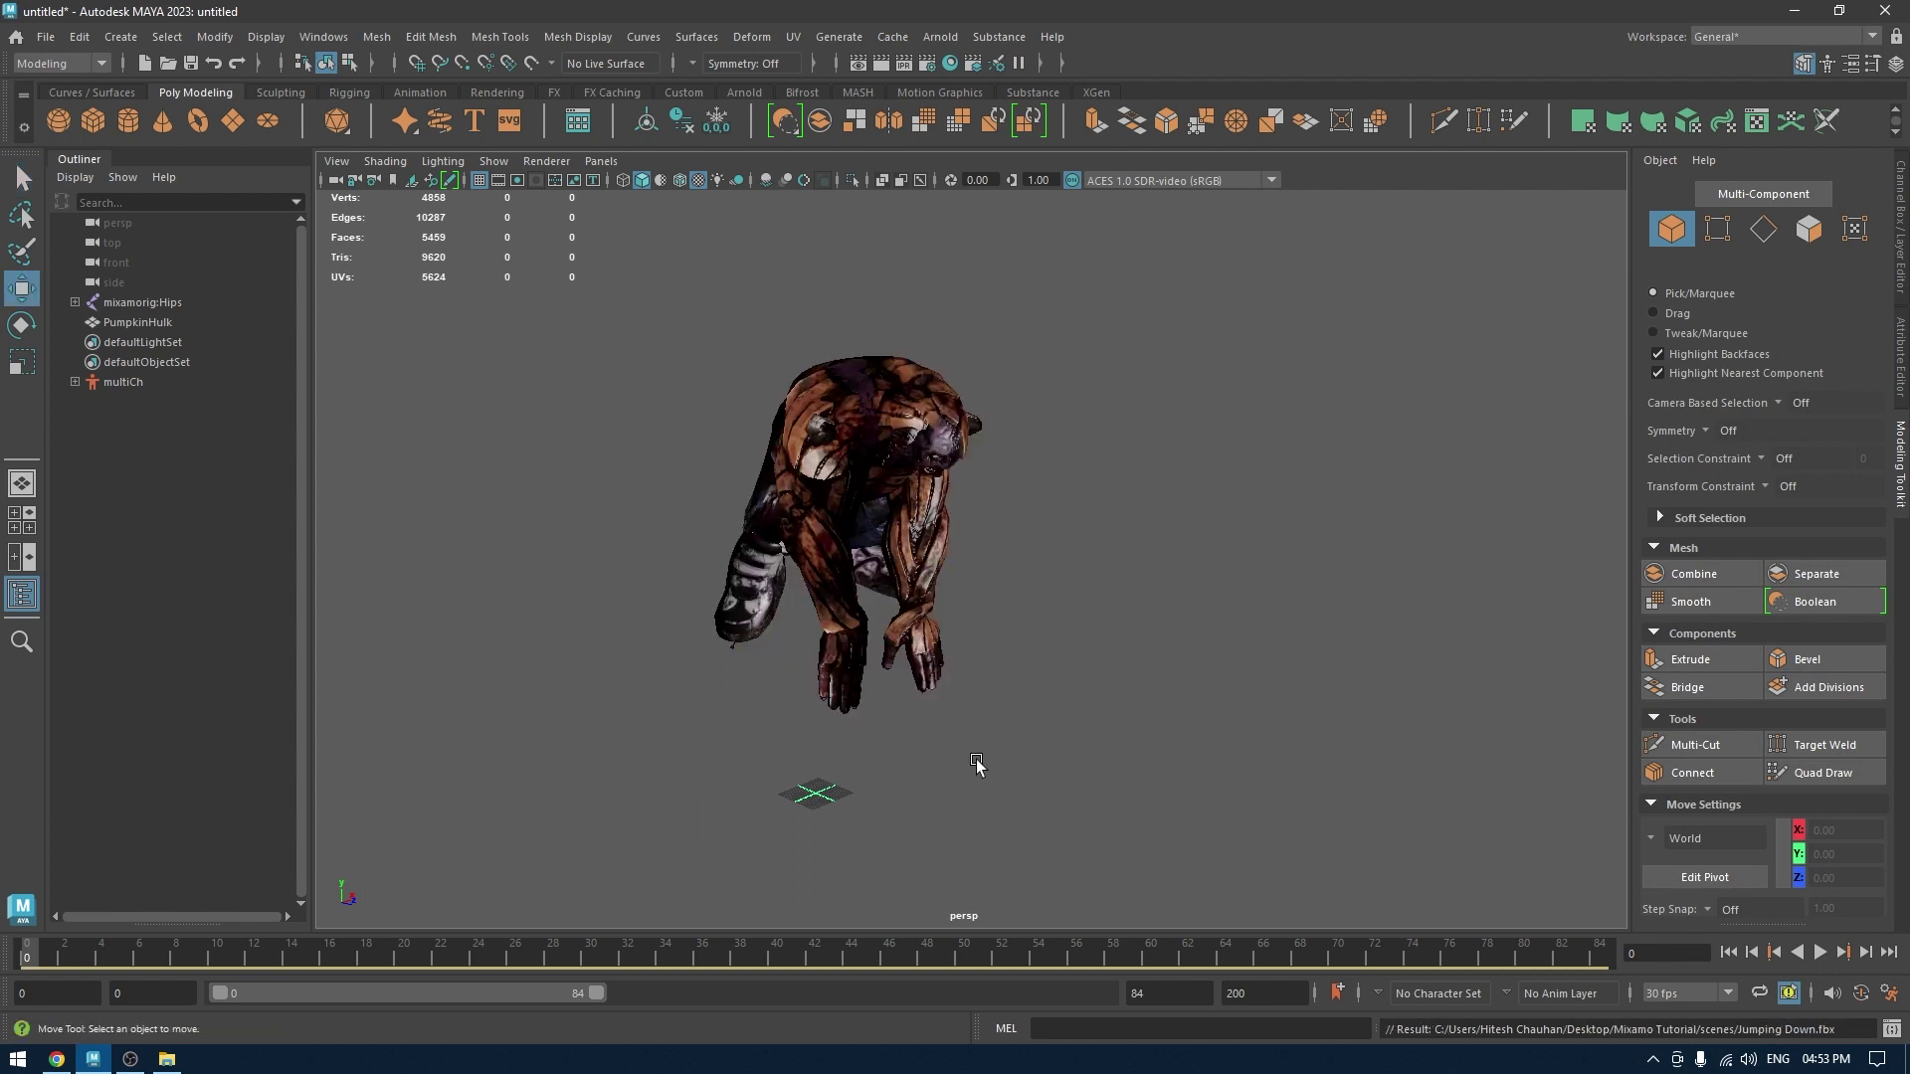
Play the jump animation, stop it at frame 54, and dolly out to see the character.
key(alt+v)
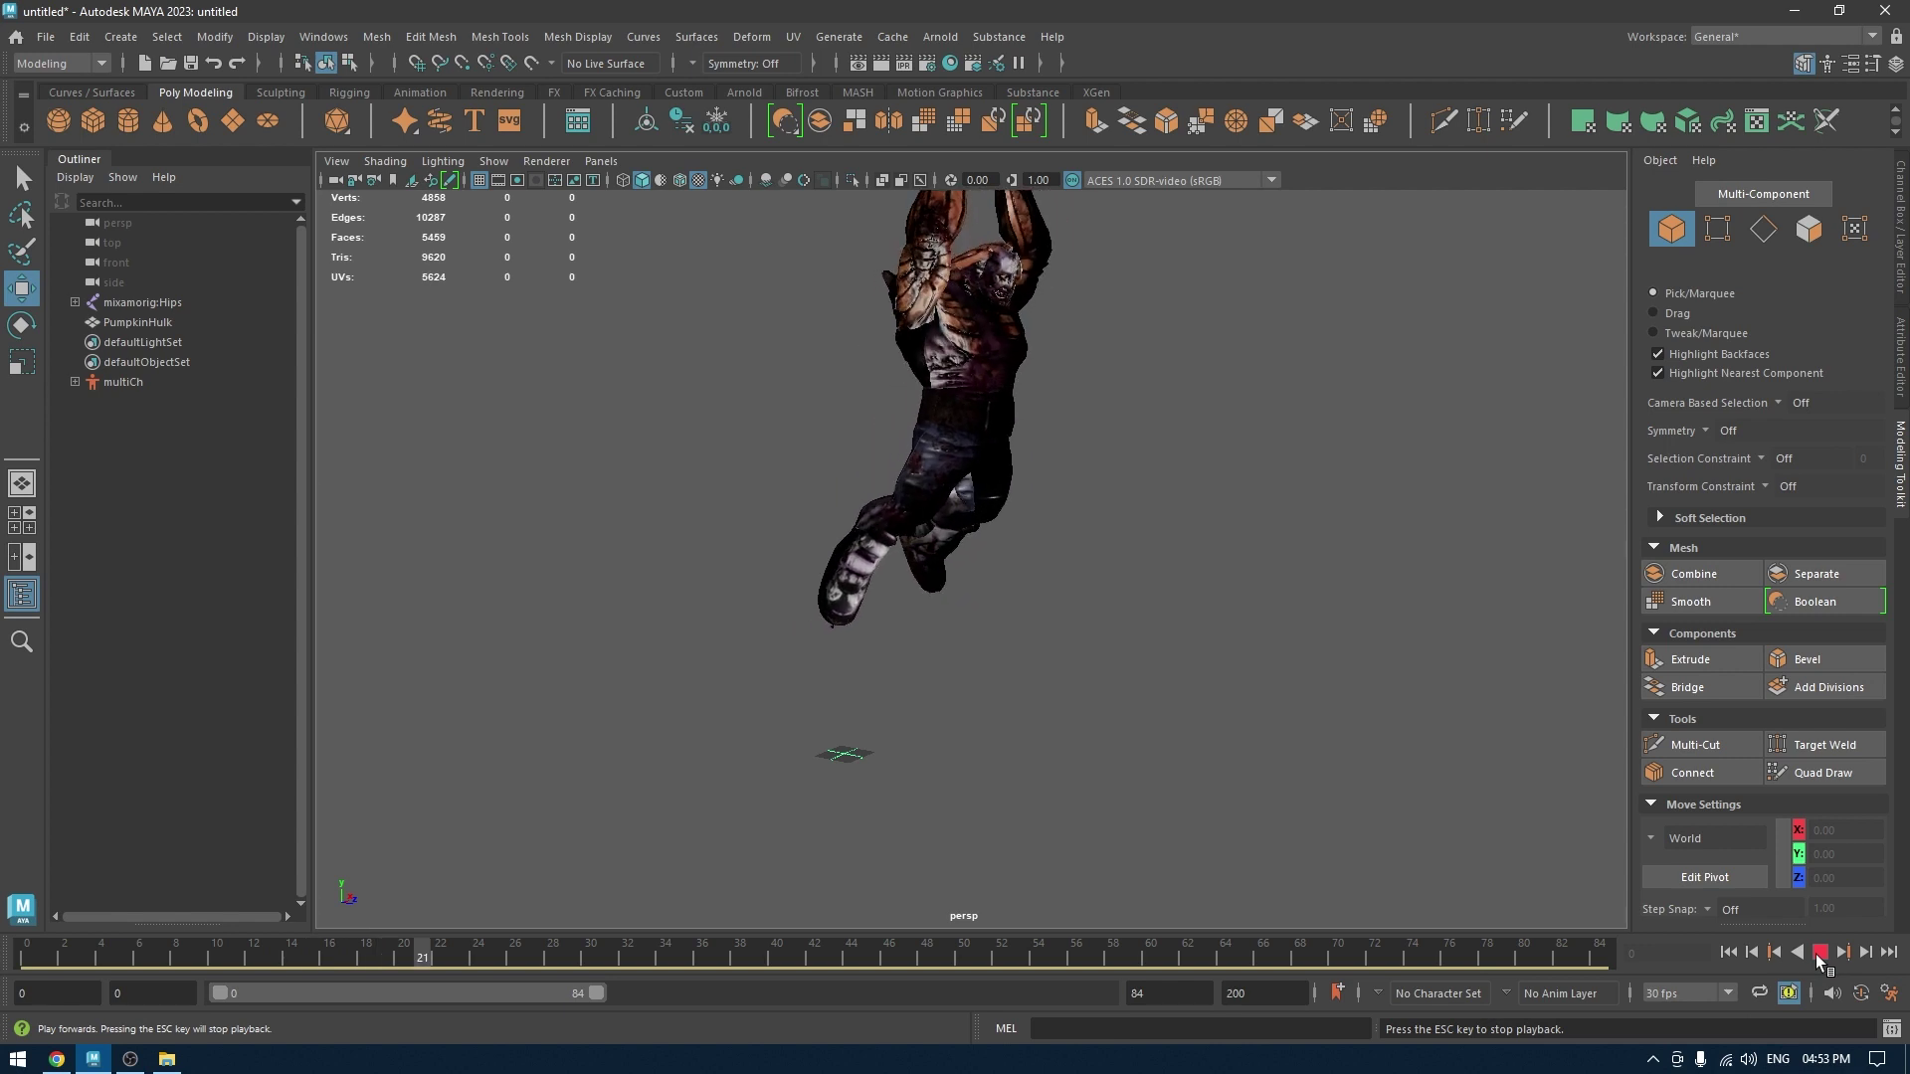
key(Escape)
alt+right_drag(1182, 804, 1100, 719)
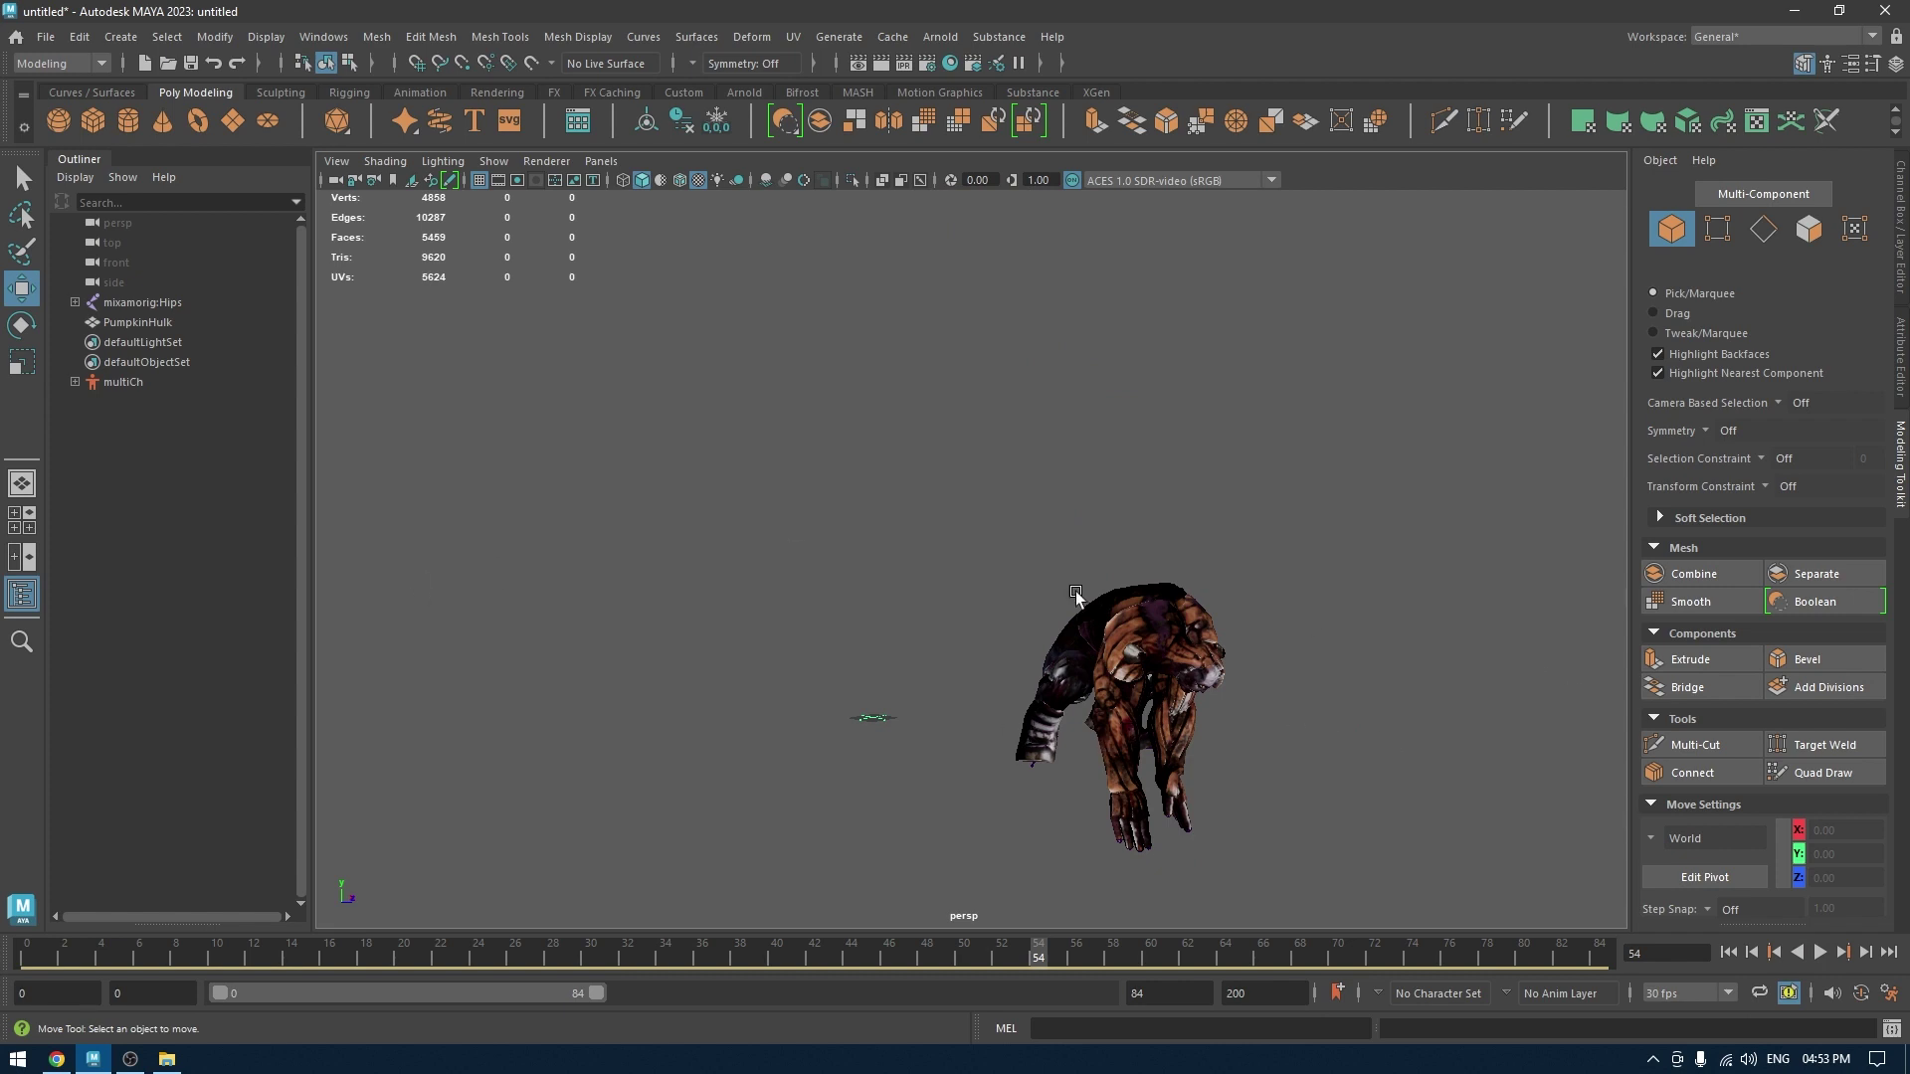
Select mixamorig:Hips and create a new animation clip on multiCh in the Trax Editor.
click(150, 302)
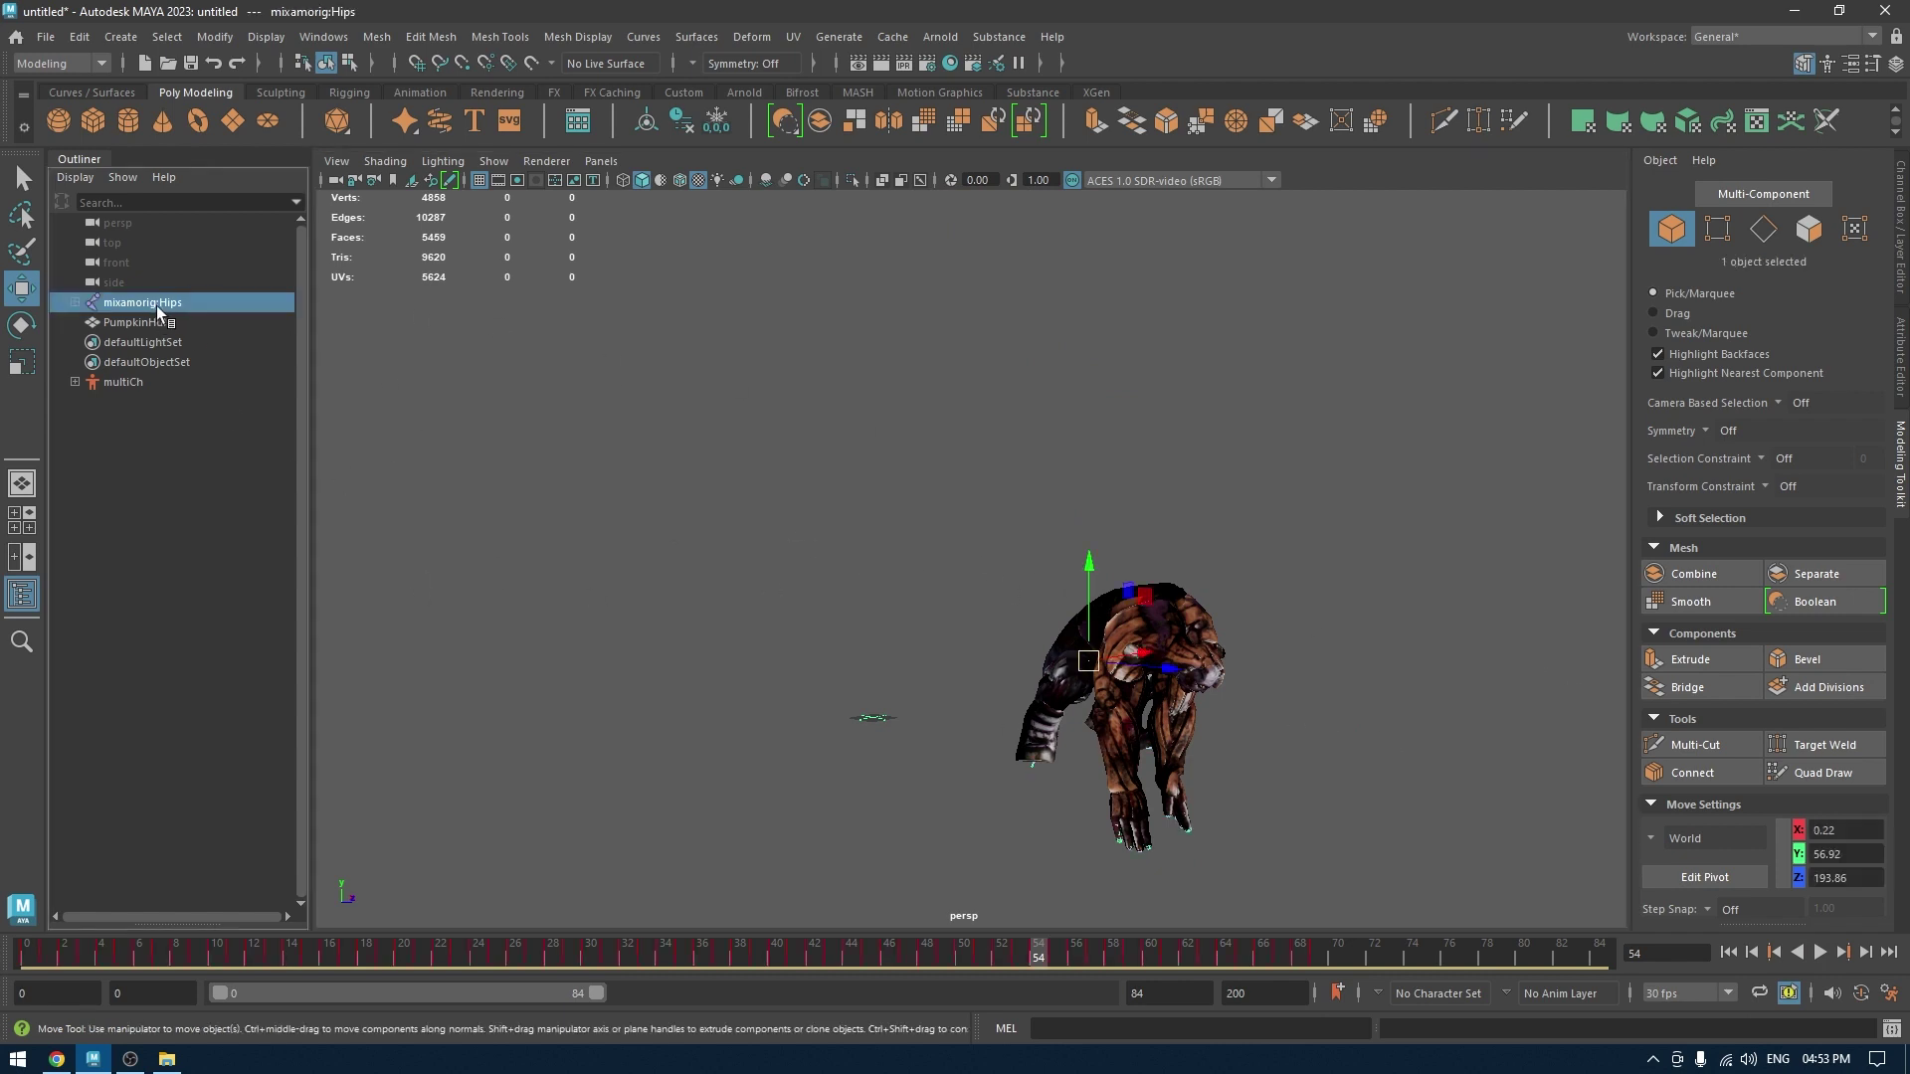
click(323, 36)
mouse_move(402, 156)
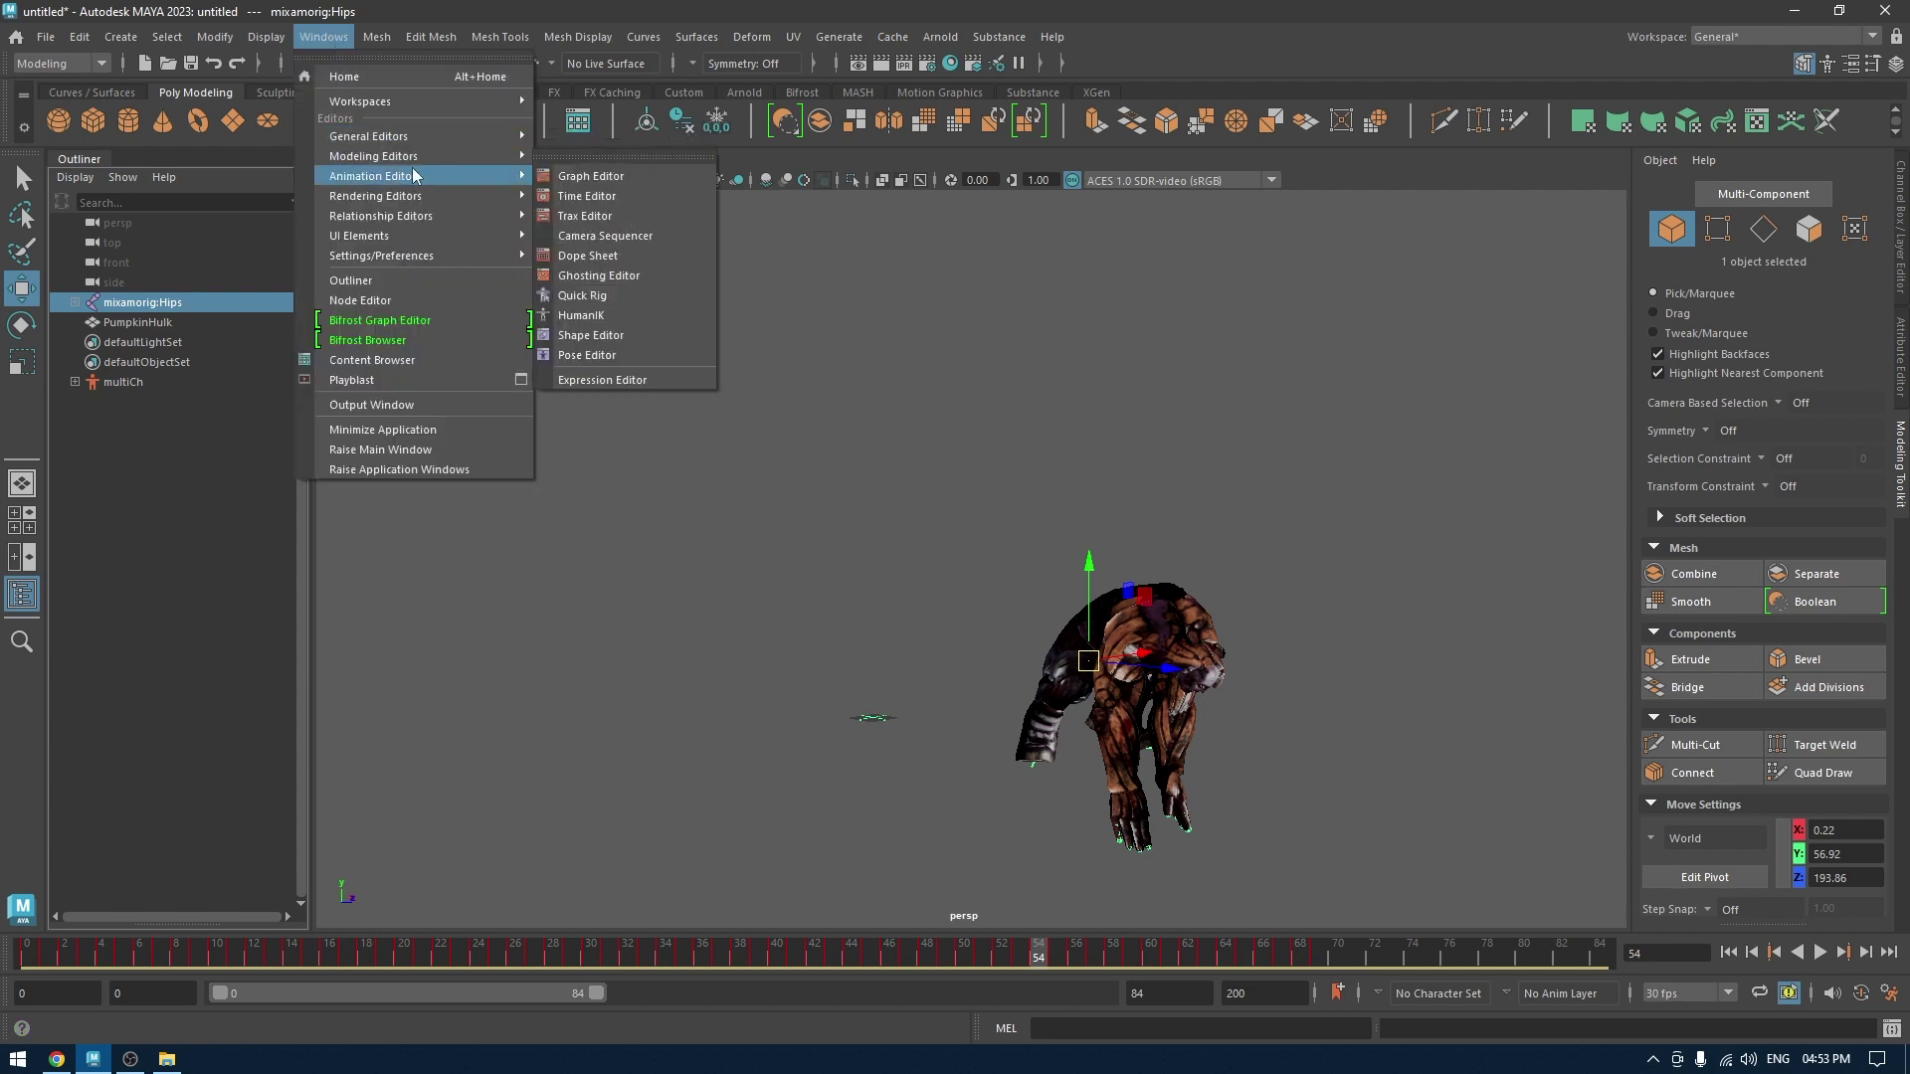
click(627, 213)
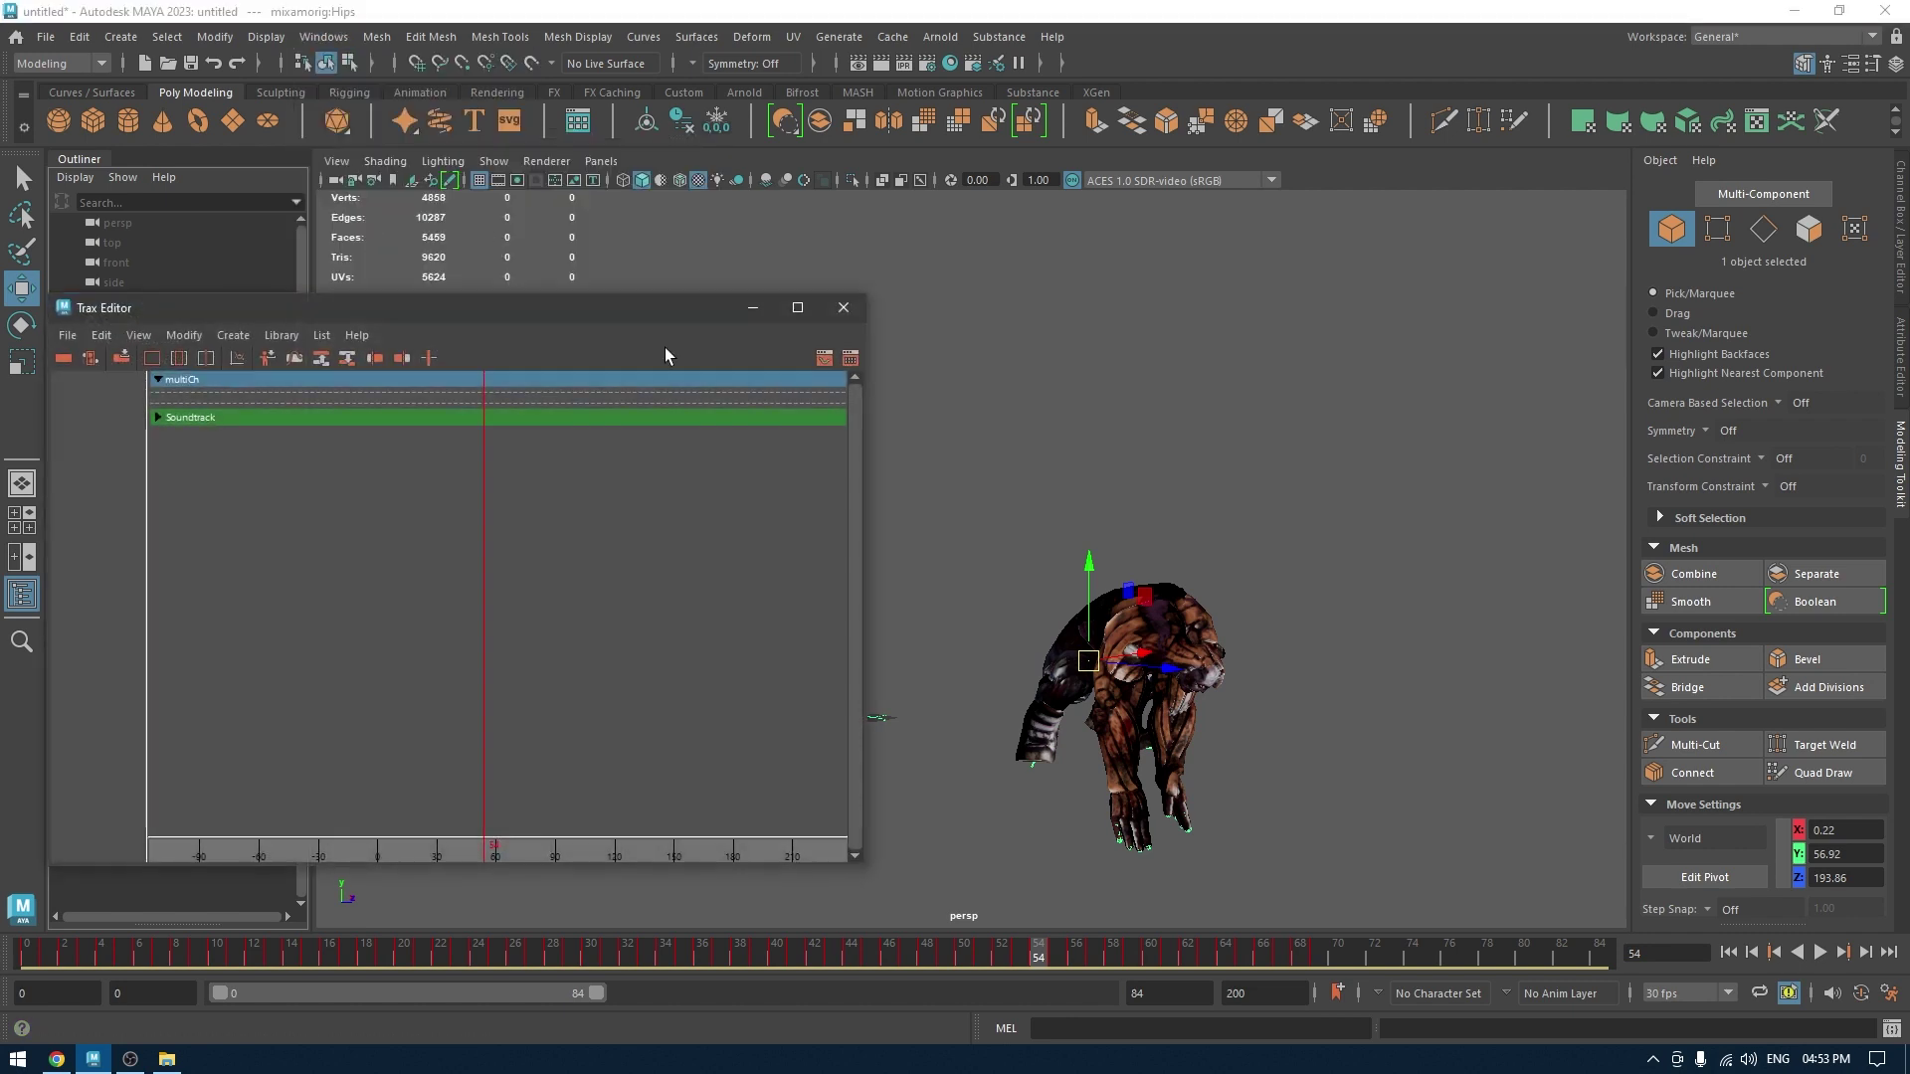
drag(592, 308, 1133, 294)
click(771, 321)
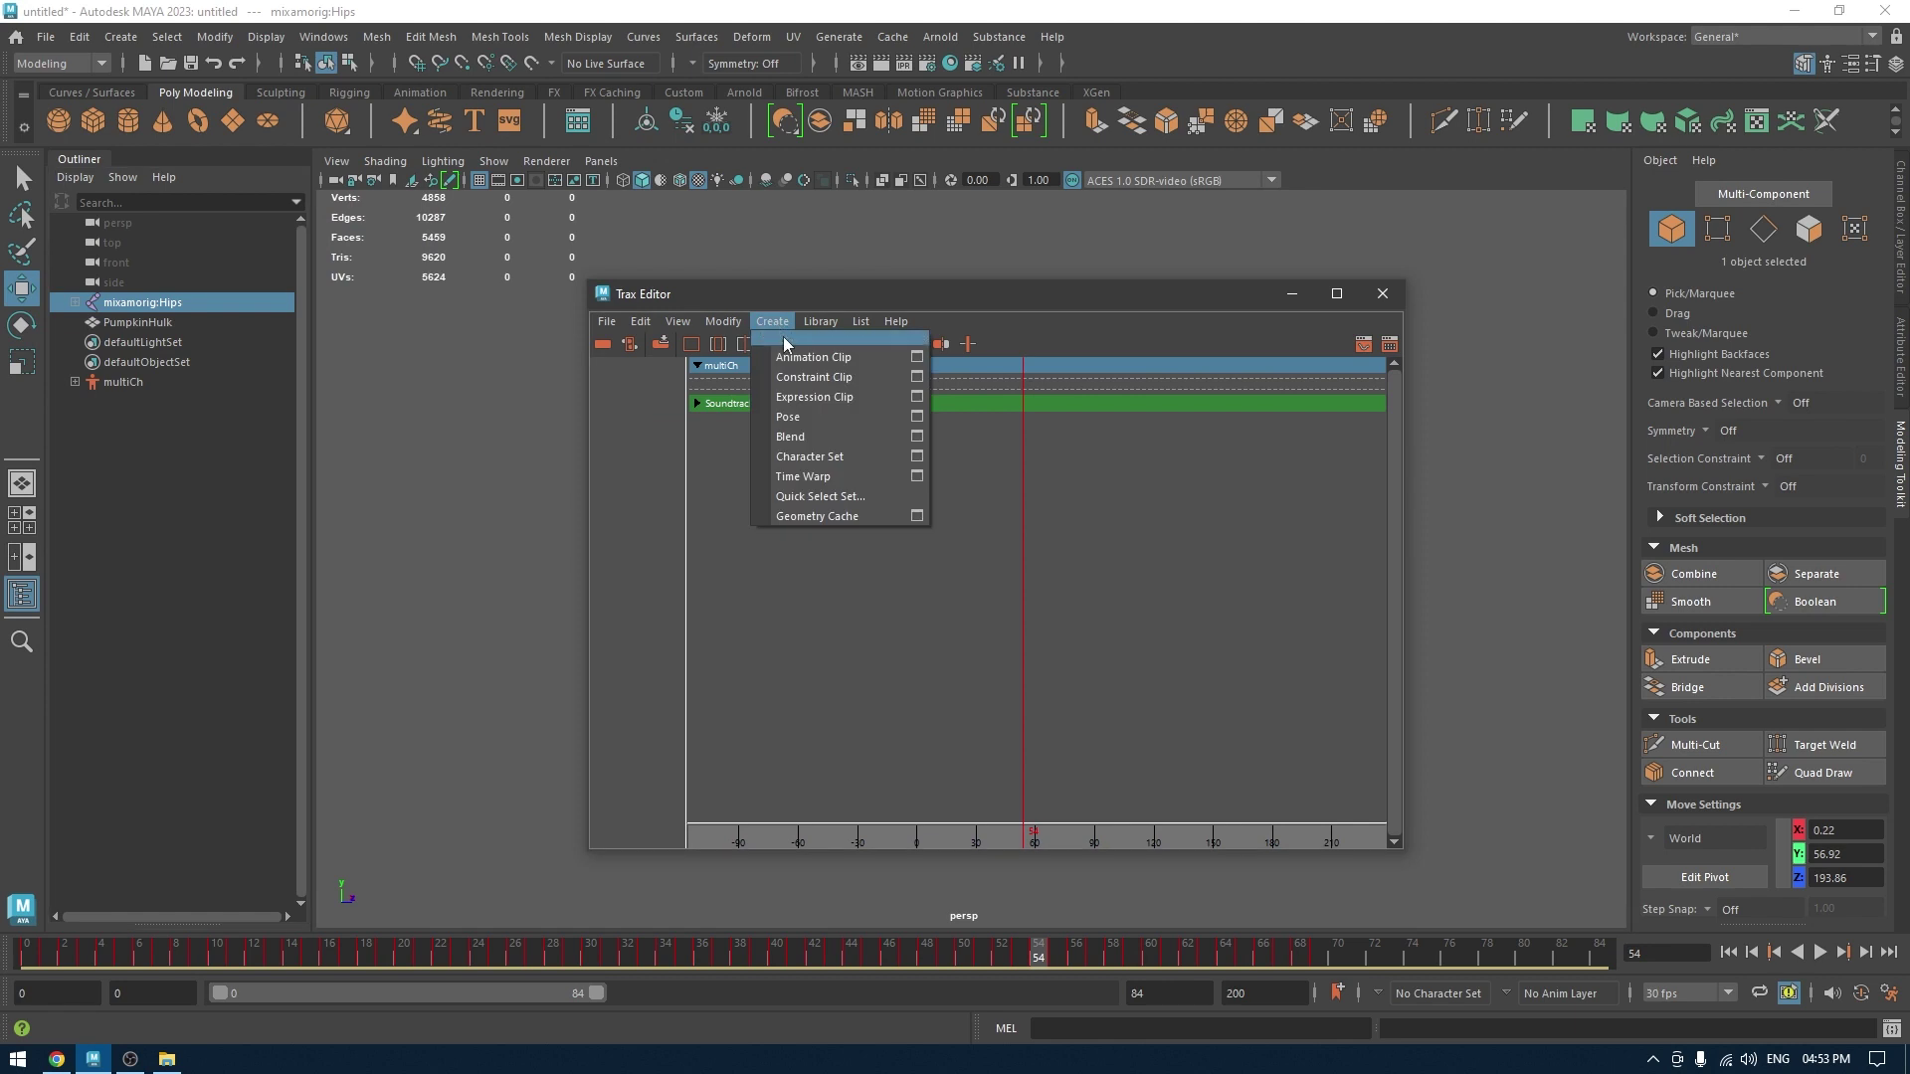
click(794, 356)
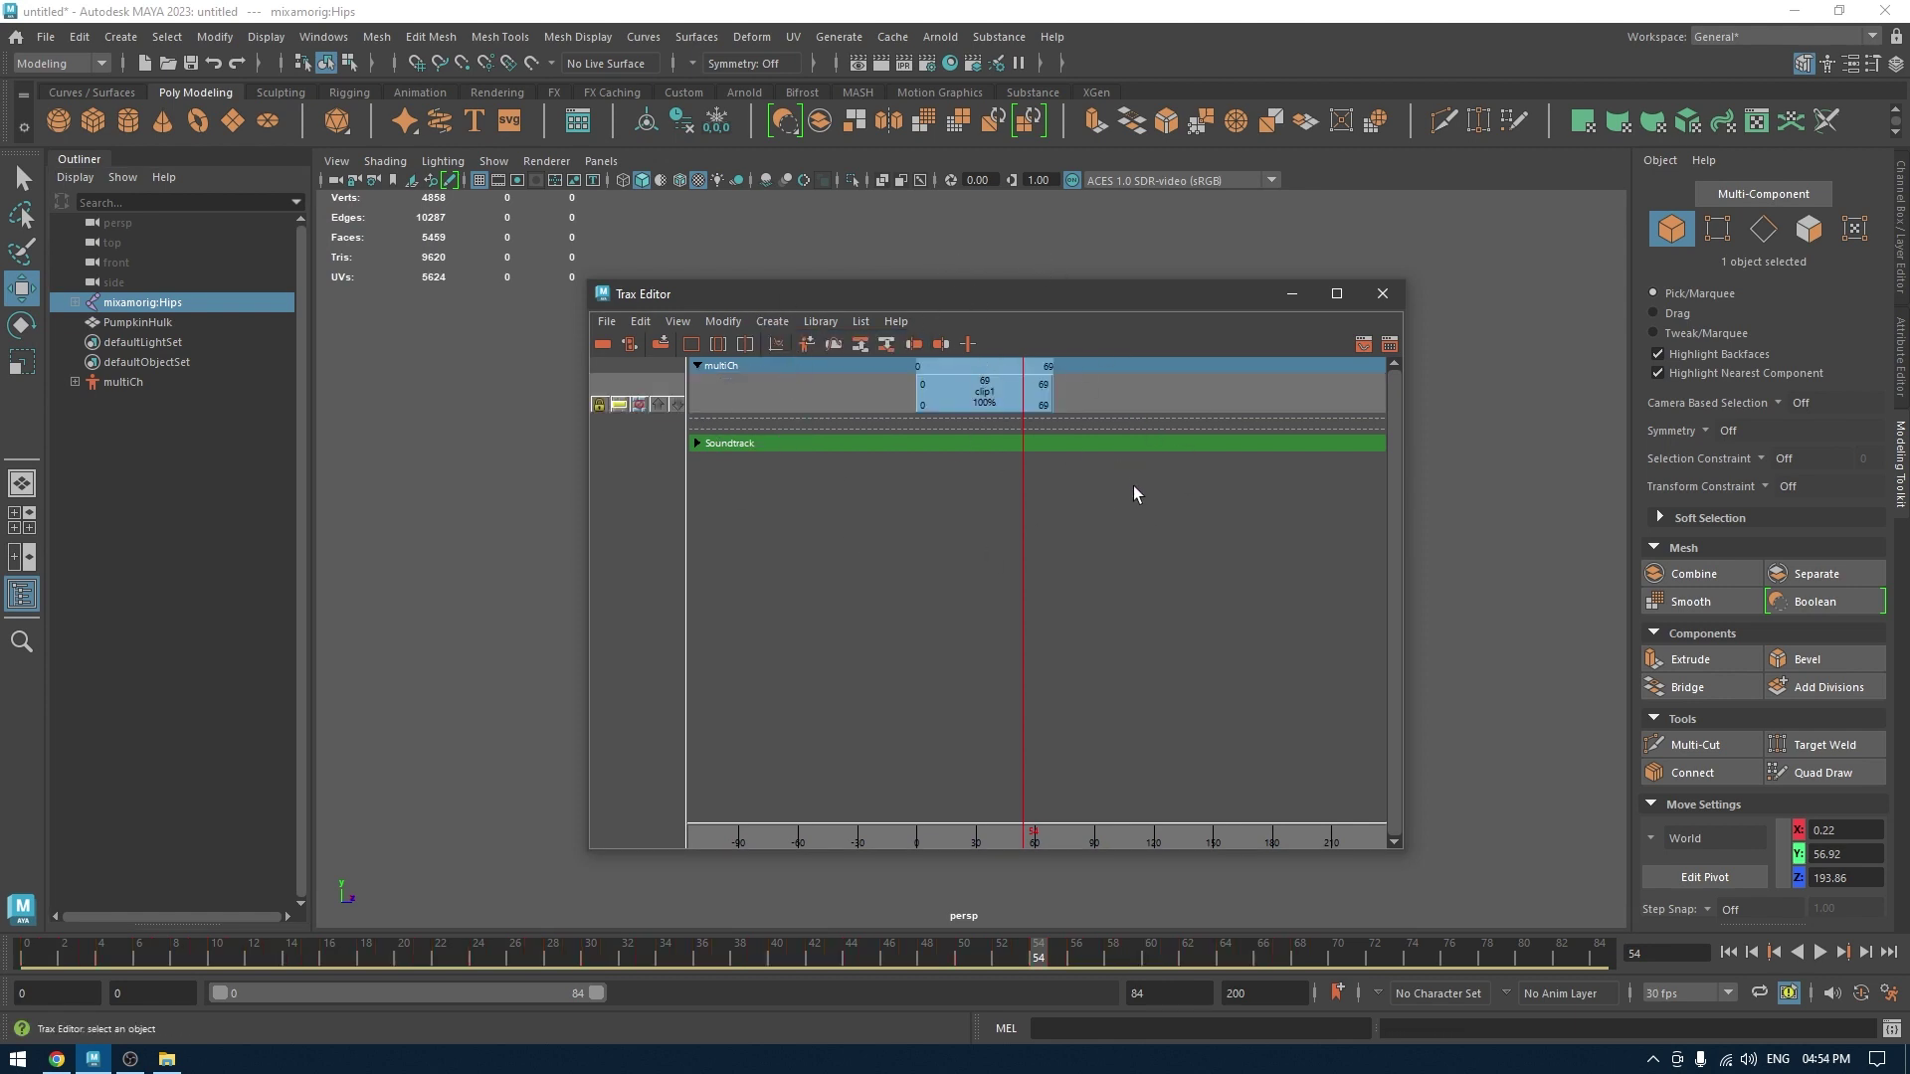
Select clip1 and zoom the Trax timeline out to show frames 0–69.
click(985, 393)
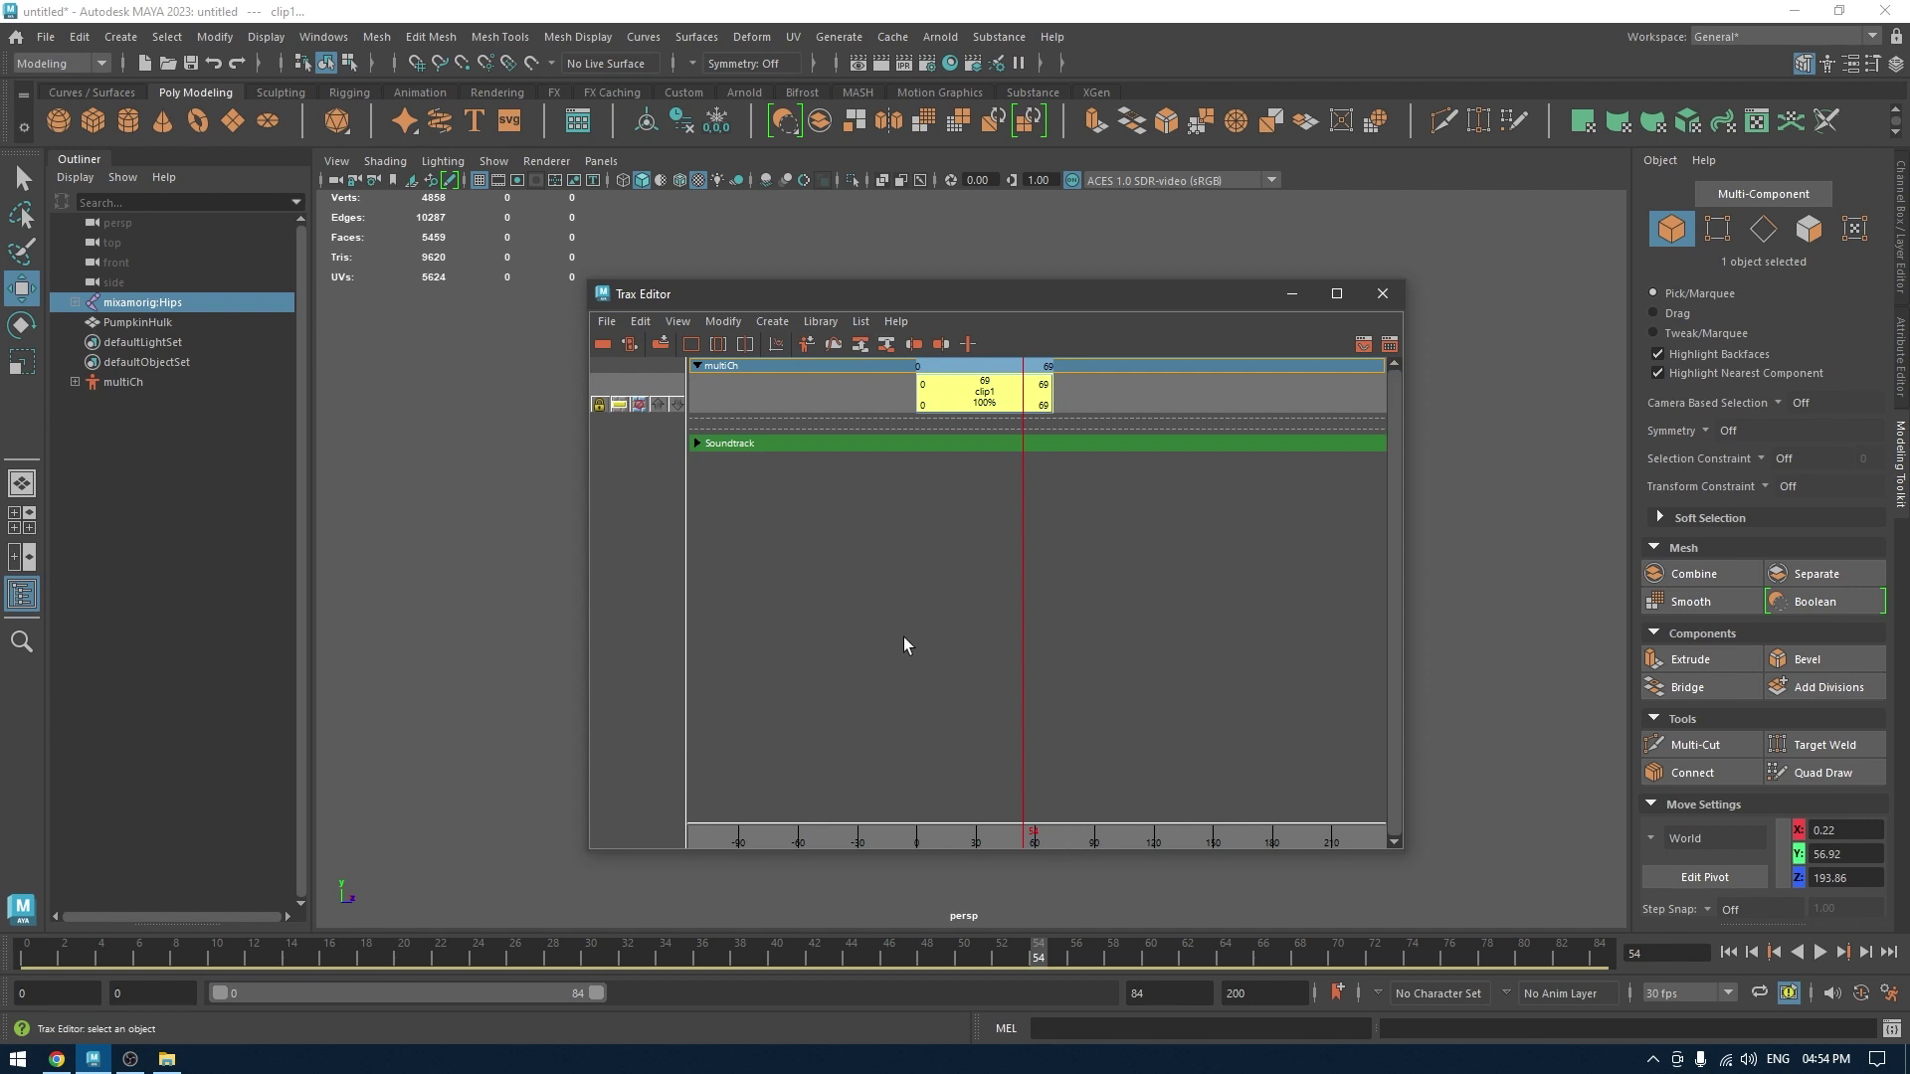
alt+right_drag(903, 637, 903, 639)
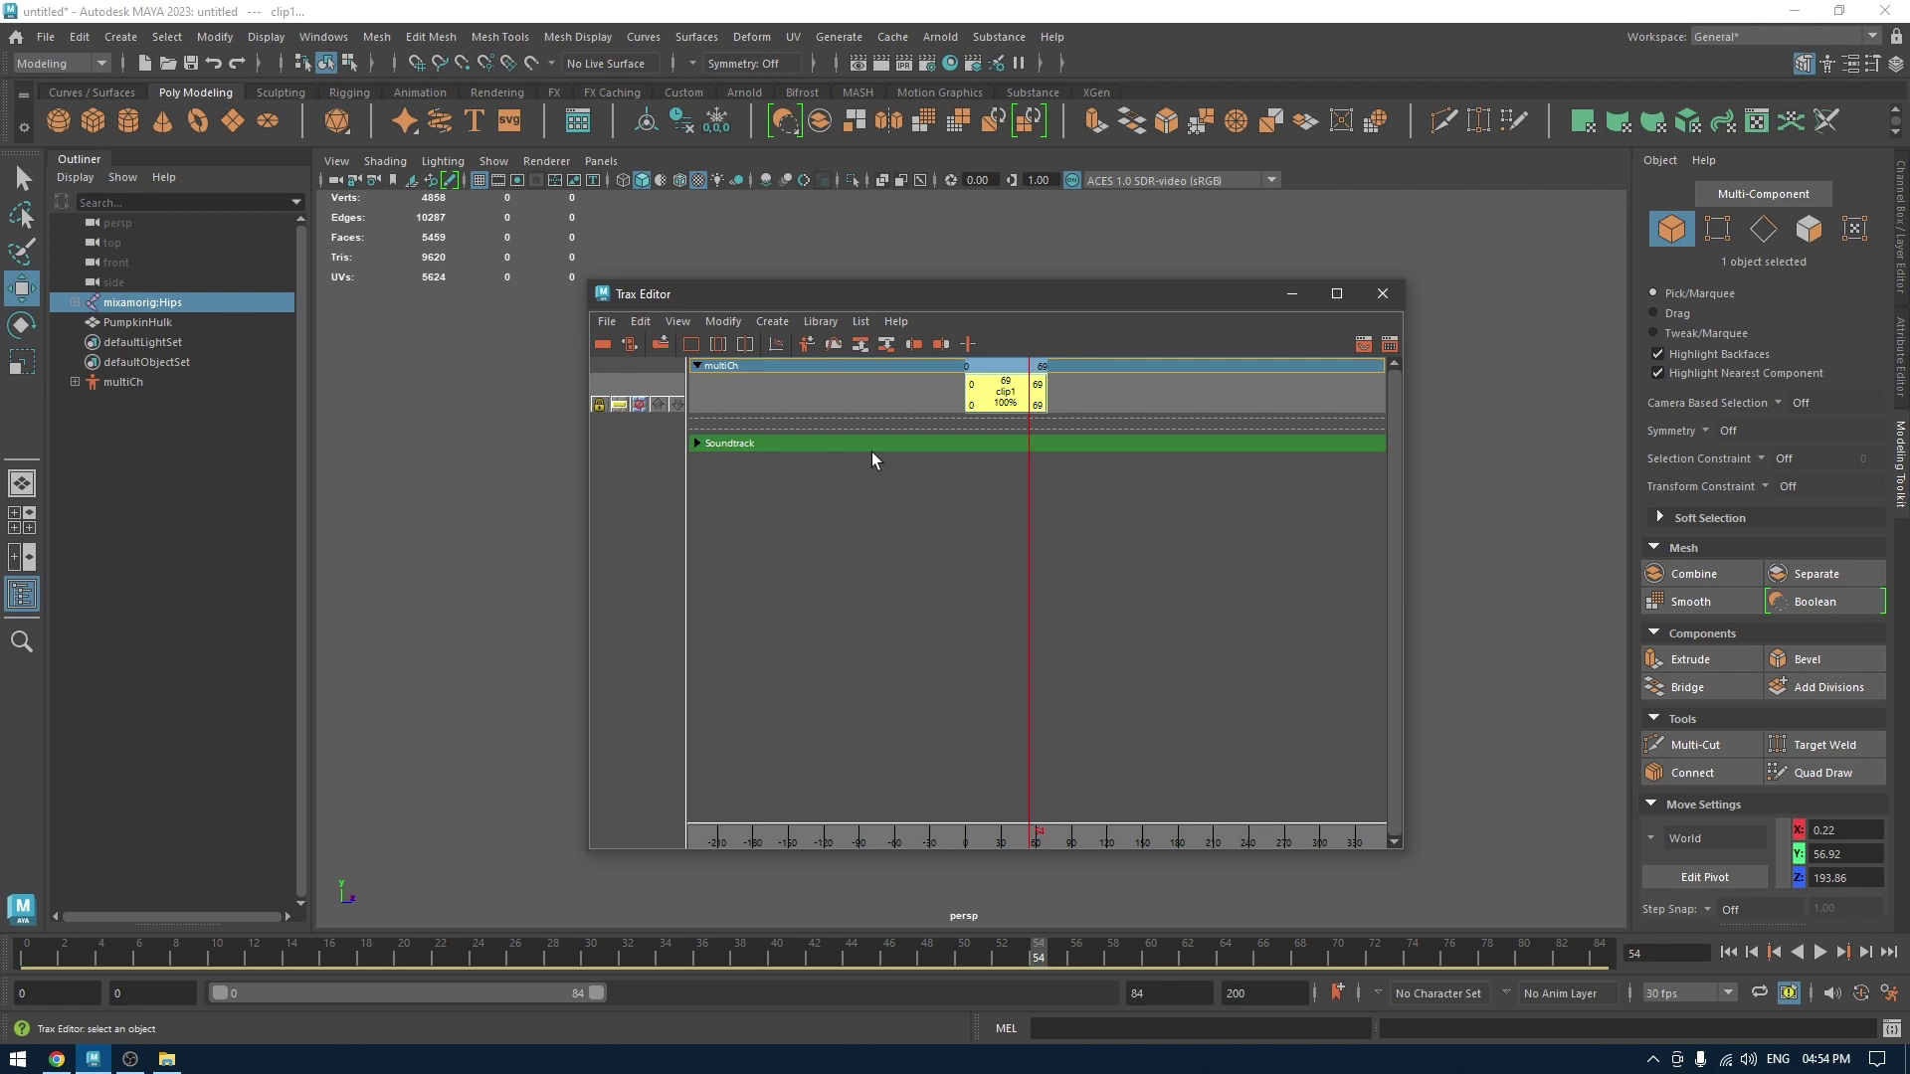
click(606, 320)
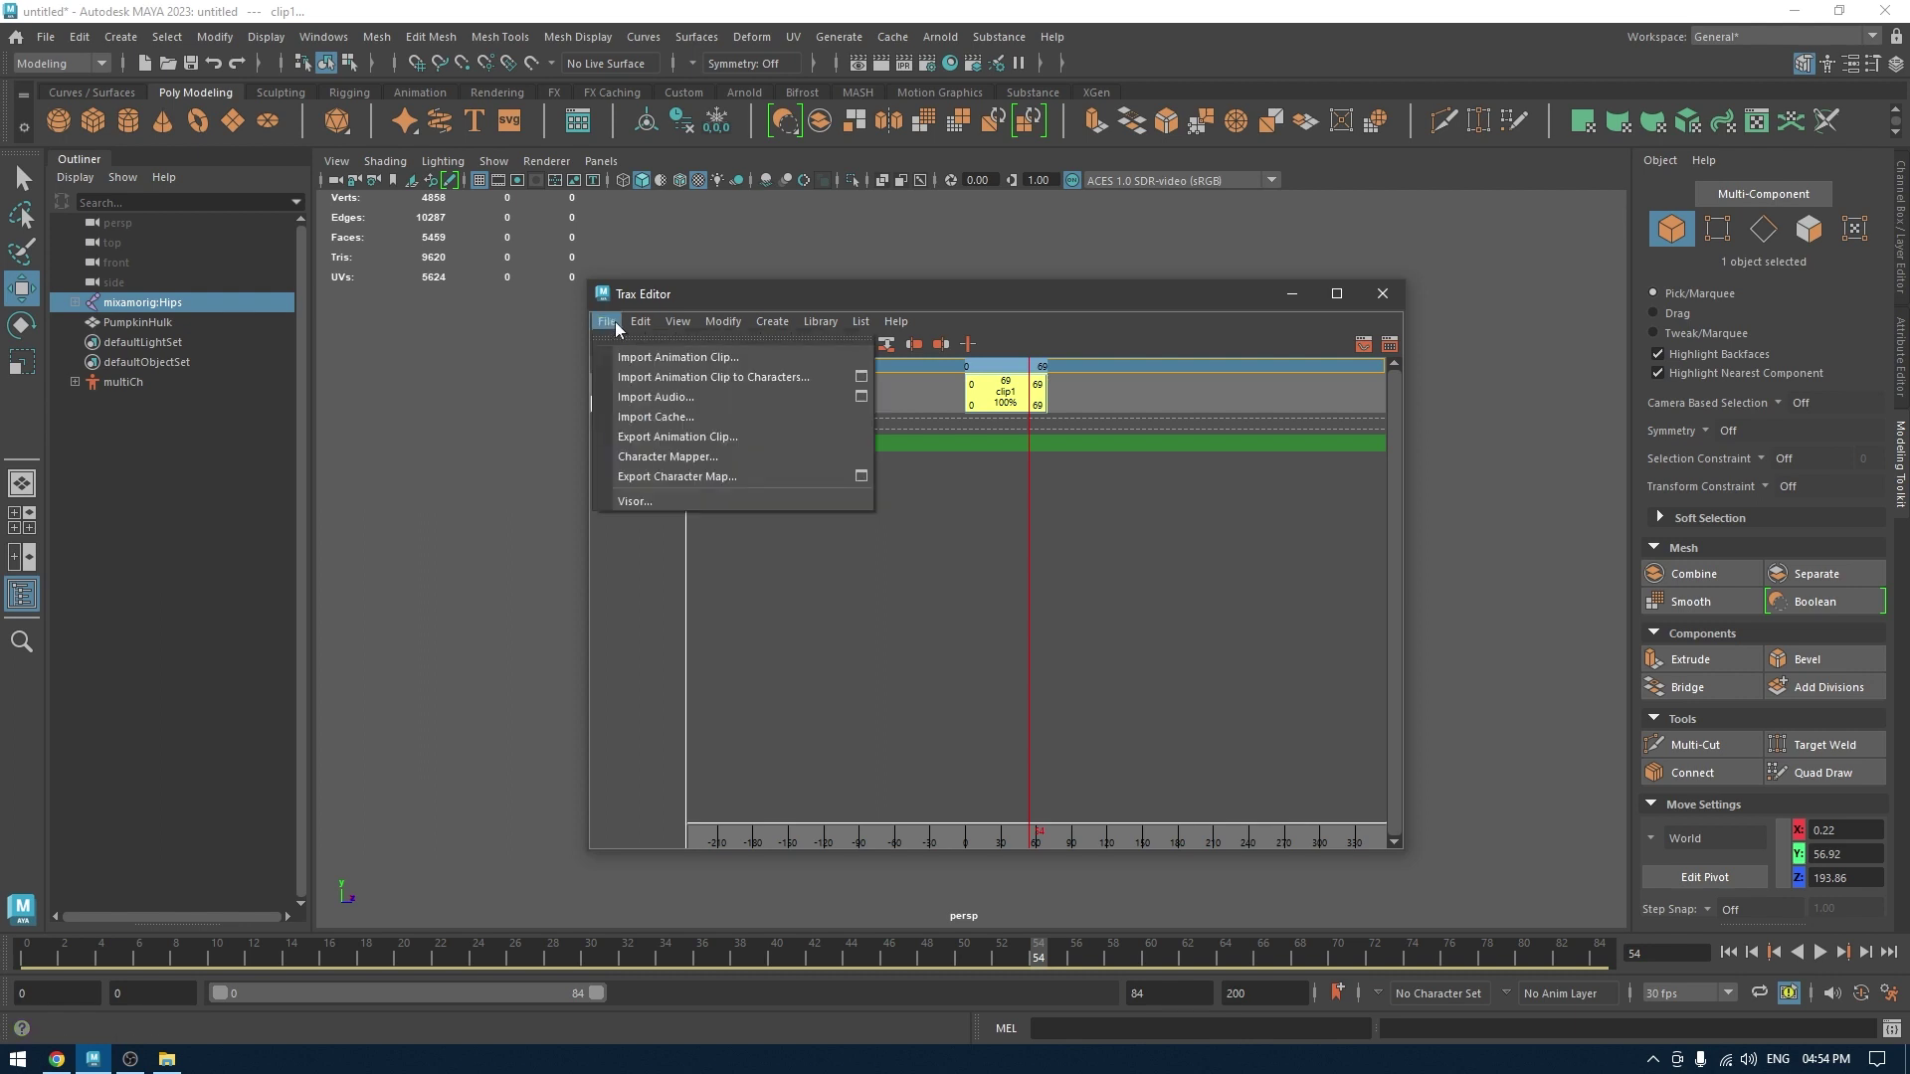
Import the Run_animtion.ma clip onto the character.
click(742, 376)
drag(1161, 333, 1252, 307)
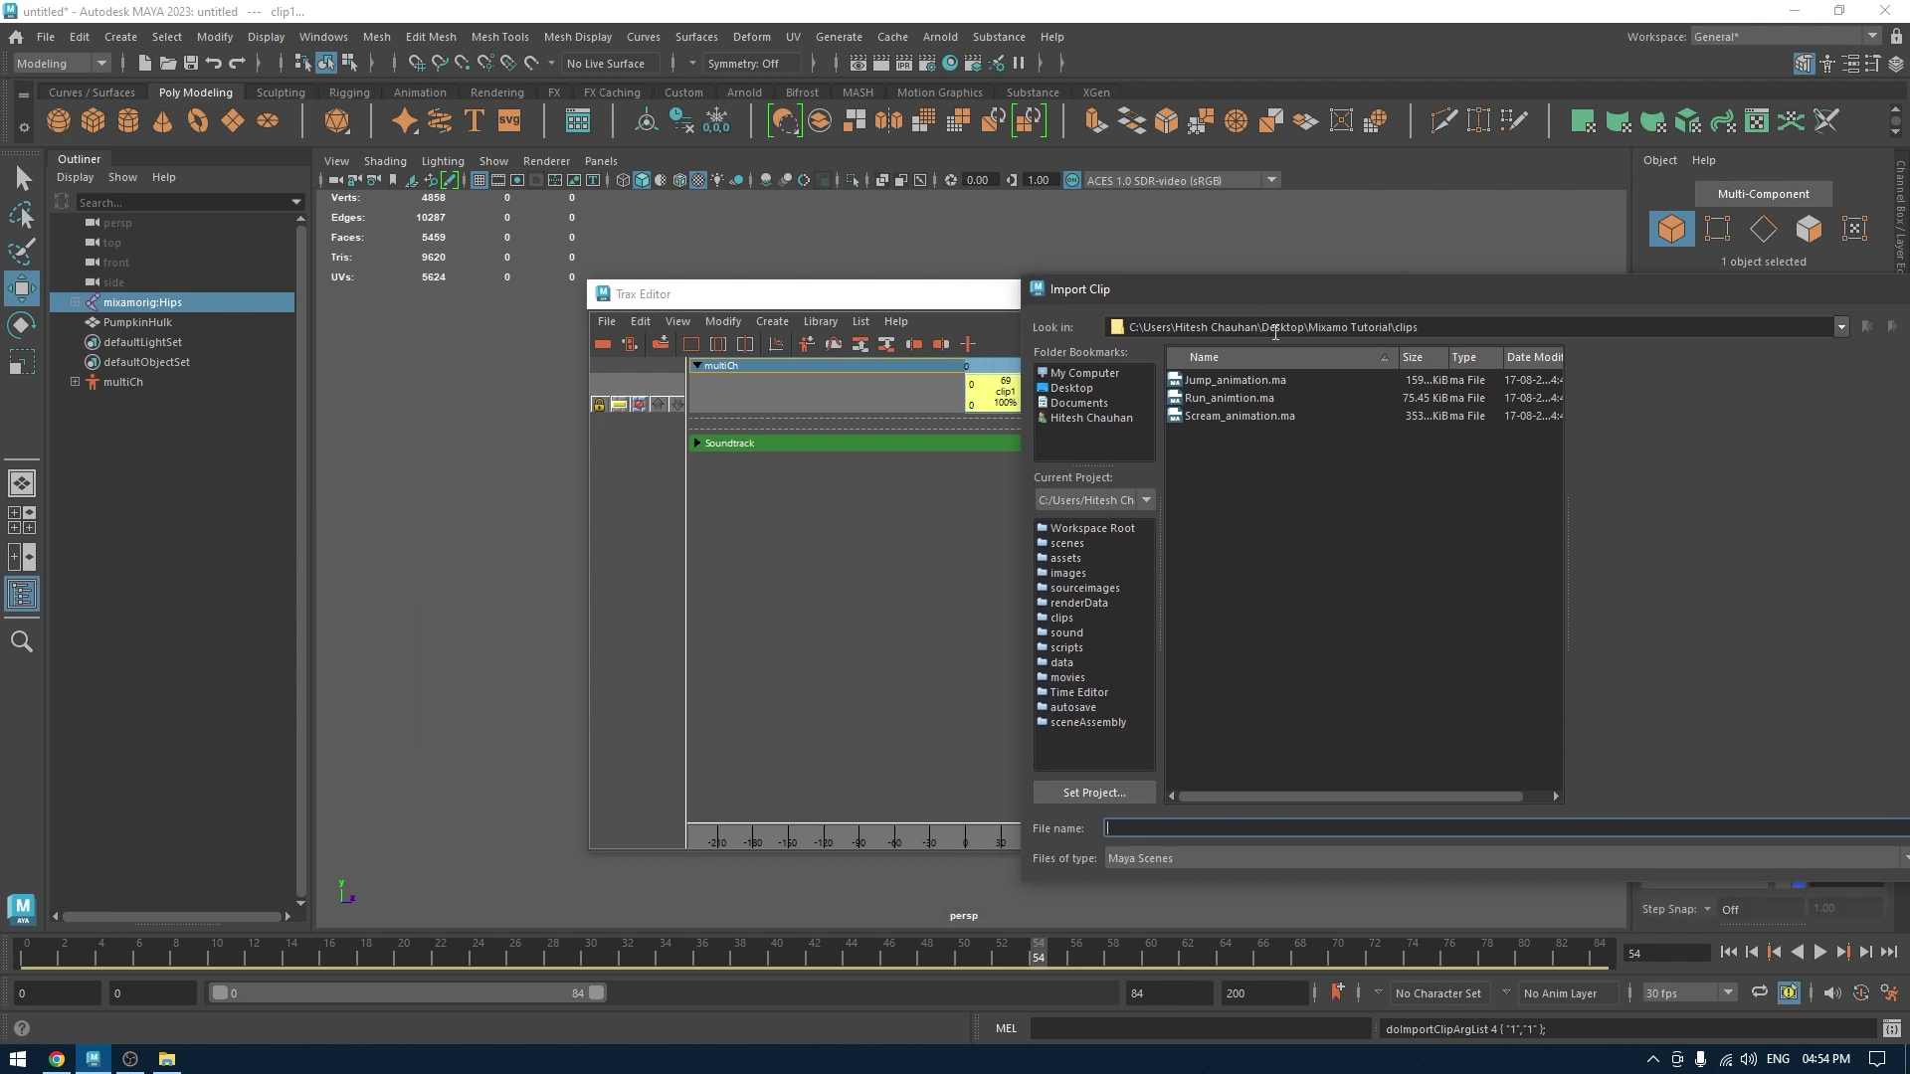
click(1244, 399)
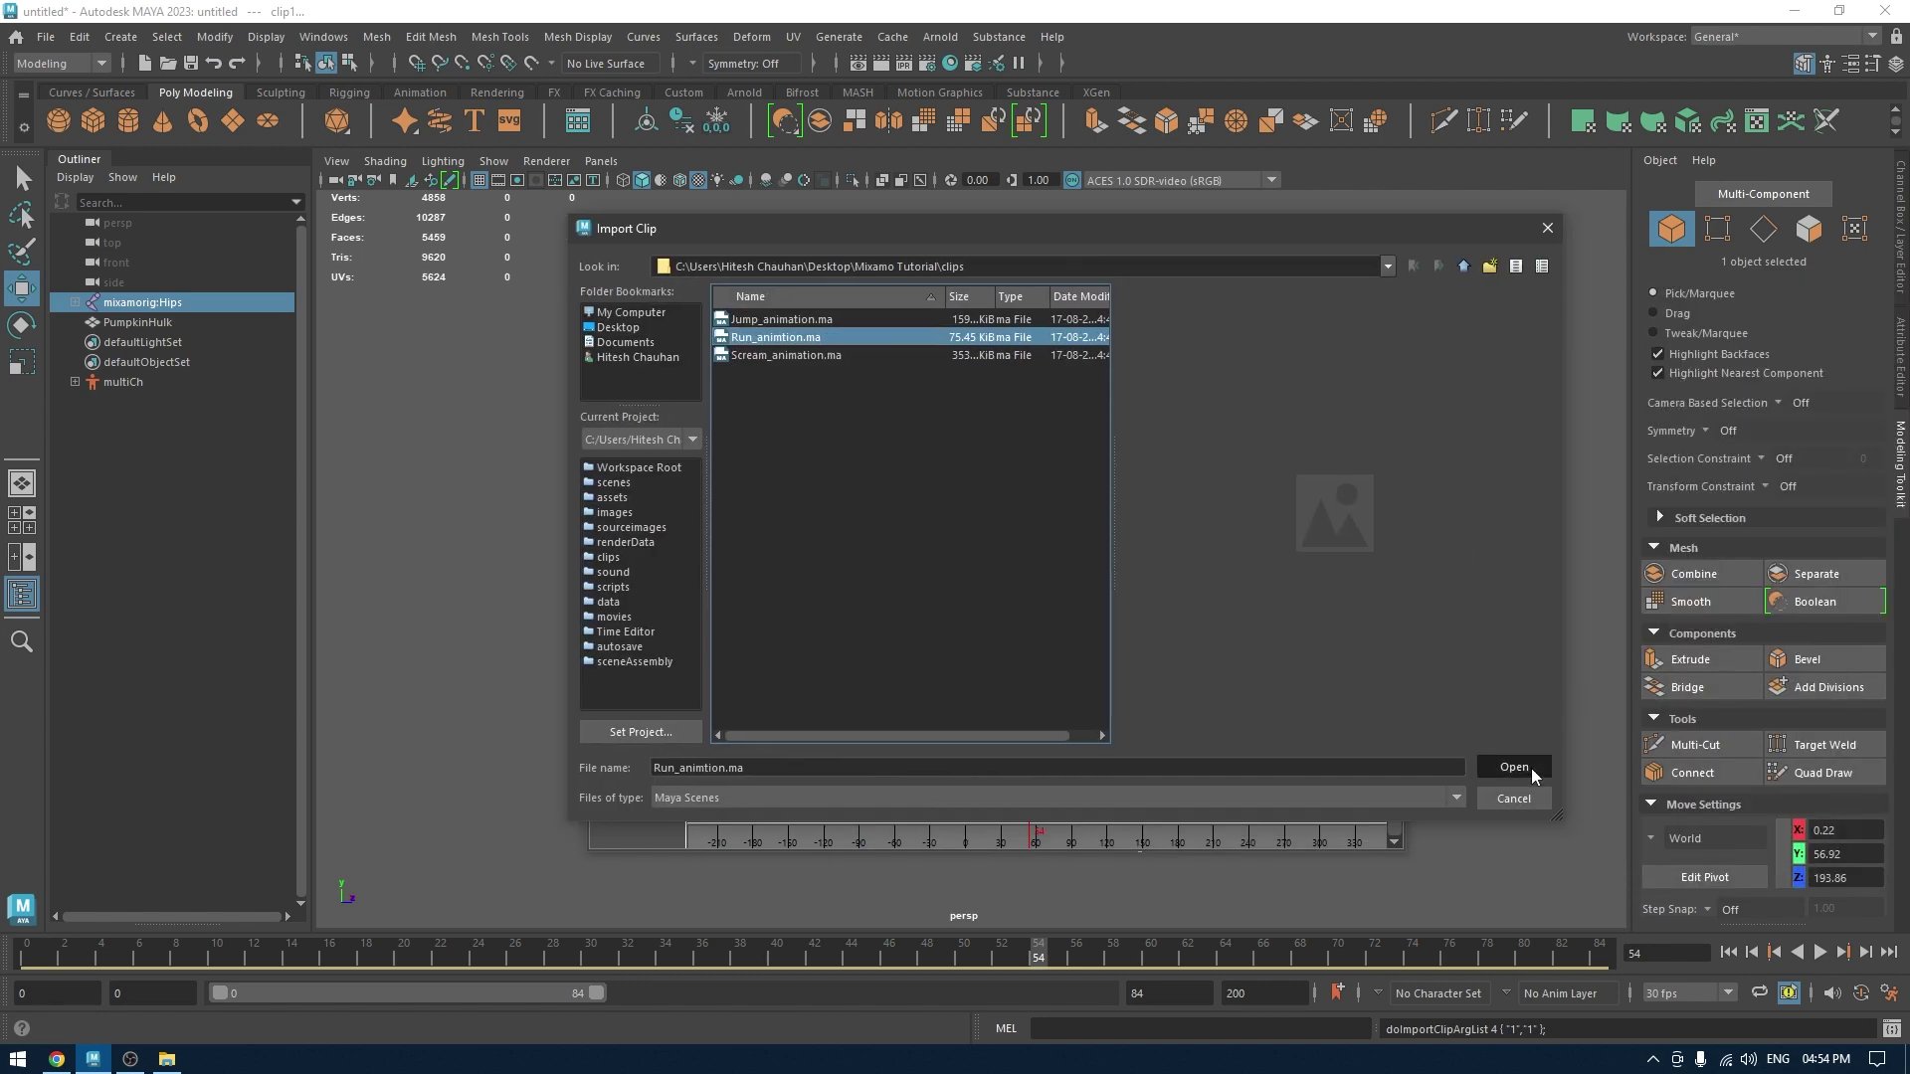
click(1531, 768)
Place the run clip on multiCh after clip1 and return to frame 0.
drag(1039, 428, 1093, 403)
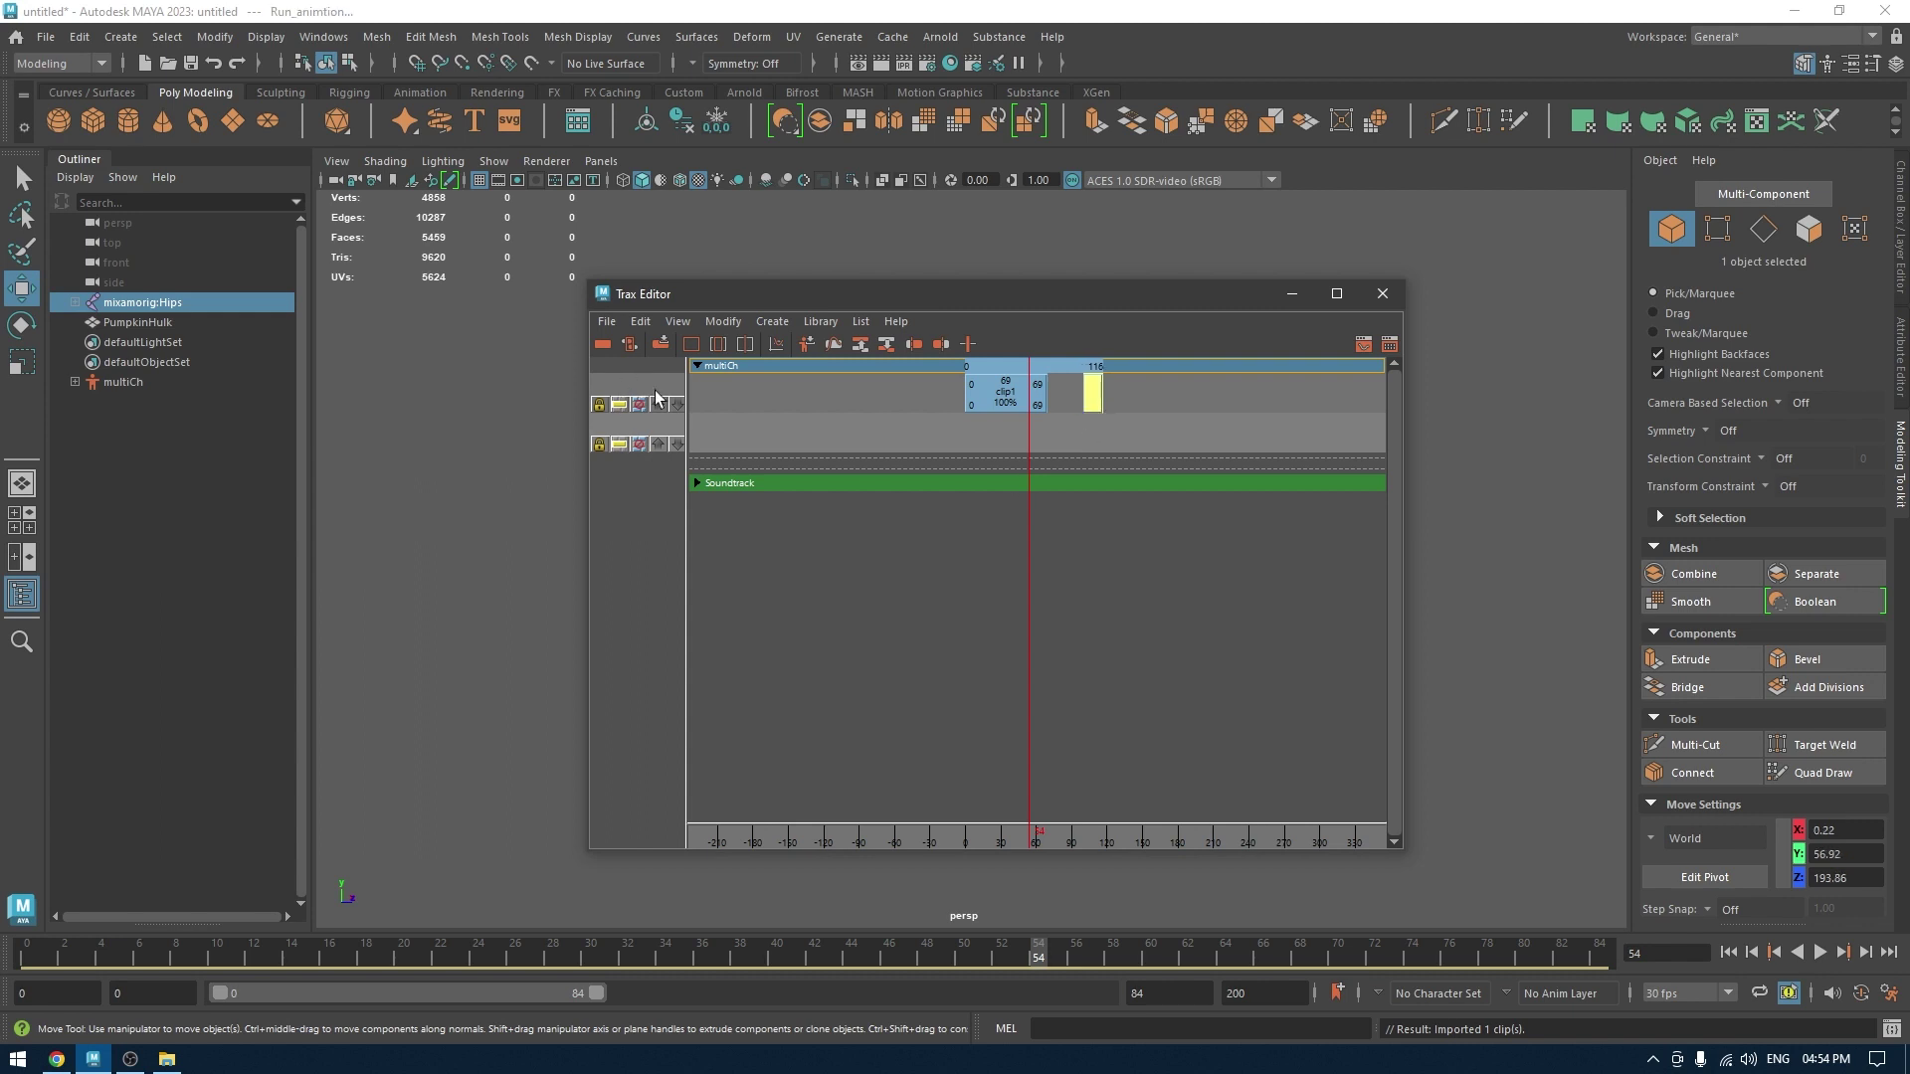
drag(912, 295, 310, 305)
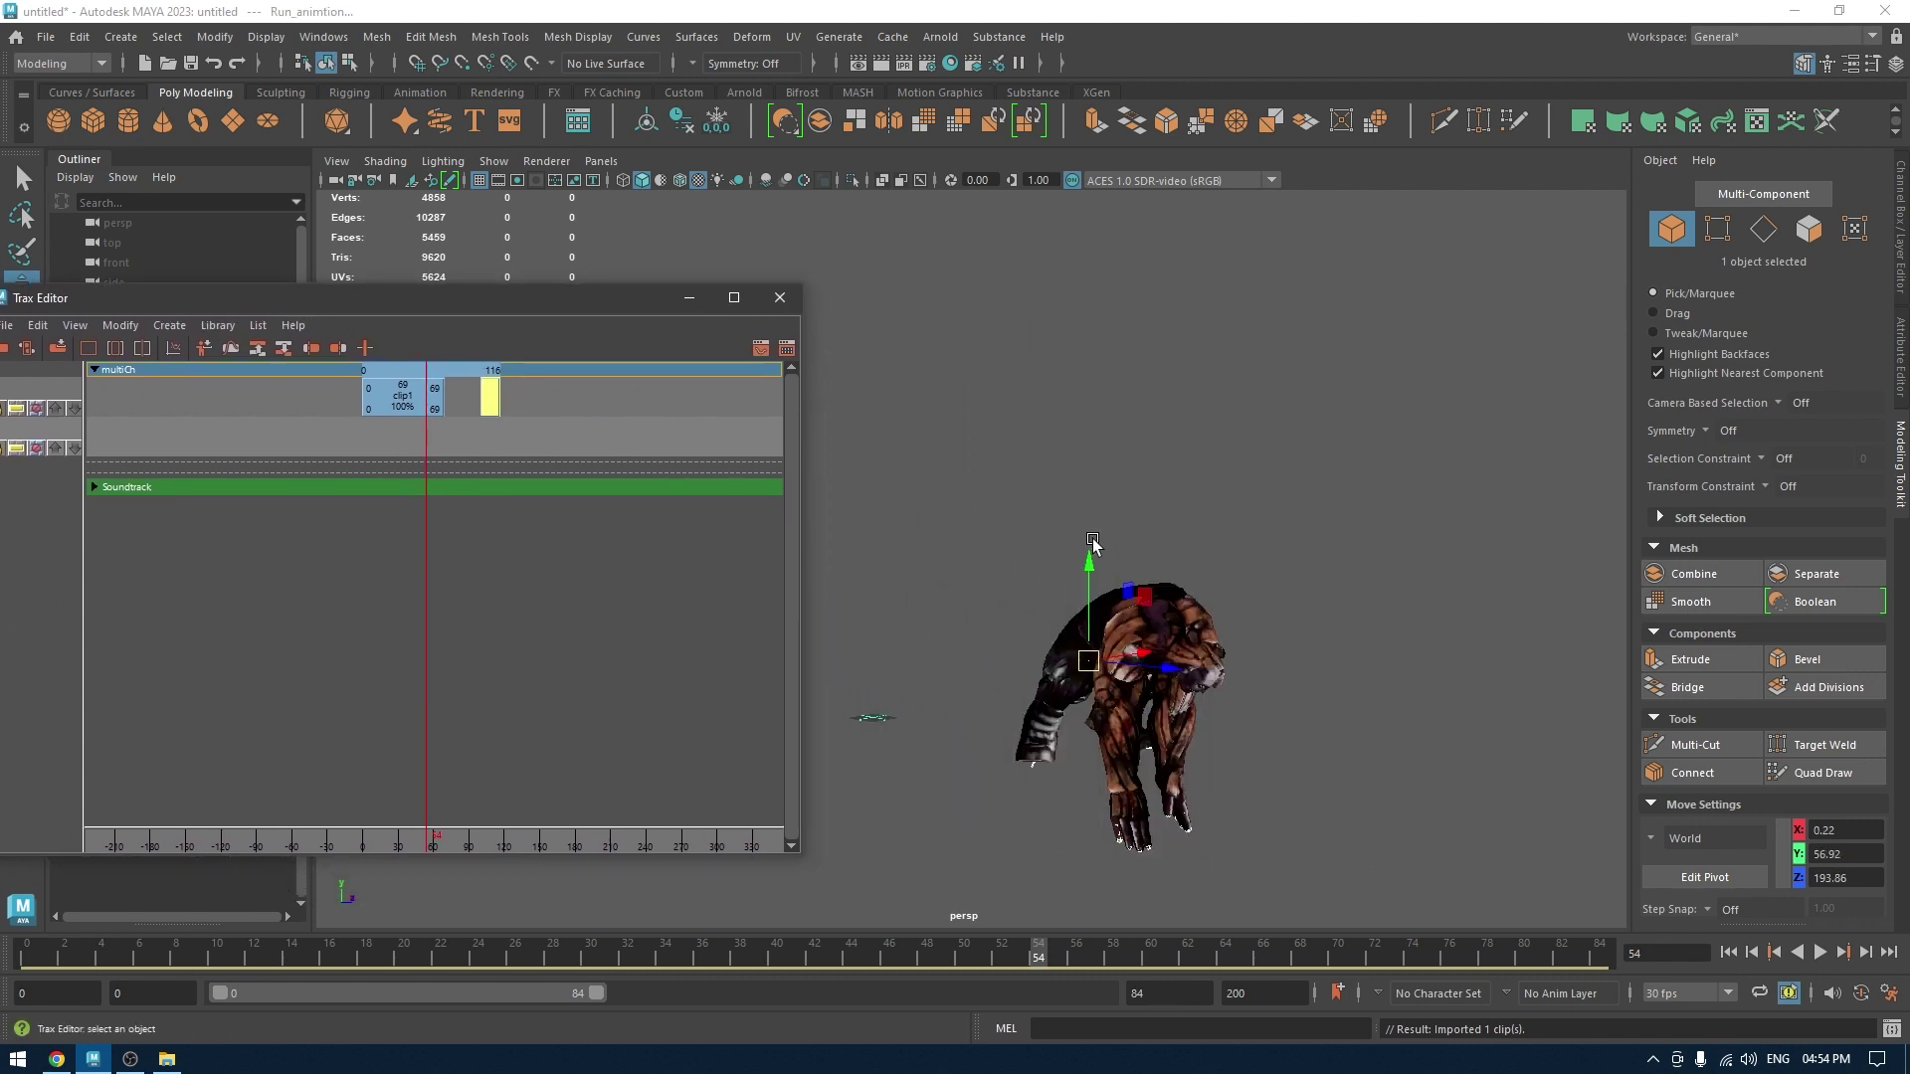
drag(504, 963, 26, 963)
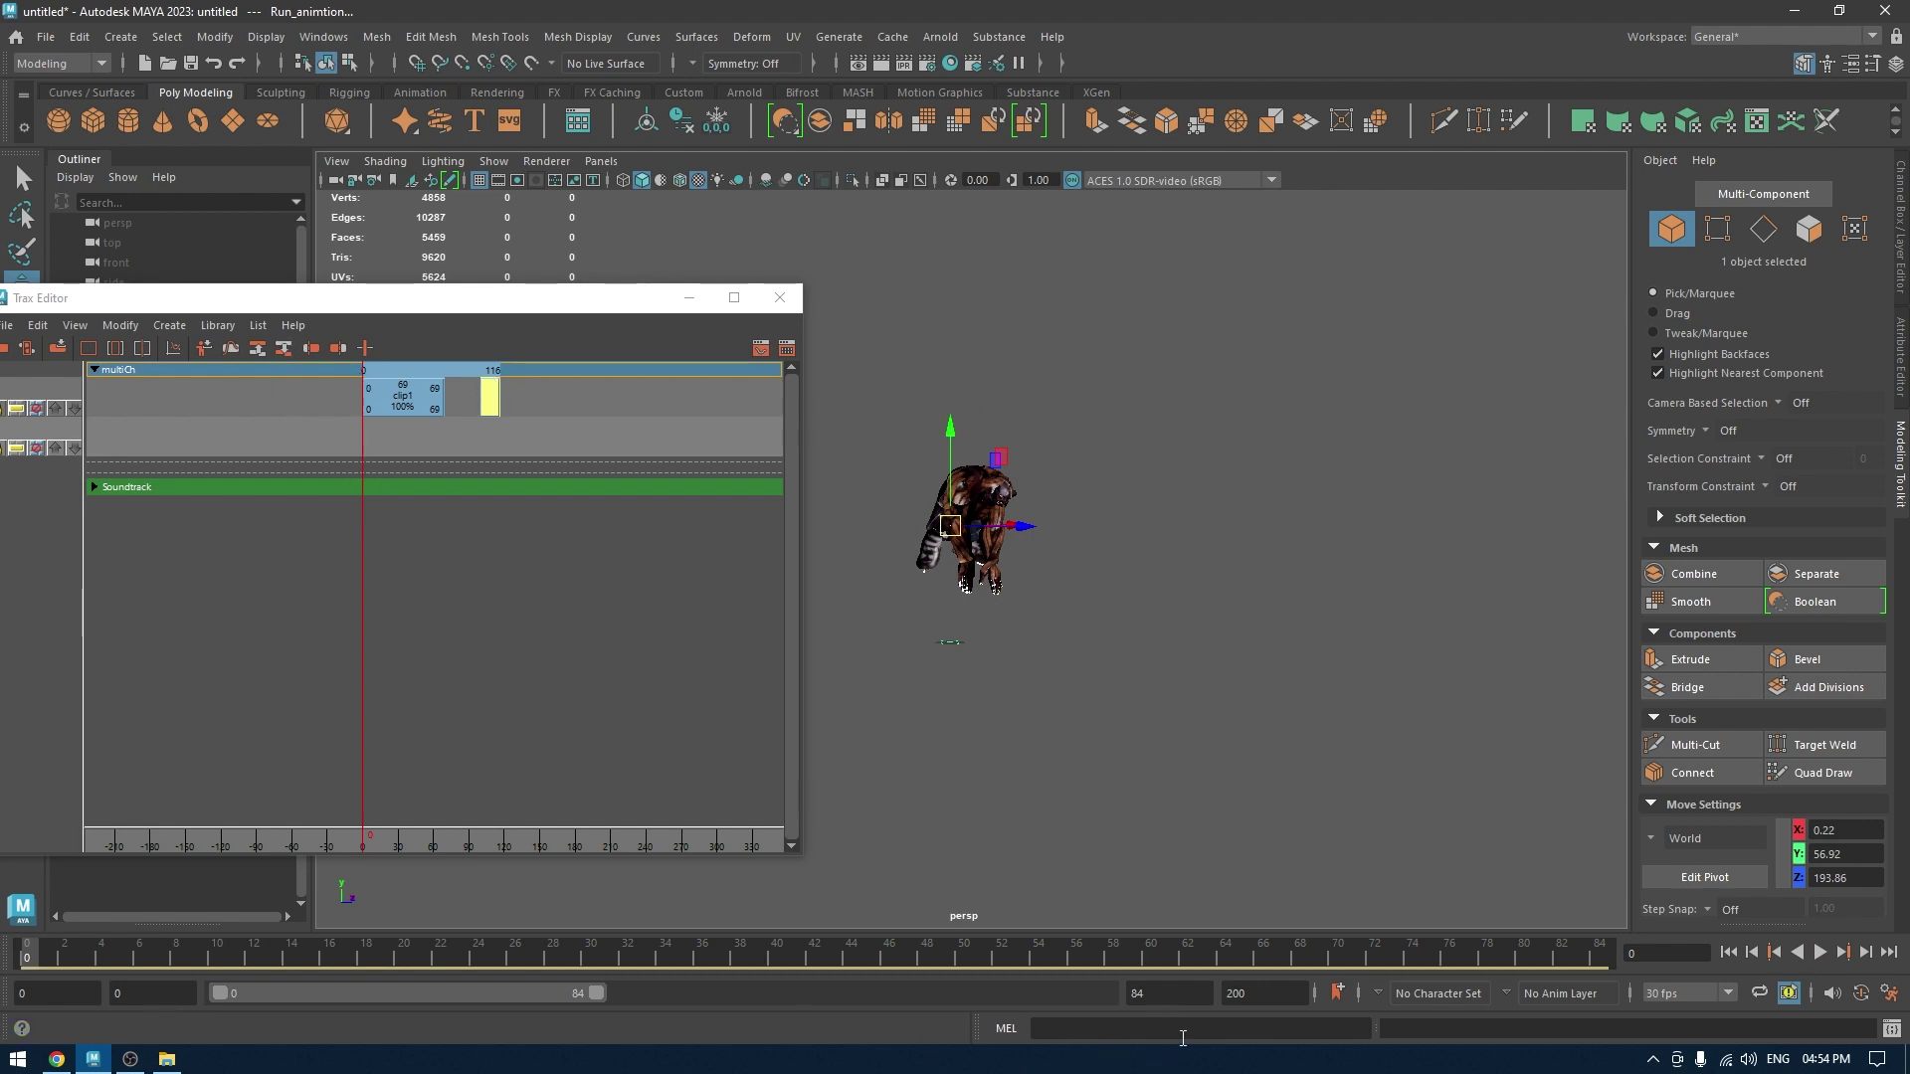
Preview the clips and set the playback end time to 200.
mouse_move(362, 435)
mouse_down()
mouse_move(500, 456)
mouse_move(85, 454)
mouse_up()
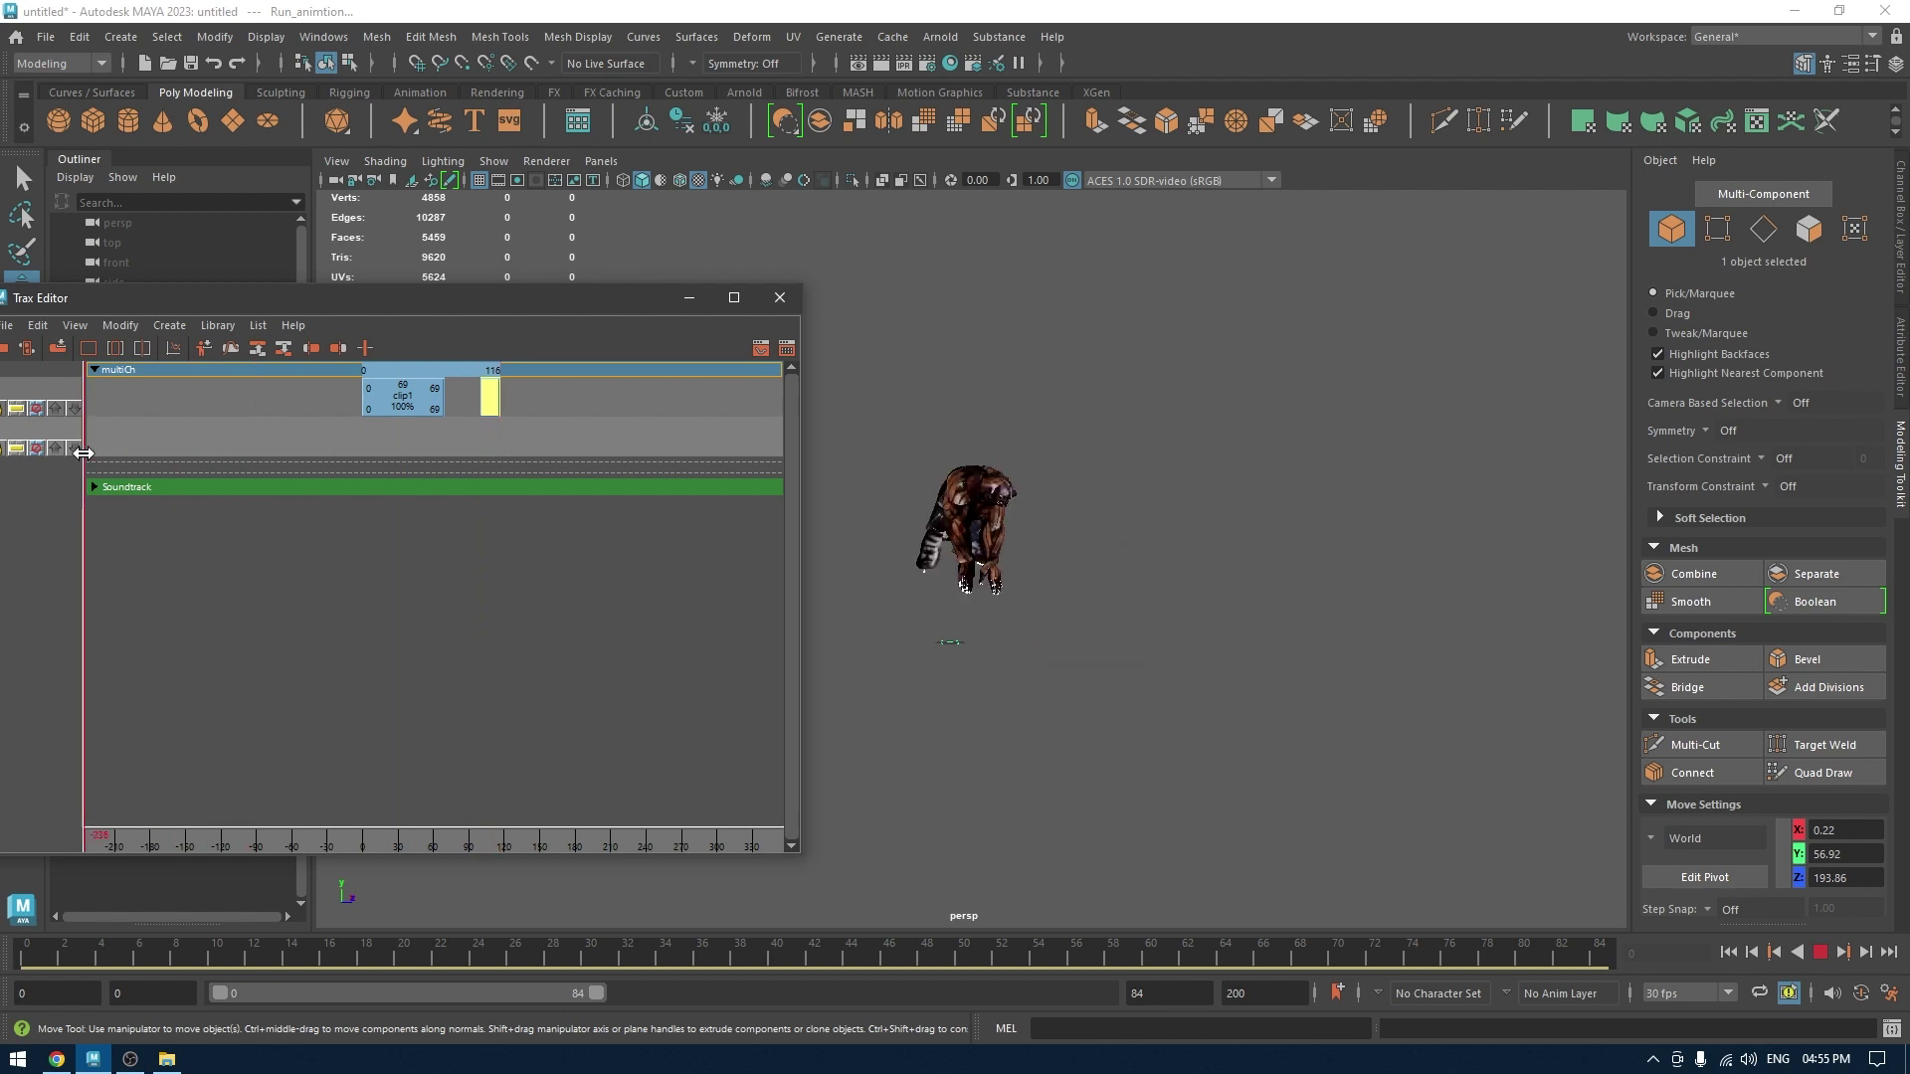
click(1175, 997)
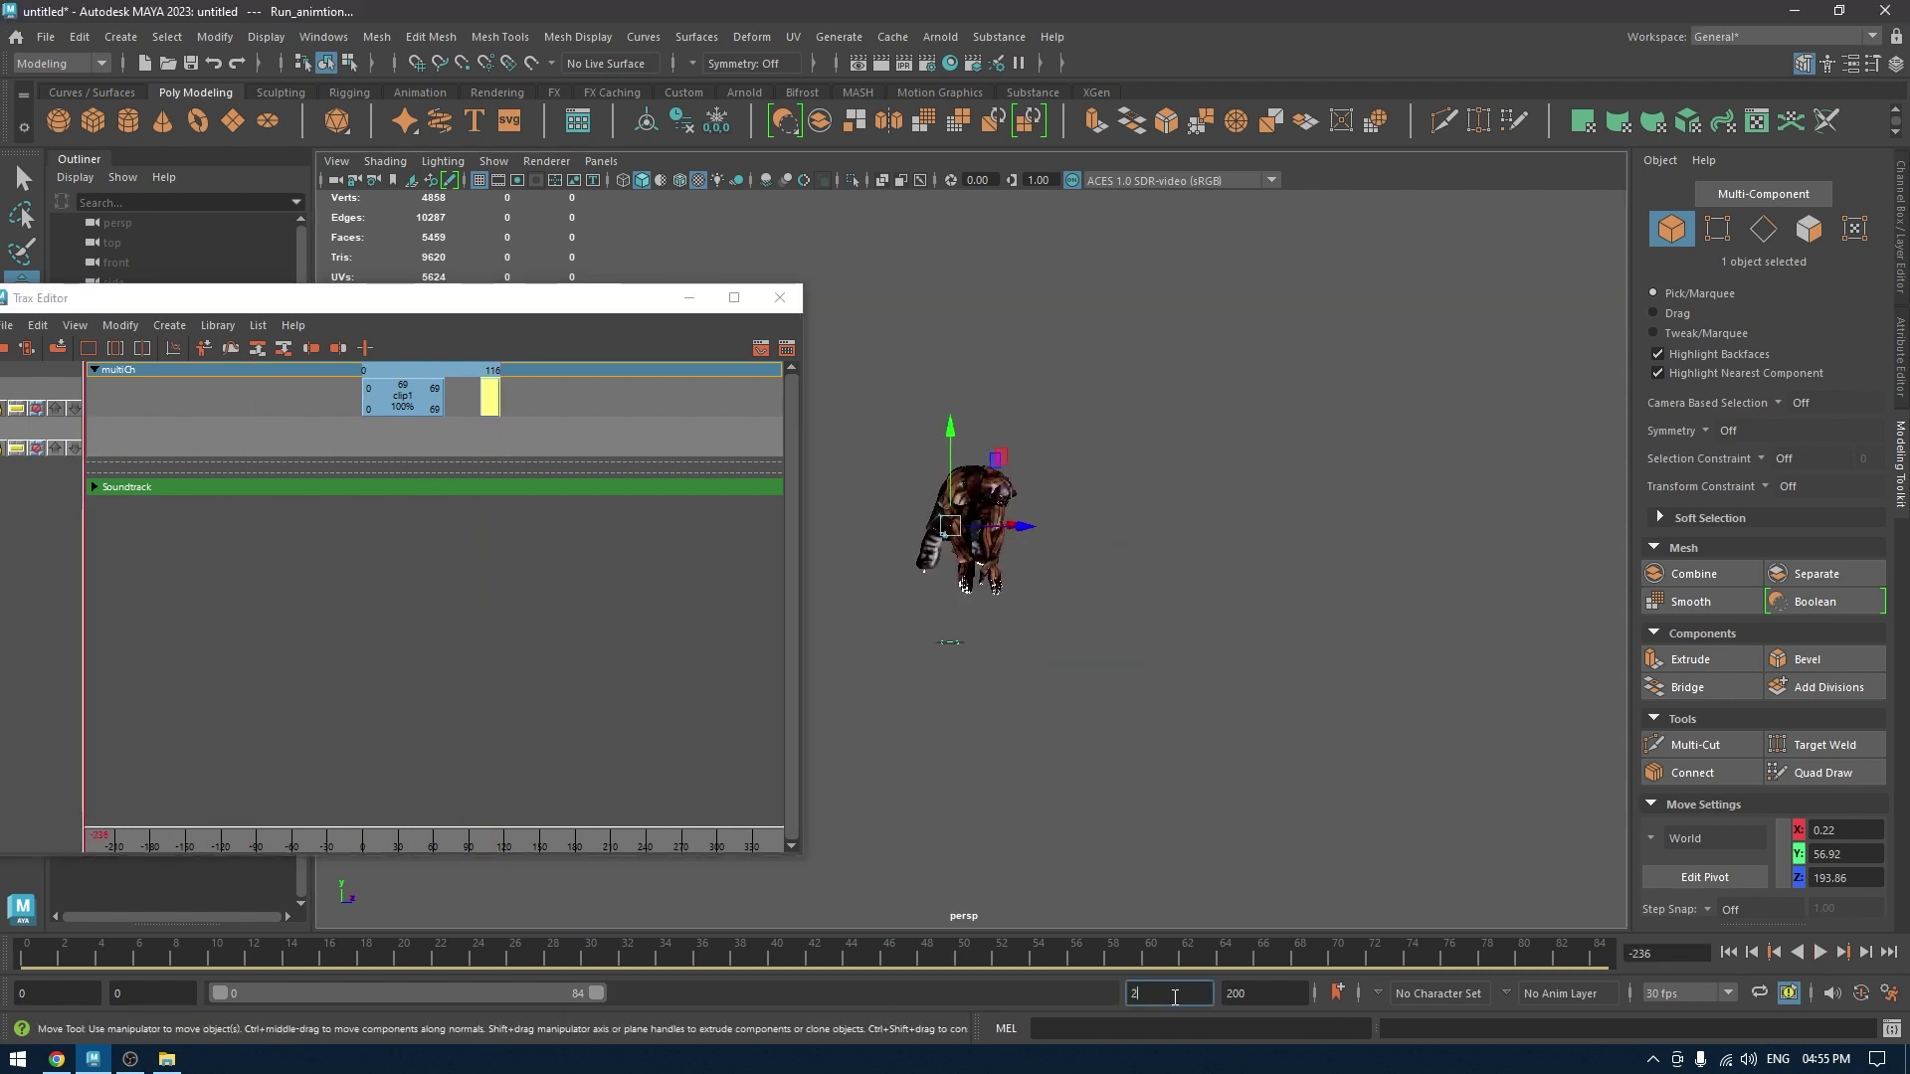
text(200)
key(Return)
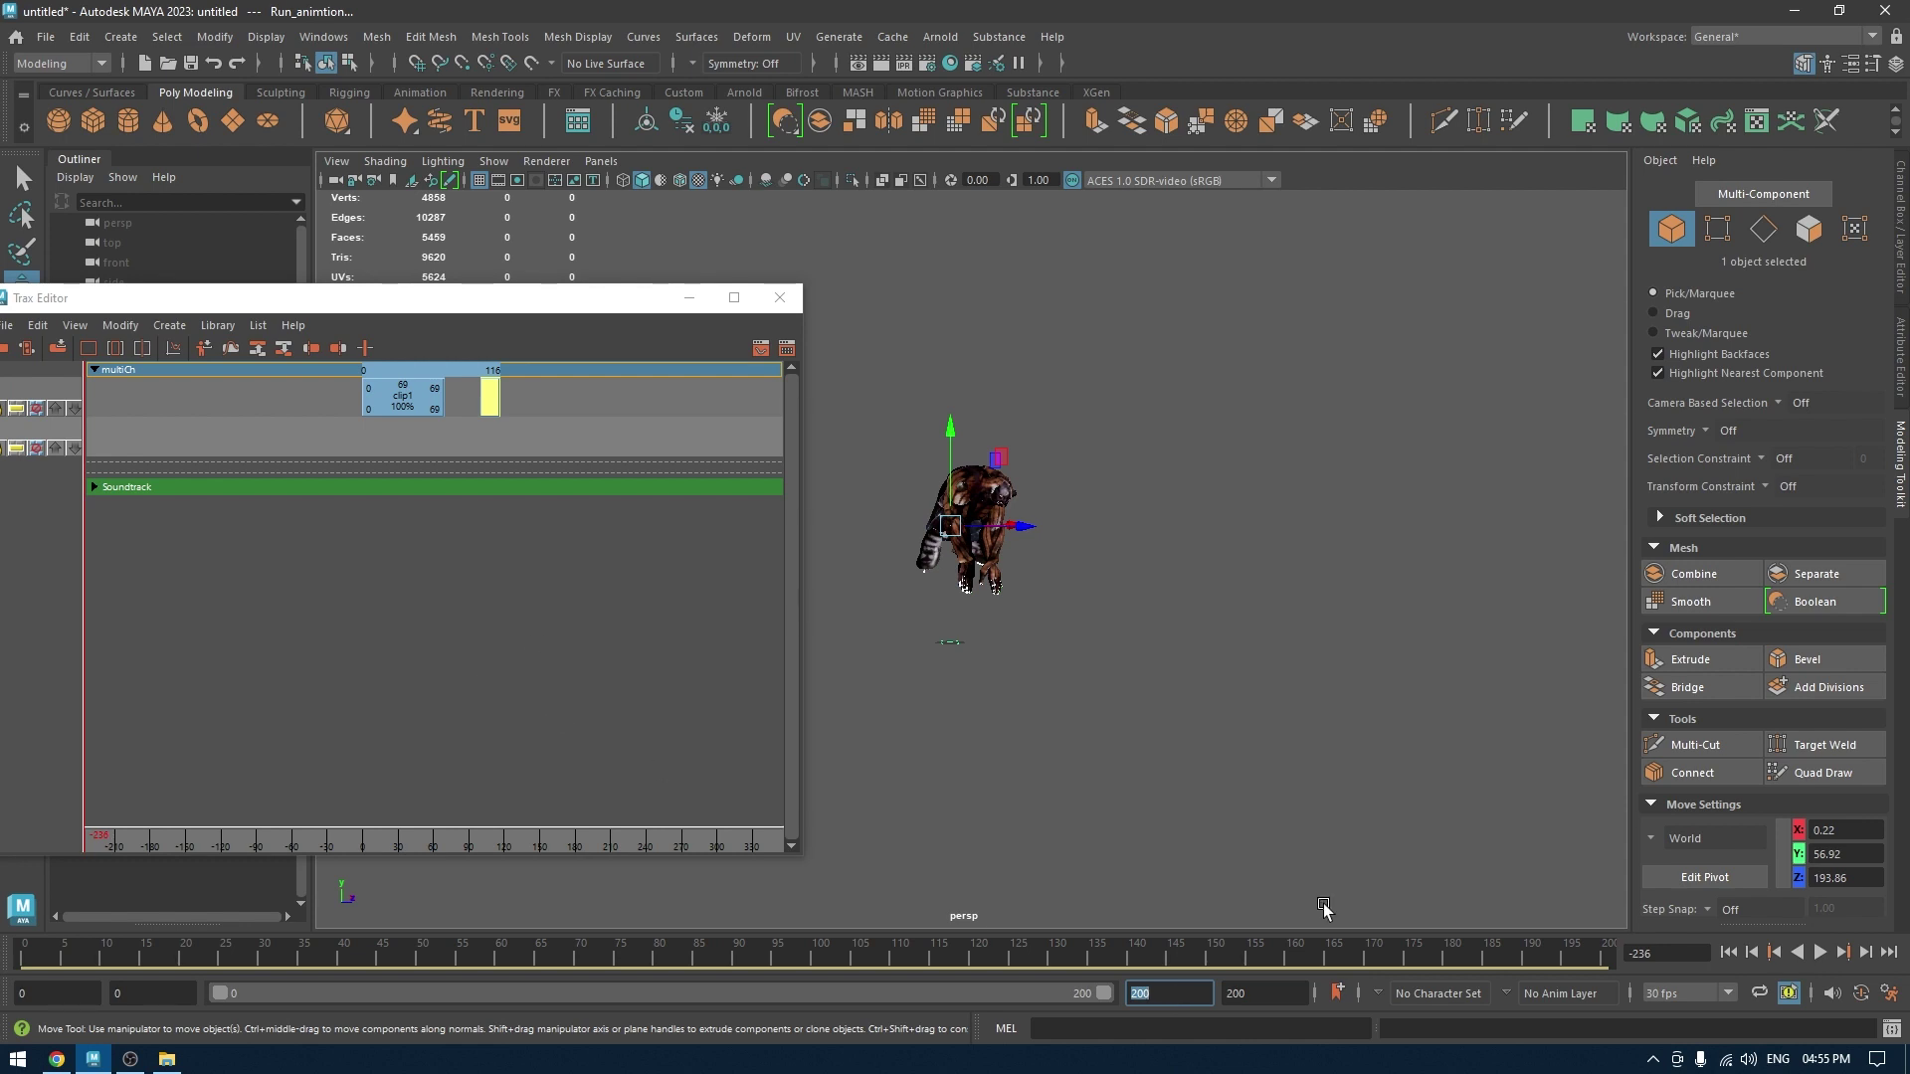
Play the animation, then slide the run clip earlier to start at frame 87.
click(1817, 953)
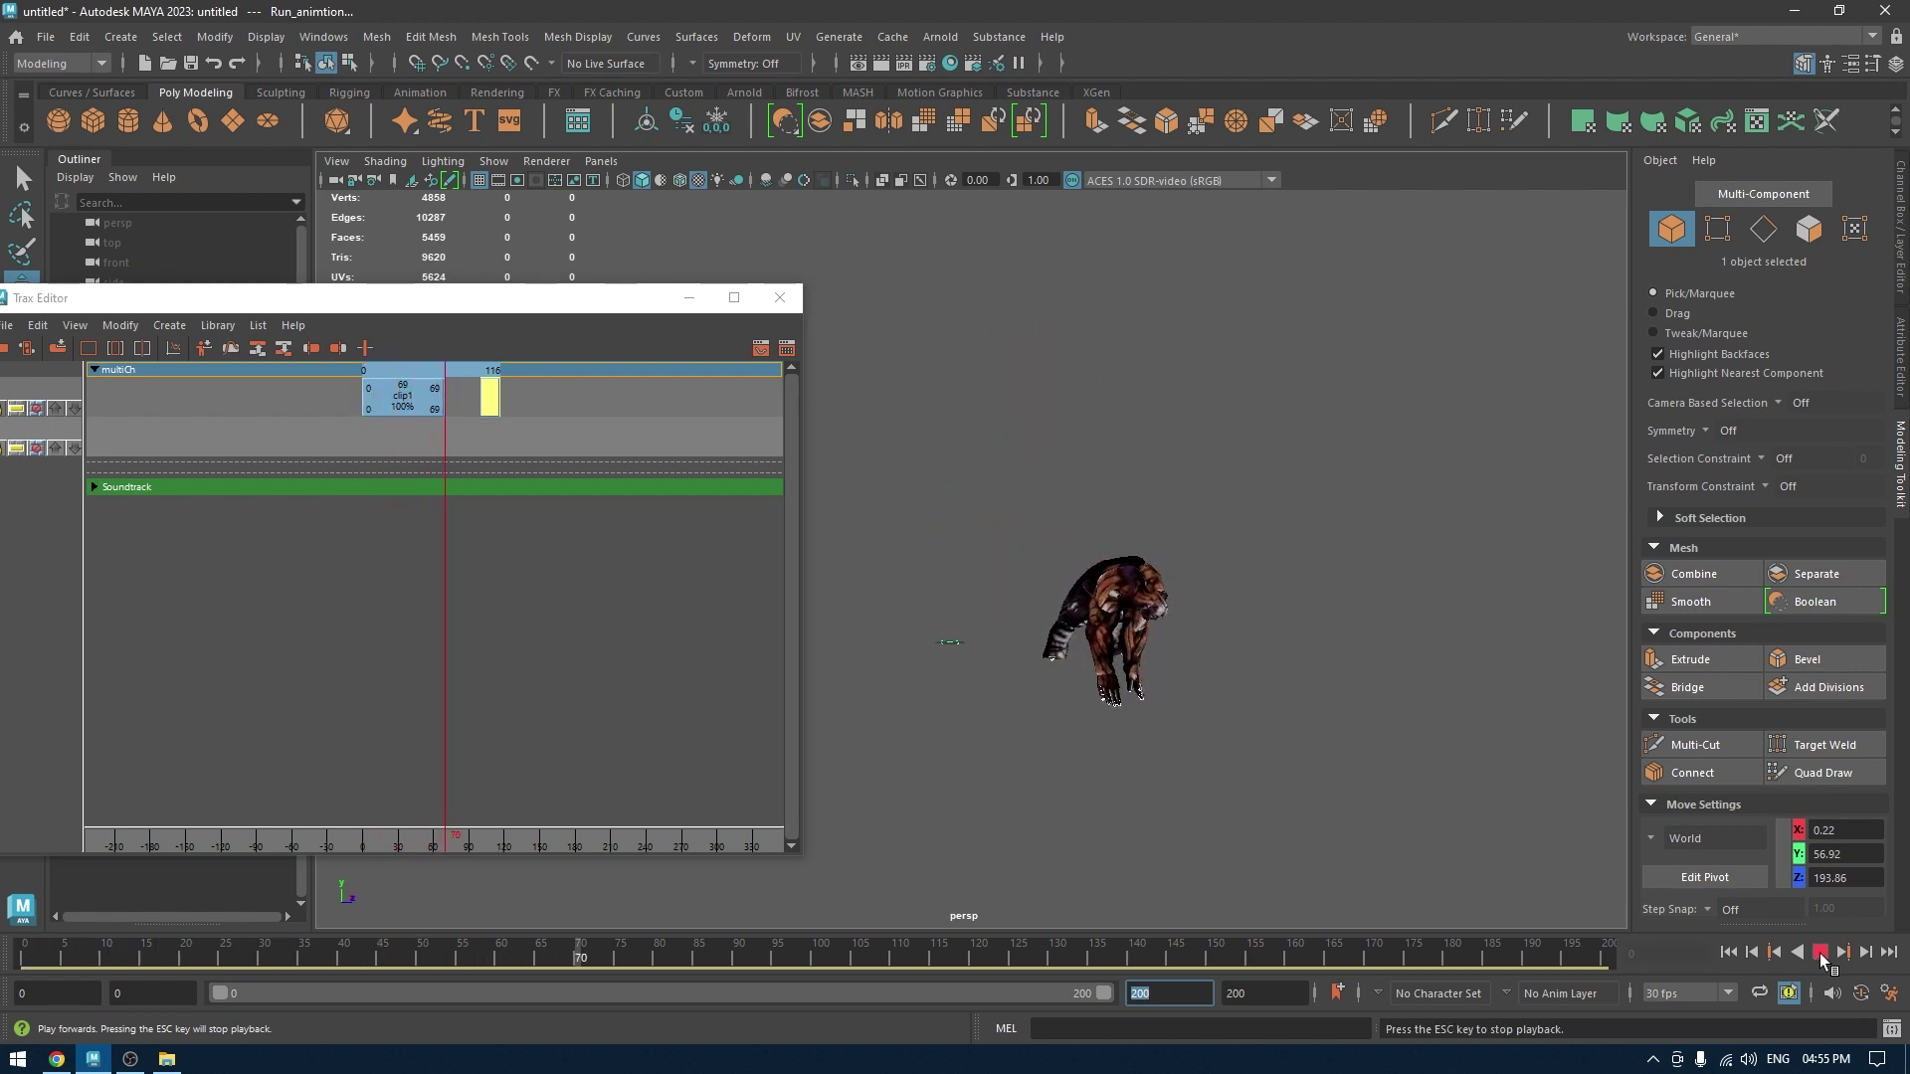
click(1820, 953)
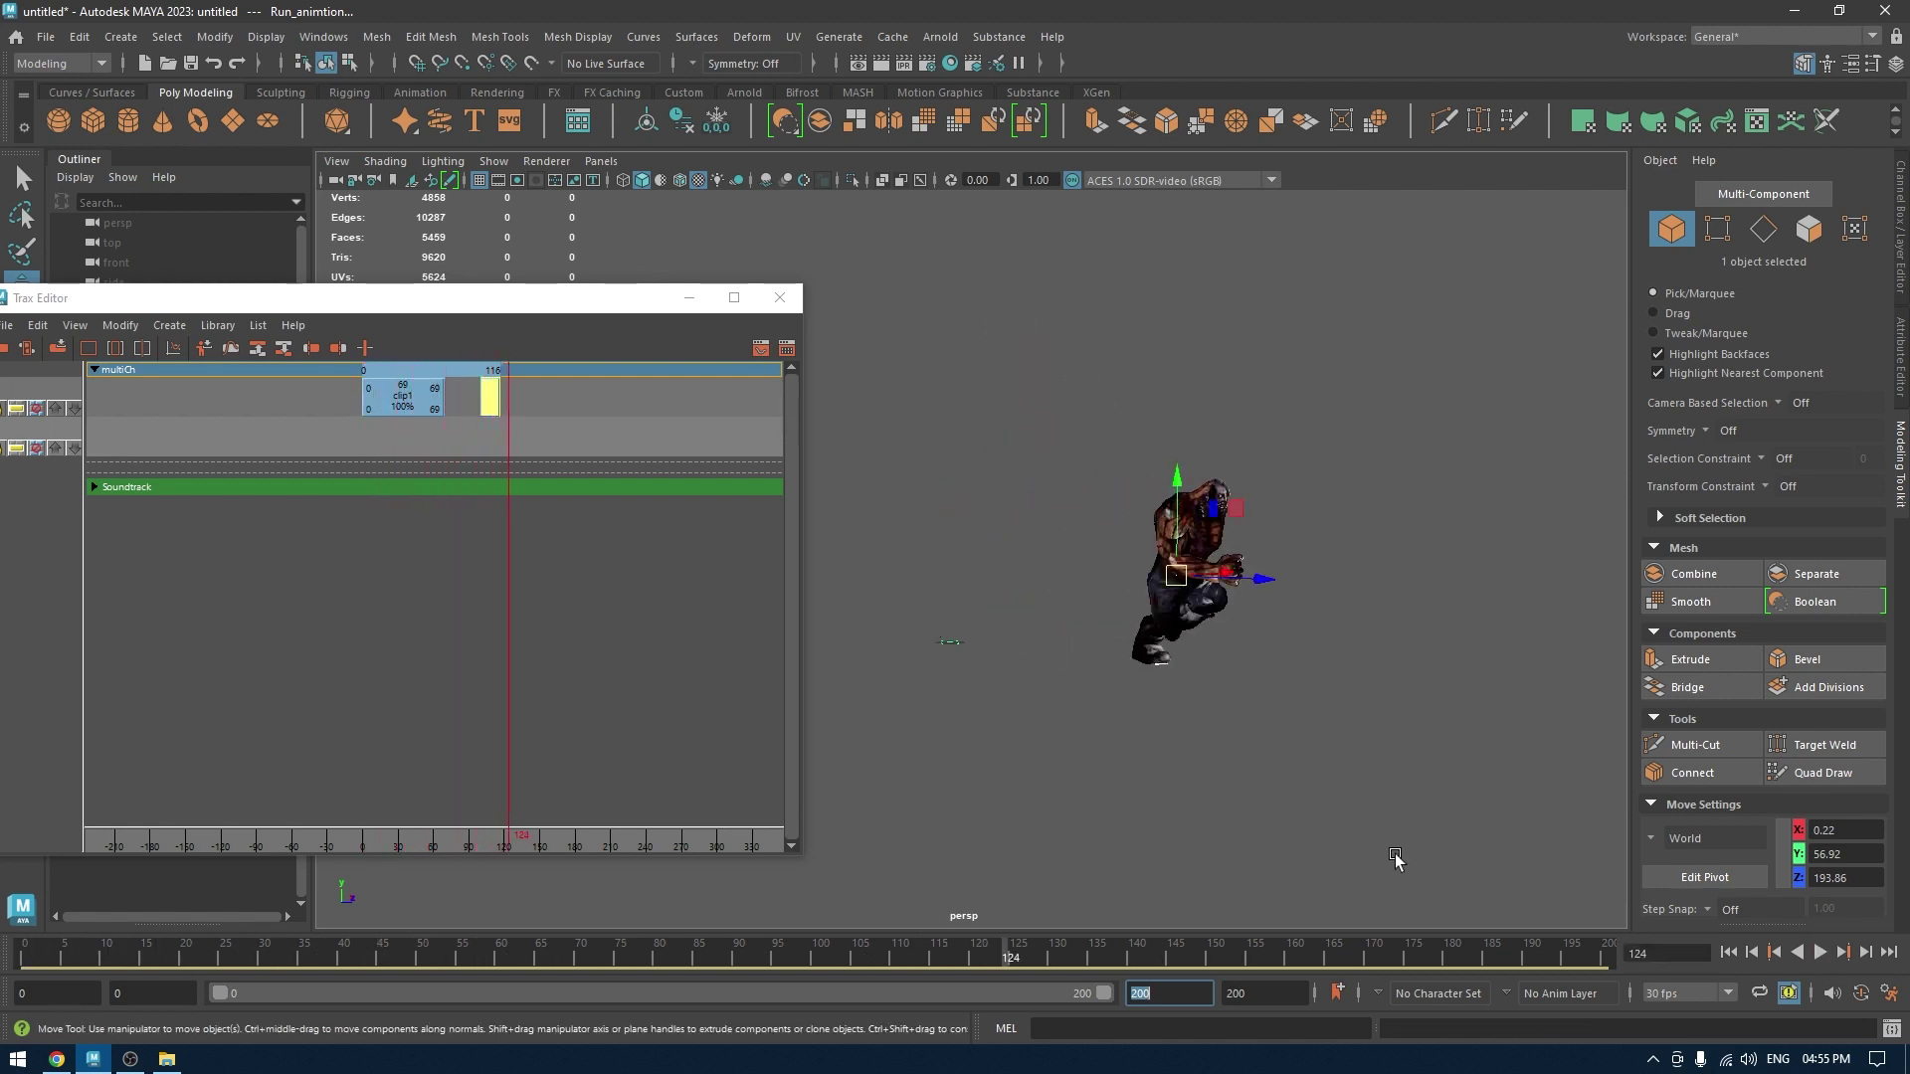
drag(502, 536, 439, 534)
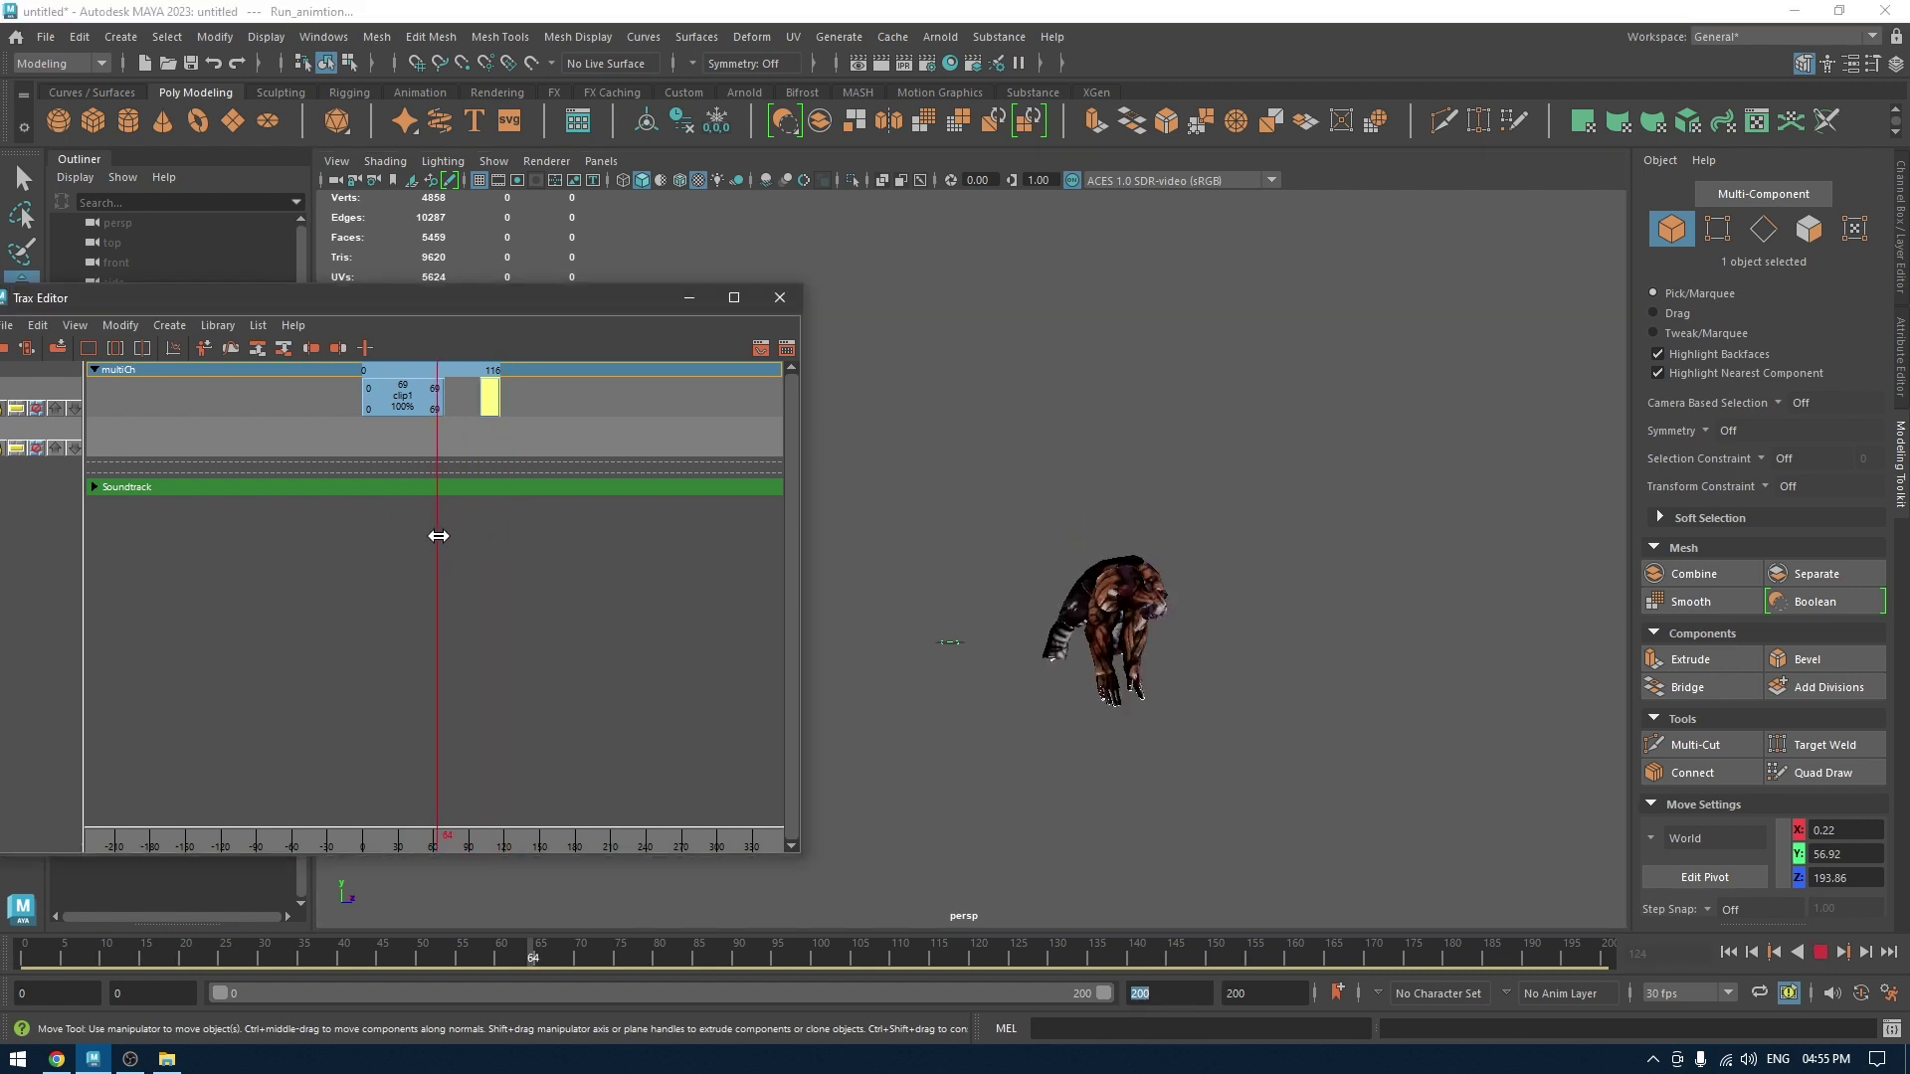
drag(487, 401, 484, 402)
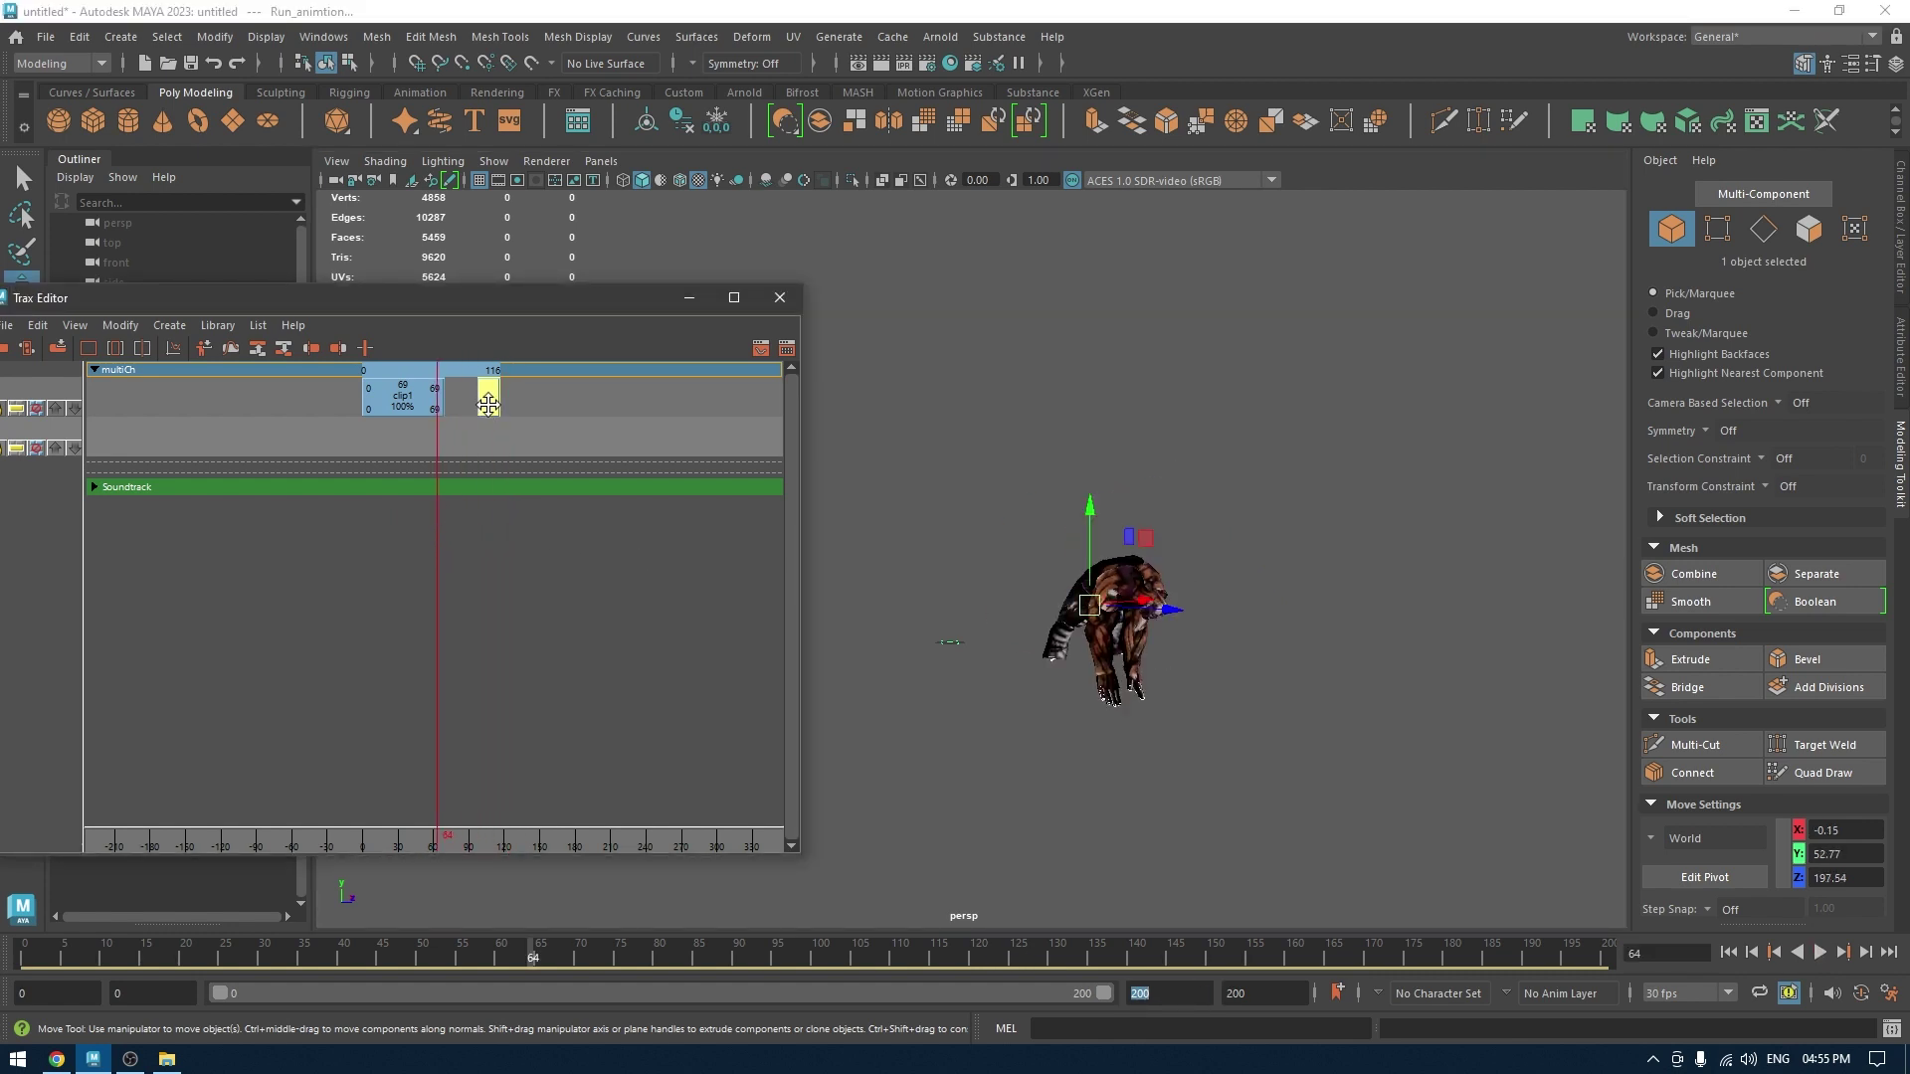
key(ctrl+z)
drag(488, 402, 456, 410)
Replay from frame 0 and slide the run clip later to frame 109.
click(1814, 954)
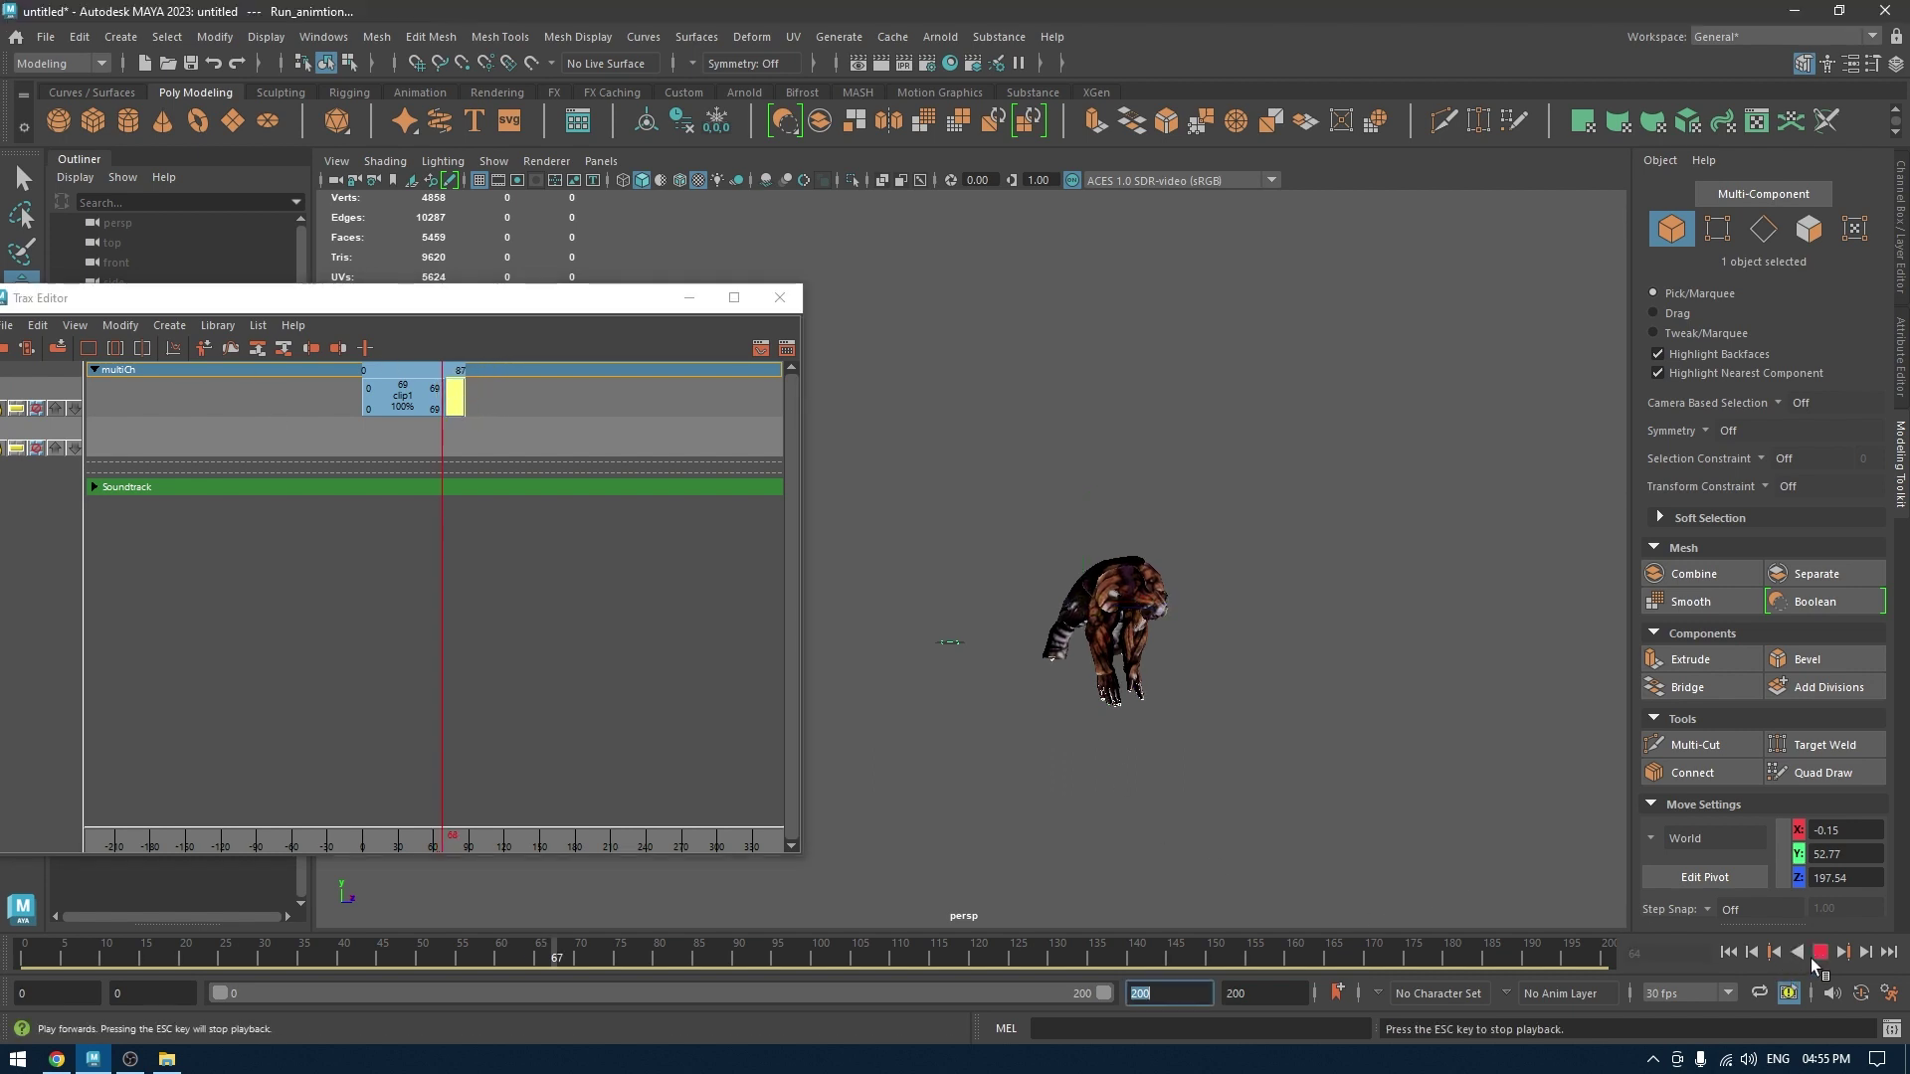
click(1729, 952)
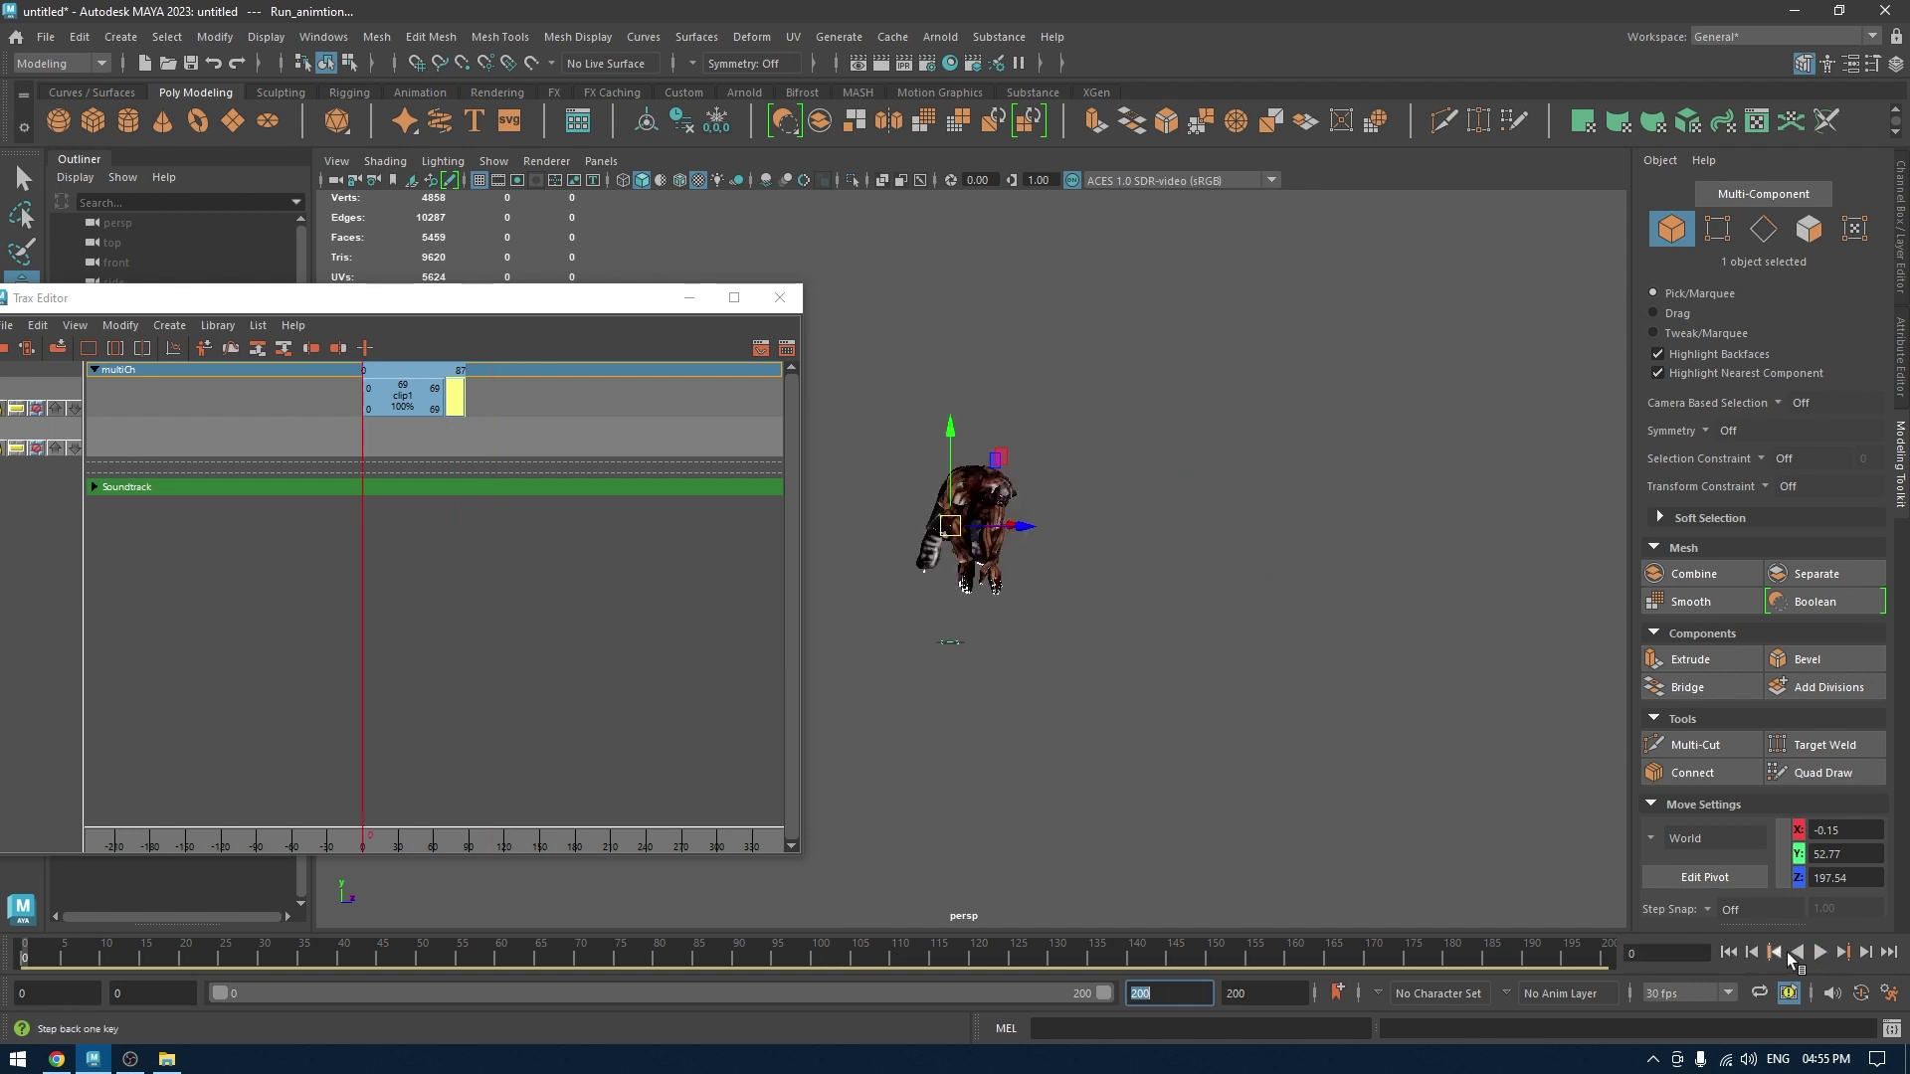
click(1817, 954)
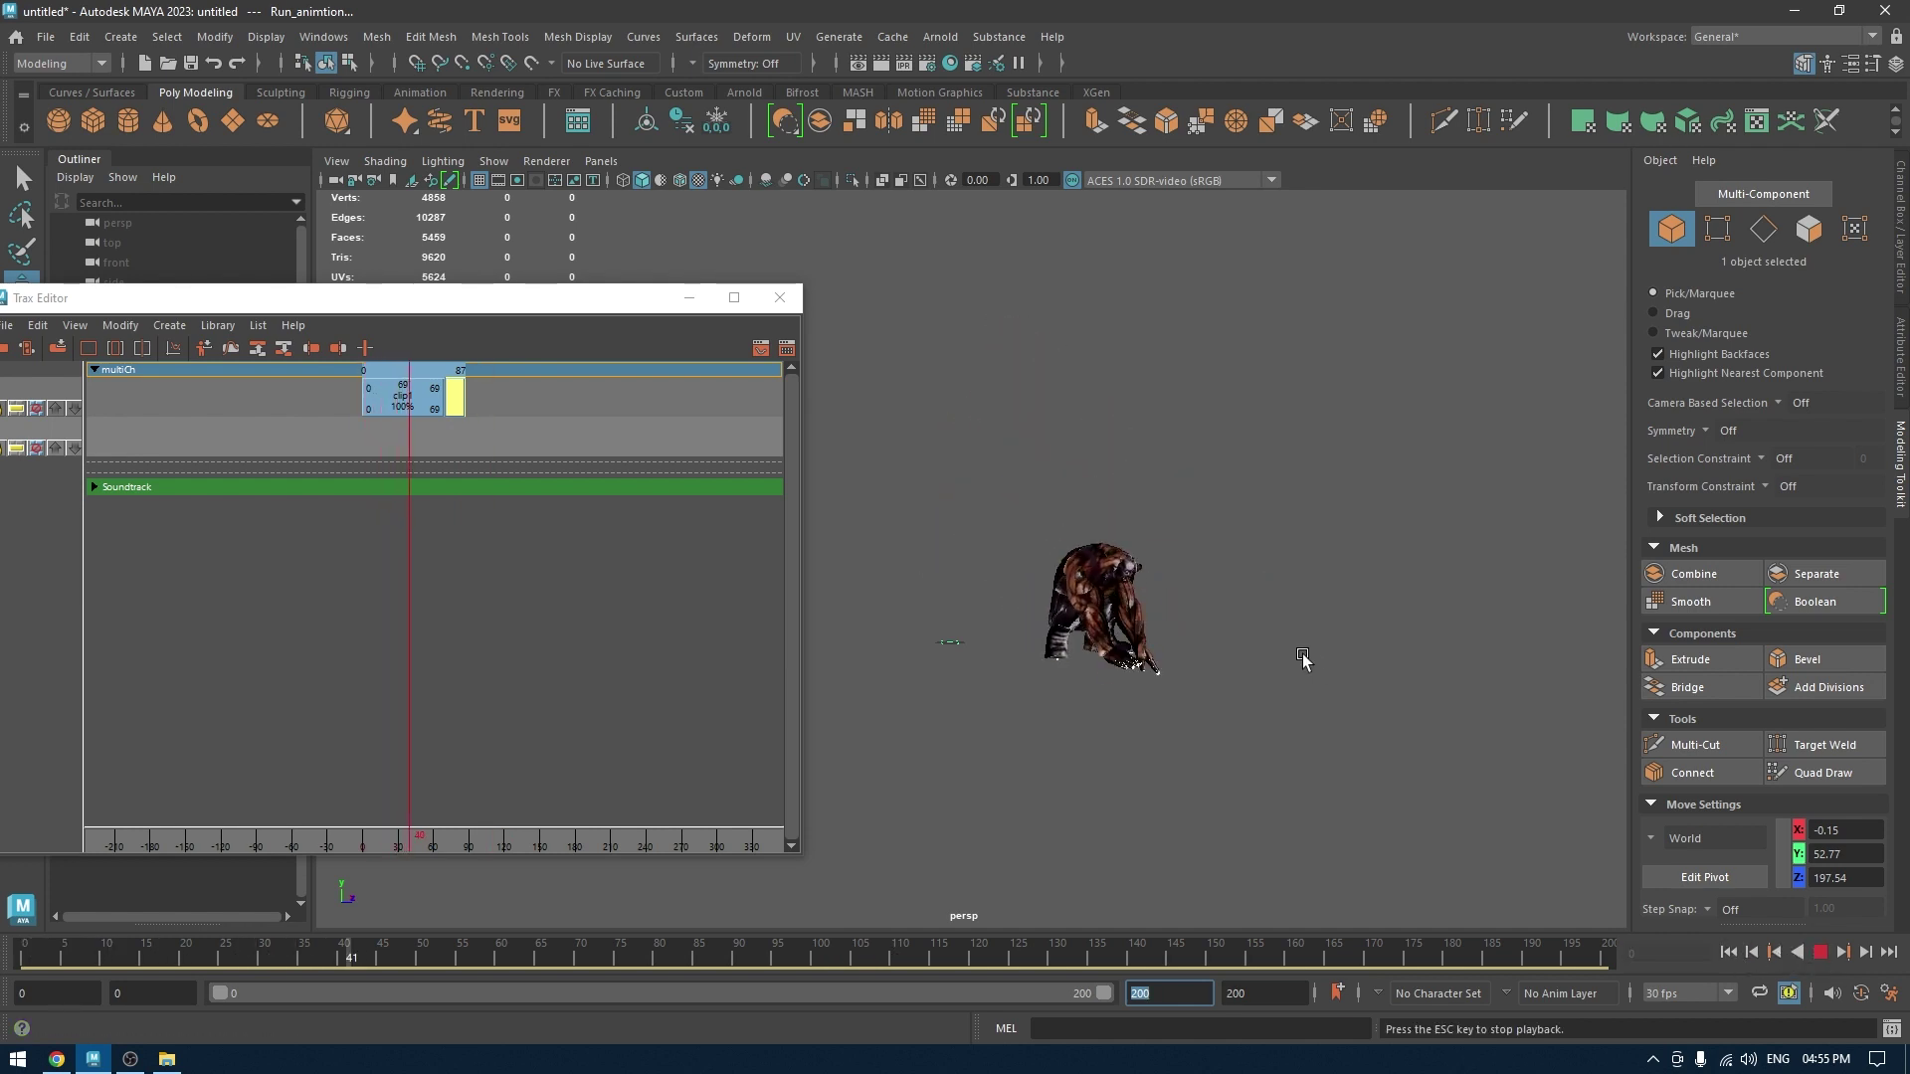
key(Escape)
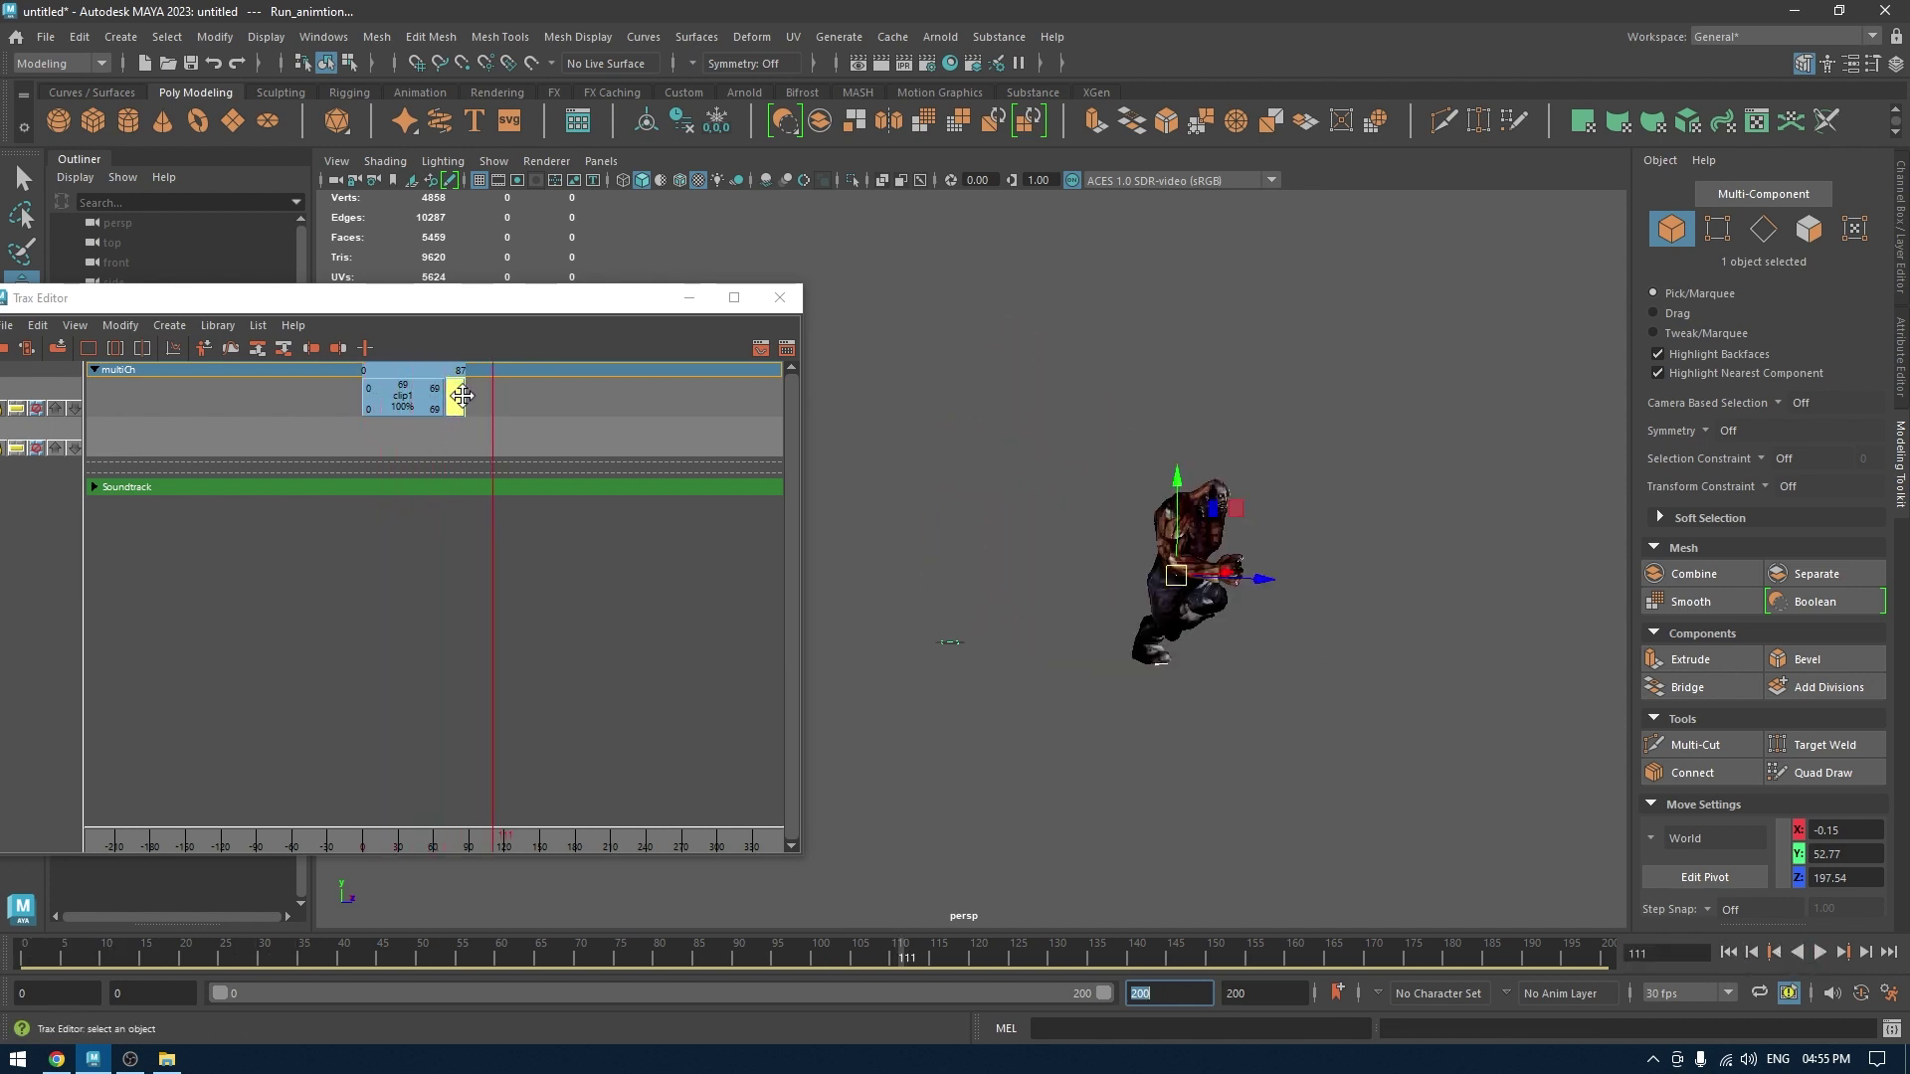
drag(455, 398, 394, 381)
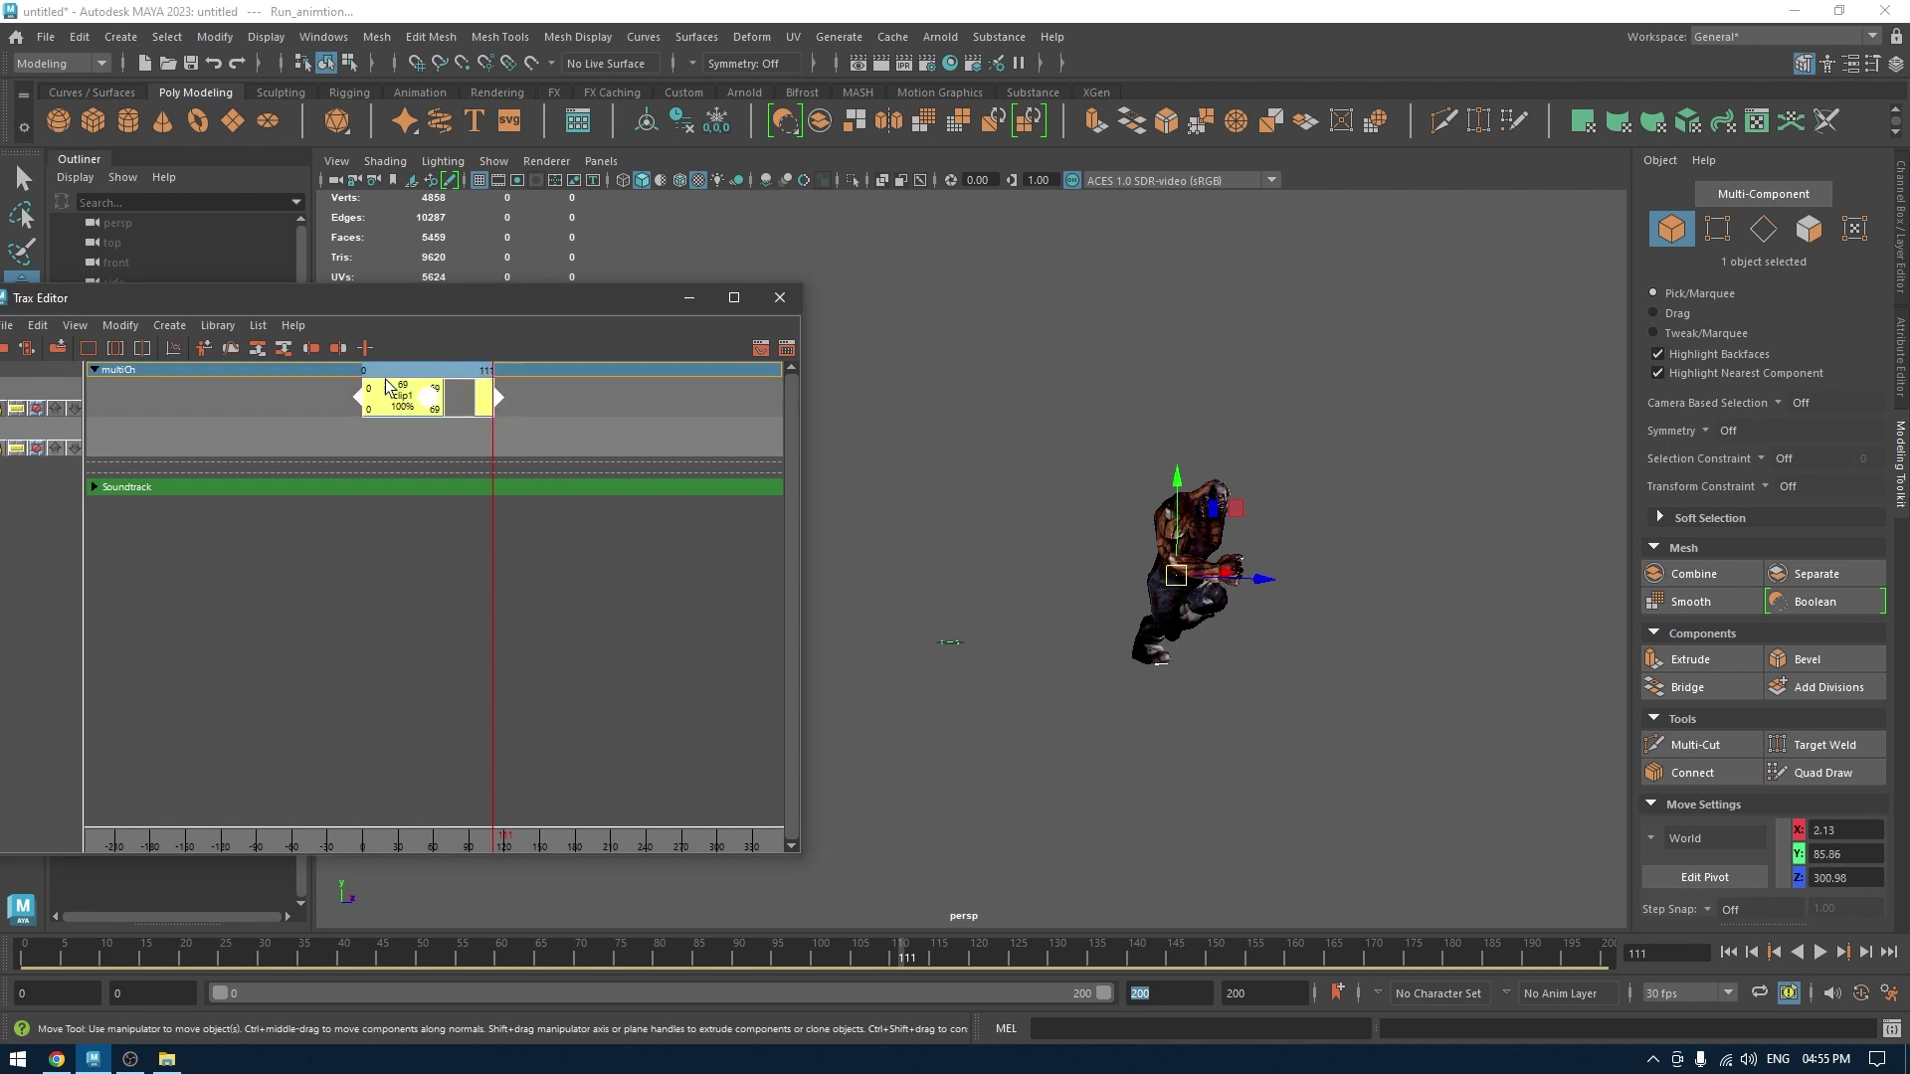
click(169, 326)
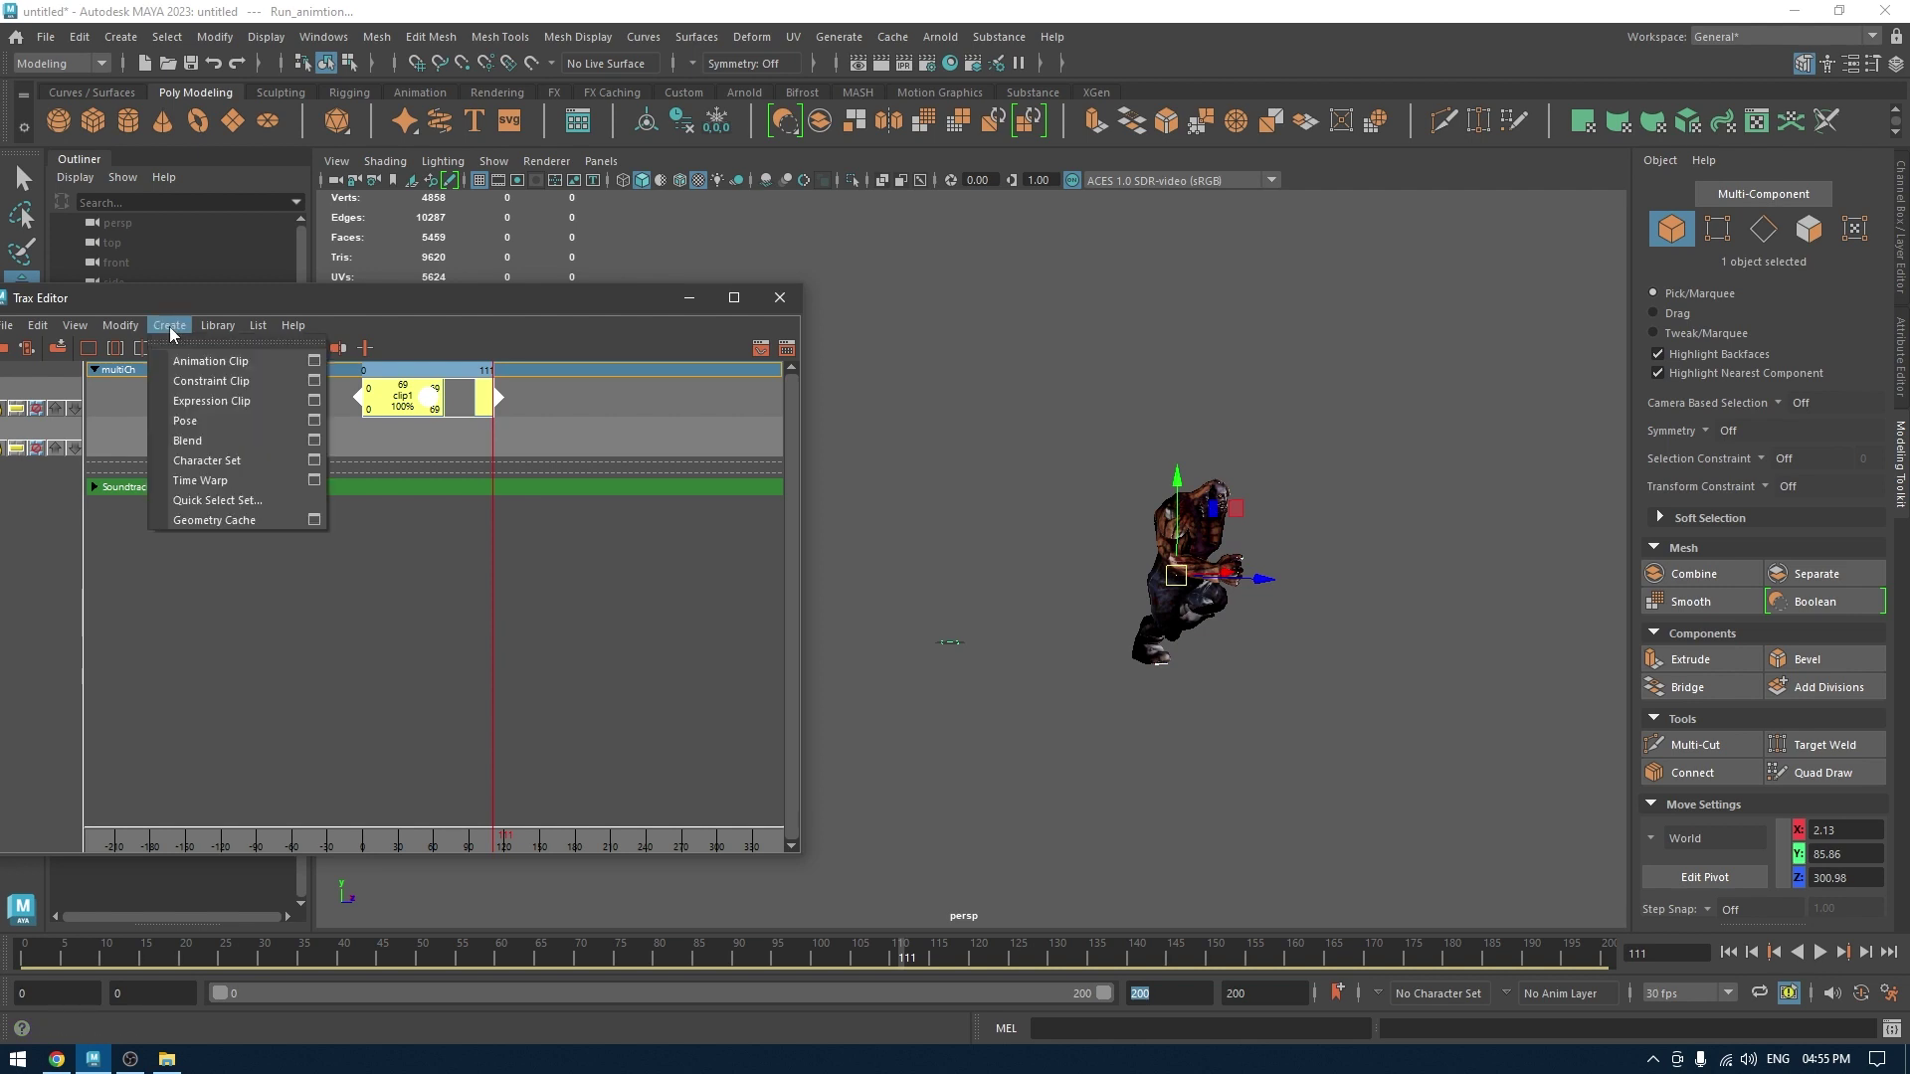
click(205, 441)
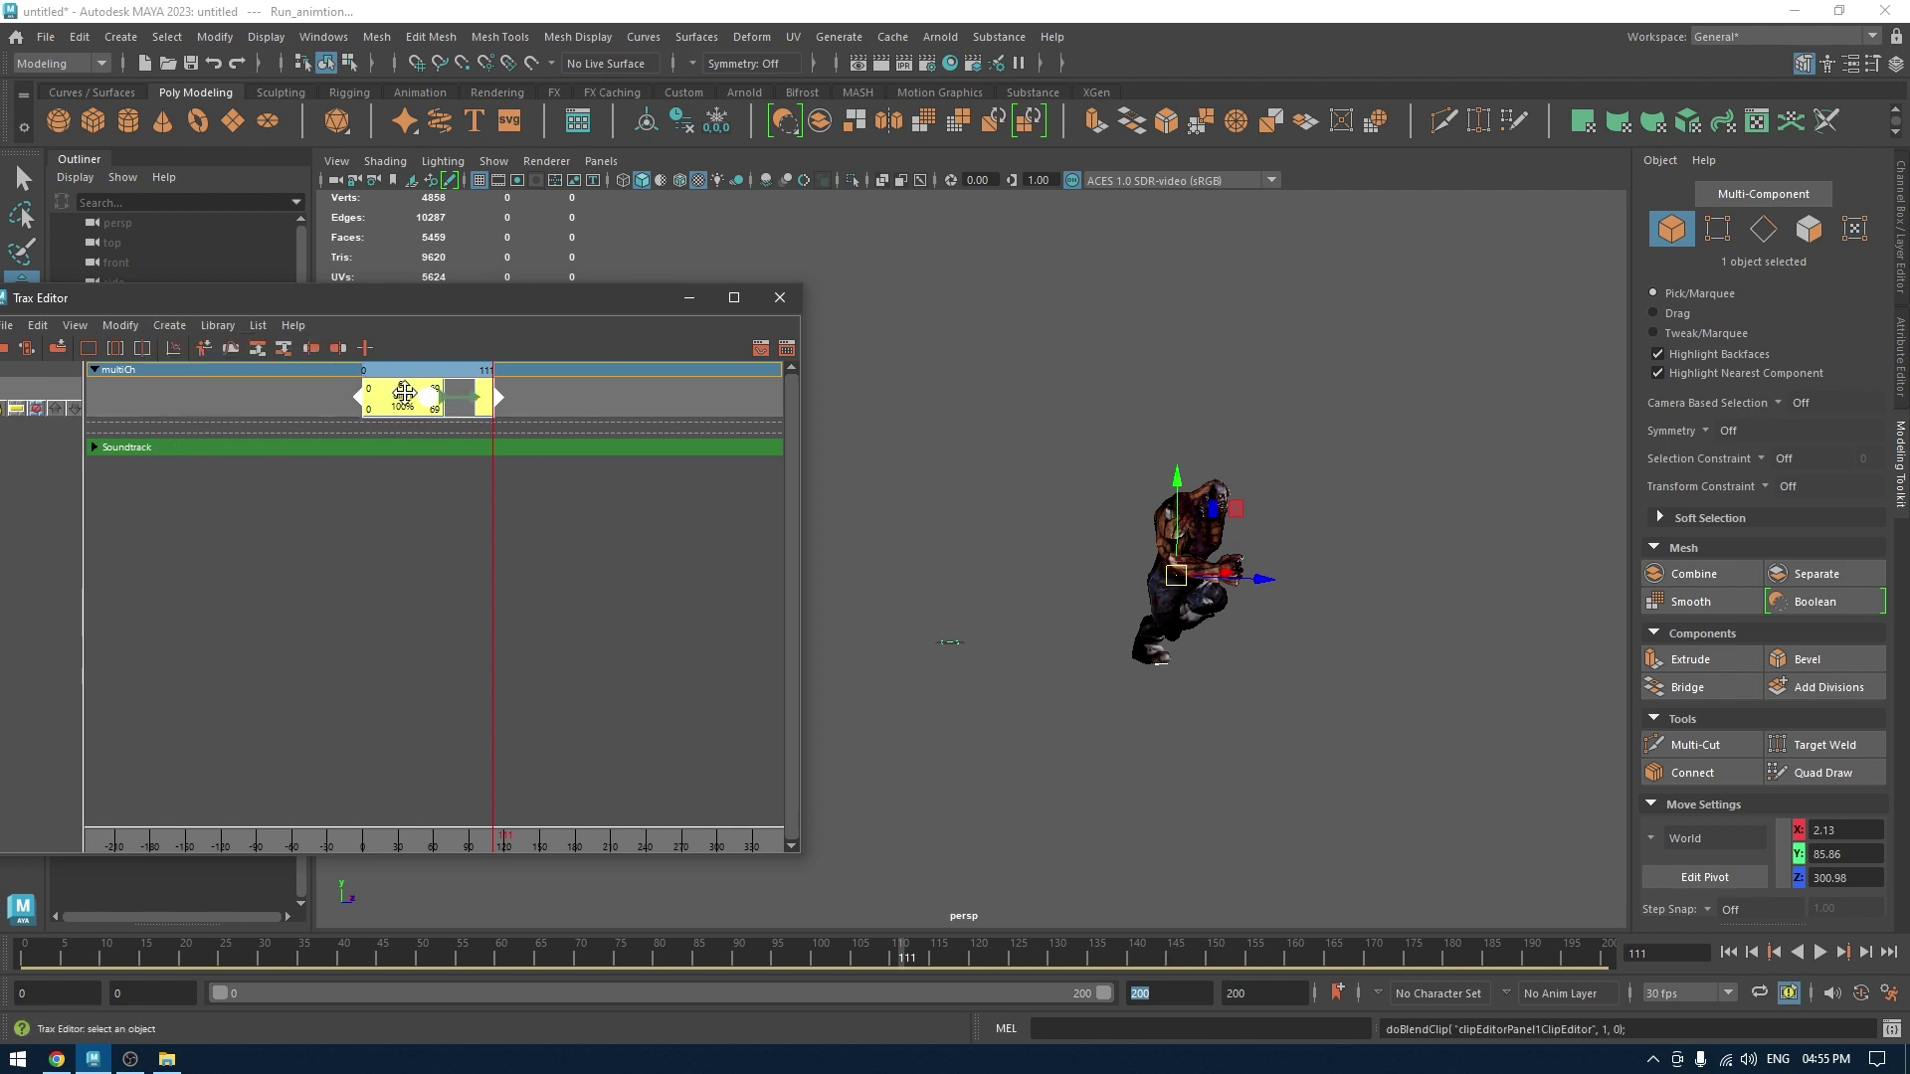
click(1728, 952)
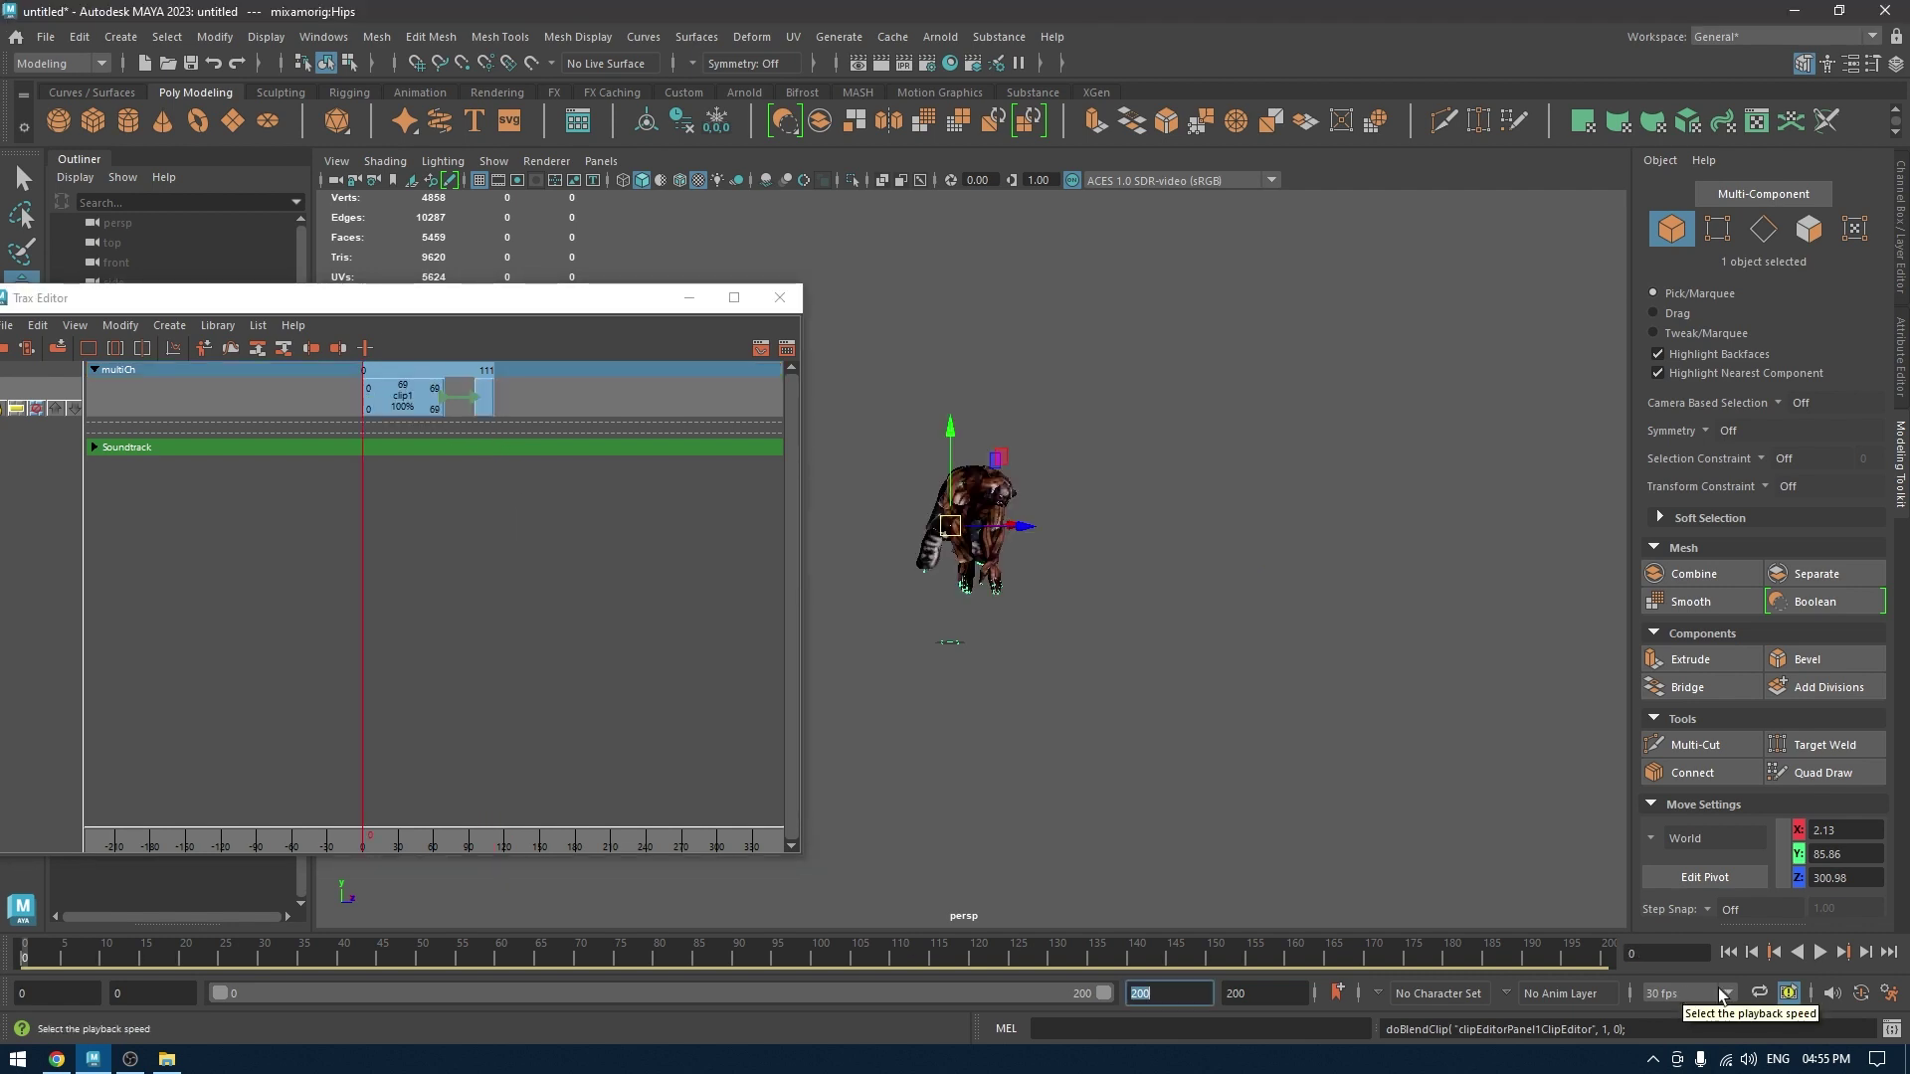
click(1820, 957)
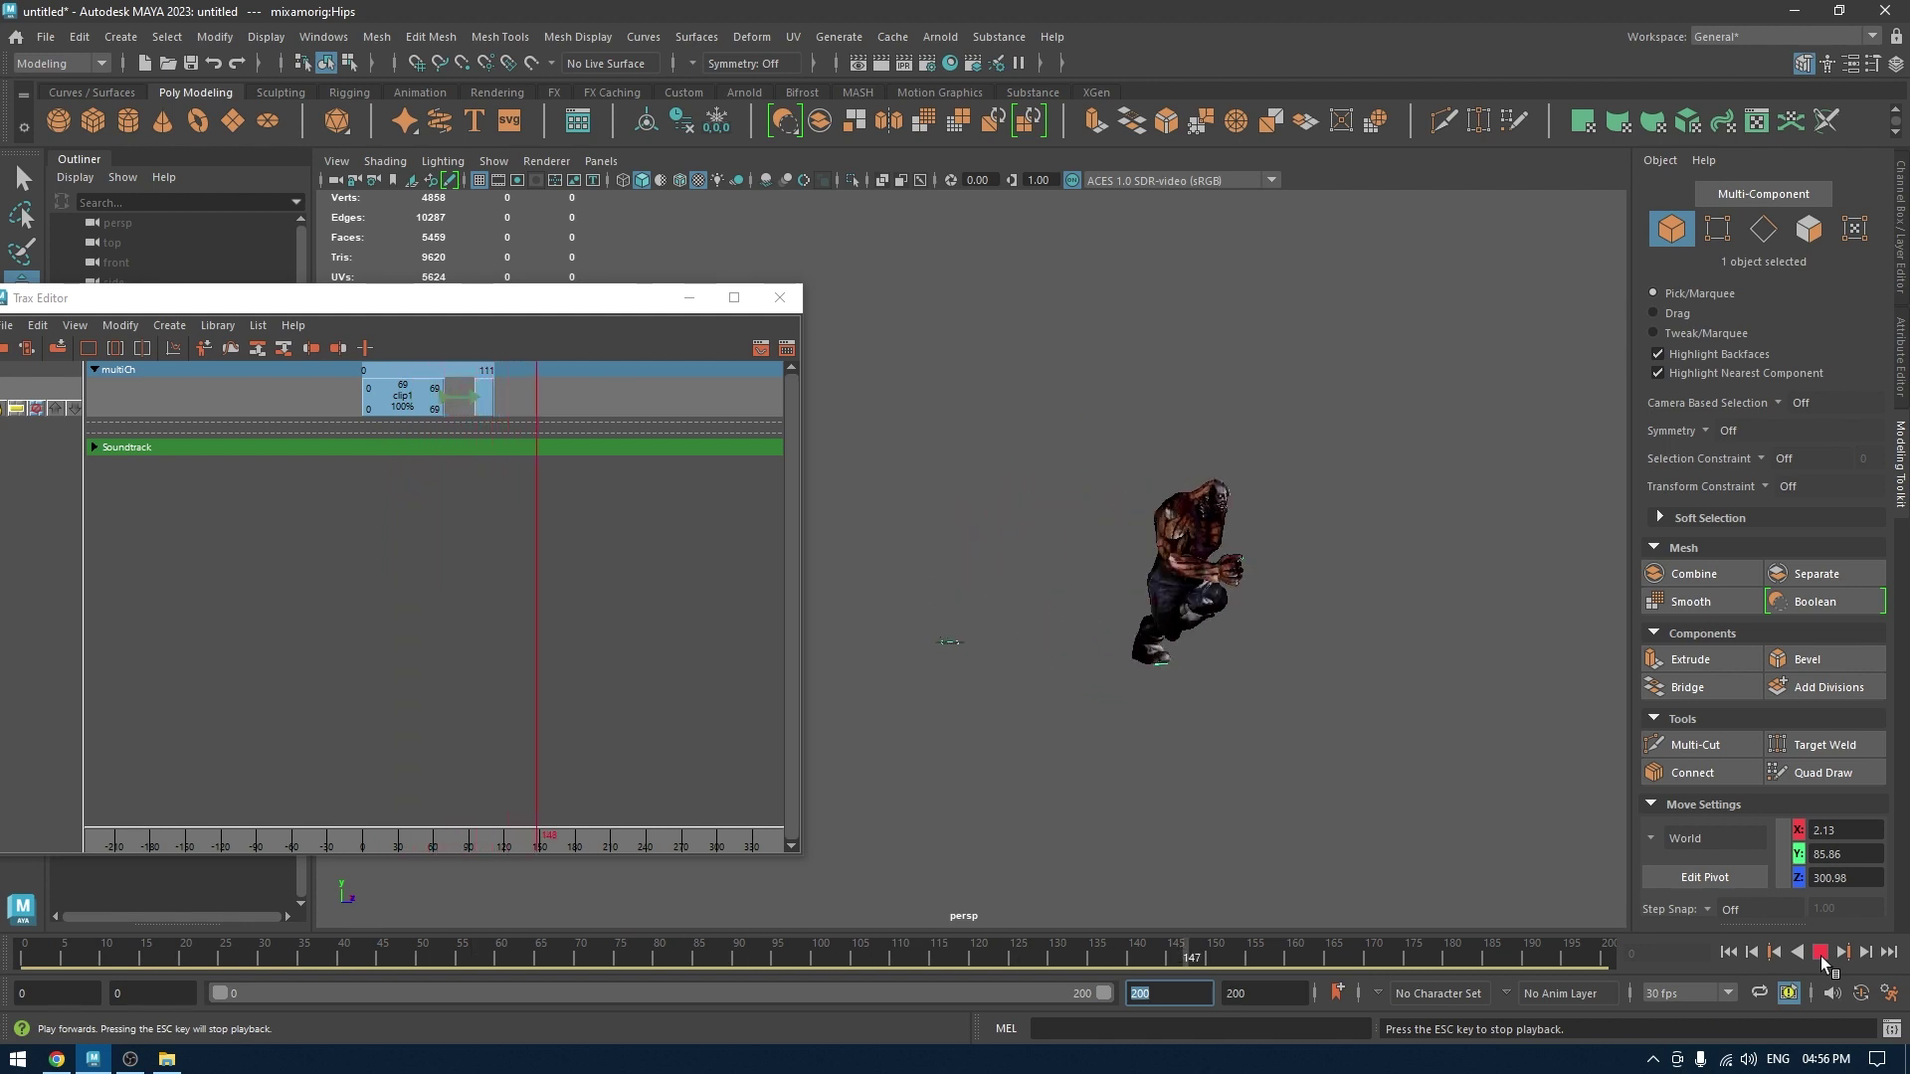
click(1820, 957)
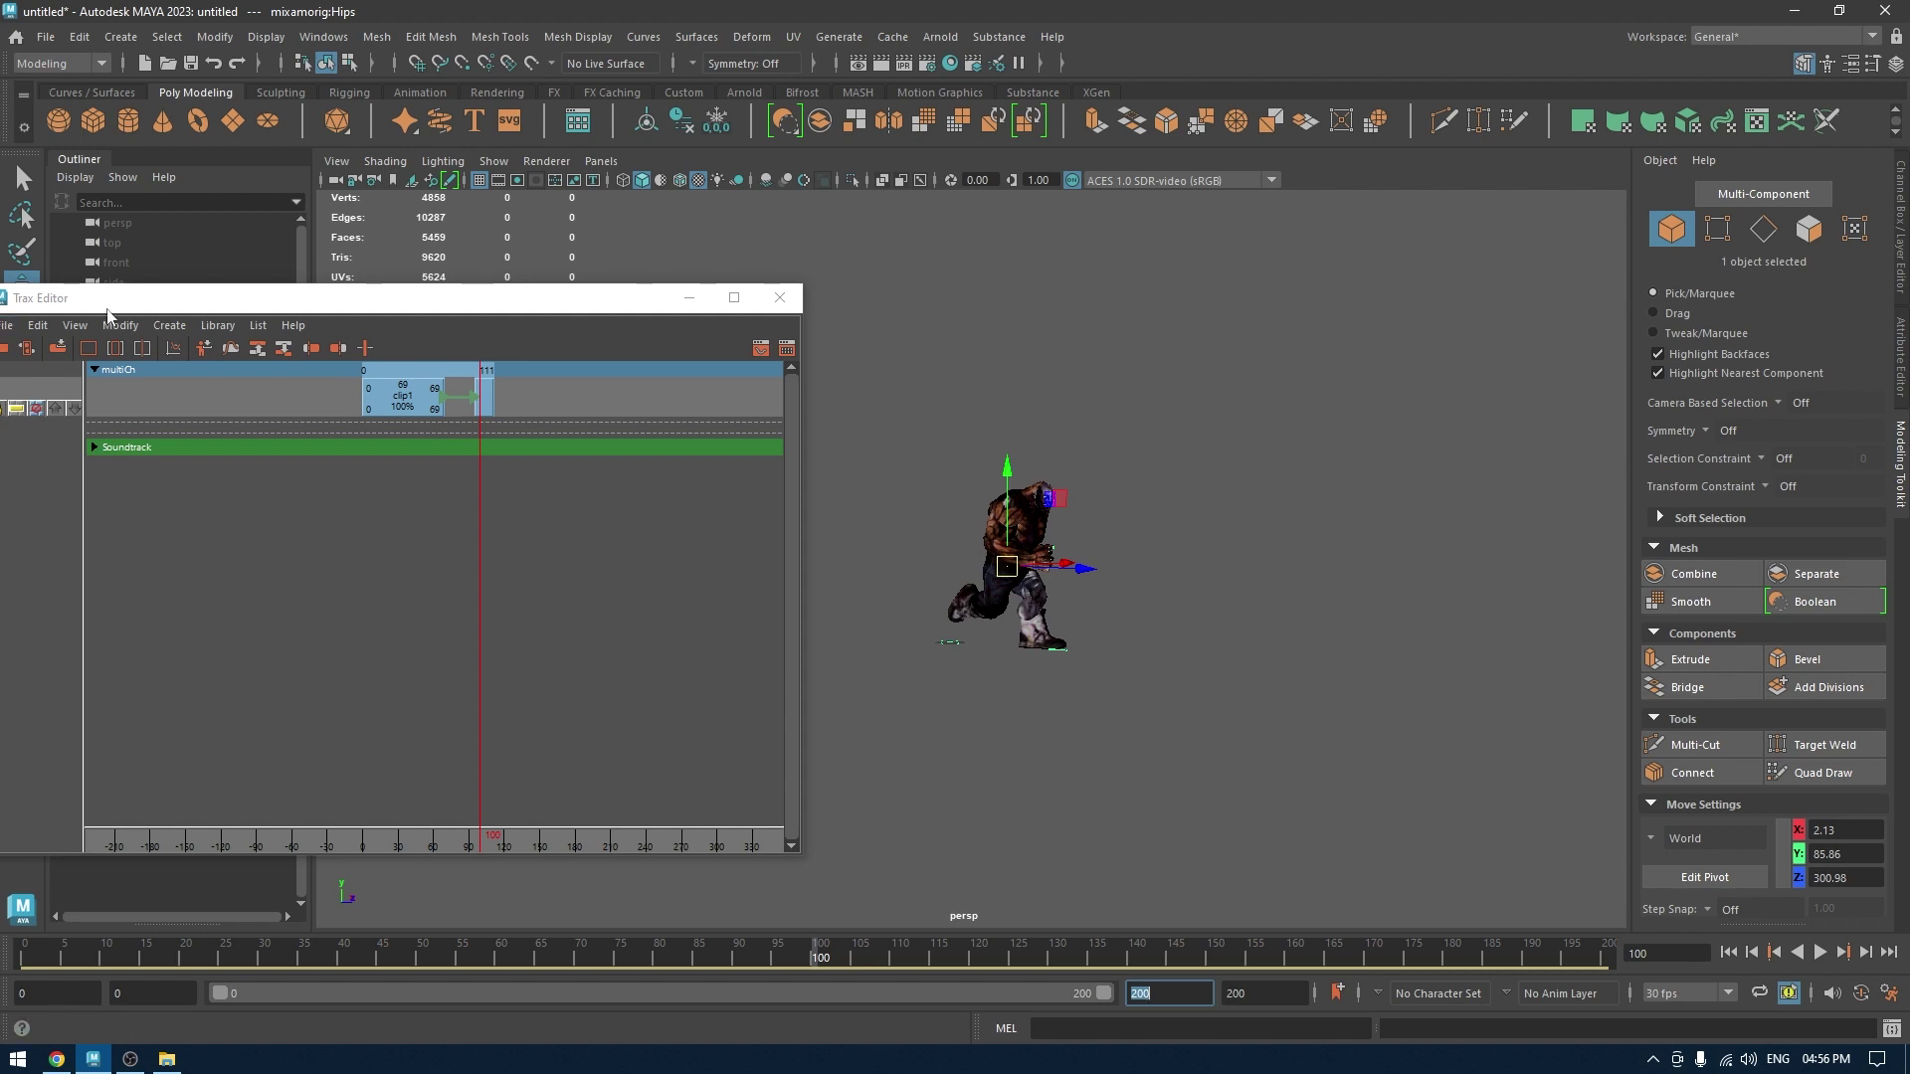
Import the Scream_animation clip onto the character in Trax.
drag(133, 306, 152, 305)
click(21, 324)
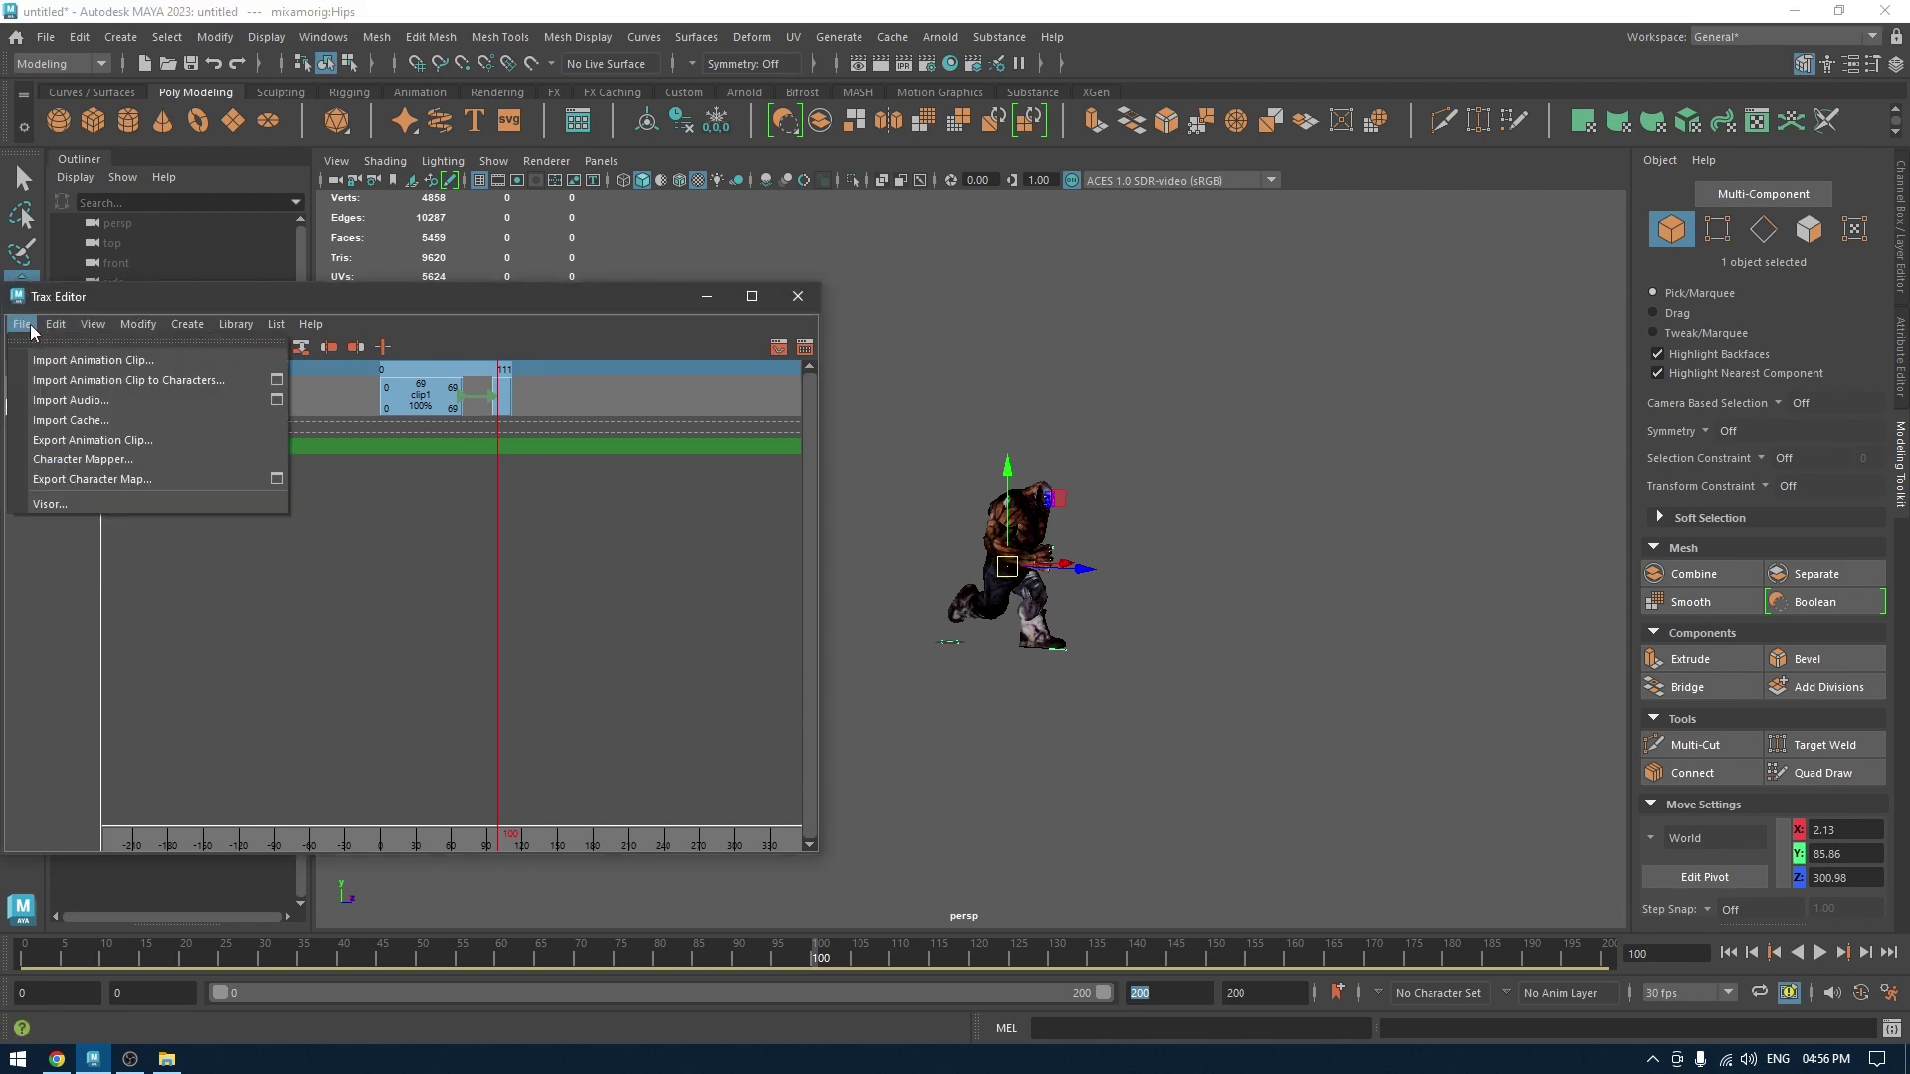
click(63, 384)
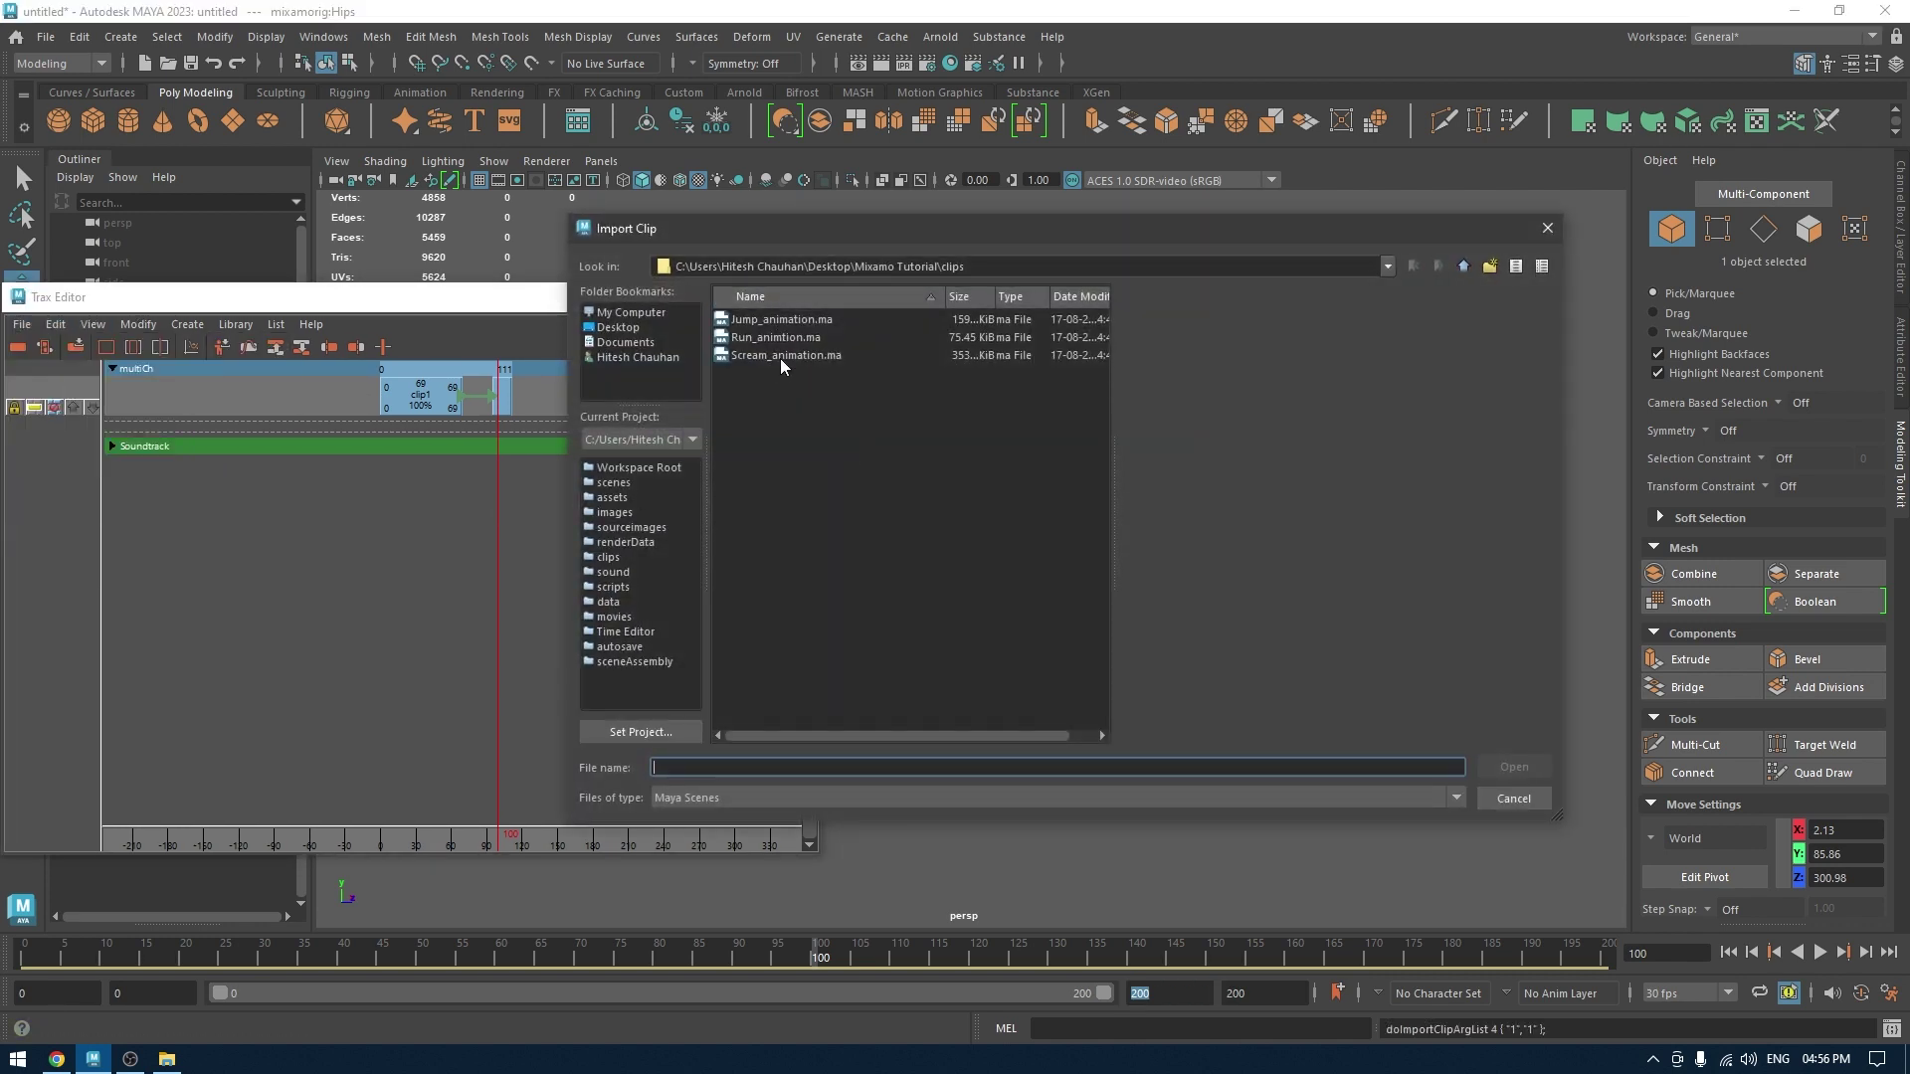
click(780, 355)
click(1514, 767)
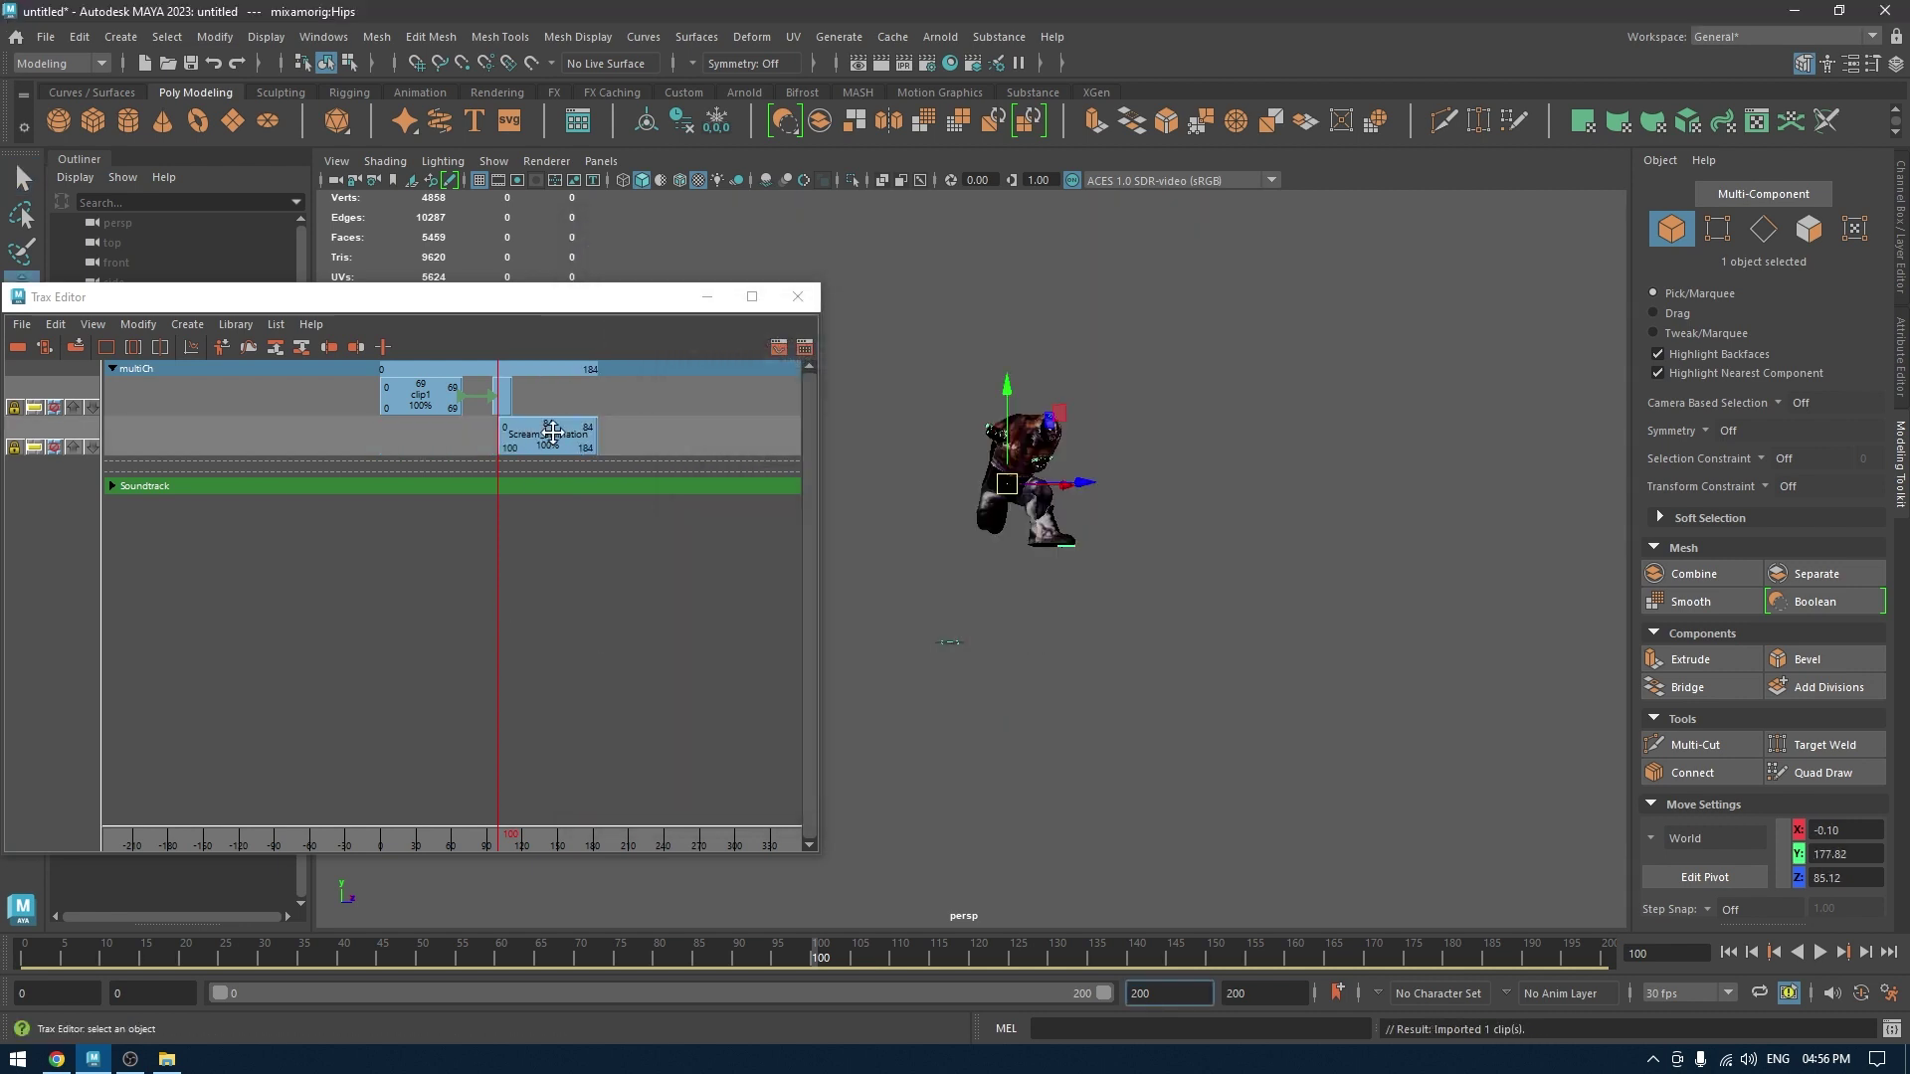
Shift Scream_animation about 10 frames later and blend it with clip1.
click(587, 435)
drag(587, 435, 598, 435)
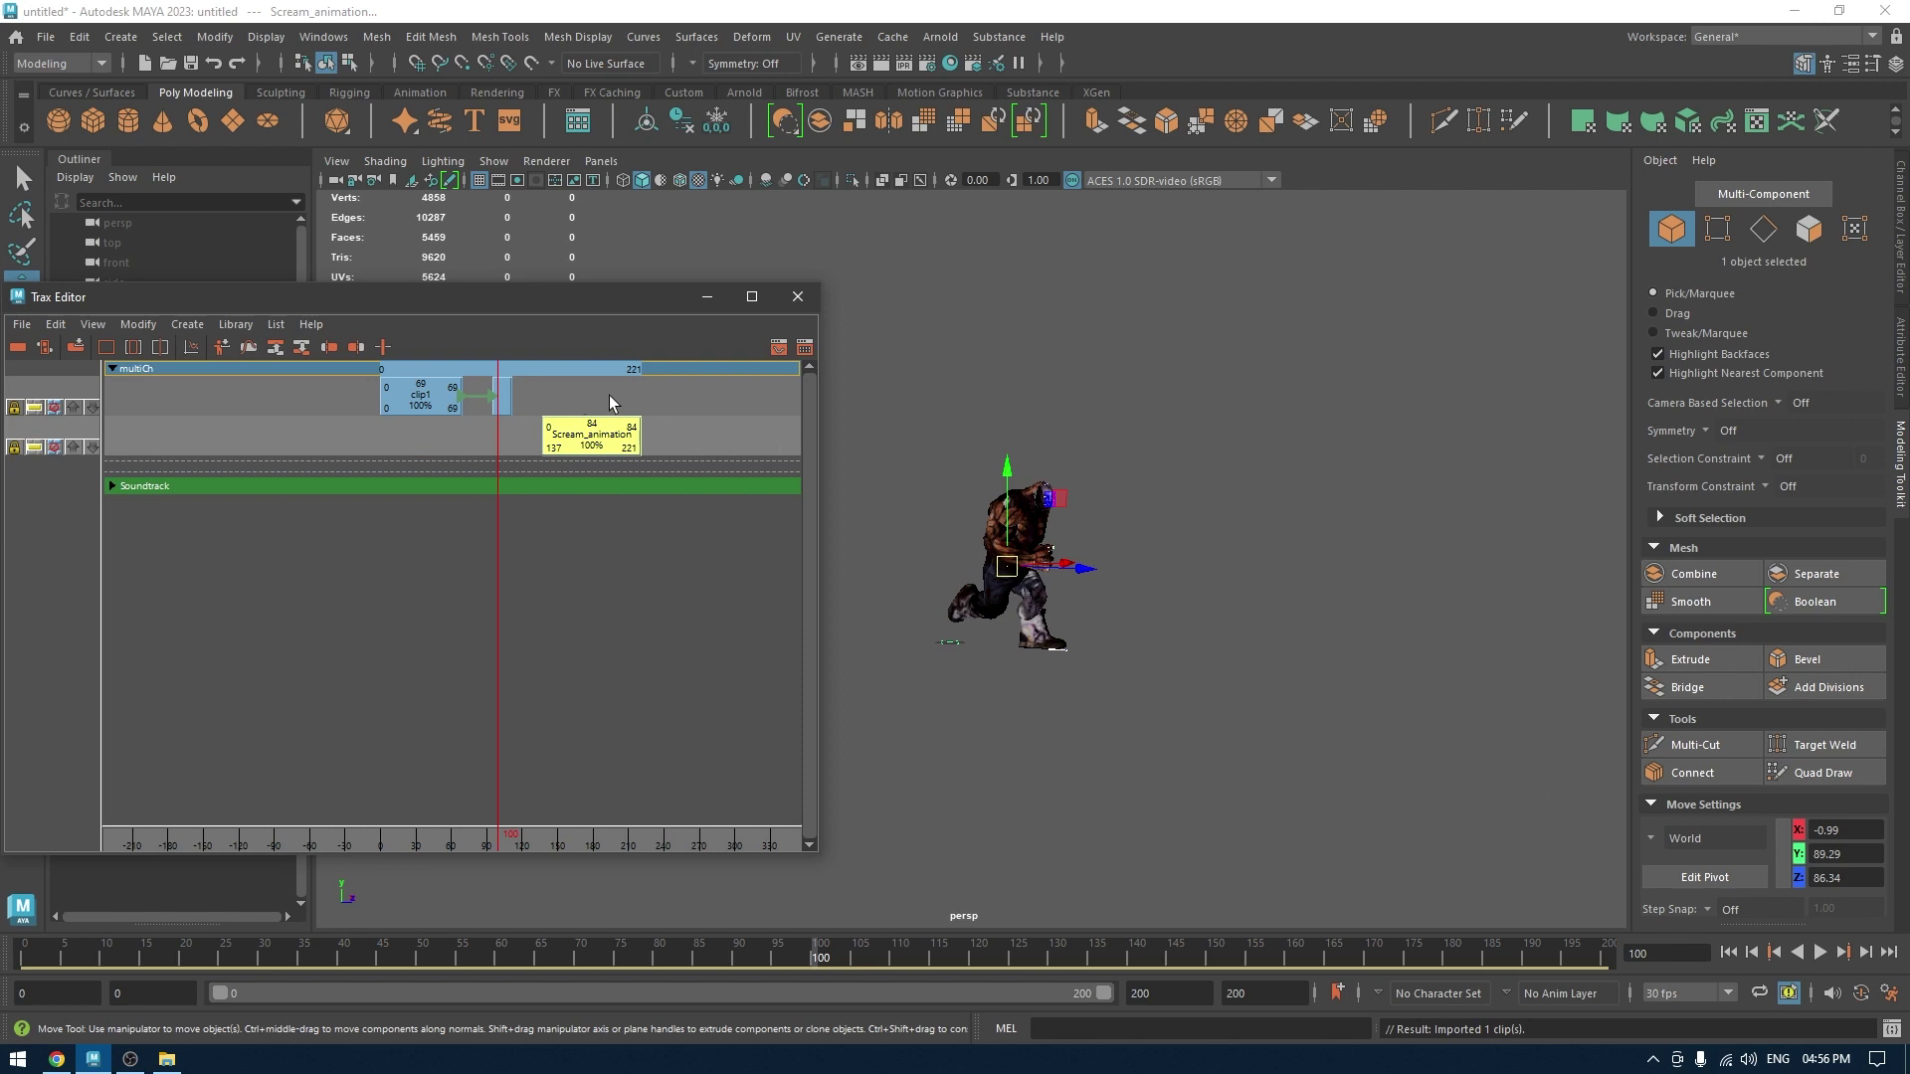
click(499, 445)
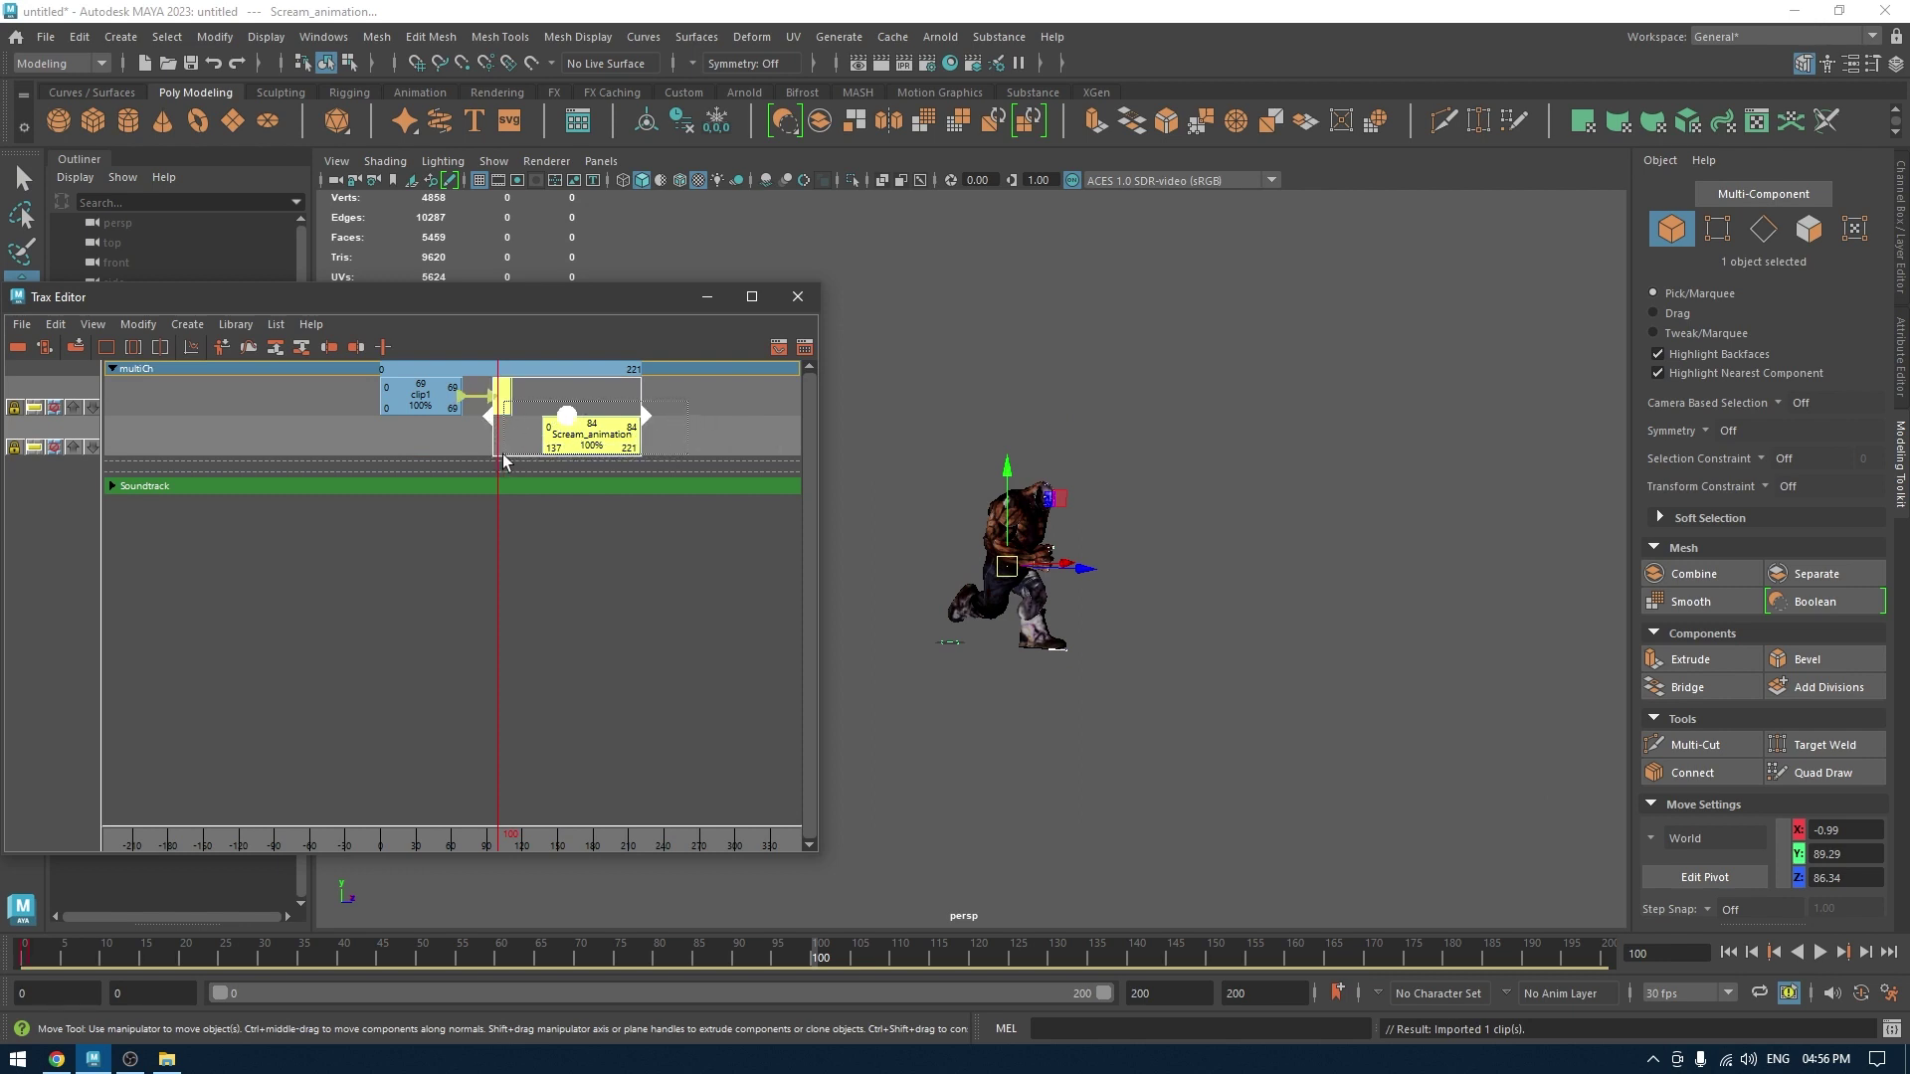
click(187, 324)
click(256, 454)
Play the animation from frame 0 to check the blend, stopping at frame 70.
click(1728, 952)
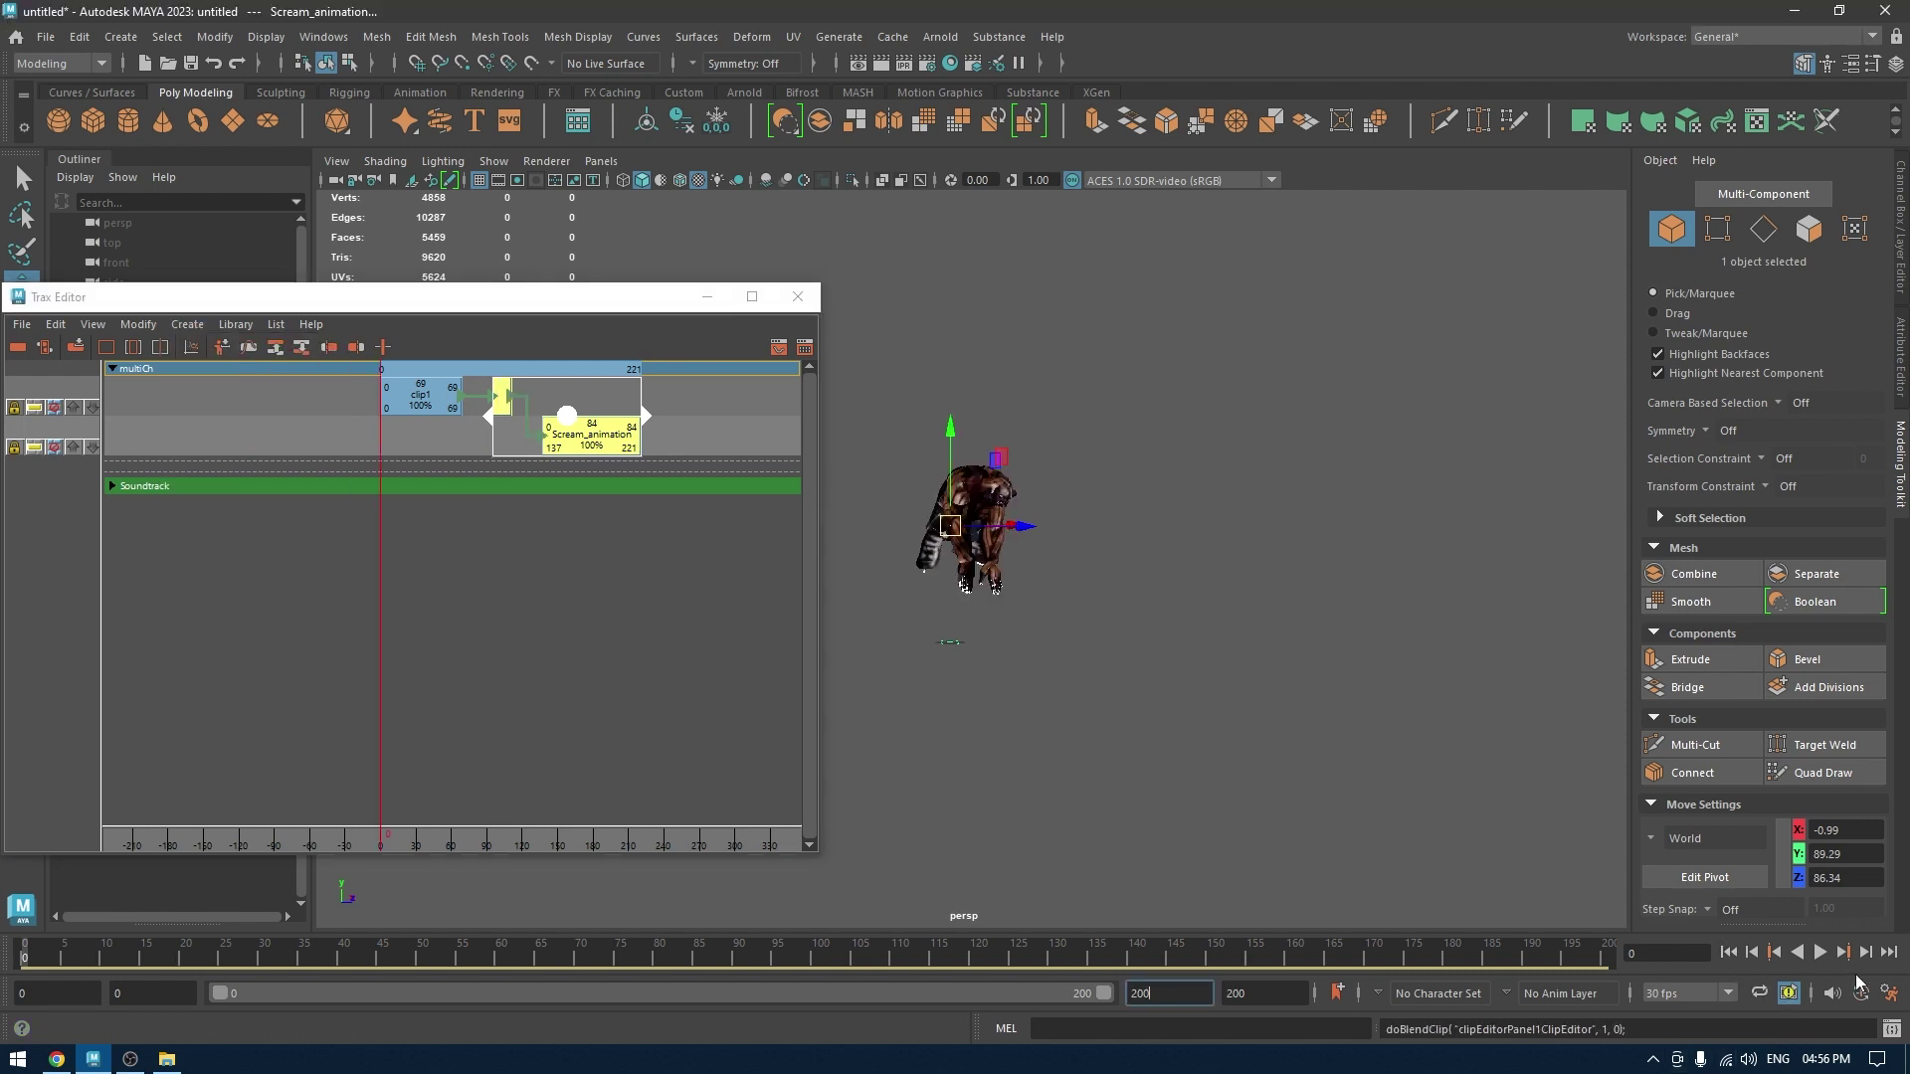
click(1815, 955)
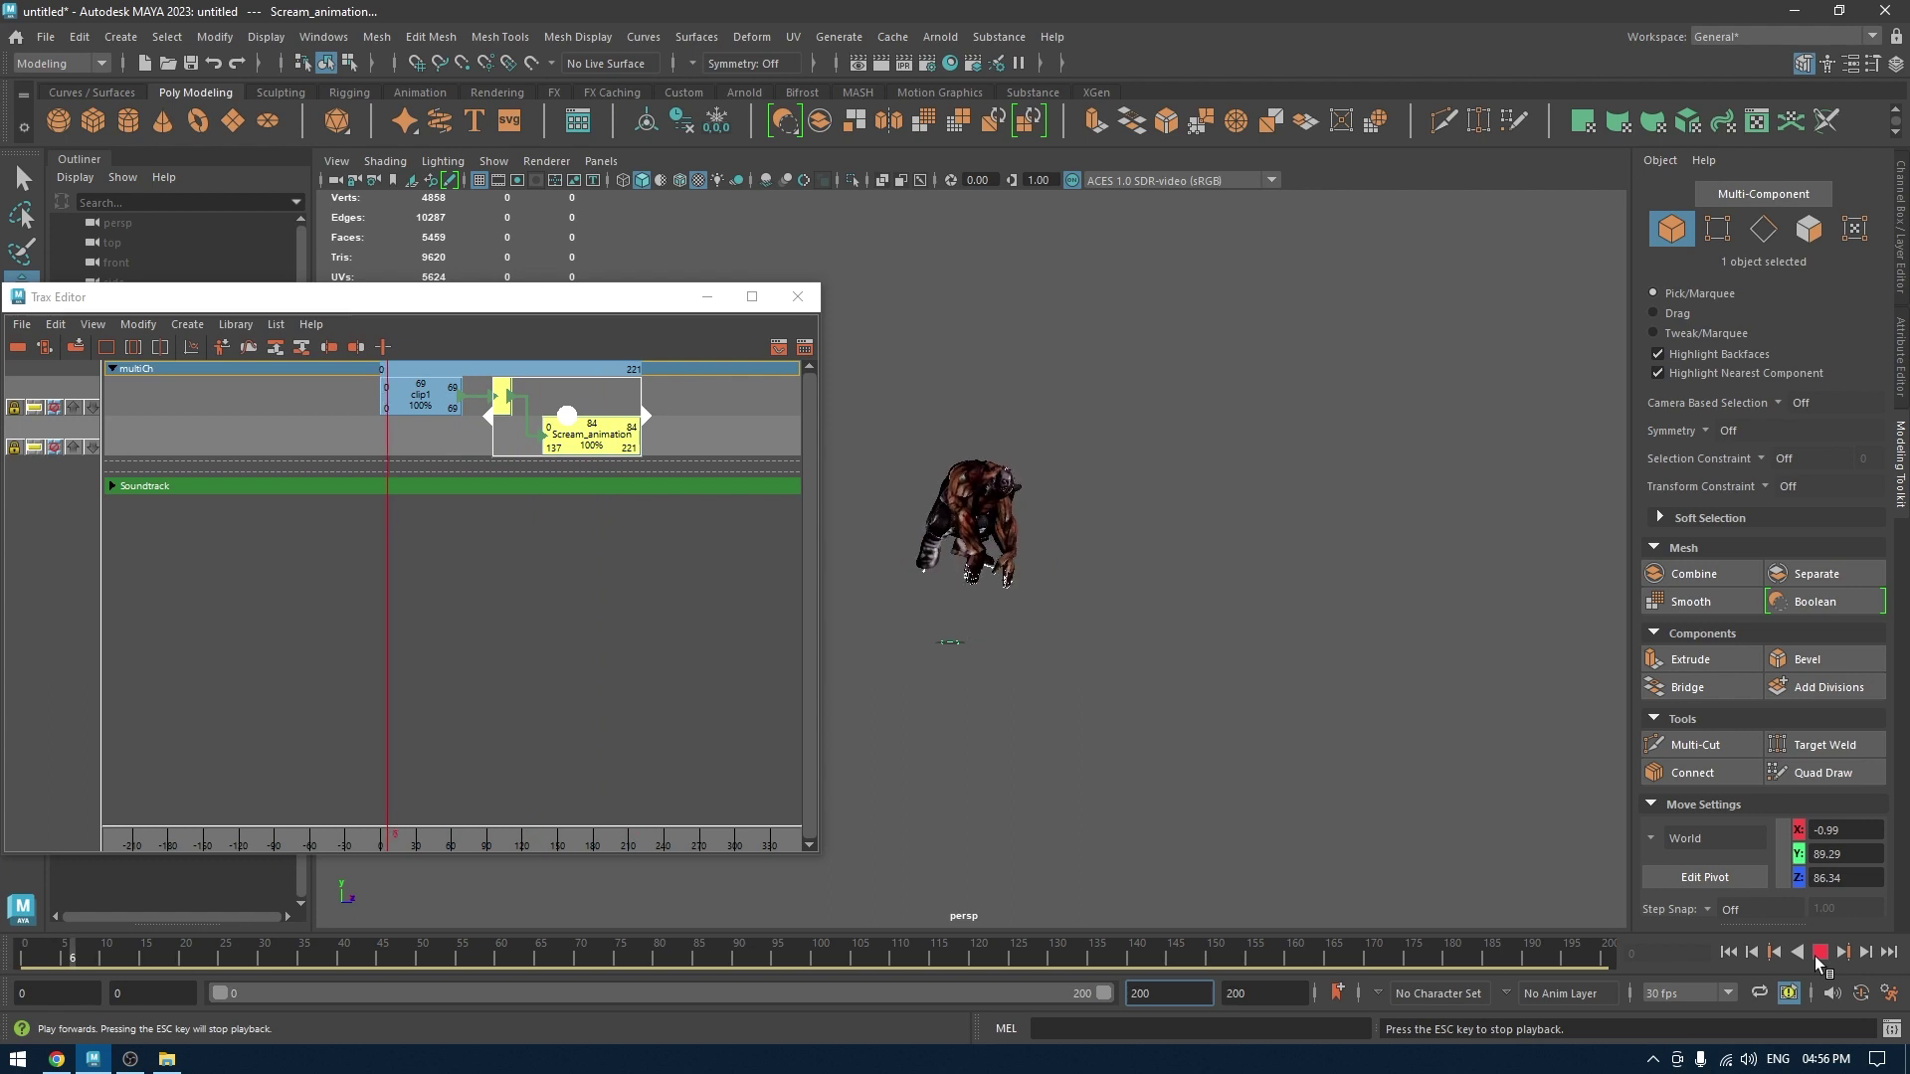
click(1816, 954)
click(1817, 954)
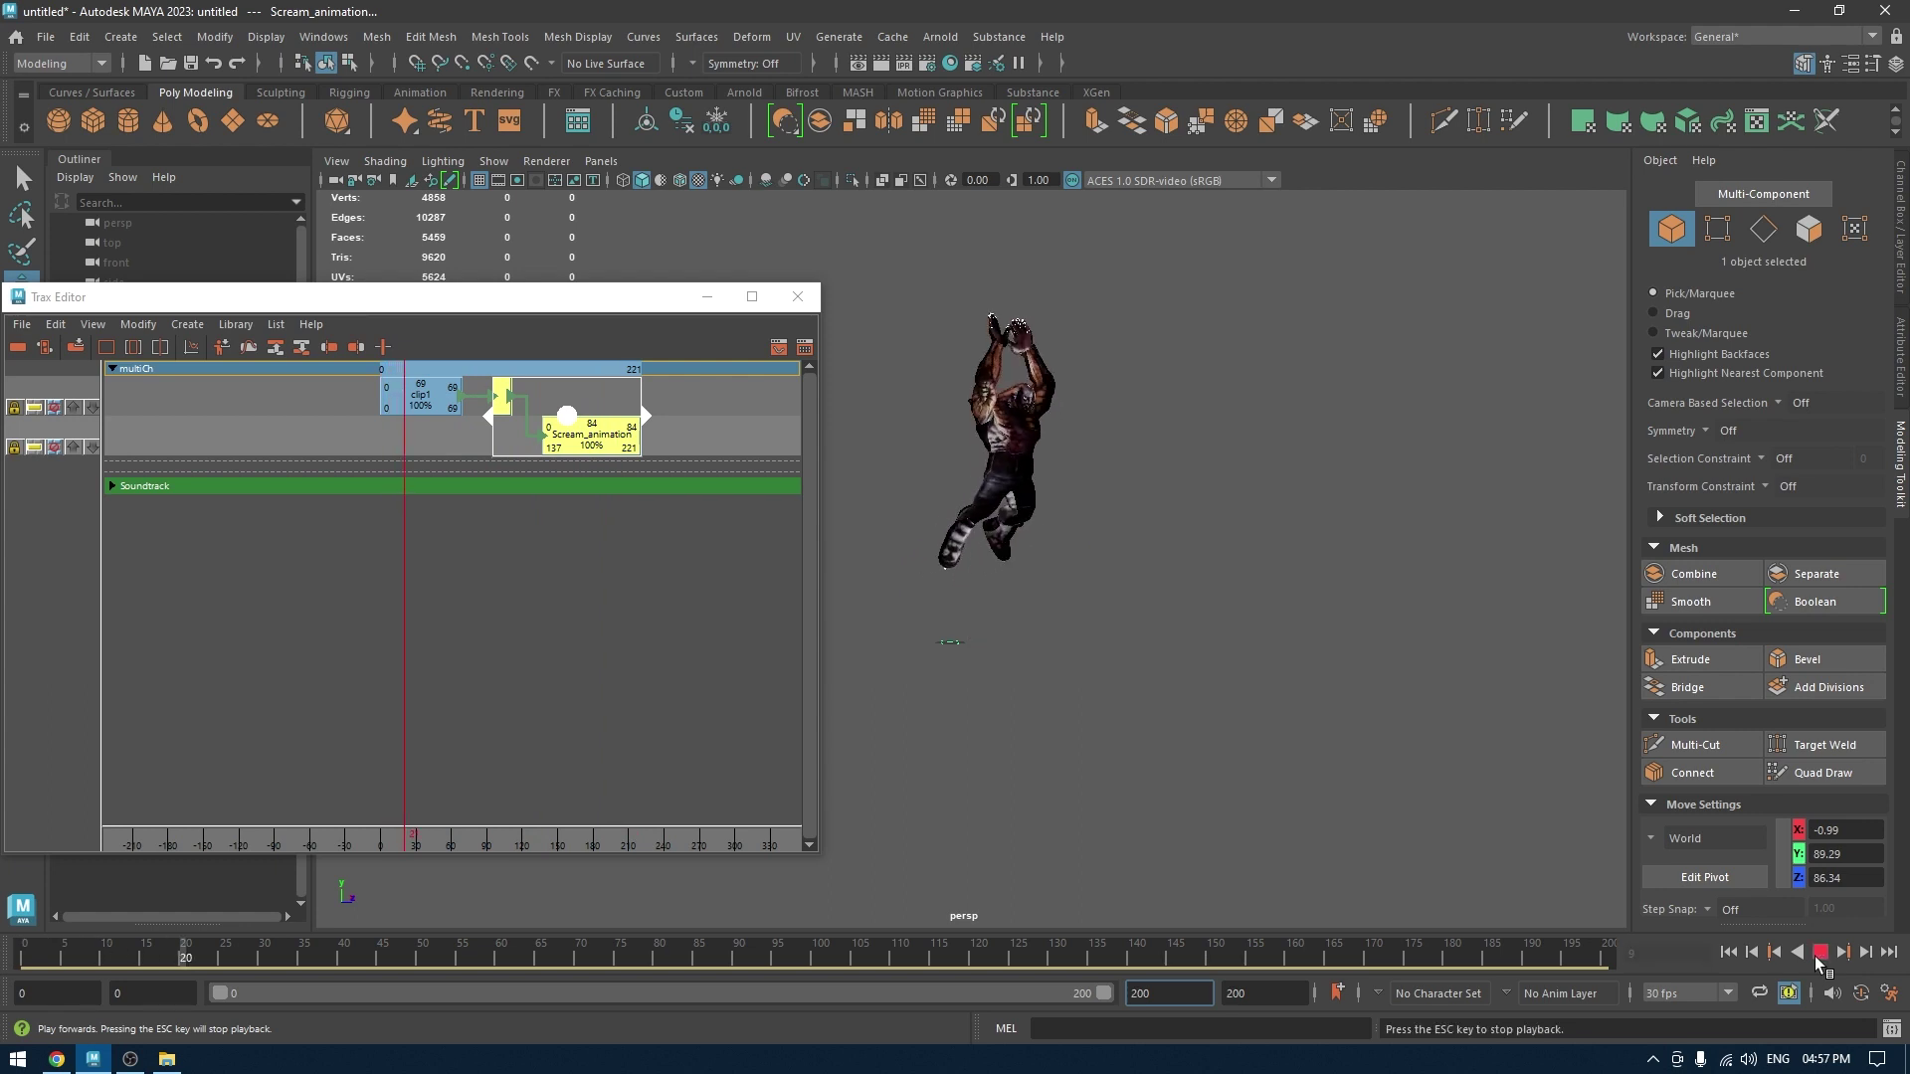
click(1816, 954)
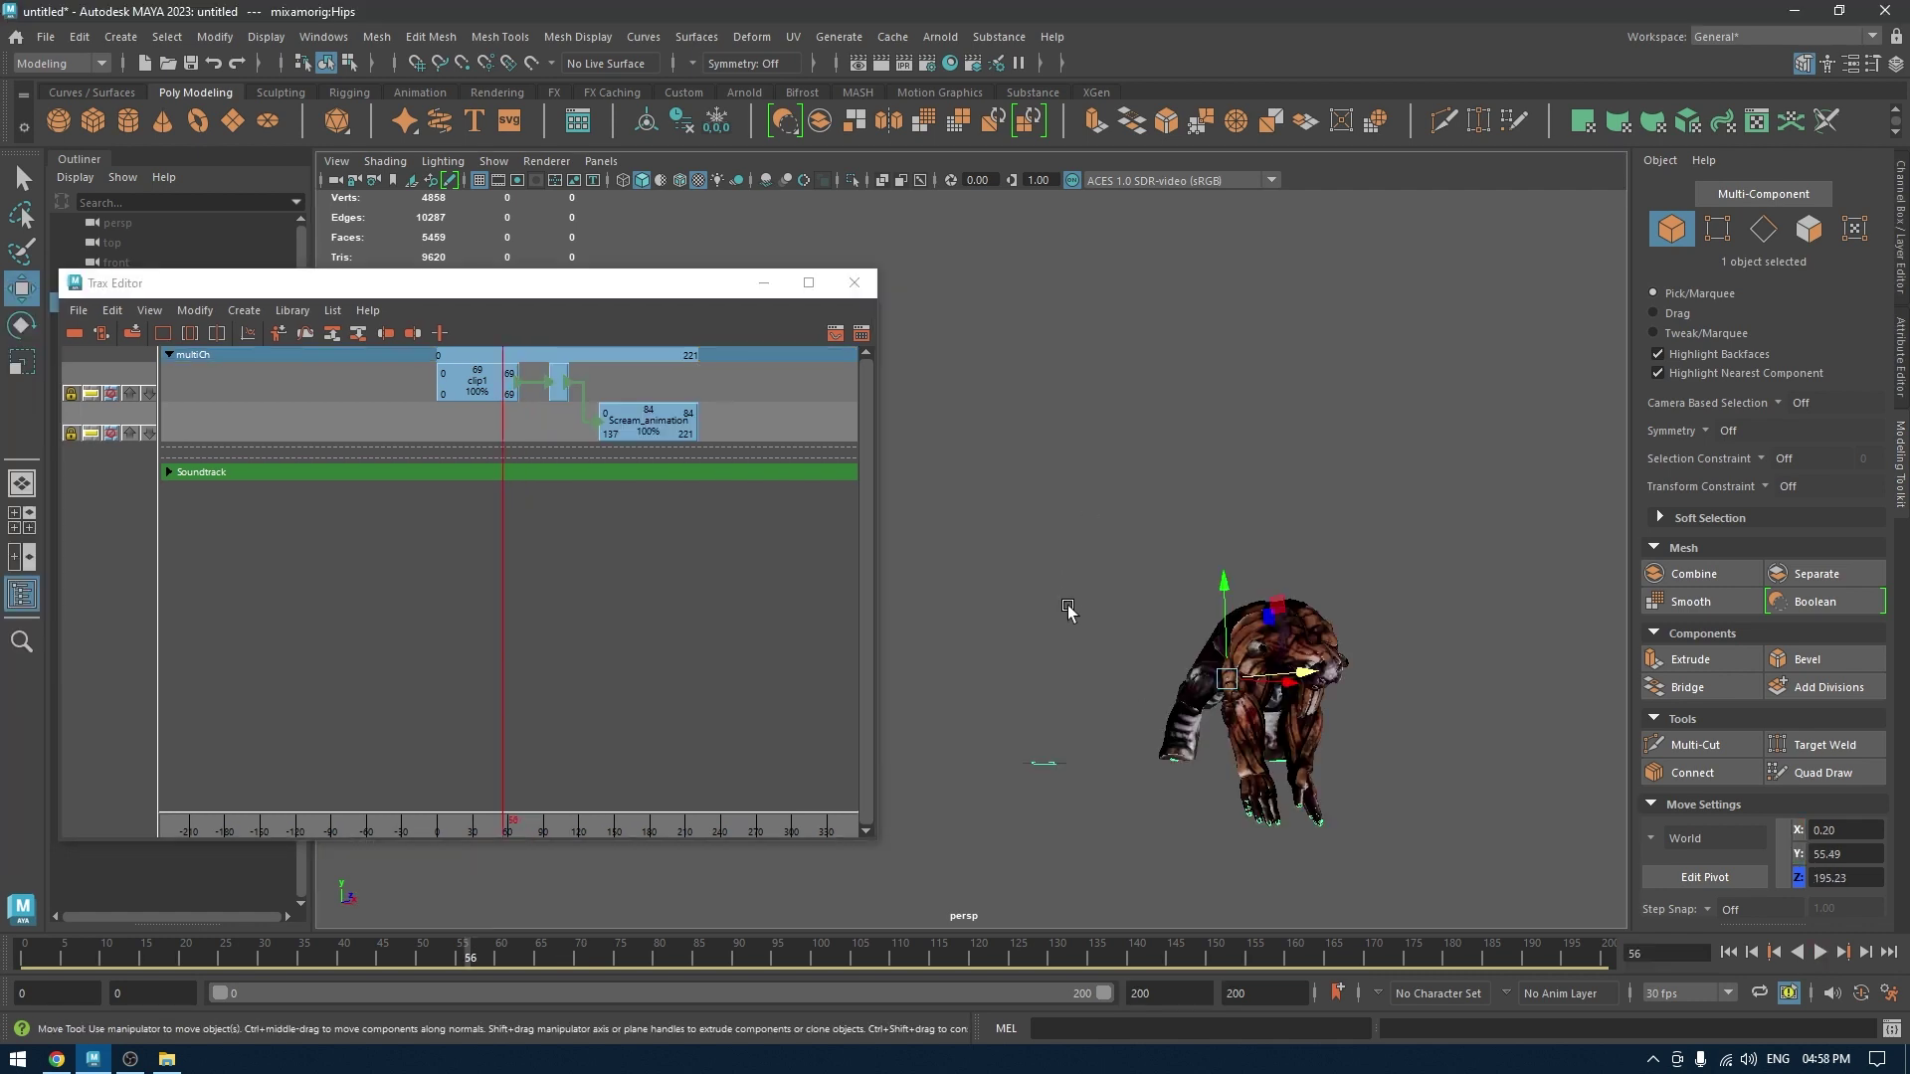
Move the short run clip to track 2 and Scream_animation onto track 1 at frame 75, after clip1.
click(555, 393)
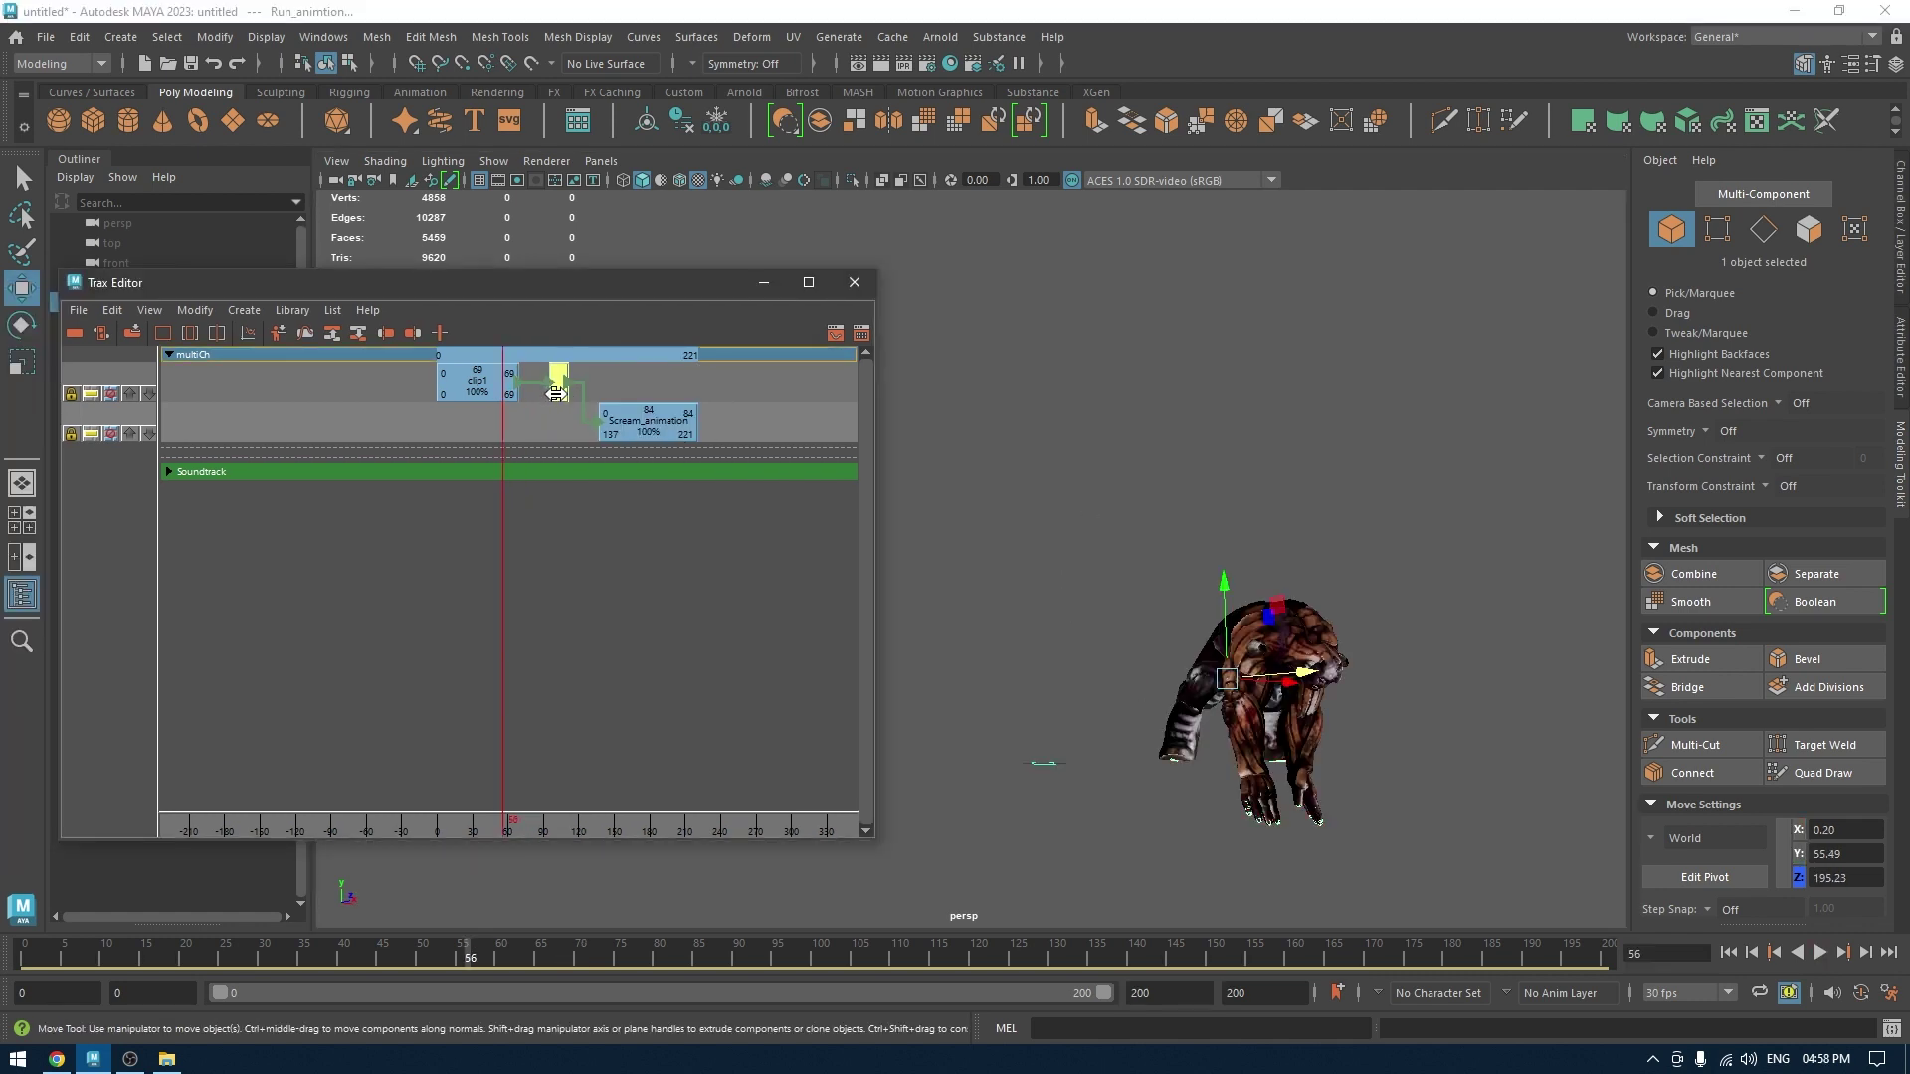
drag(558, 393, 743, 504)
click(712, 423)
click(581, 378)
drag(649, 430, 468, 390)
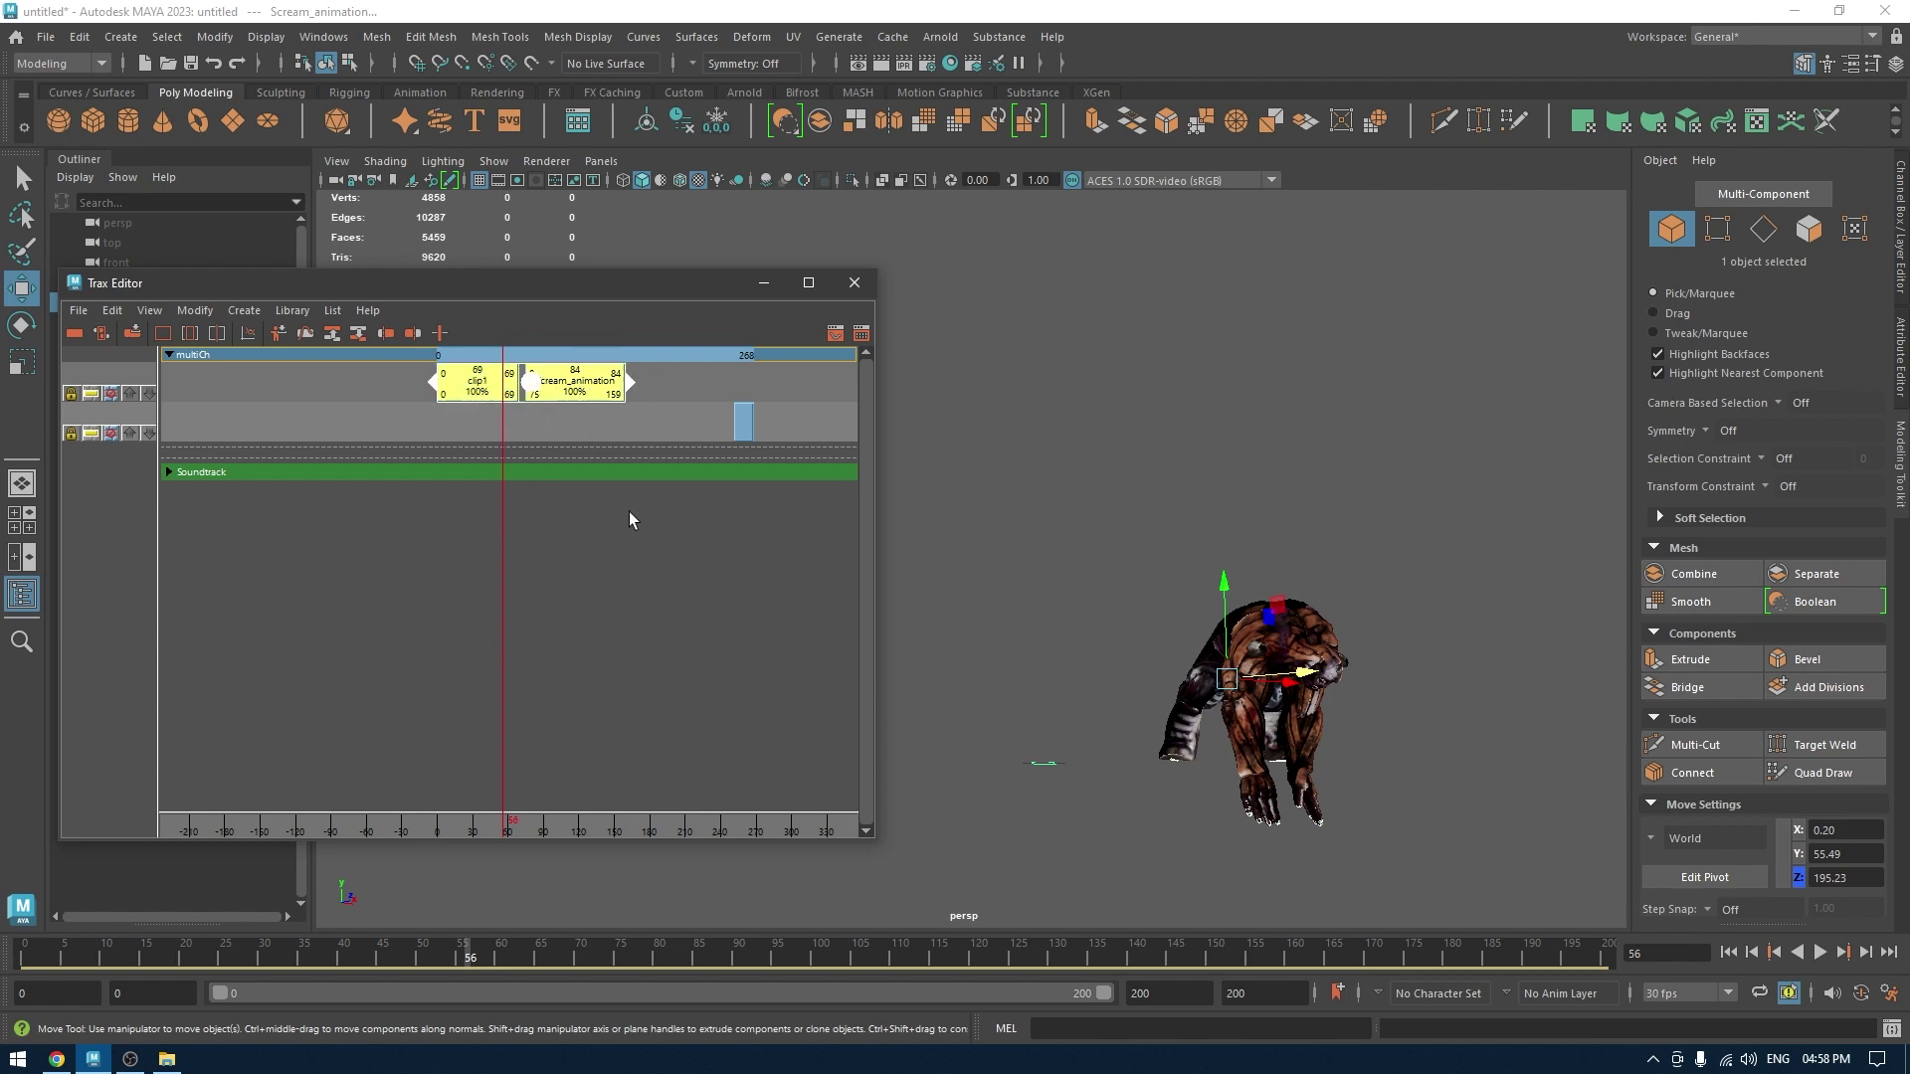
Blend clip1 into Scream_animation, then play the animation from the start to check it.
click(234, 315)
click(280, 417)
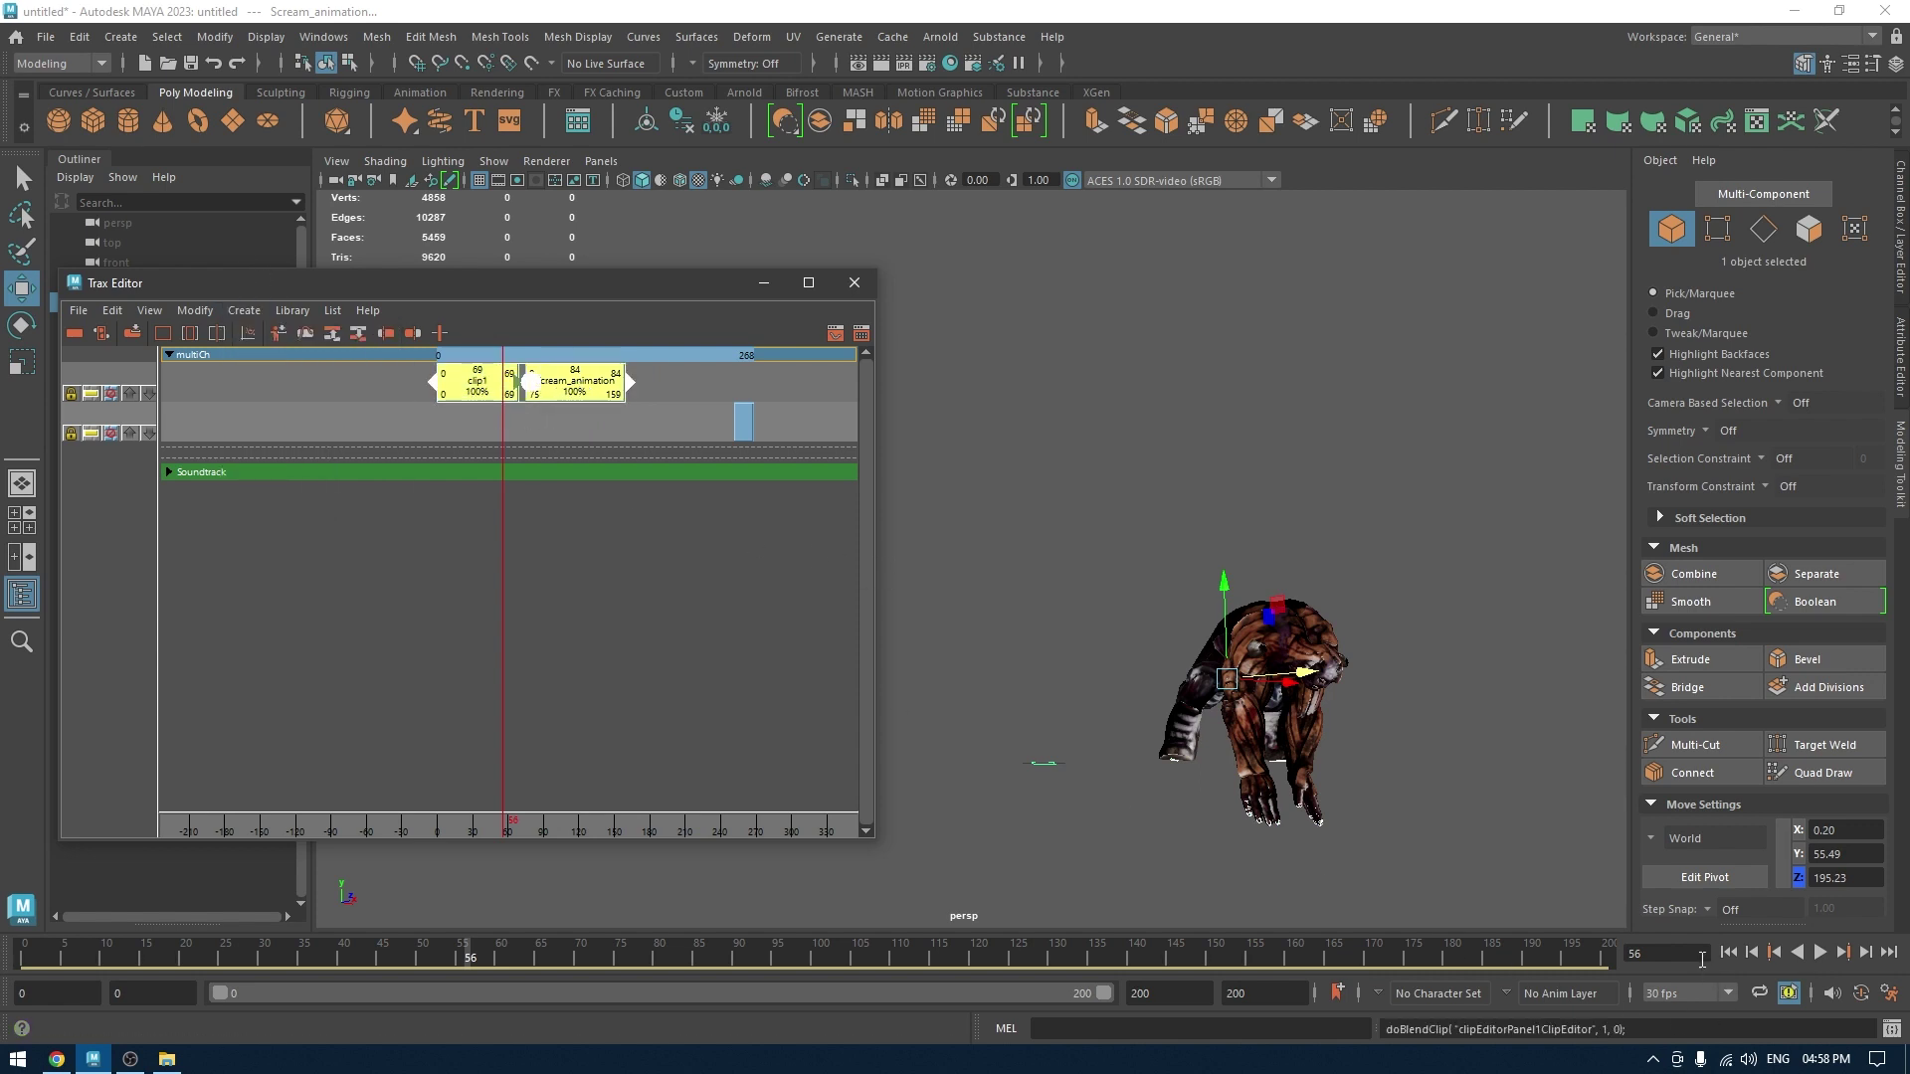
drag(503, 558, 435, 552)
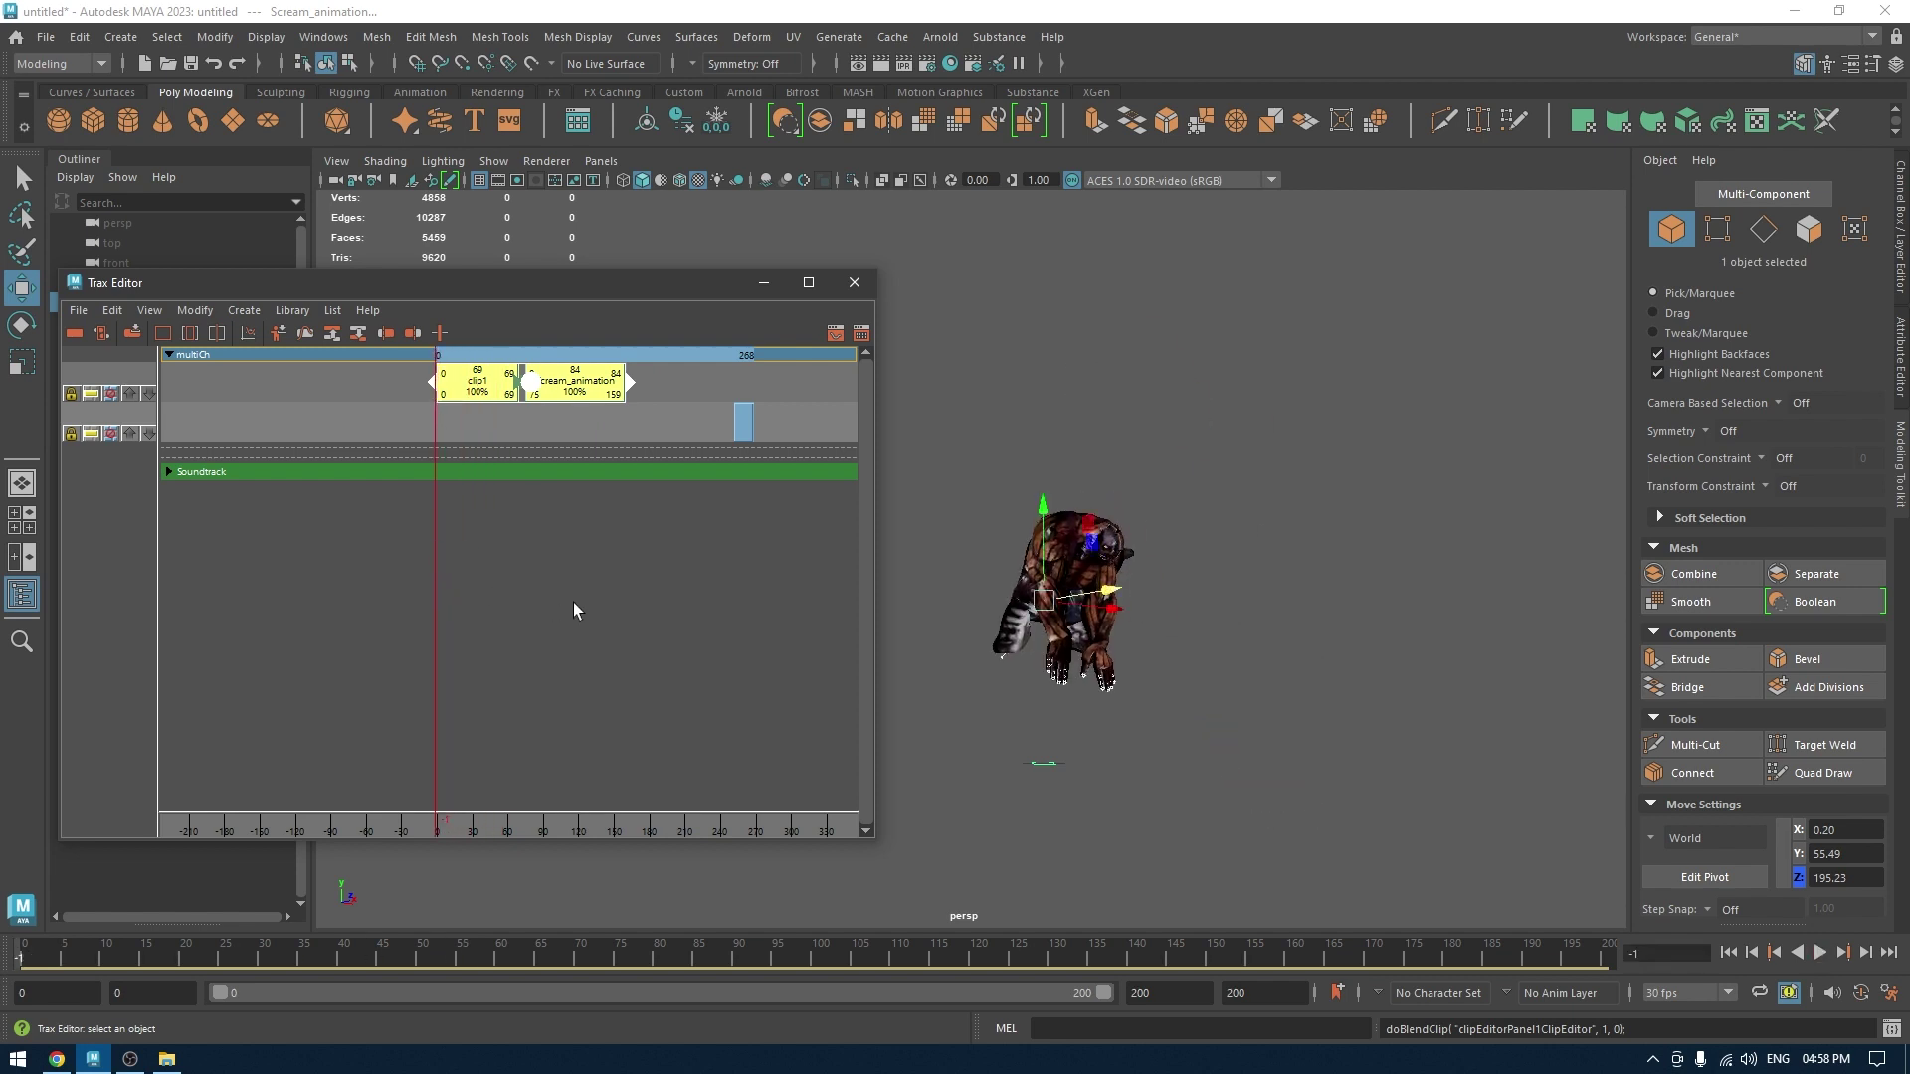
click(573, 603)
click(1819, 952)
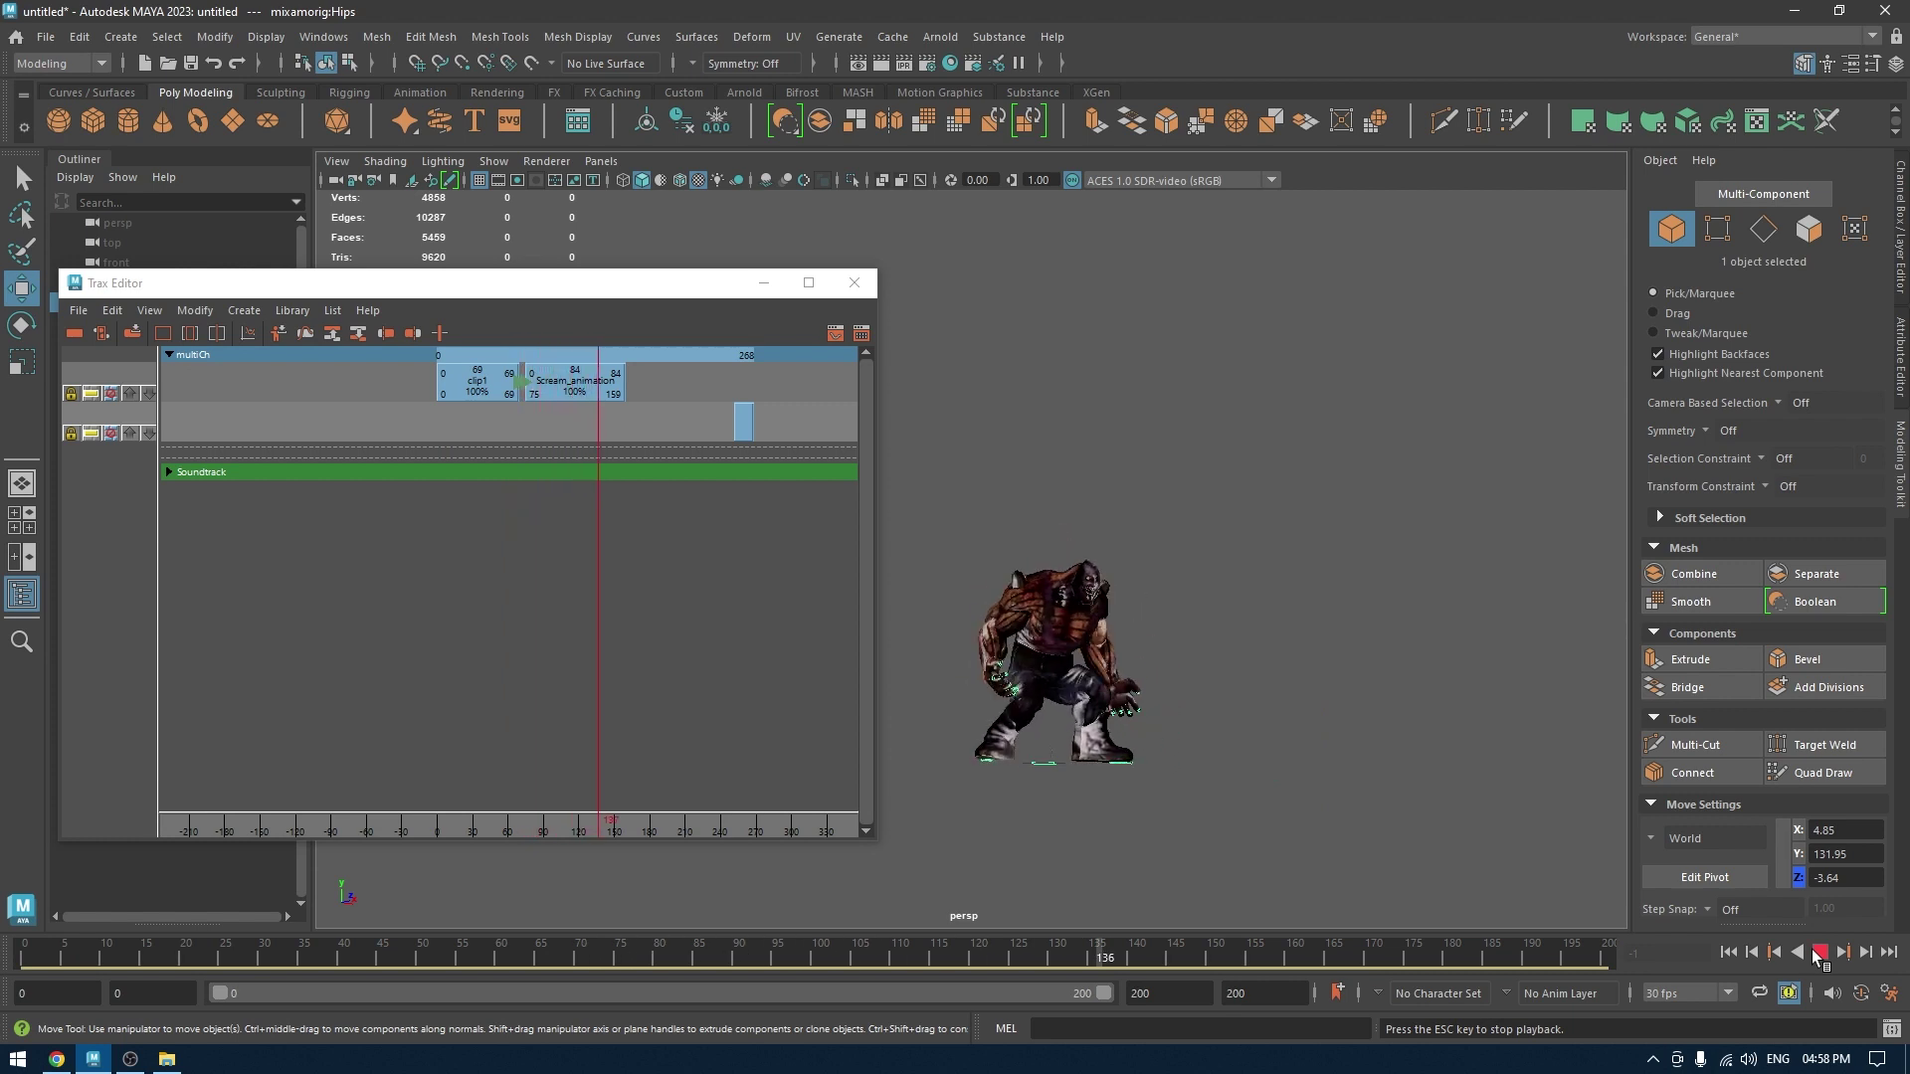
click(1818, 952)
Slide the short clip up to Scream_animation's end and blend Scream_animation into it.
drag(744, 422, 655, 421)
click(616, 364)
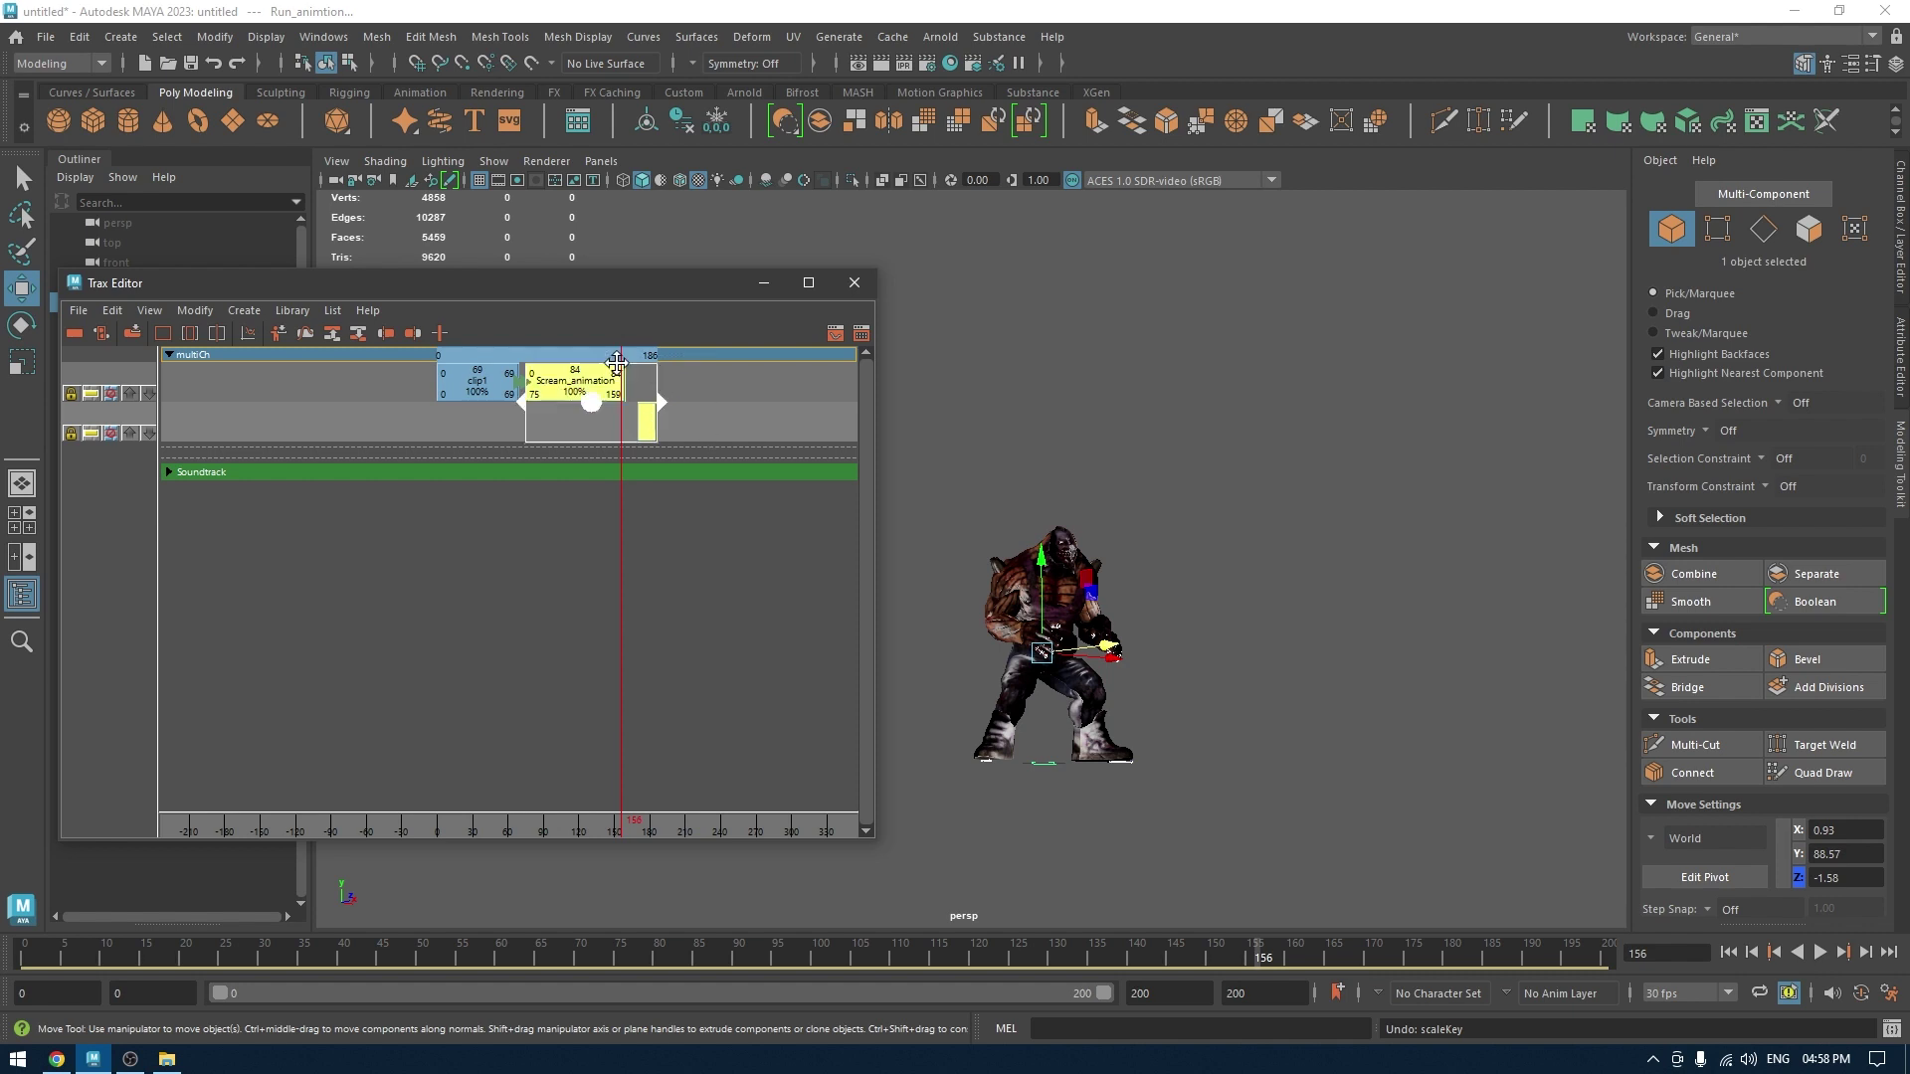
click(243, 311)
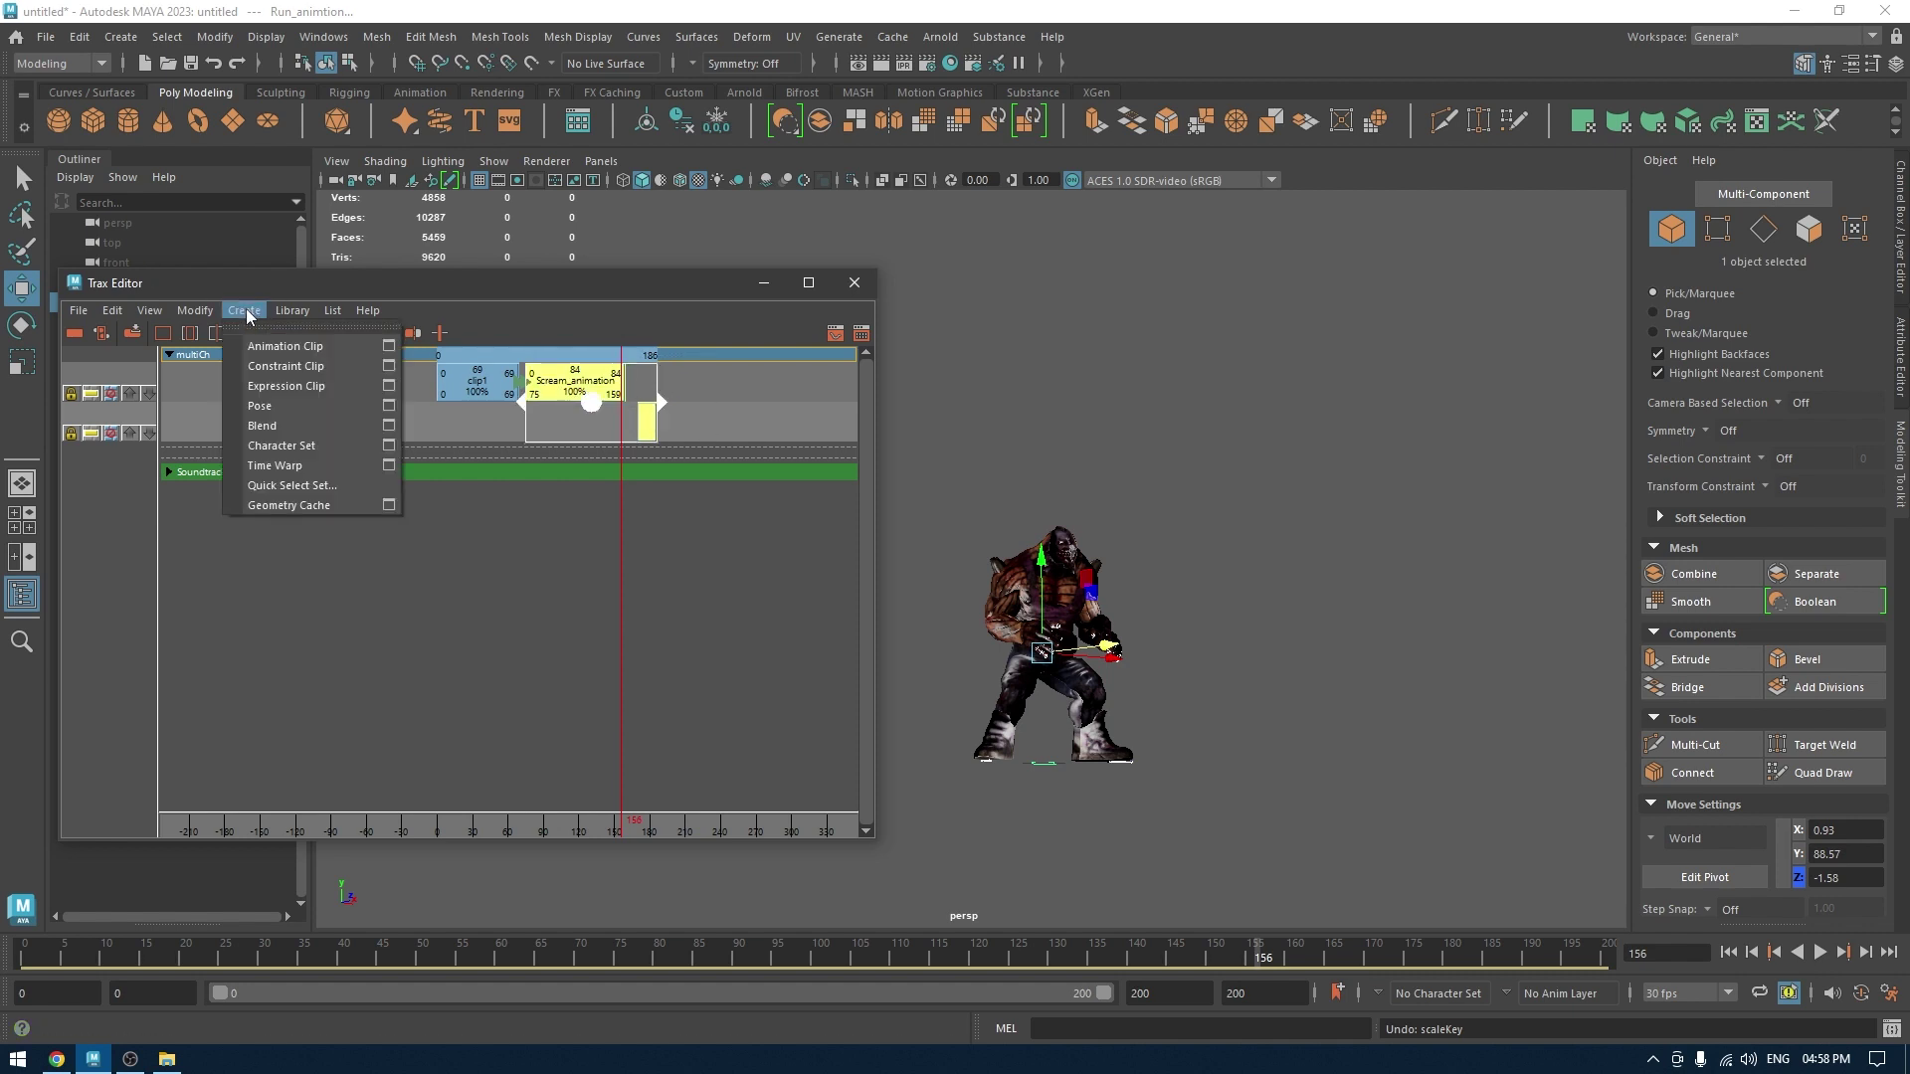
click(295, 424)
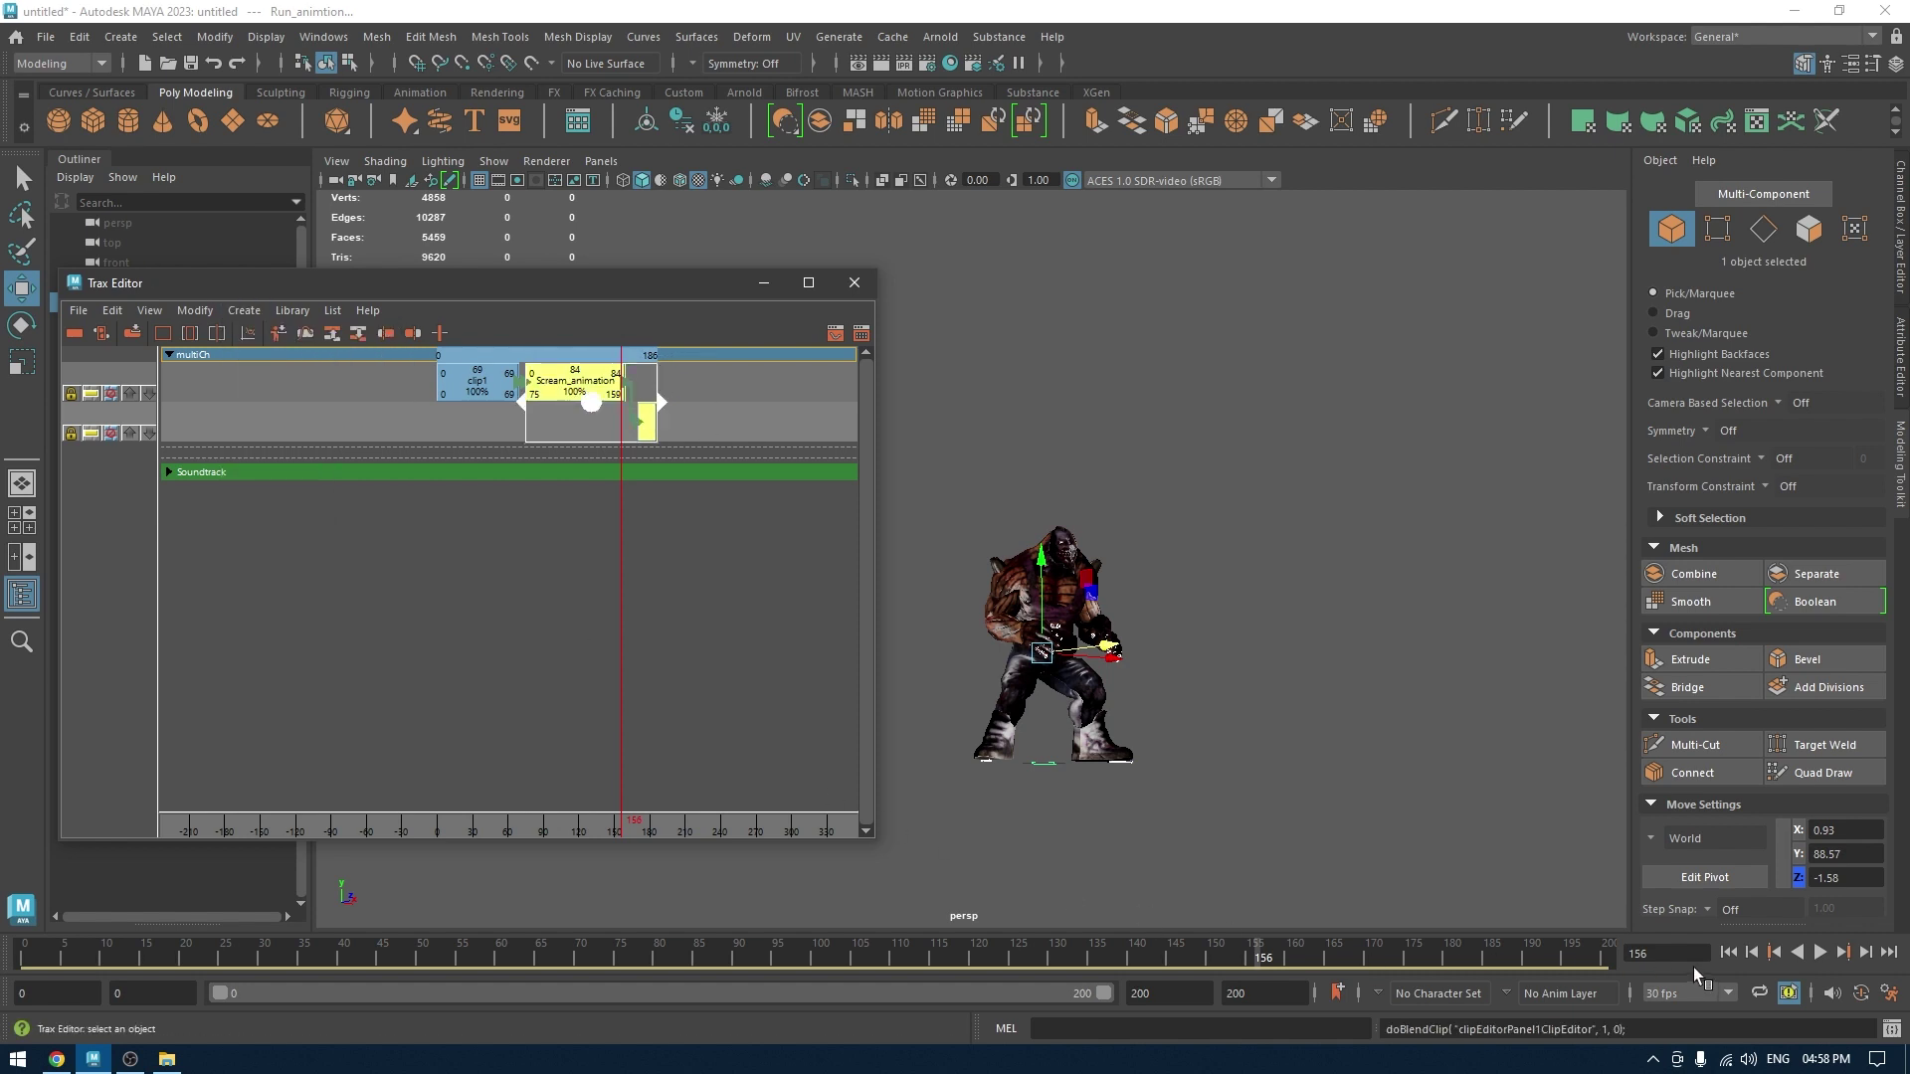
Play back the blended sequence, rewind to frame 0, and select clip1.
click(1819, 953)
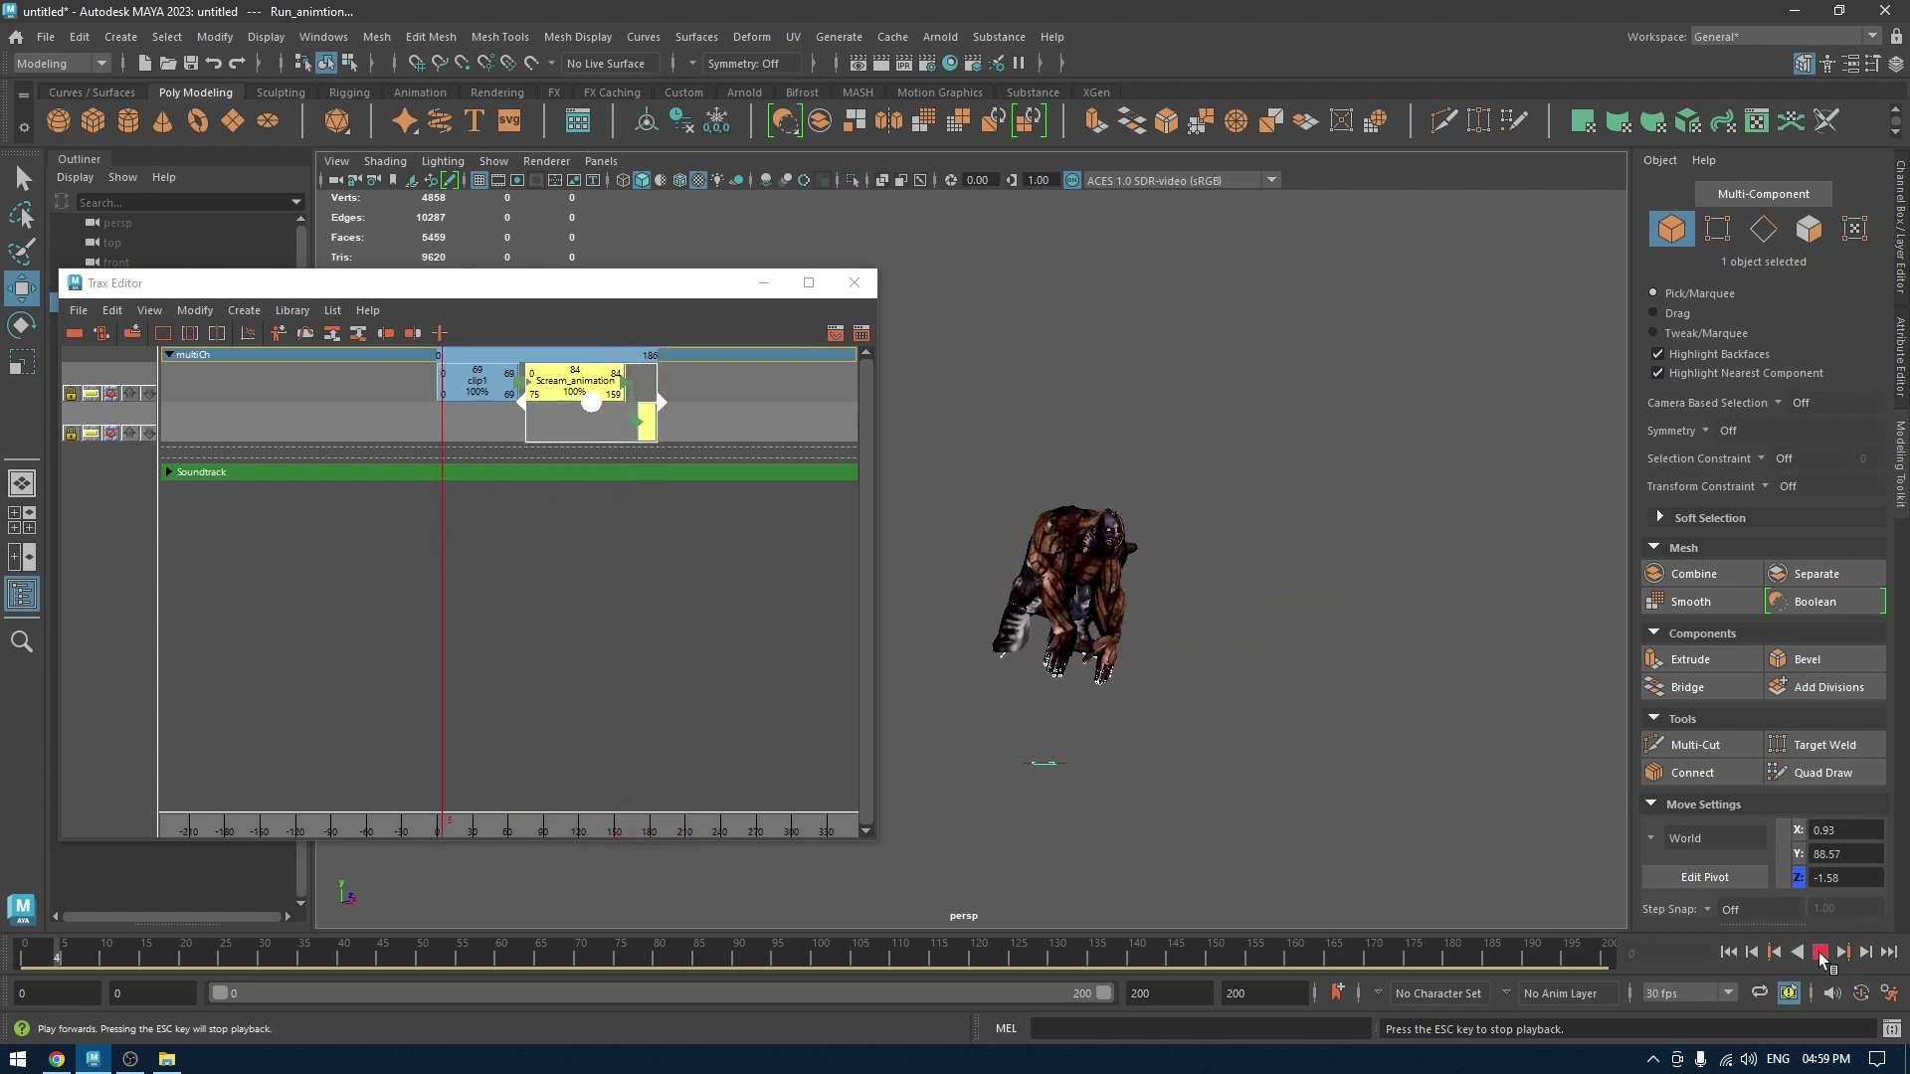
click(1820, 957)
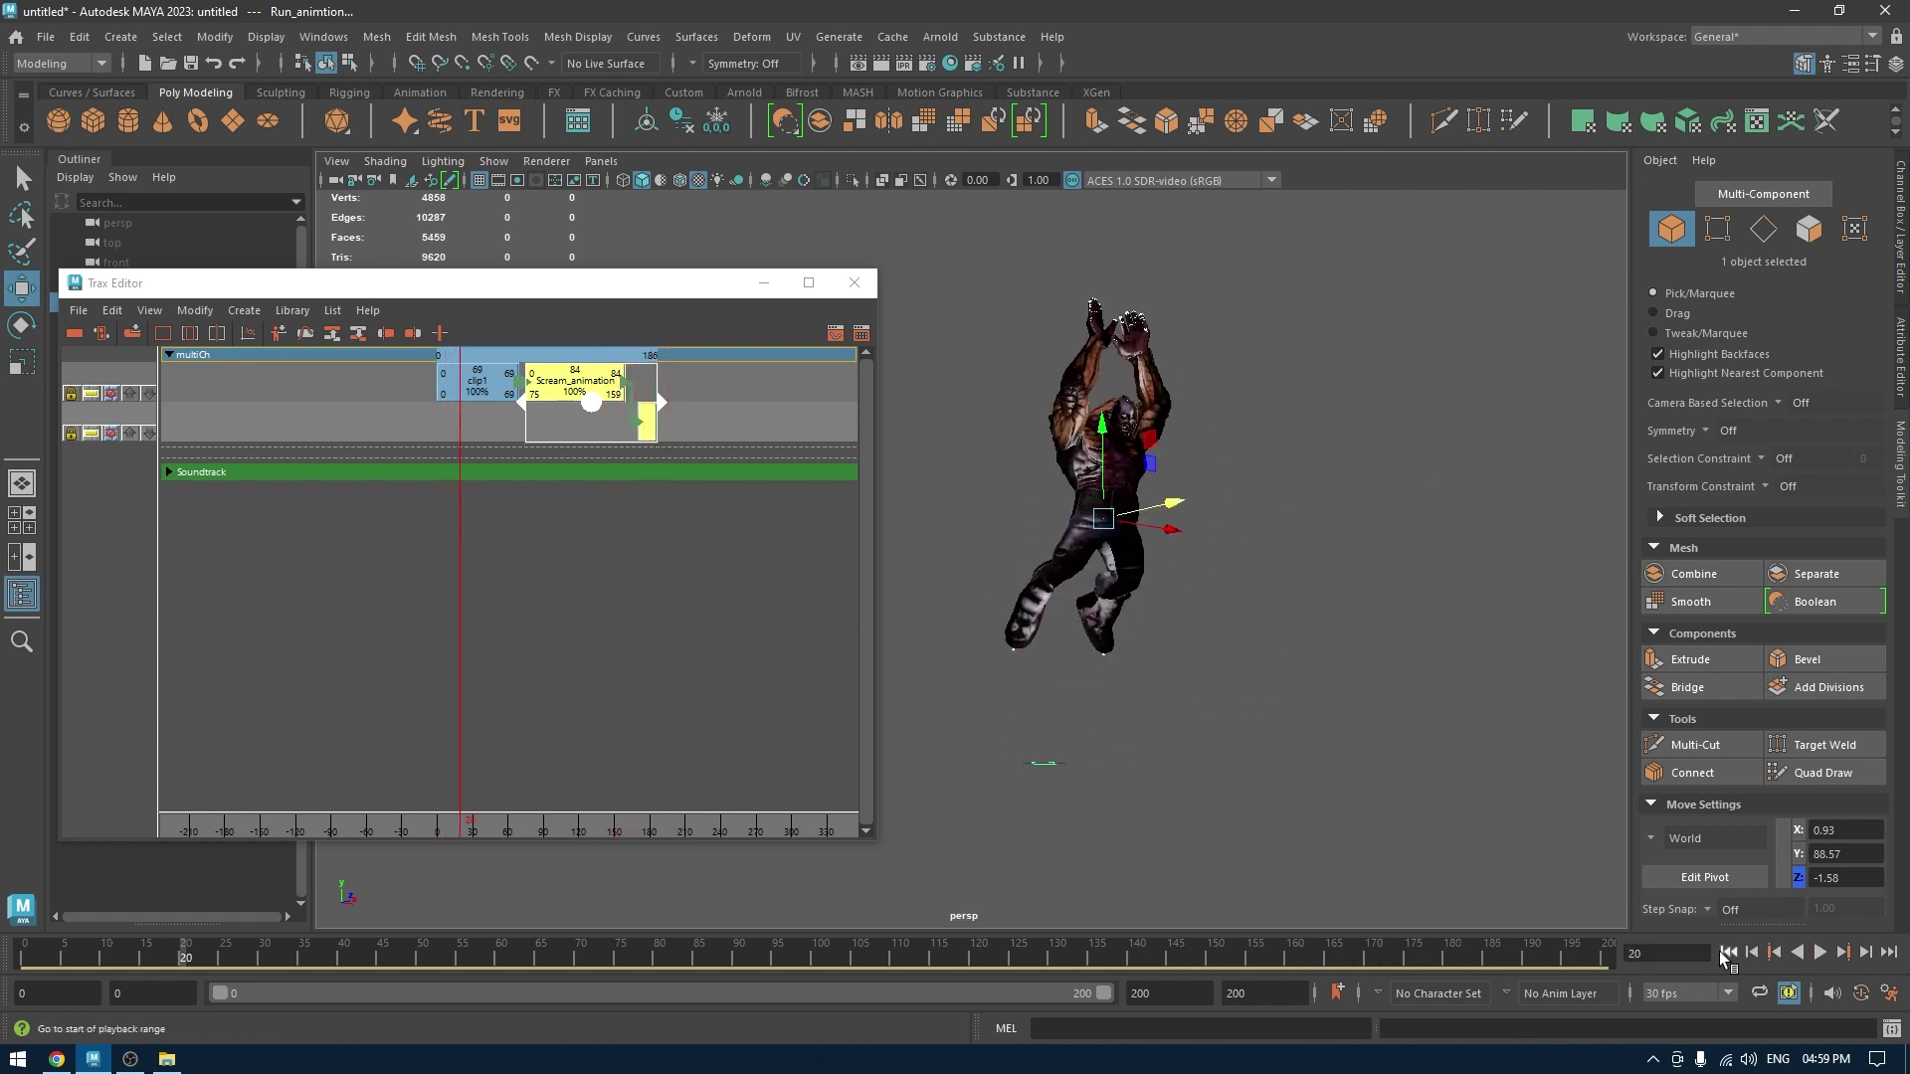
click(1728, 952)
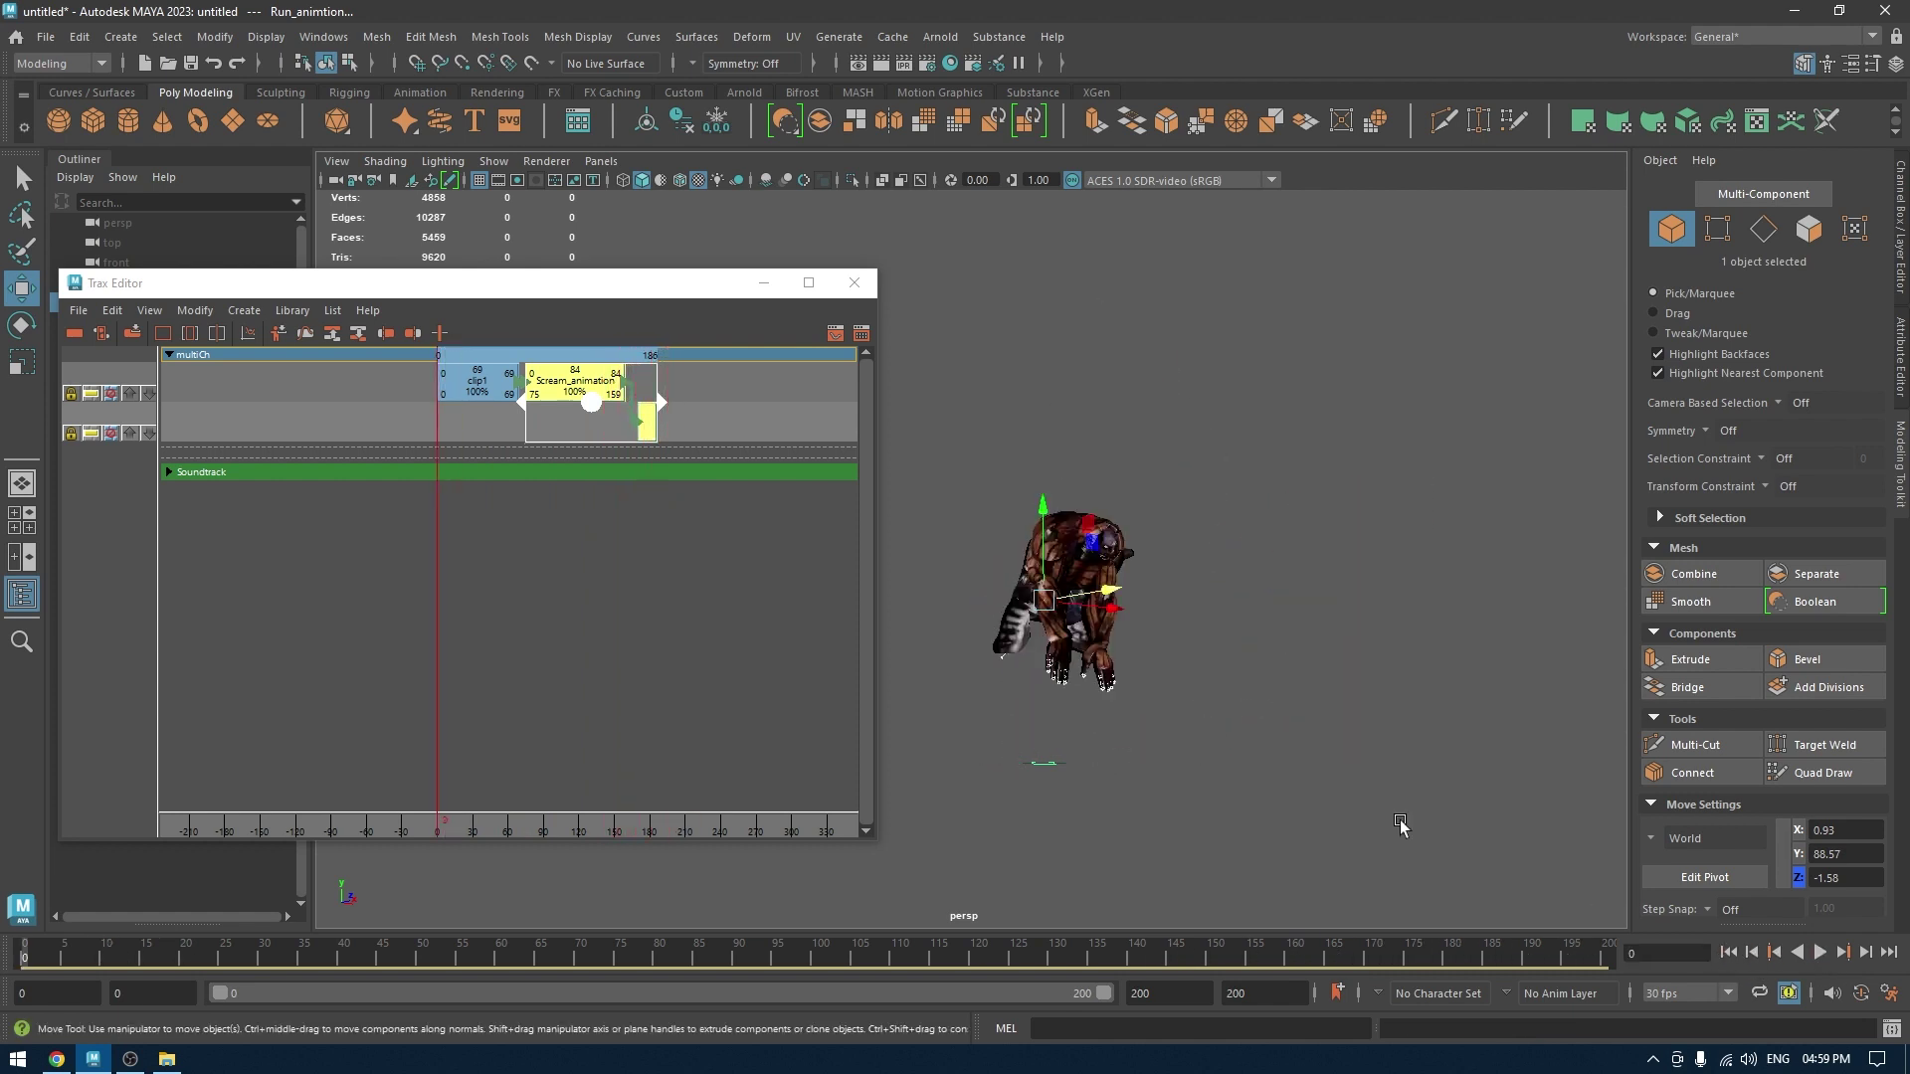
click(676, 673)
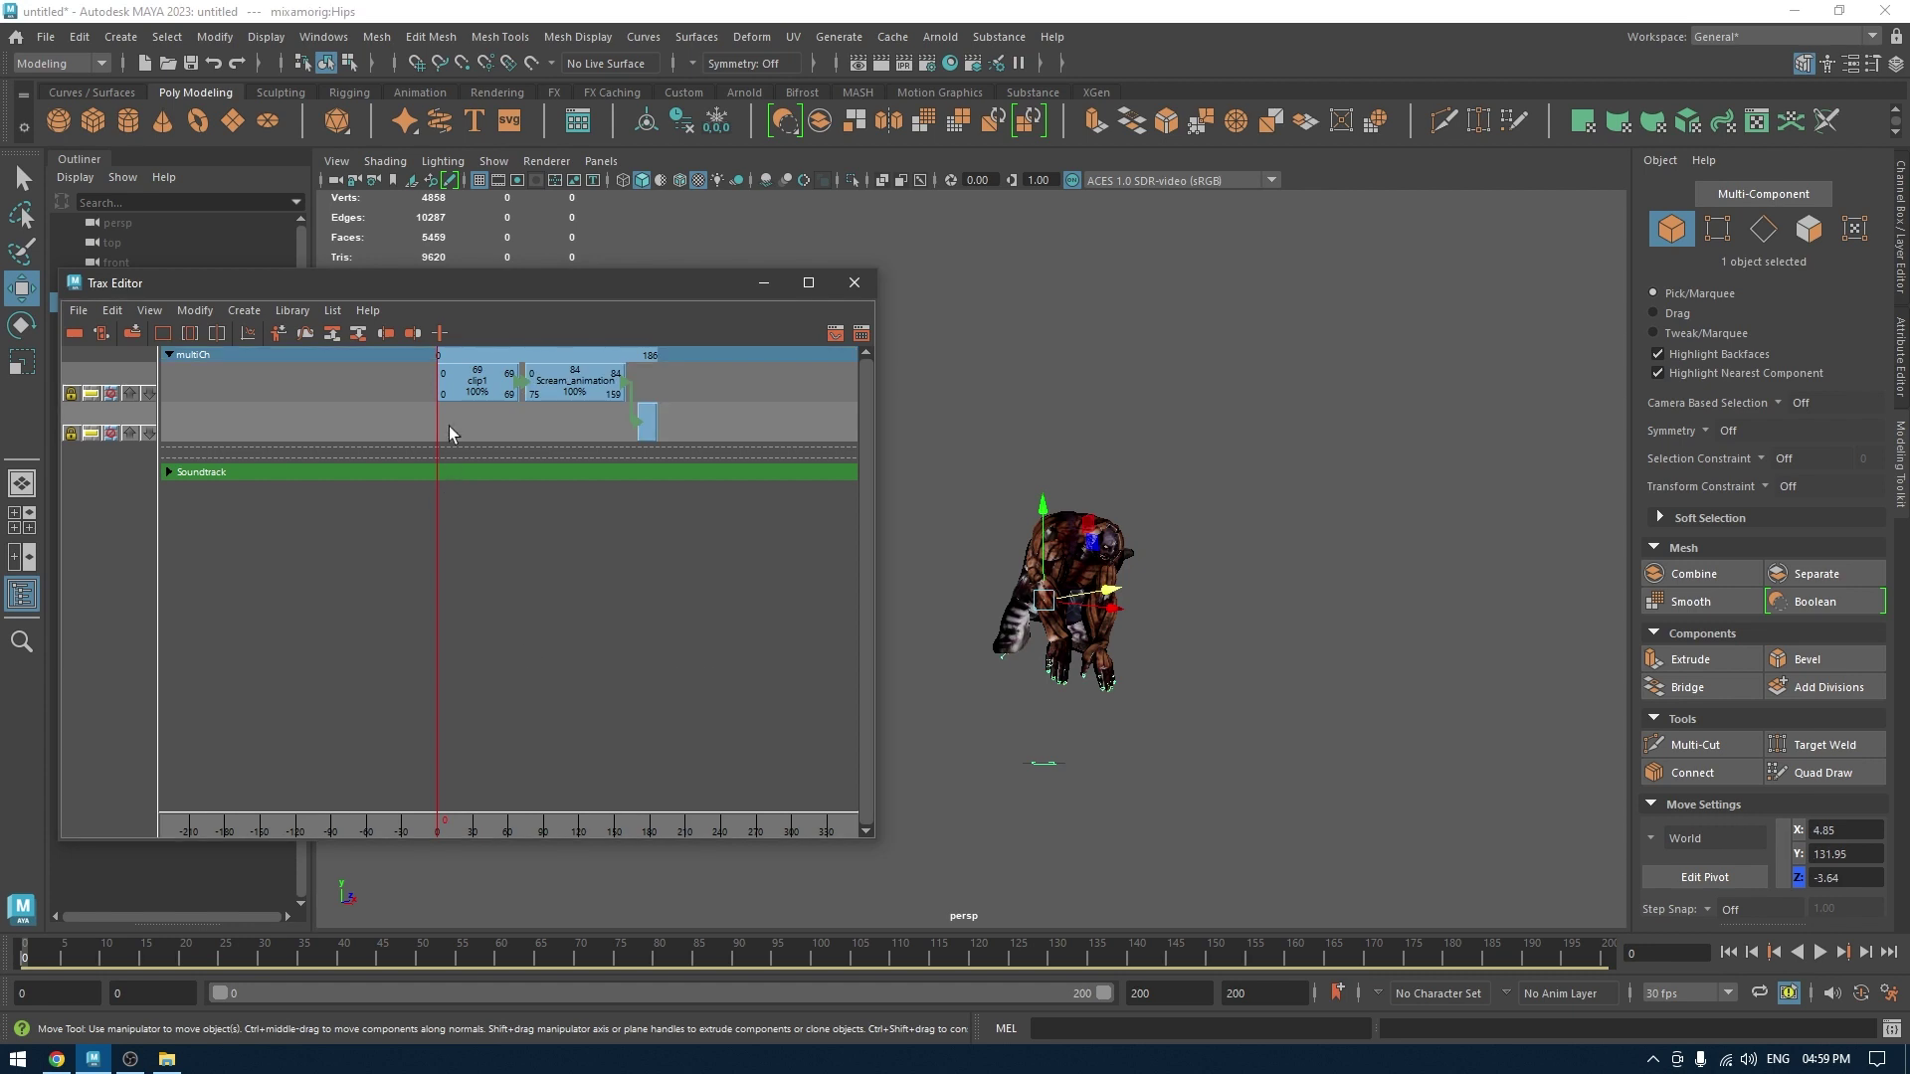
click(492, 386)
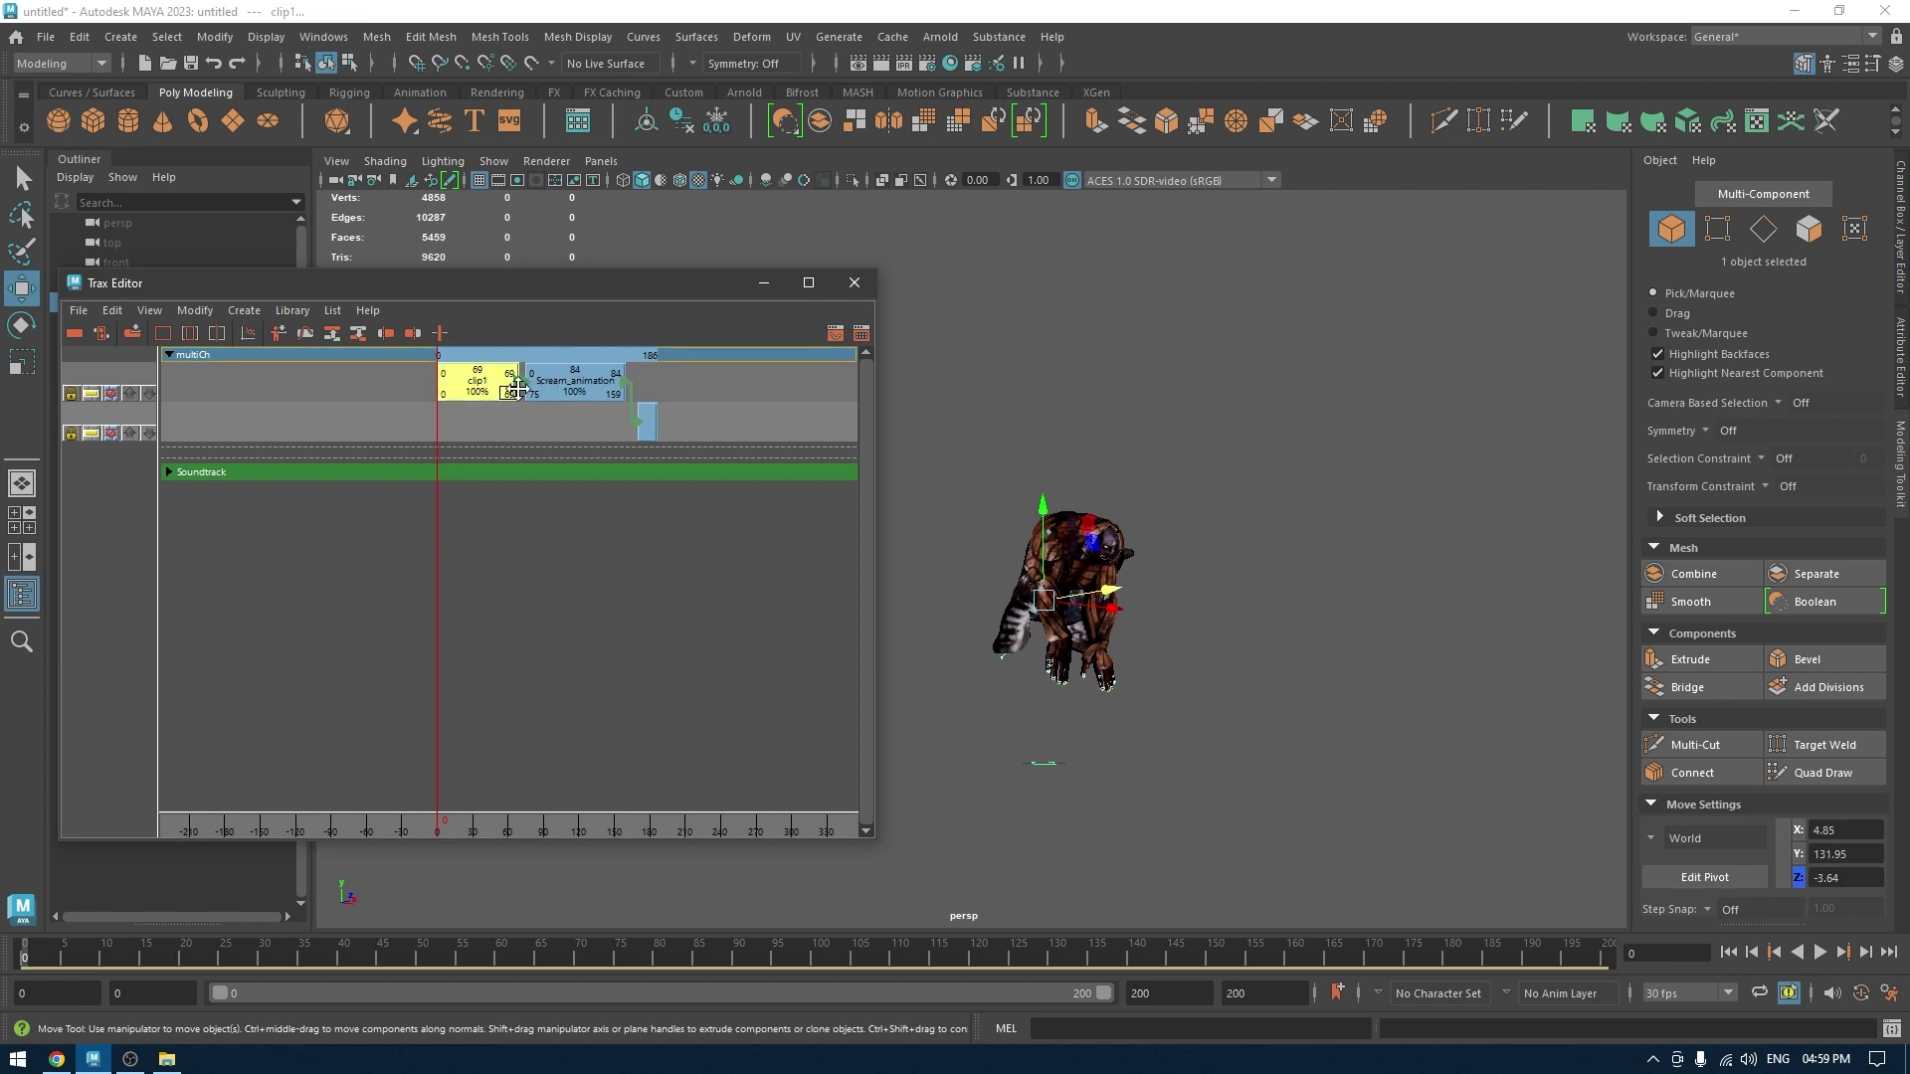